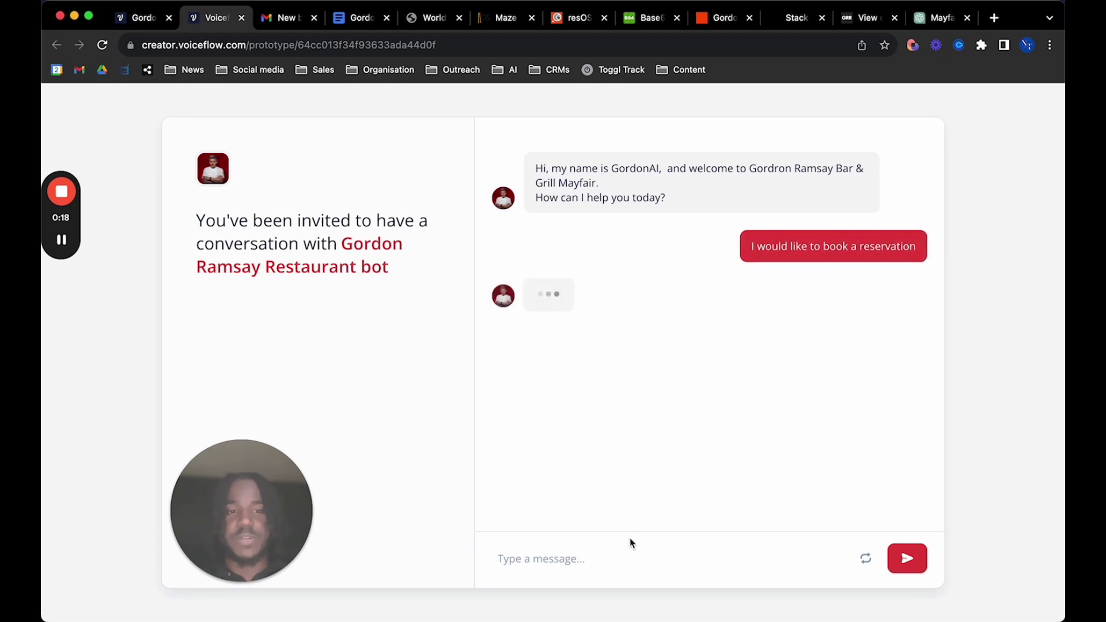
# Answer the bot with the guest's full name and confirmation e-mail address
pyautogui.click(553, 556)
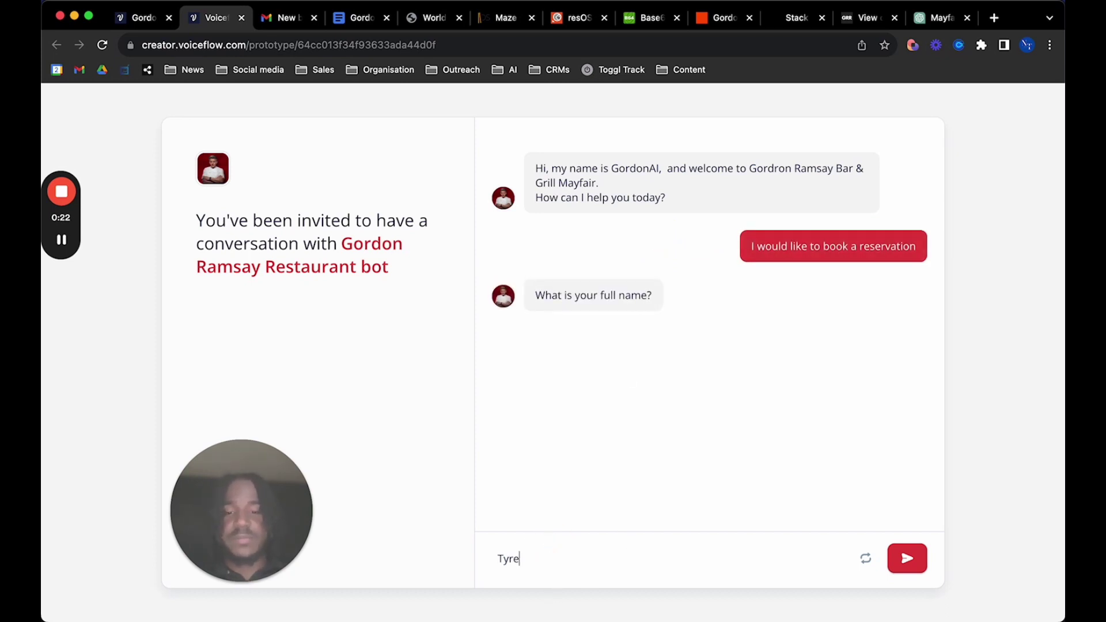
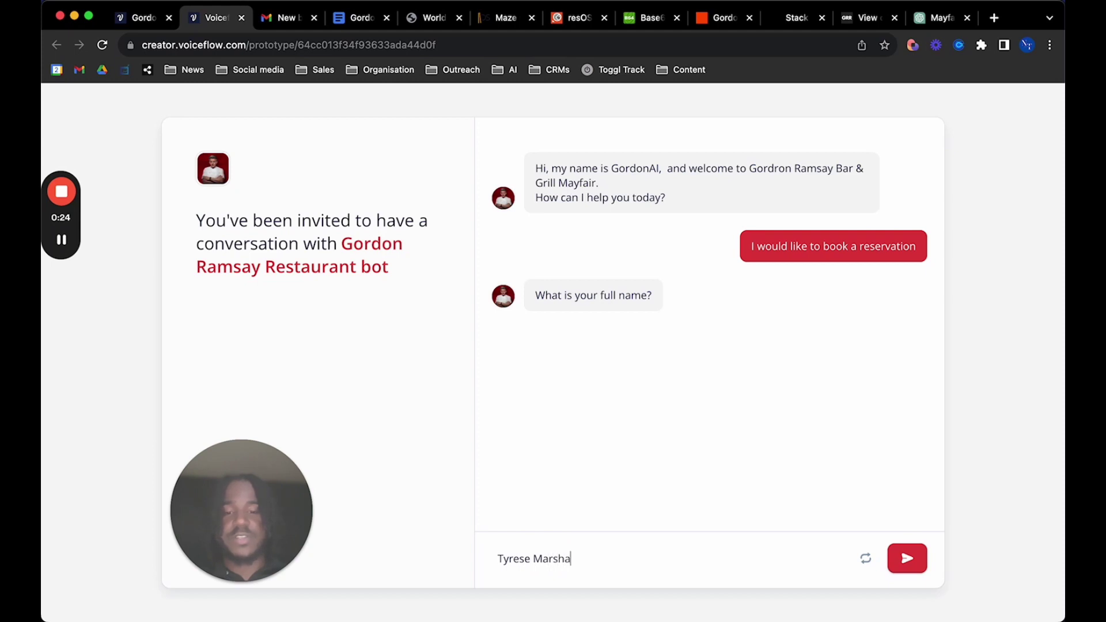
pyautogui.press('Return')
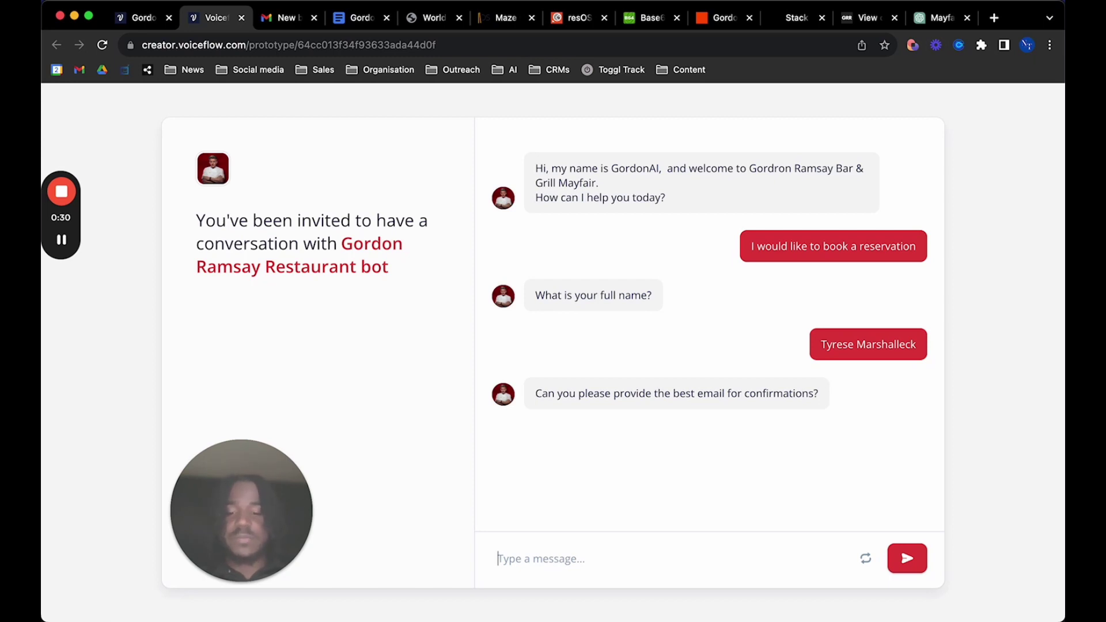
pyautogui.write('test123')
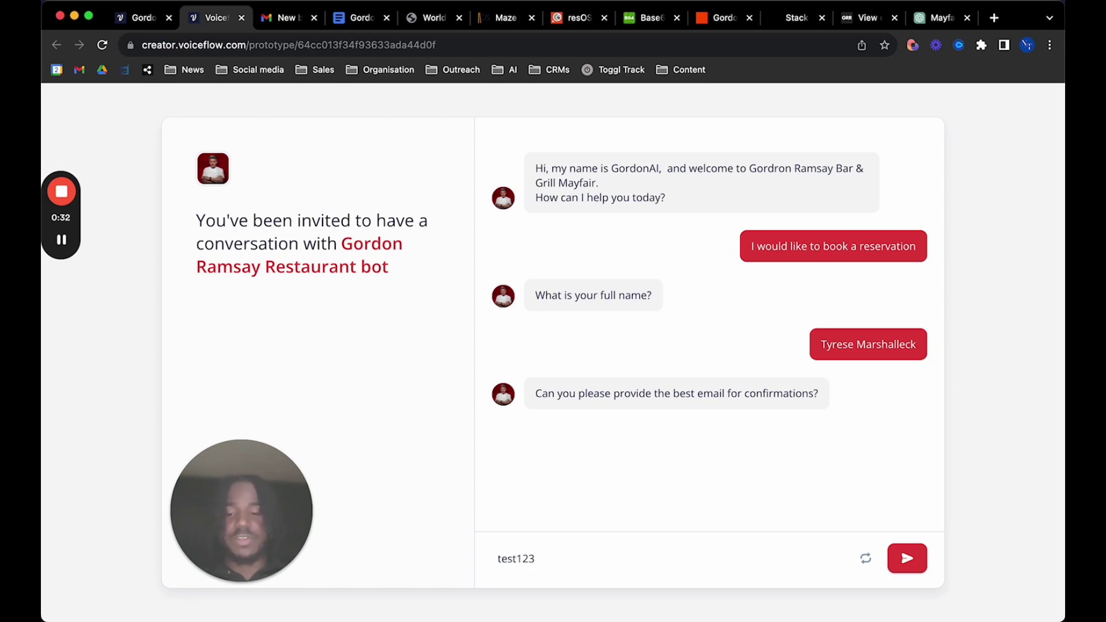
pyautogui.write('@123.com')
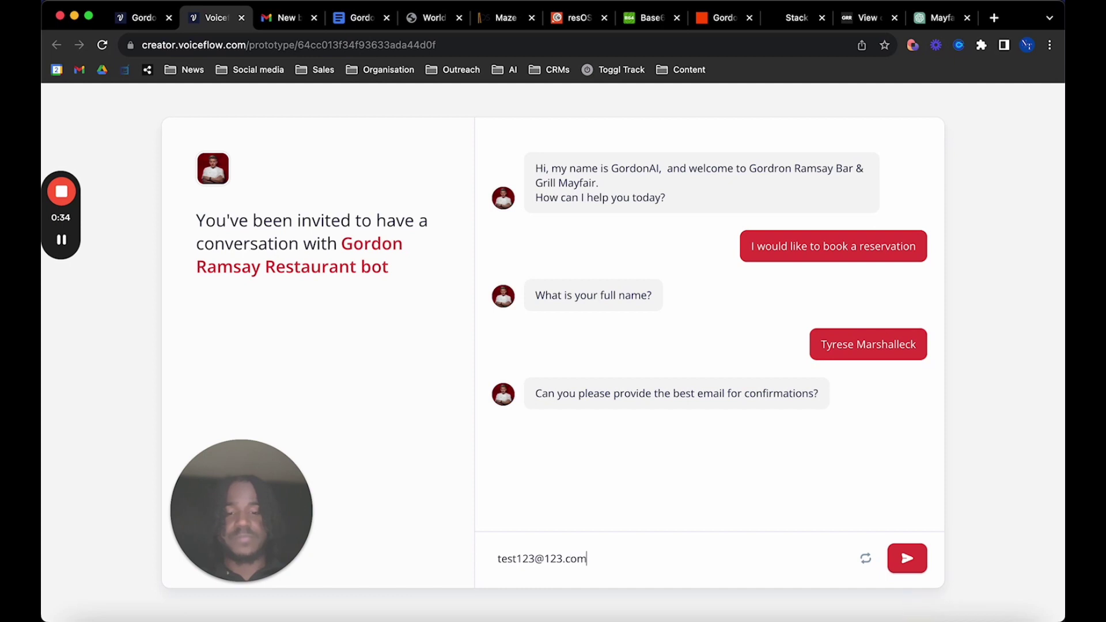
pyautogui.press('Return')
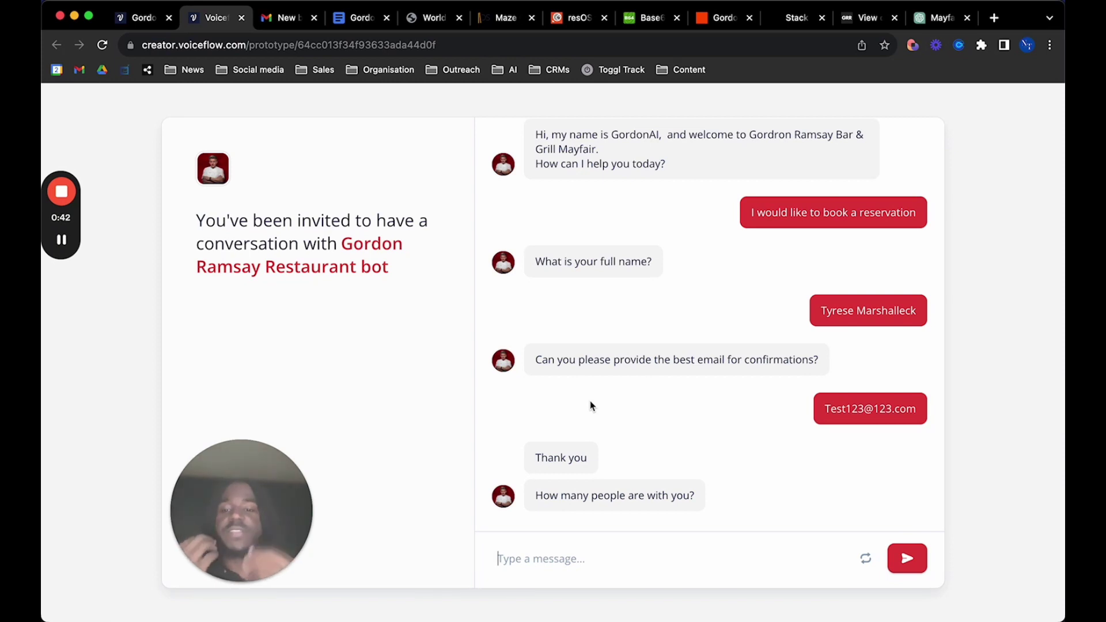
# Reply with a party of 7, no dietary needs, and 'Next friday at 8pm'
pyautogui.click(500, 558)
pyautogui.write('7')
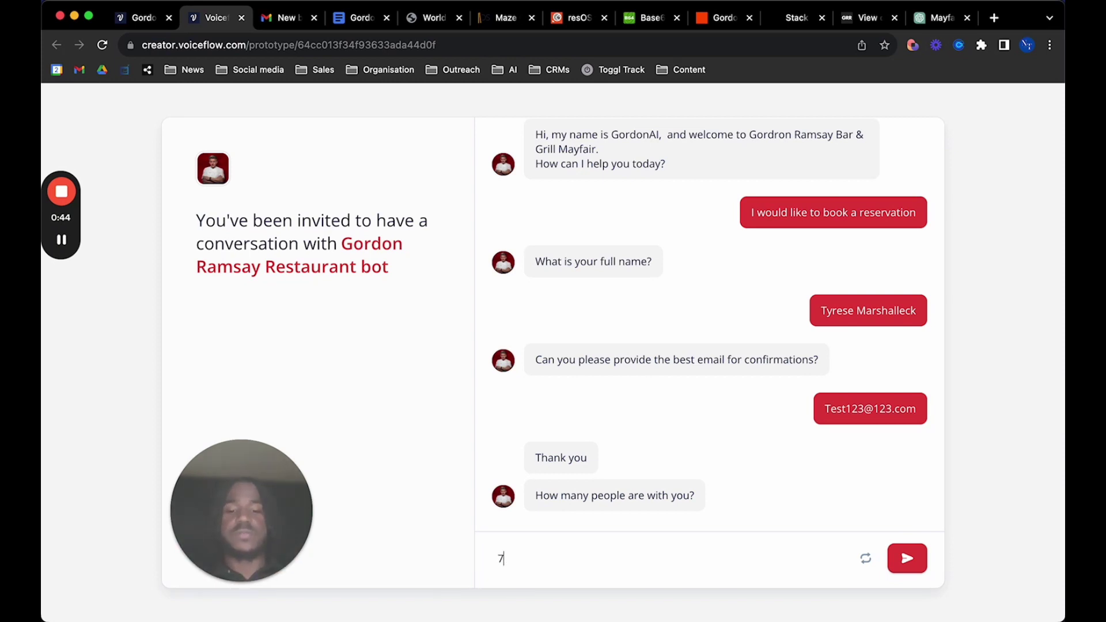
pyautogui.press('Return')
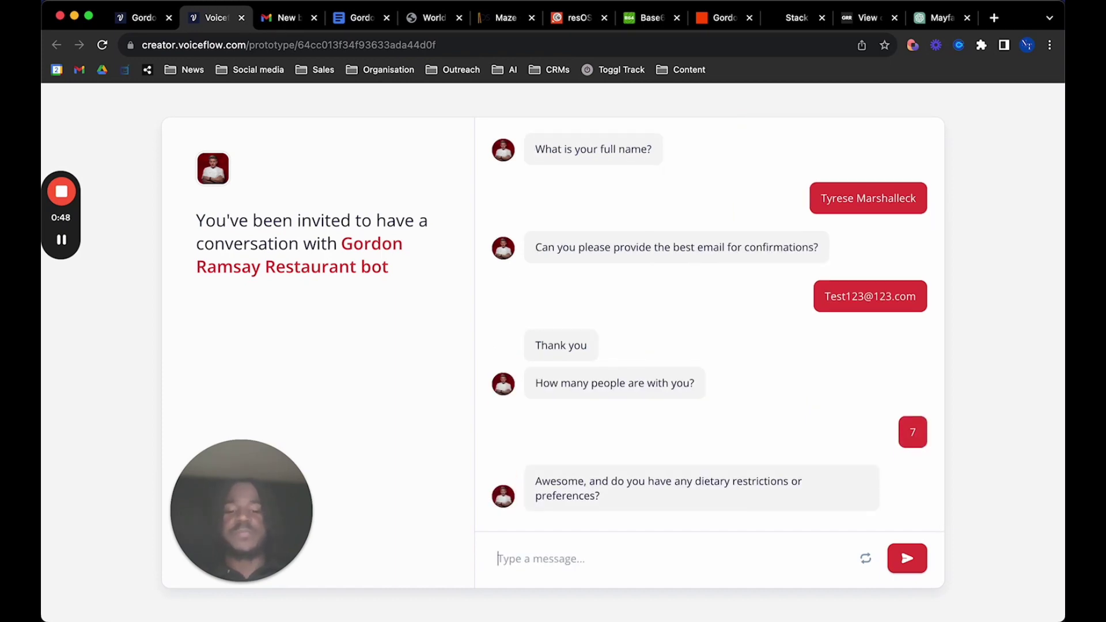
pyautogui.write('noon')
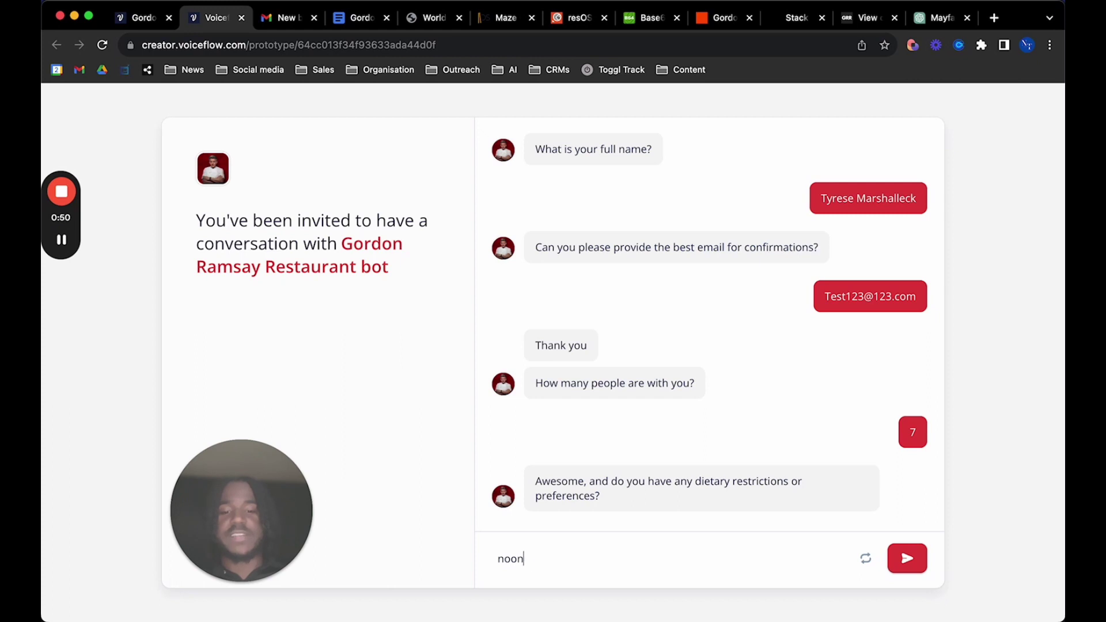
pyautogui.write('ee')
pyautogui.press('Return')
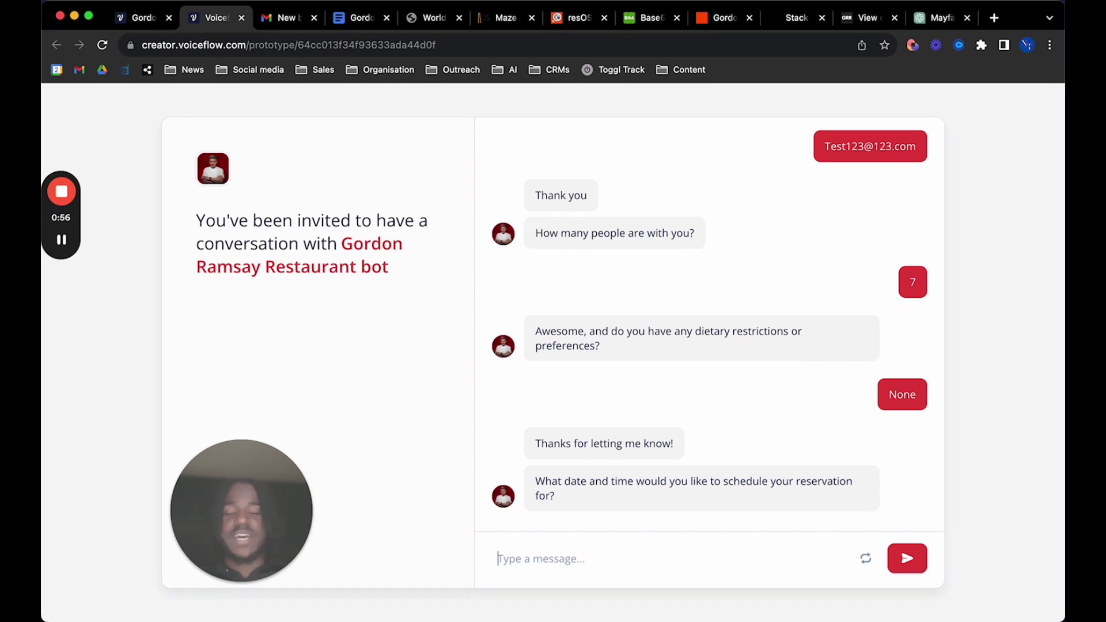
pyautogui.write('Next')
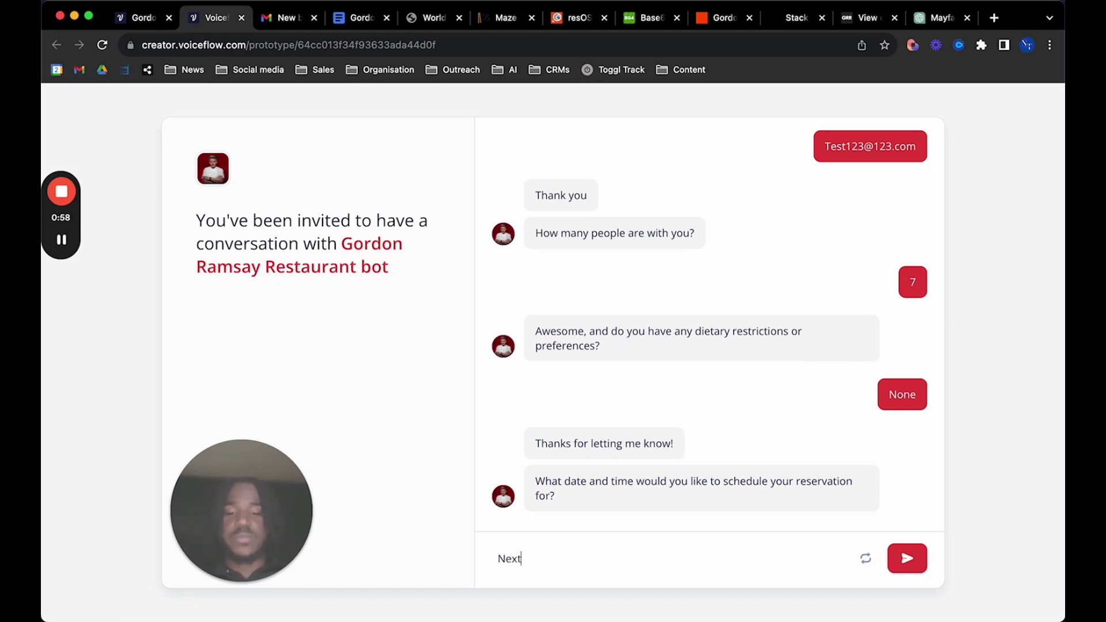
pyautogui.write(' friday at')
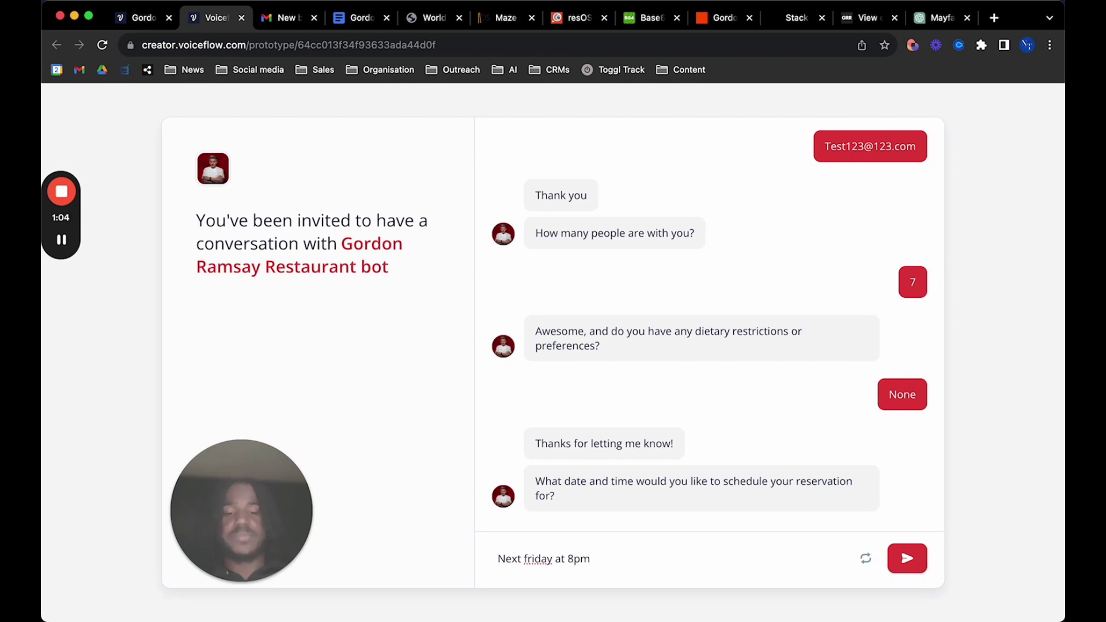
pyautogui.write(' 8pm')
pyautogui.press('Return')
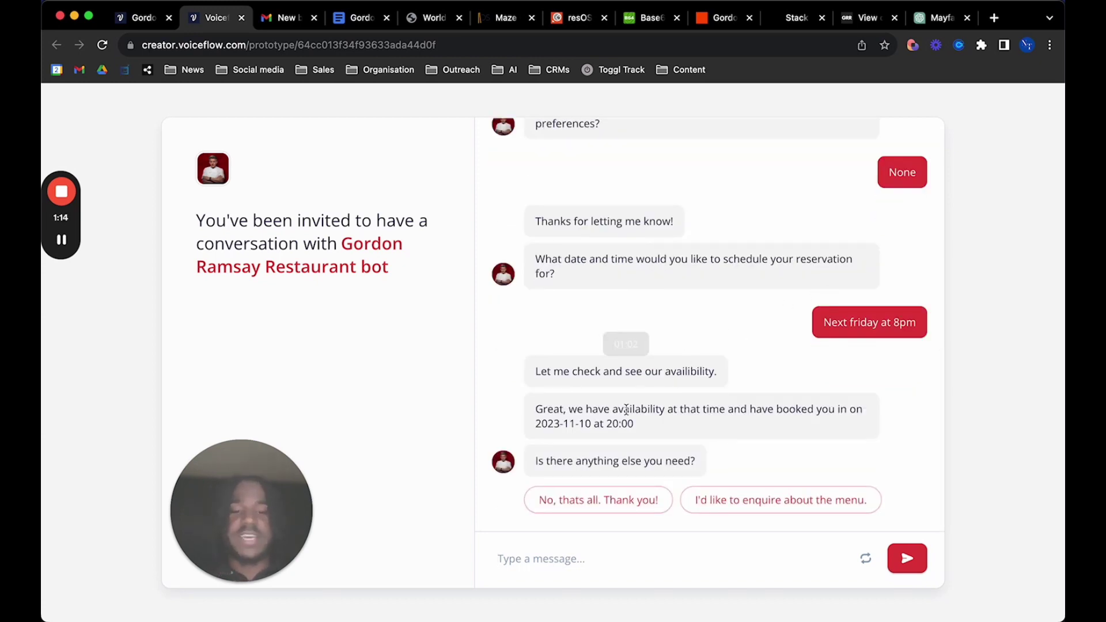
# Check the new booking e-mail in Gmail, then choose the menu enquiry quick reply
pyautogui.click(592, 423)
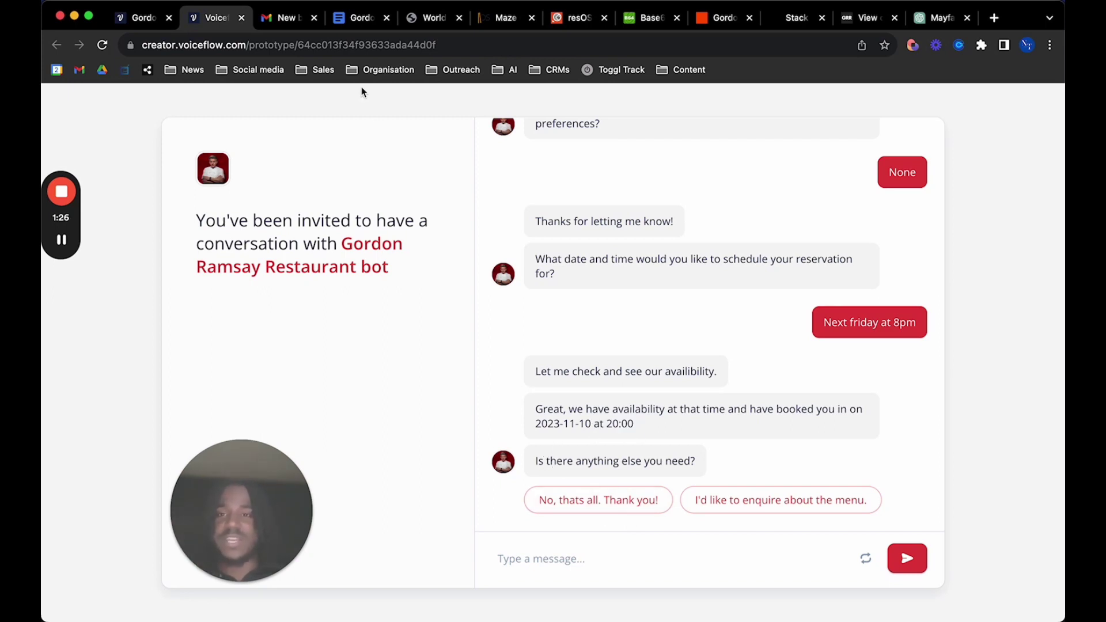
pyautogui.click(299, 26)
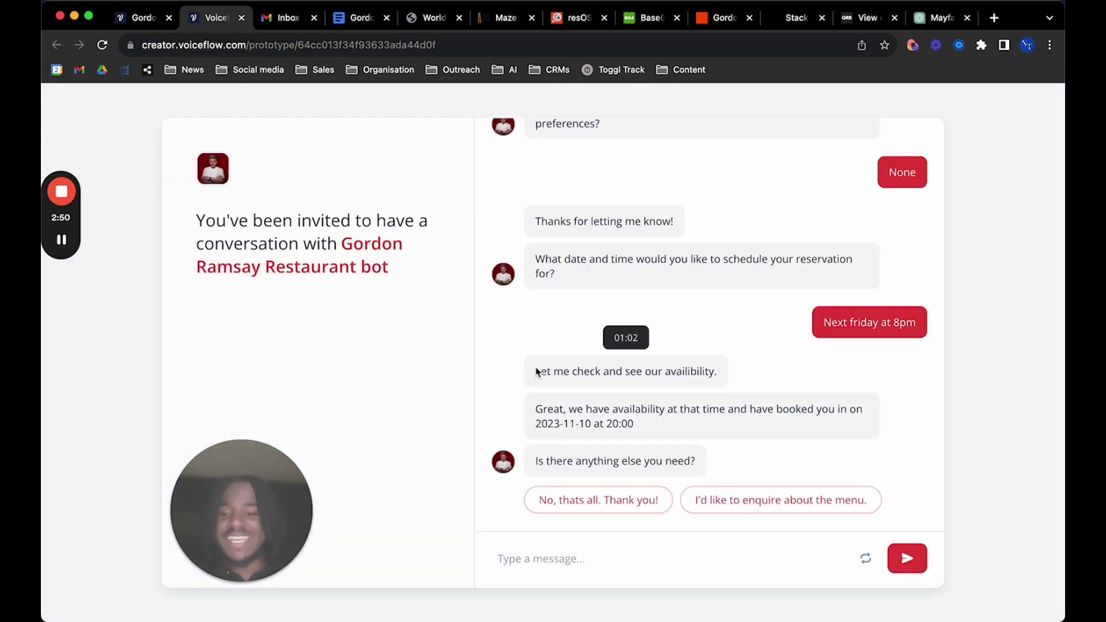
pyautogui.click(724, 509)
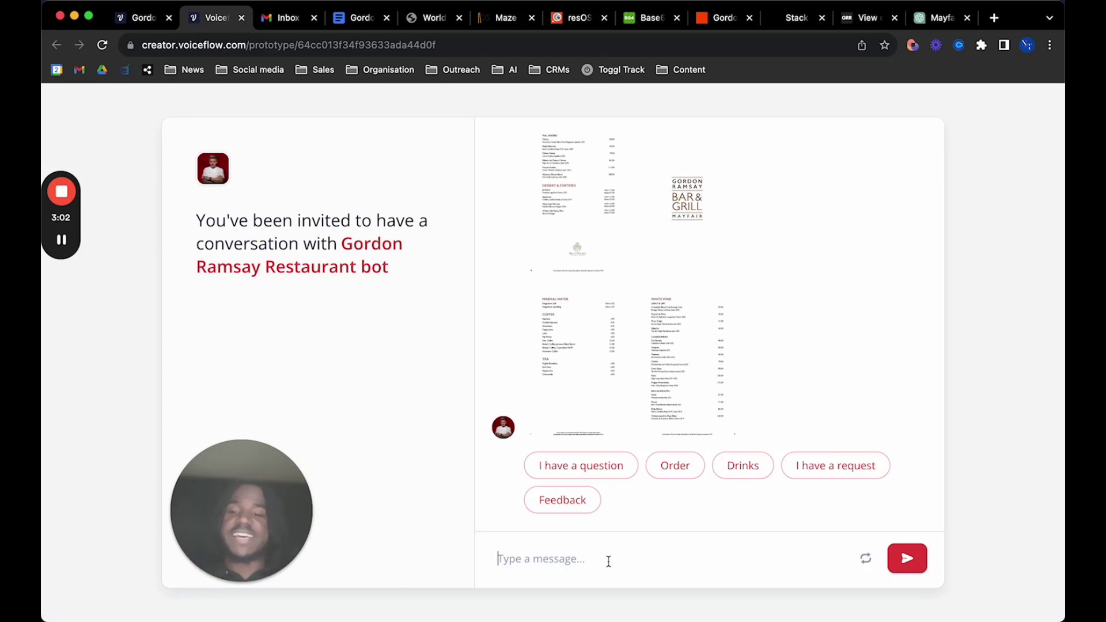
# Ask the bot 'Where can i park near the restaurant?'
pyautogui.click(592, 468)
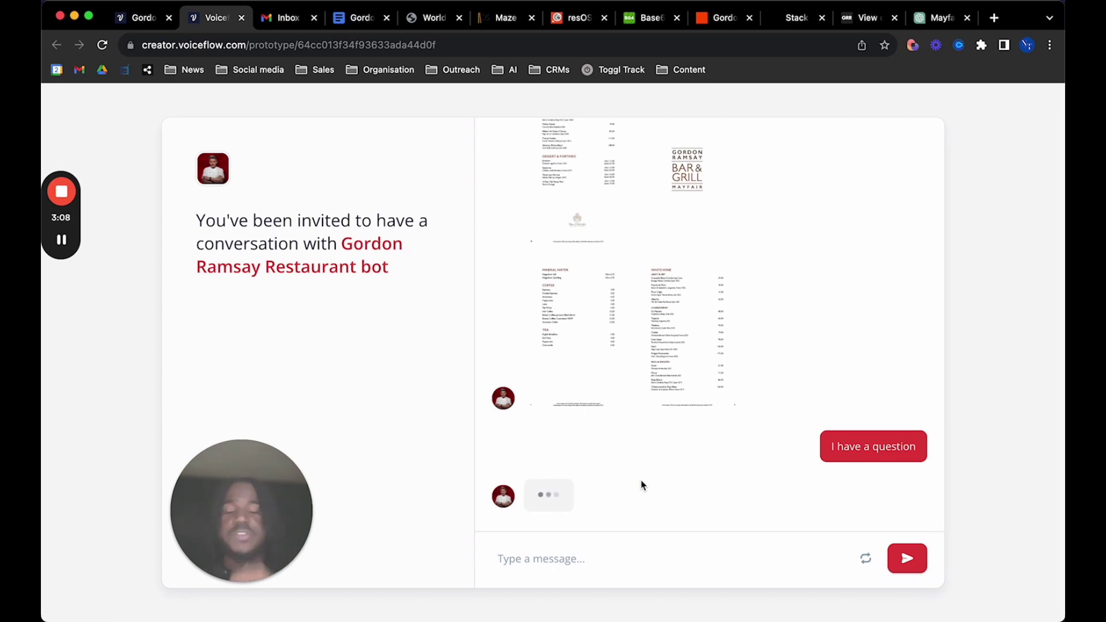
pyautogui.write('Where')
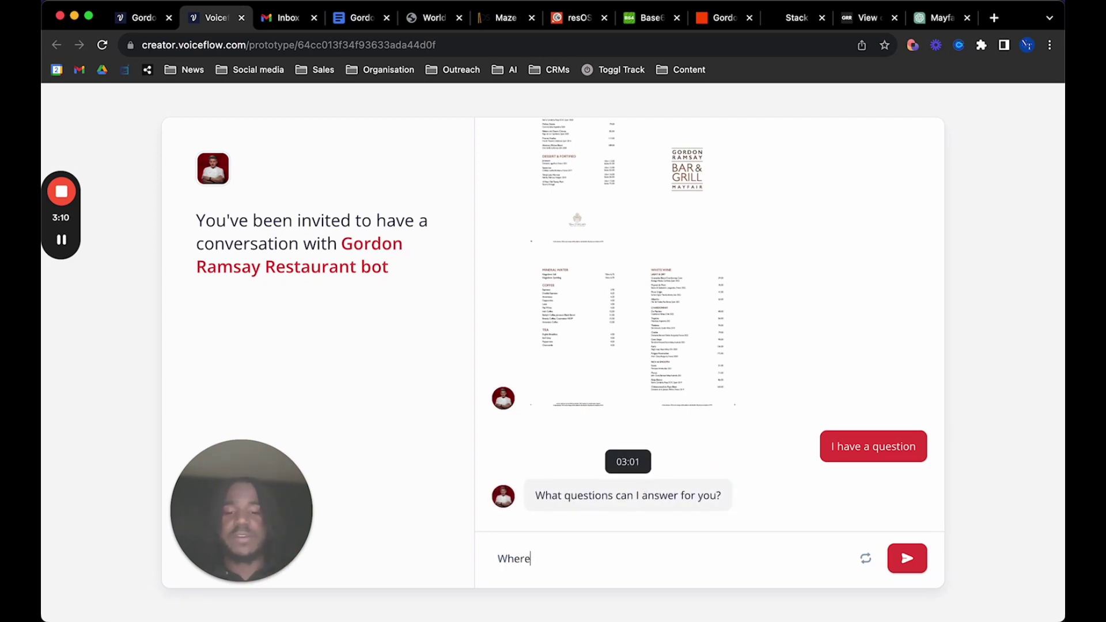
pyautogui.write(' can i park ')
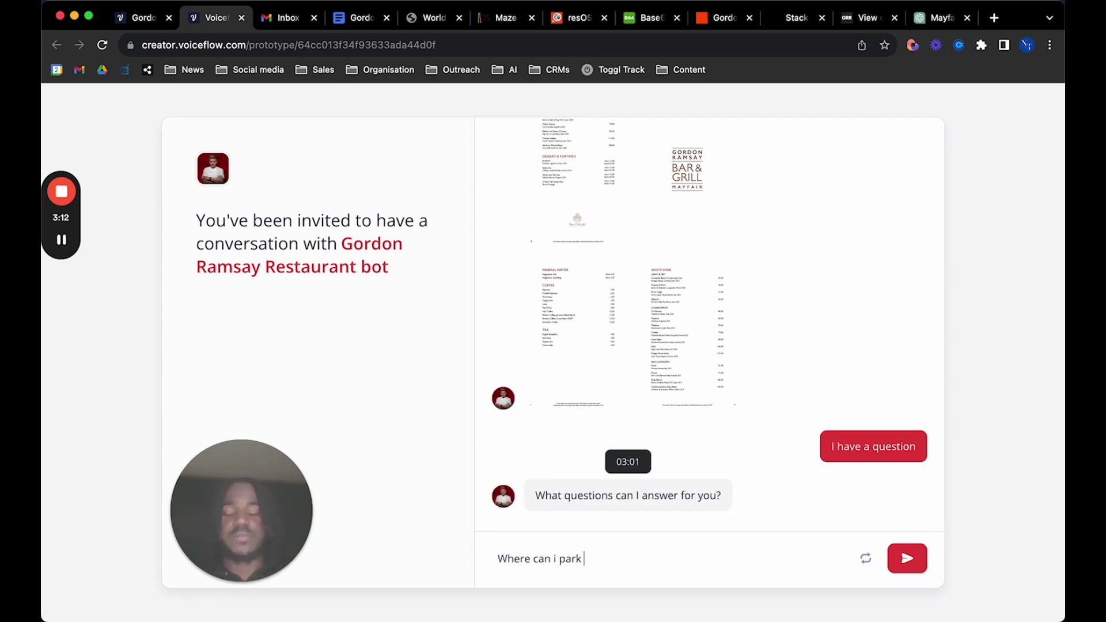
pyautogui.write('near the resu')
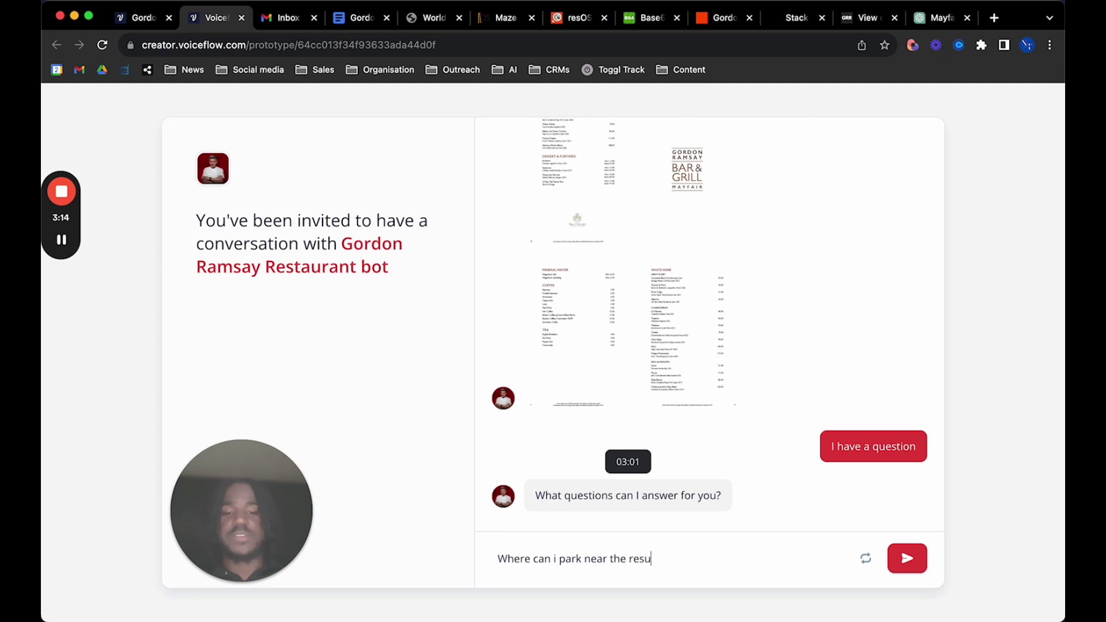
pyautogui.write('ua')
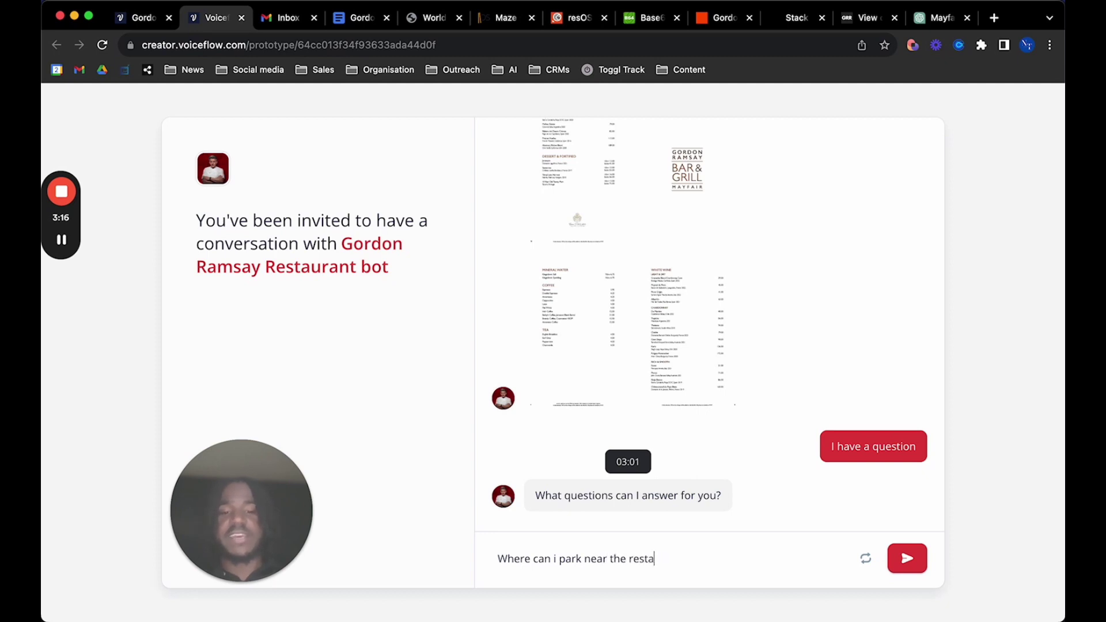
pyautogui.write('rant?')
pyautogui.press('Return')
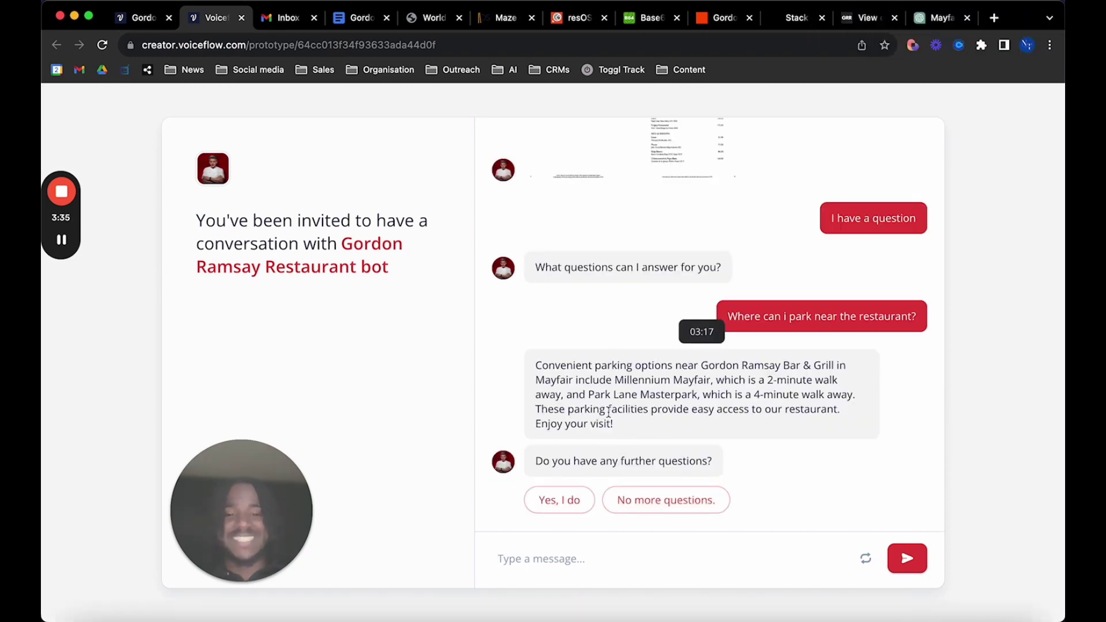
# Review the Millennium Mayfair and Park Lane Masterpark options, then say you have more questions
pyautogui.moveTo(628, 423); pyautogui.dragTo(548, 365)
pyautogui.click(744, 427)
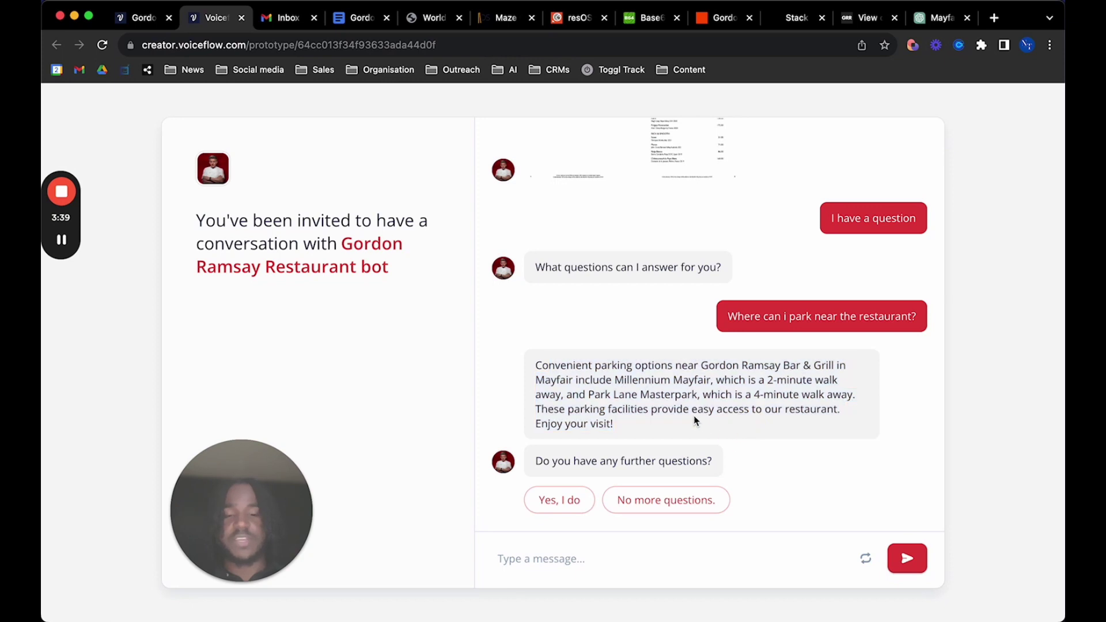
pyautogui.moveTo(615, 380); pyautogui.dragTo(705, 433)
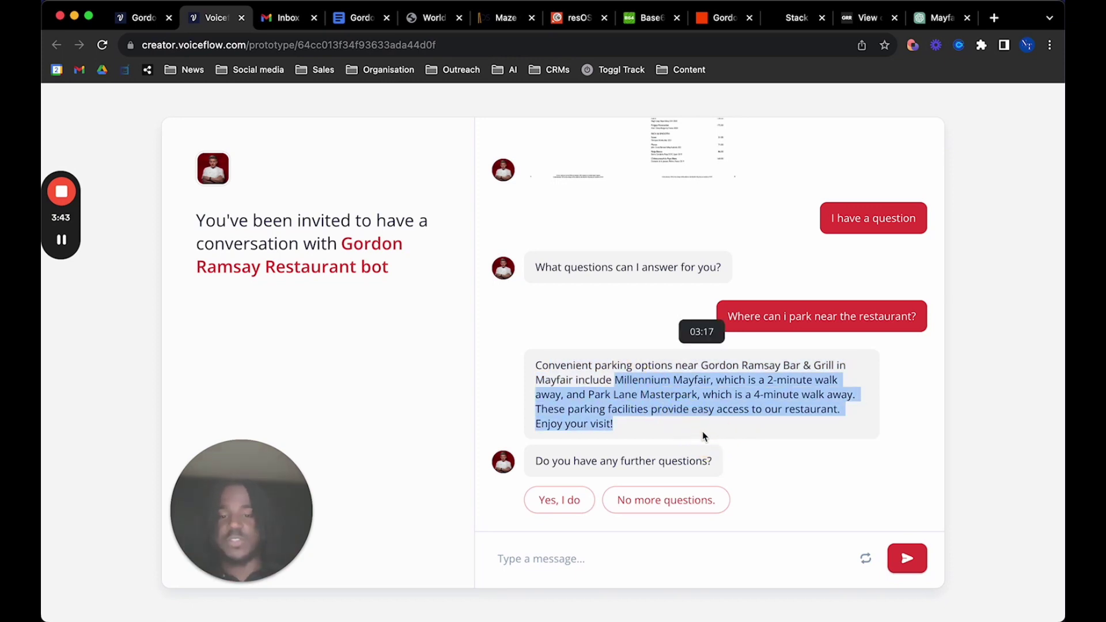
pyautogui.click(699, 428)
pyautogui.click(571, 502)
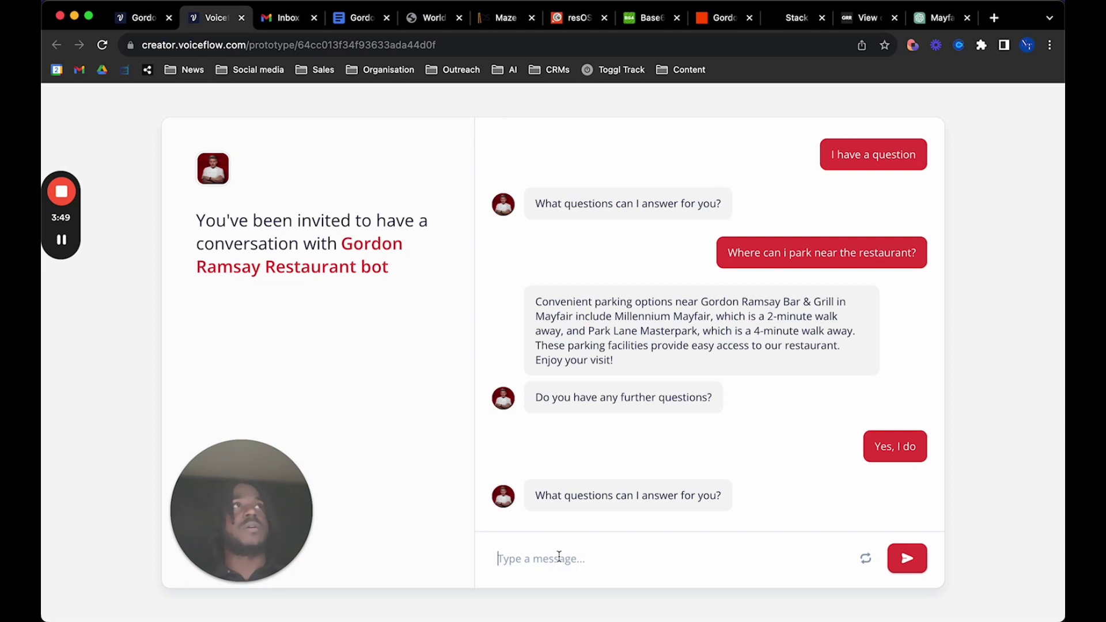
# Ask 'What vegan options do you have?' and review the bot's reply
pyautogui.write('What evegan')
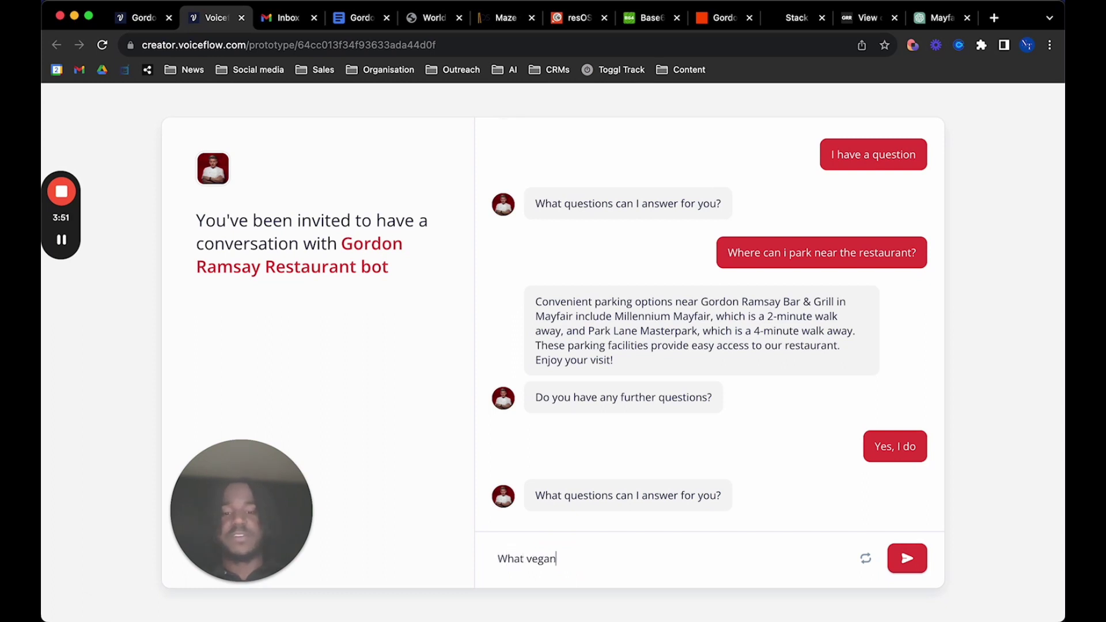
pyautogui.write(' options do you have')
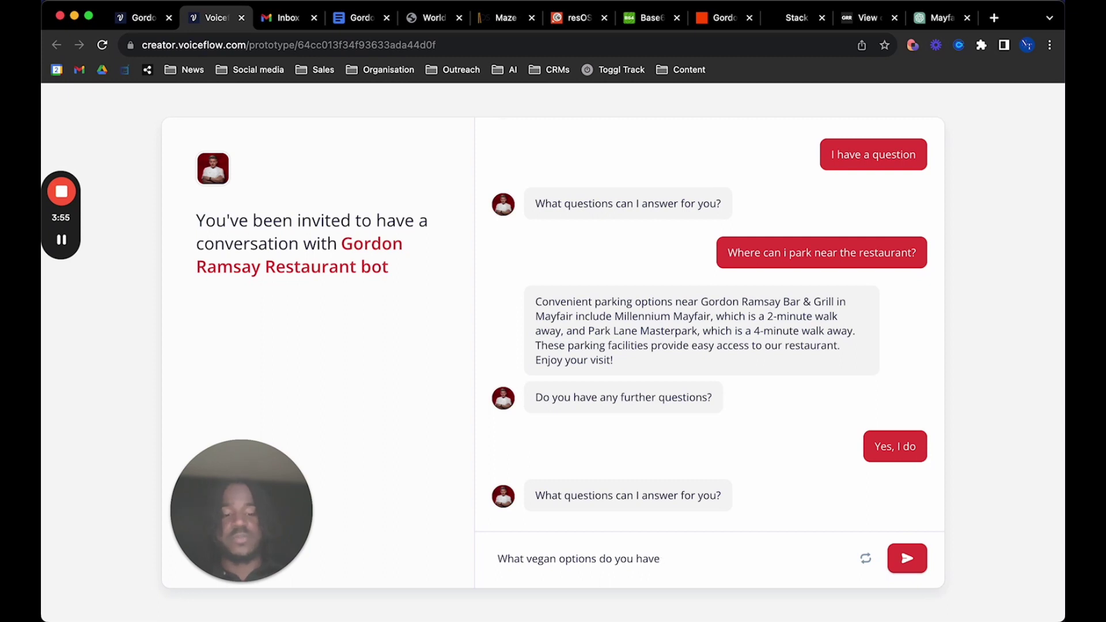
pyautogui.write('?')
pyautogui.press('Return')
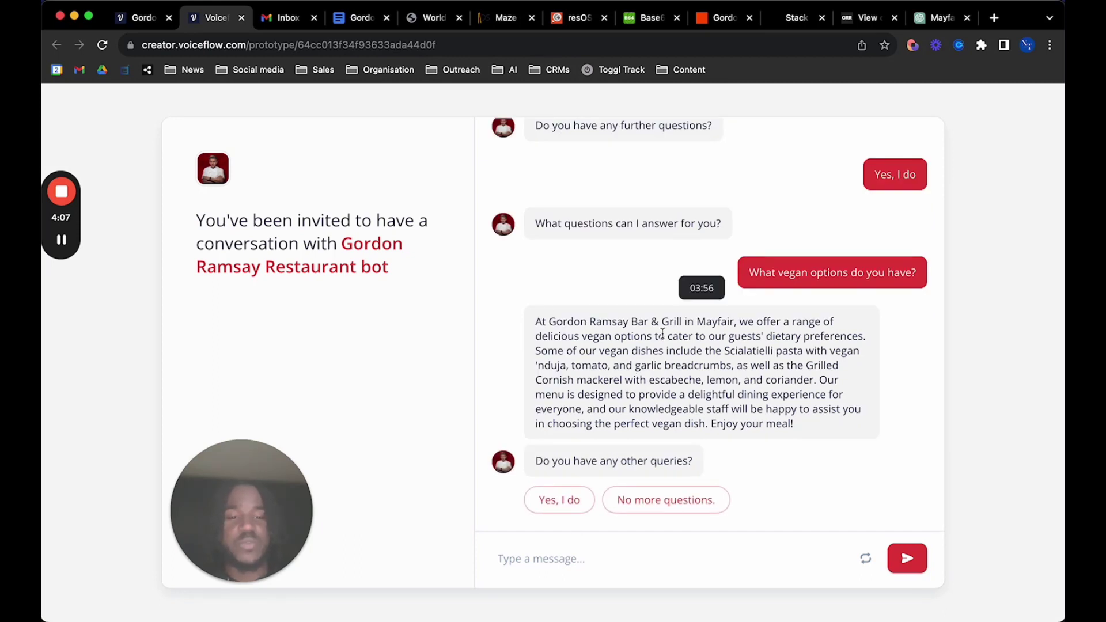
pyautogui.moveTo(736, 322); pyautogui.dragTo(805, 429)
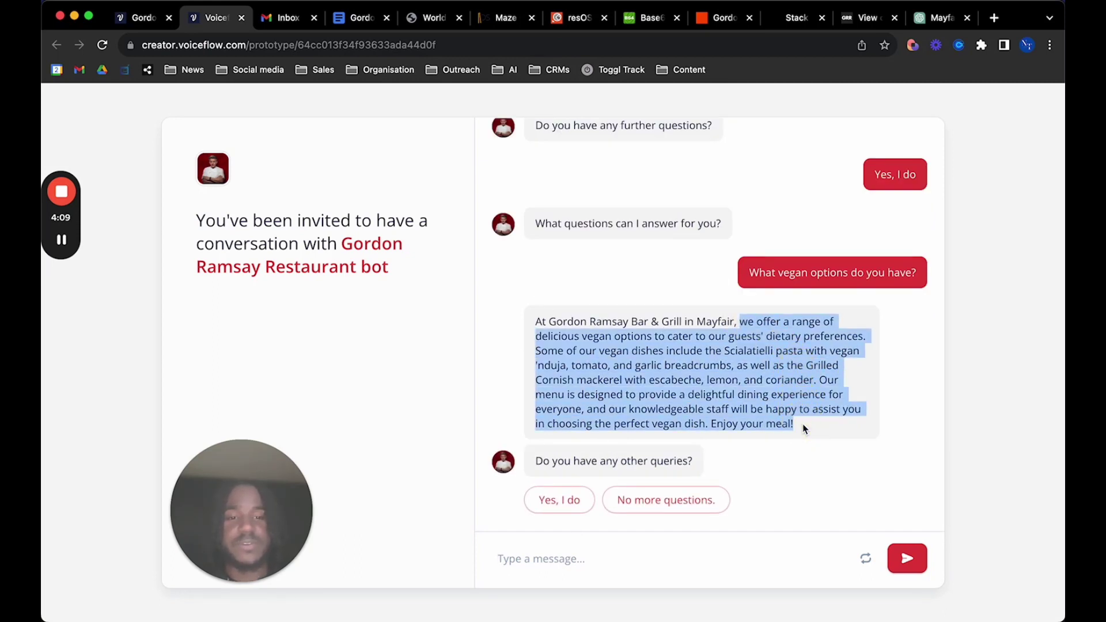
pyautogui.click(800, 426)
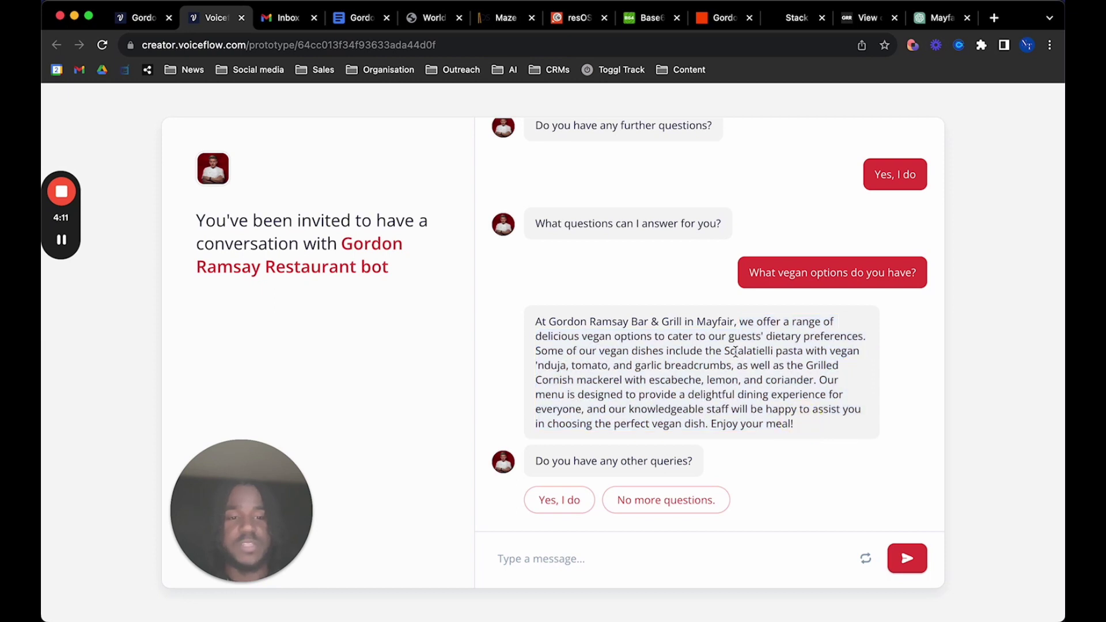
pyautogui.moveTo(722, 350); pyautogui.dragTo(795, 382)
pyautogui.click(749, 359)
# Highlight the Scialatielli pasta and Cornish mackerel picks, then reply no more questions
pyautogui.moveTo(724, 350); pyautogui.dragTo(812, 344)
pyautogui.click(828, 344)
pyautogui.moveTo(544, 381); pyautogui.dragTo(622, 386)
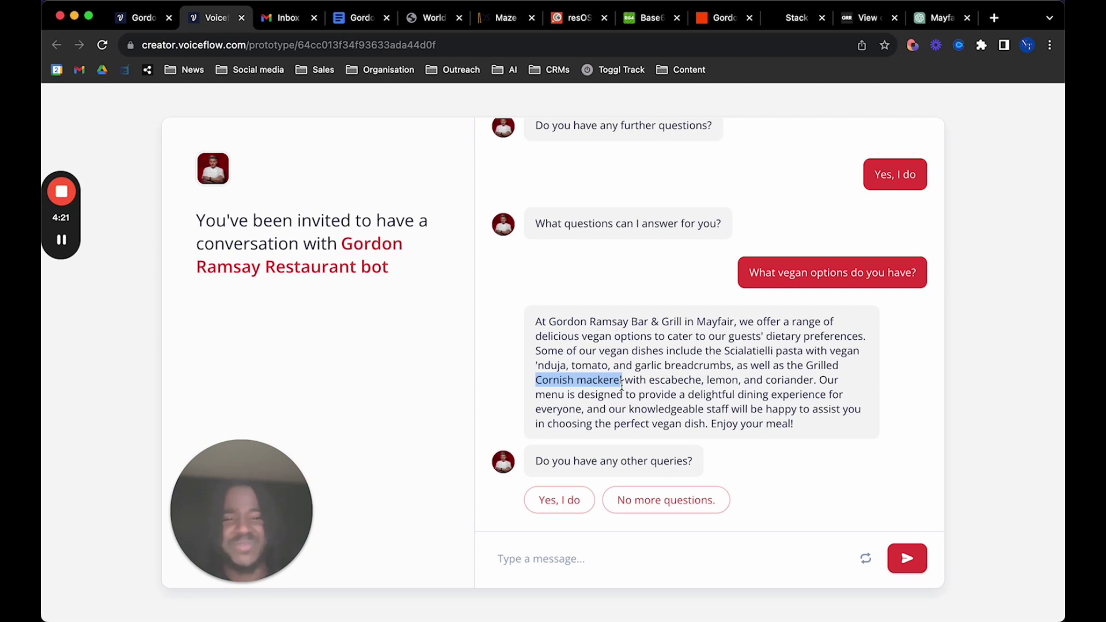
pyautogui.click(623, 385)
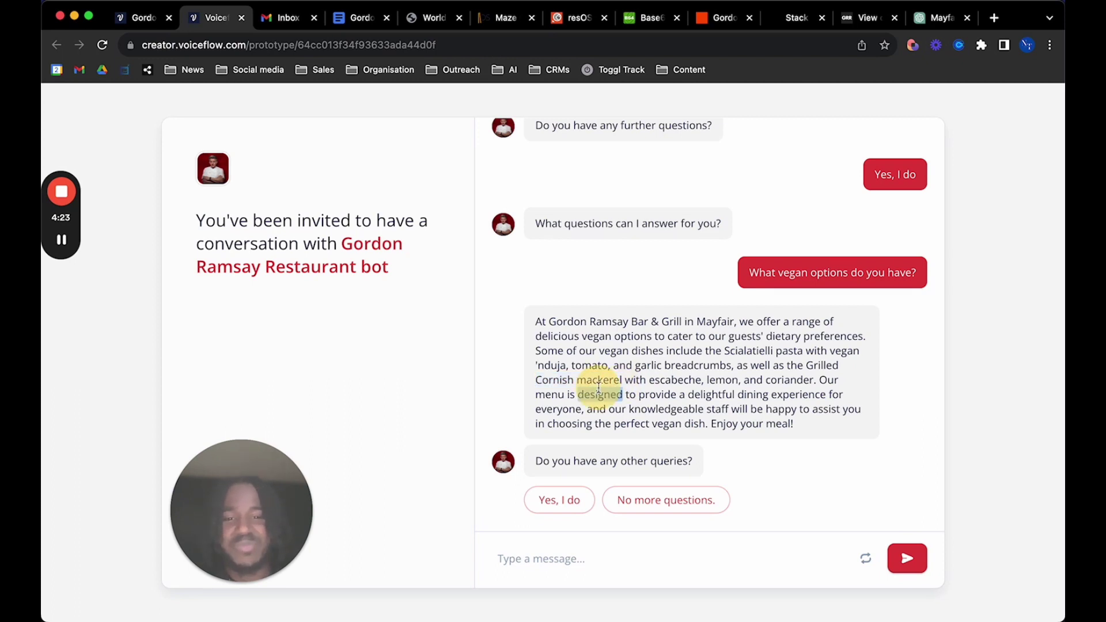
pyautogui.doubleClick(599, 381)
pyautogui.click(758, 408)
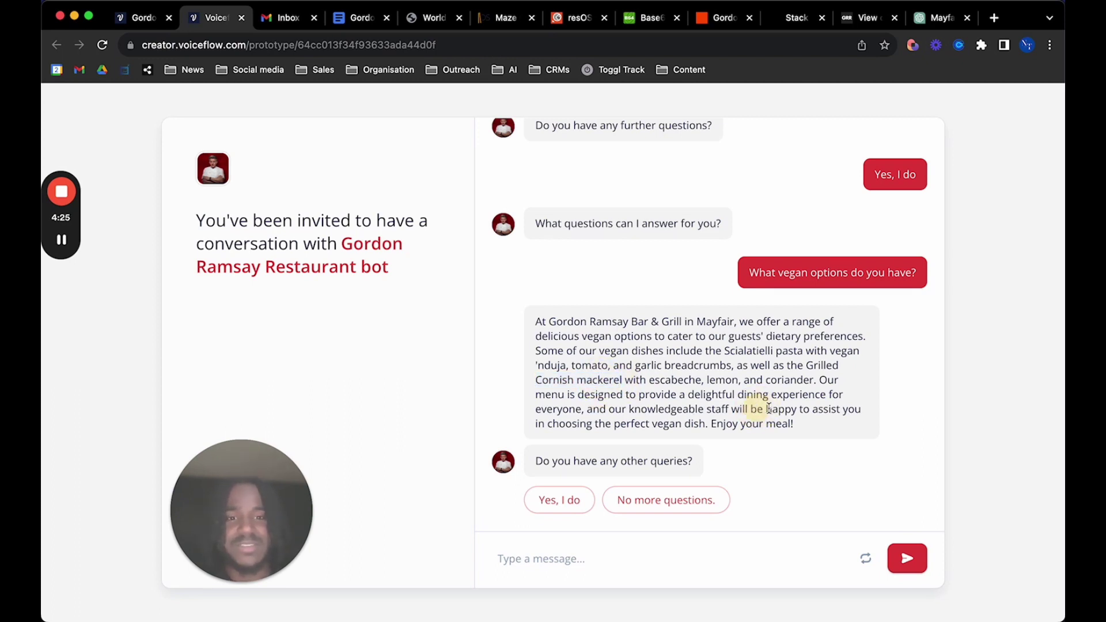
pyautogui.click(639, 500)
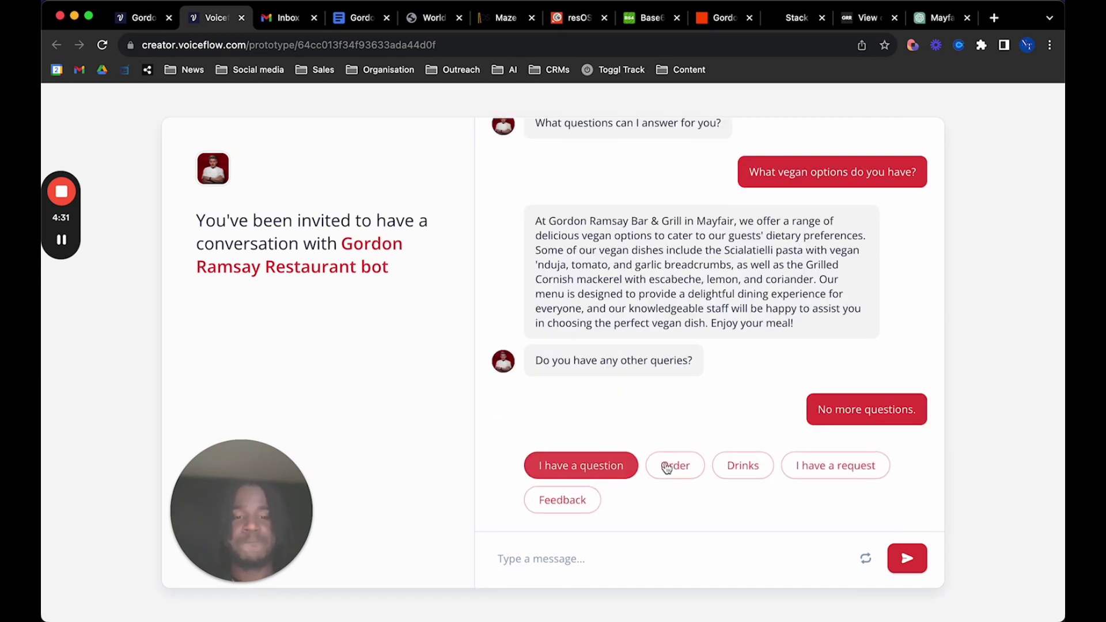
# Start a food order for table 3
pyautogui.click(673, 467)
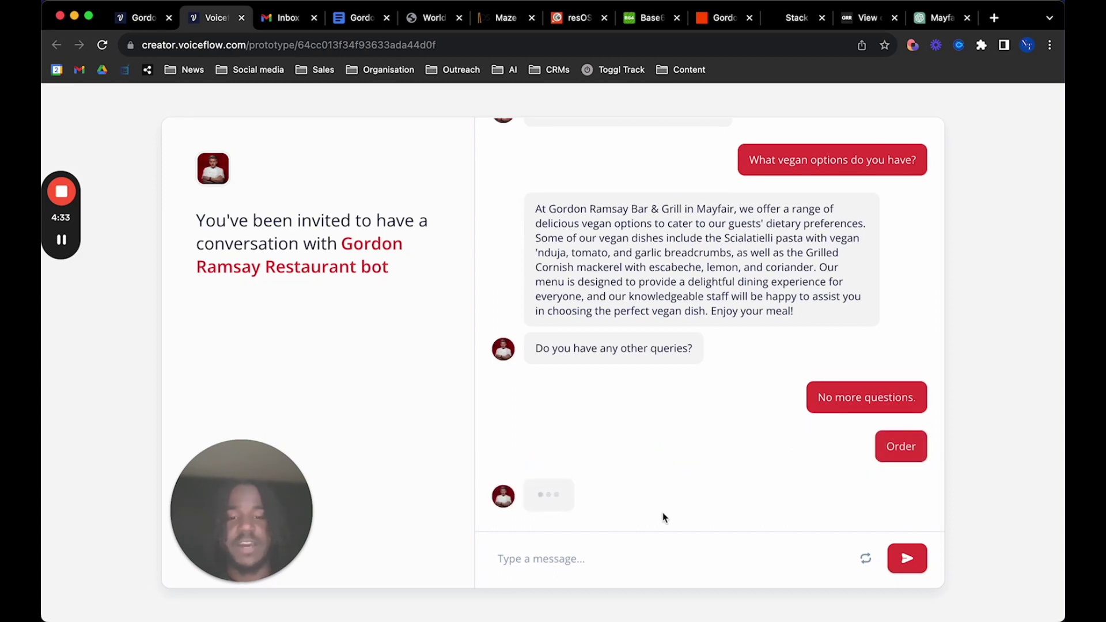
pyautogui.click(576, 562)
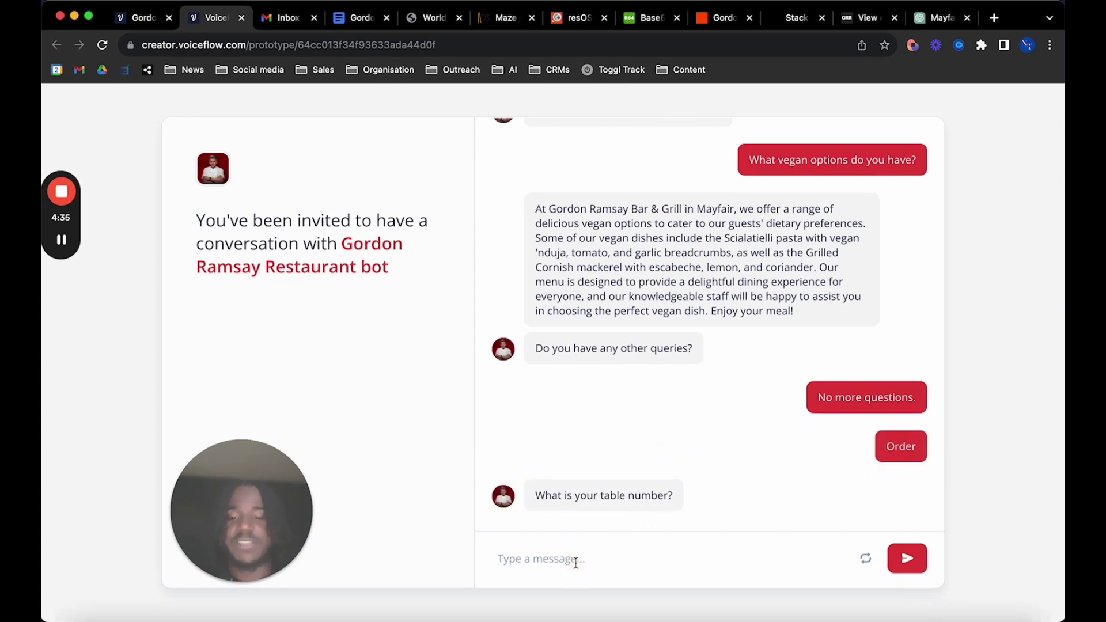
pyautogui.write('3')
pyautogui.press('Return')
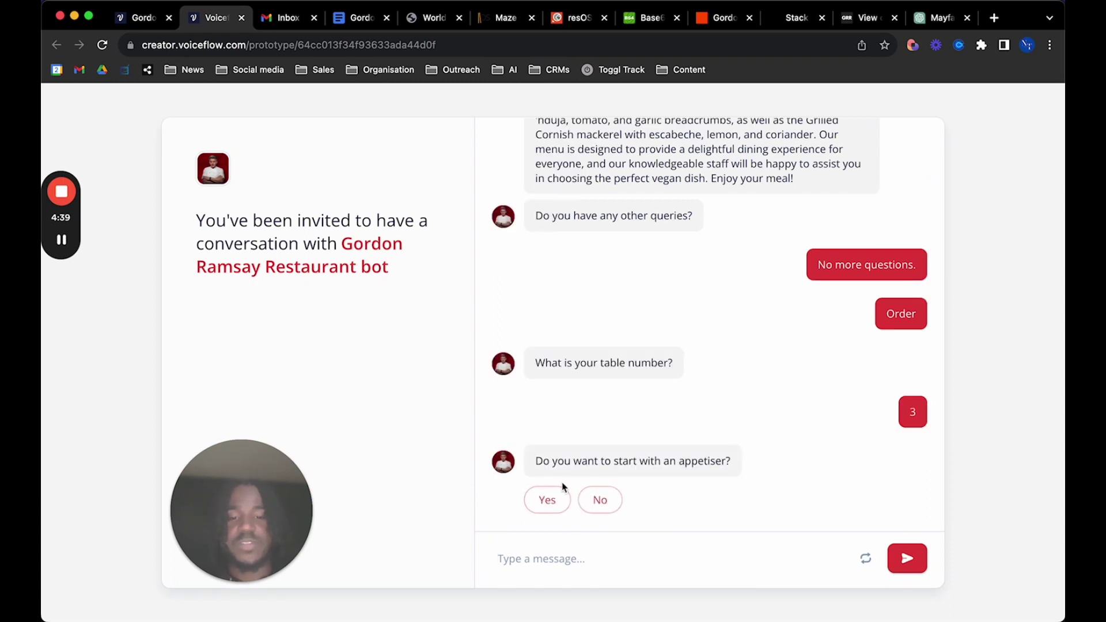
# Order Jersey Rock Oysters to start and a 10oz Sirloin with Tiger Prawn from the grill
pyautogui.click(551, 499)
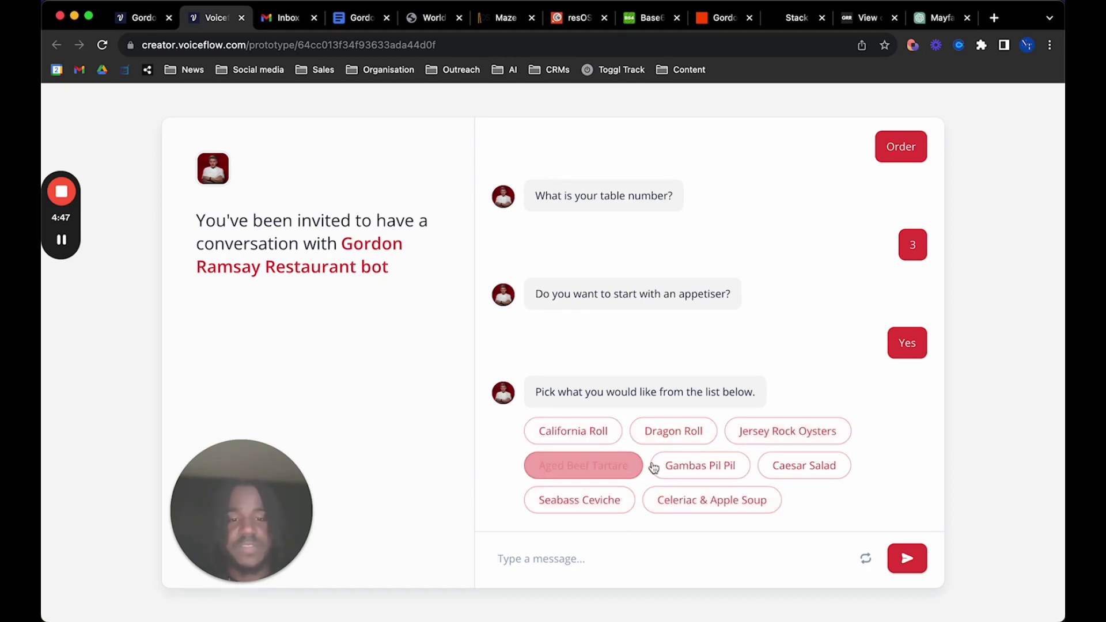
pyautogui.click(787, 432)
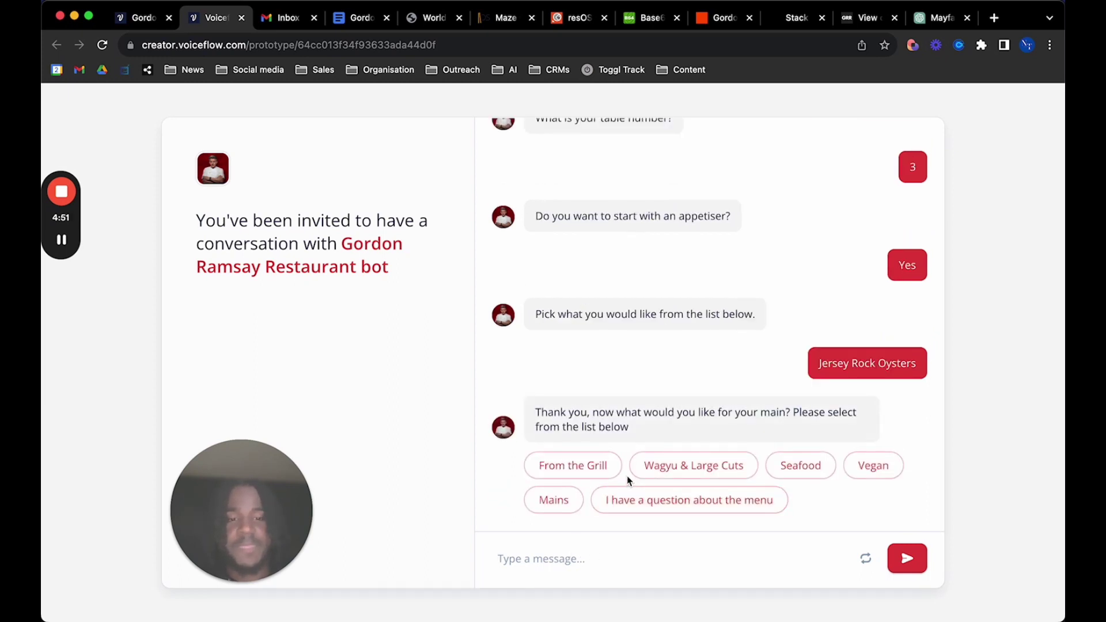
pyautogui.click(597, 482)
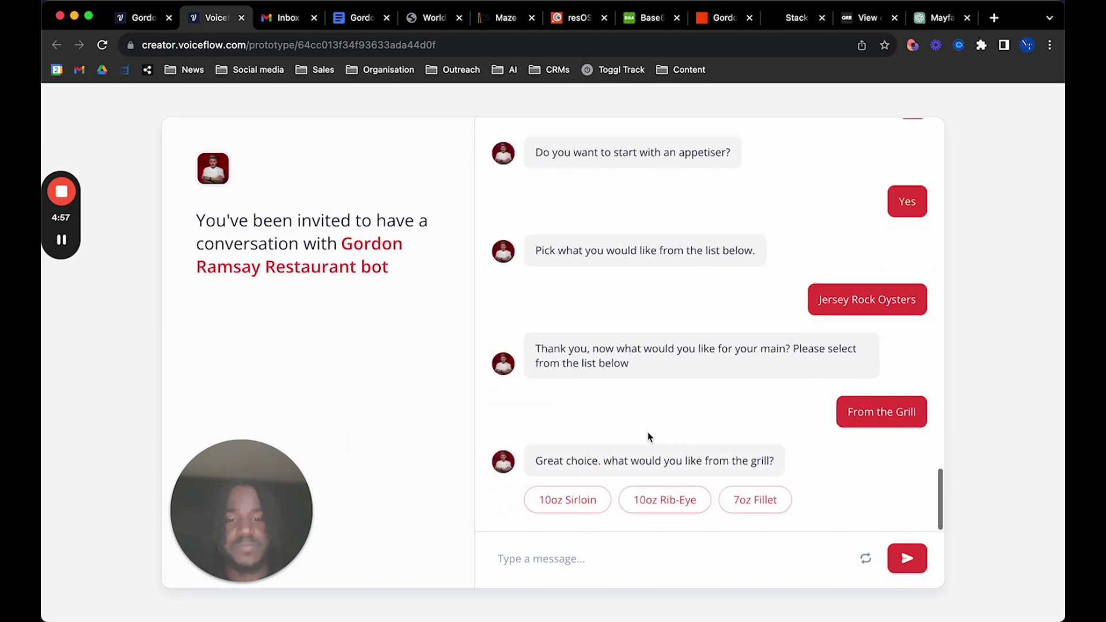
pyautogui.click(595, 502)
pyautogui.click(659, 575)
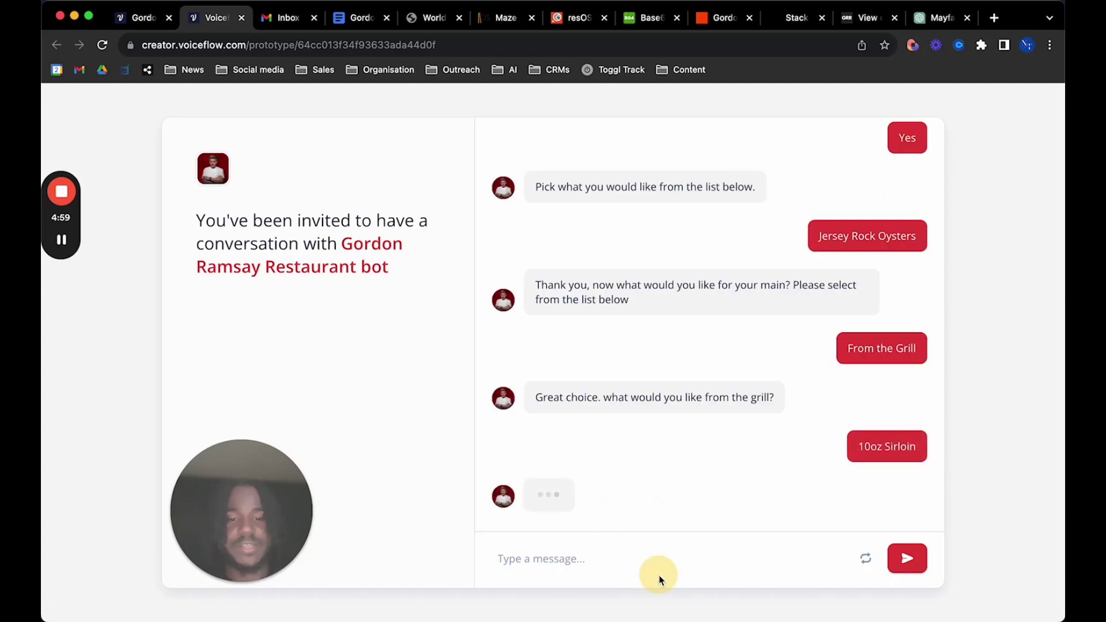
pyautogui.click(659, 557)
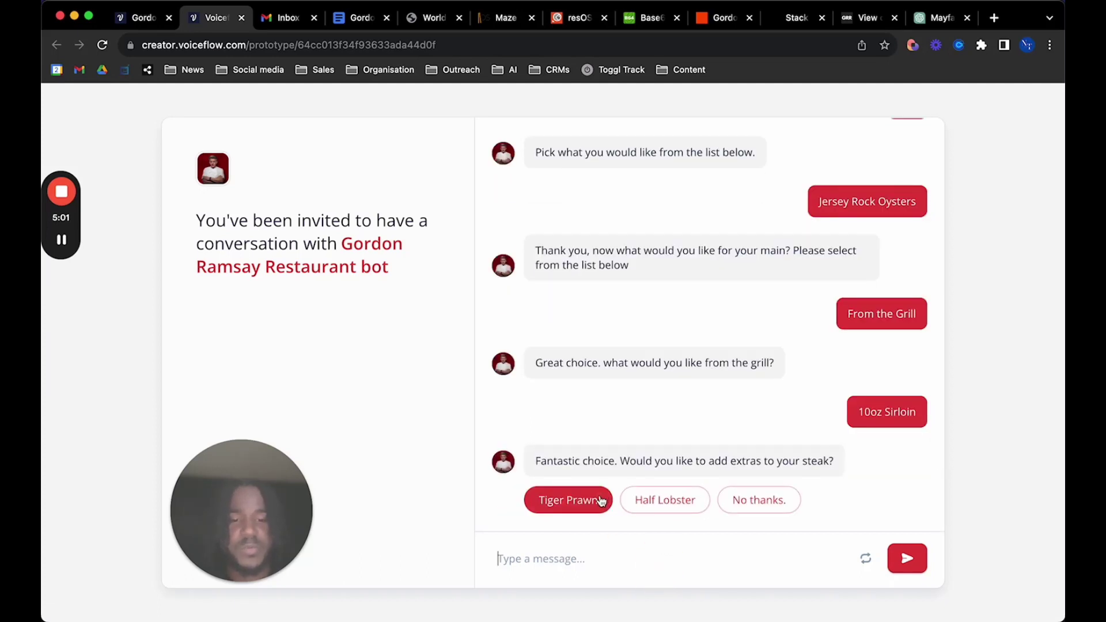
pyautogui.click(601, 501)
pyautogui.click(605, 572)
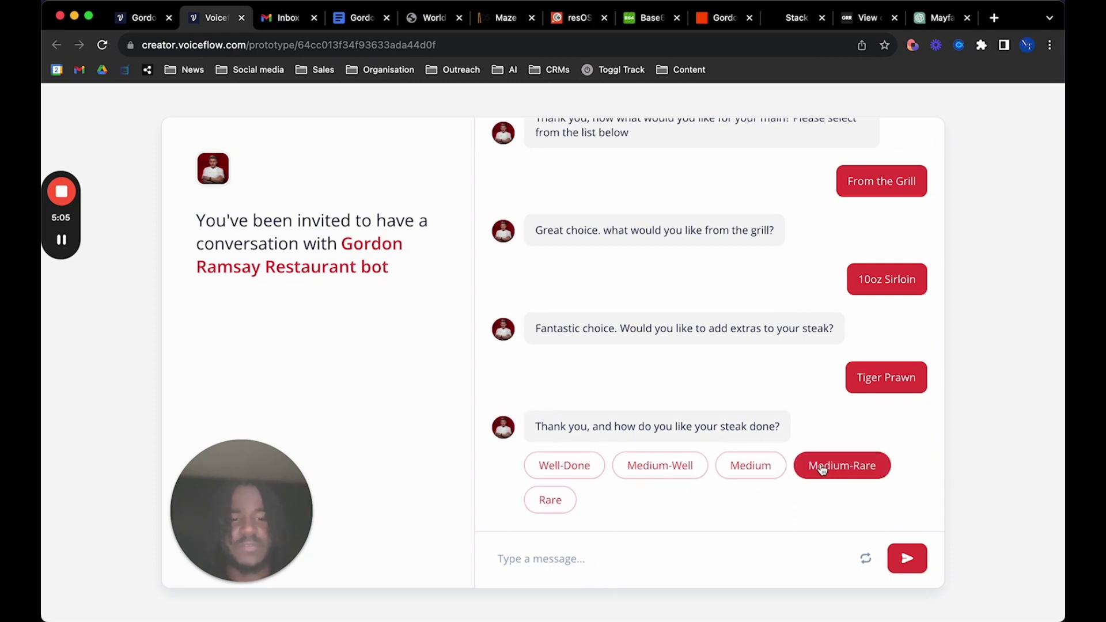
# Choose Medium, Peppercorn sauce, Koffmann's Fries and a Peroni 0.0% beer
pyautogui.click(771, 462)
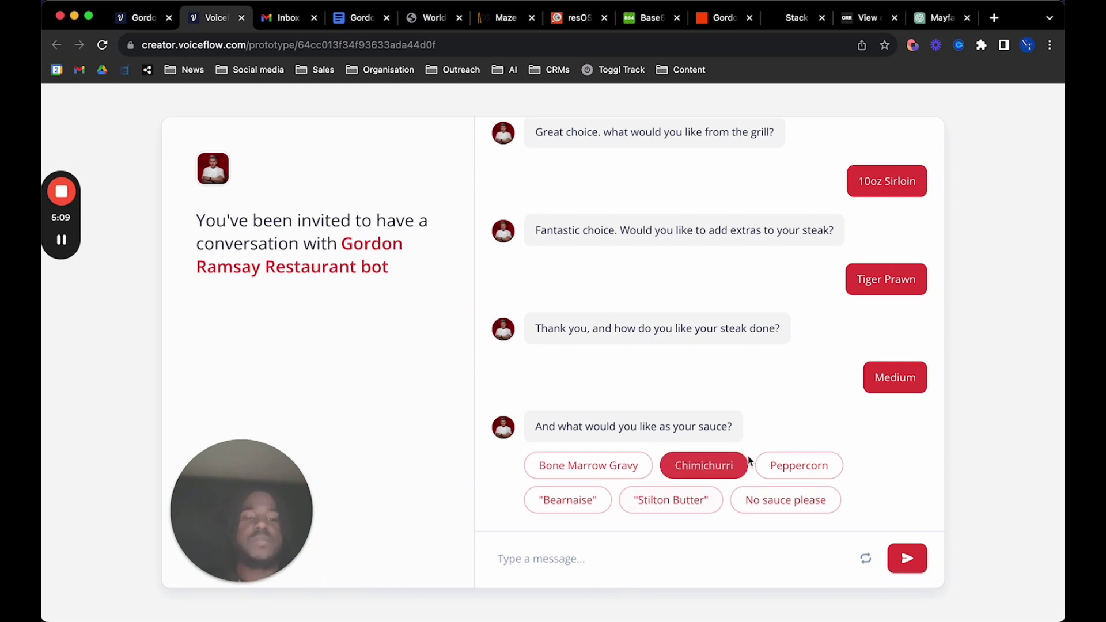
pyautogui.click(777, 465)
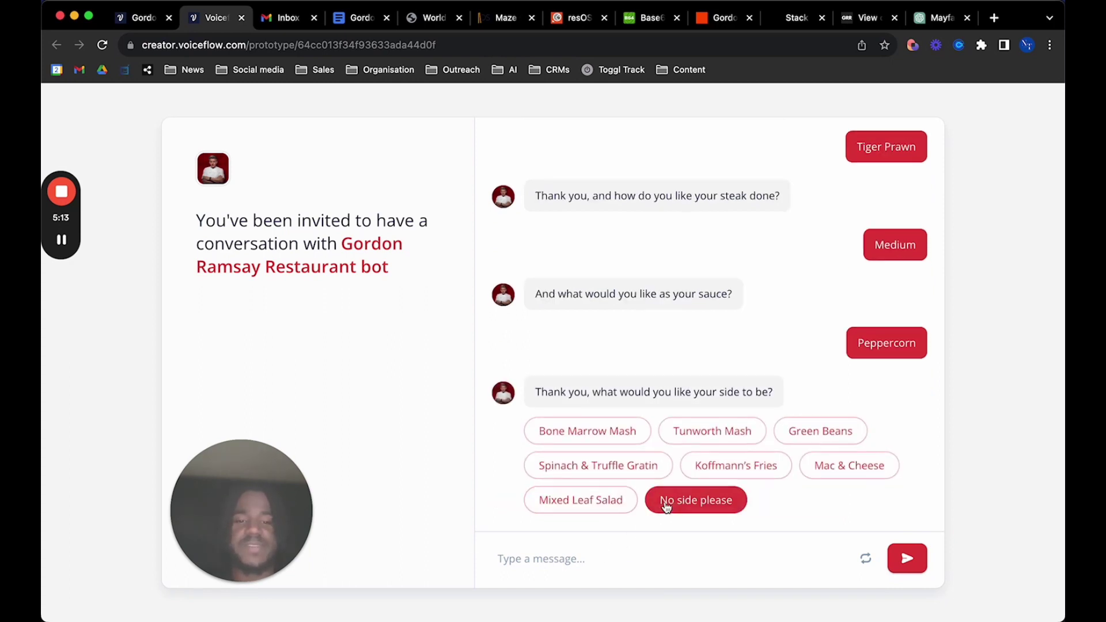
pyautogui.click(756, 470)
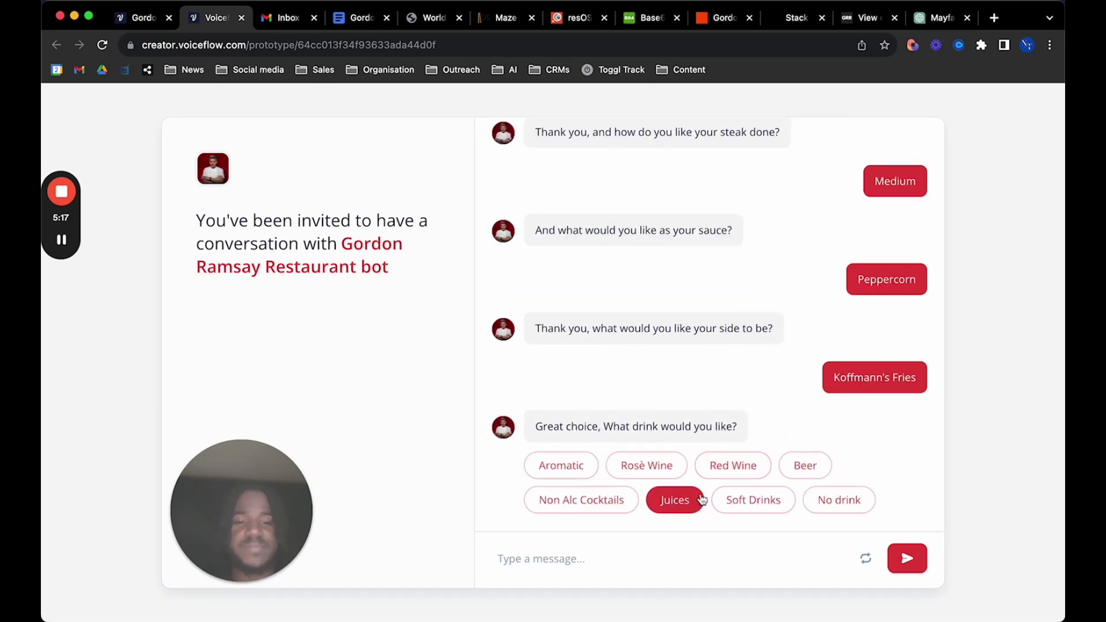
pyautogui.click(784, 471)
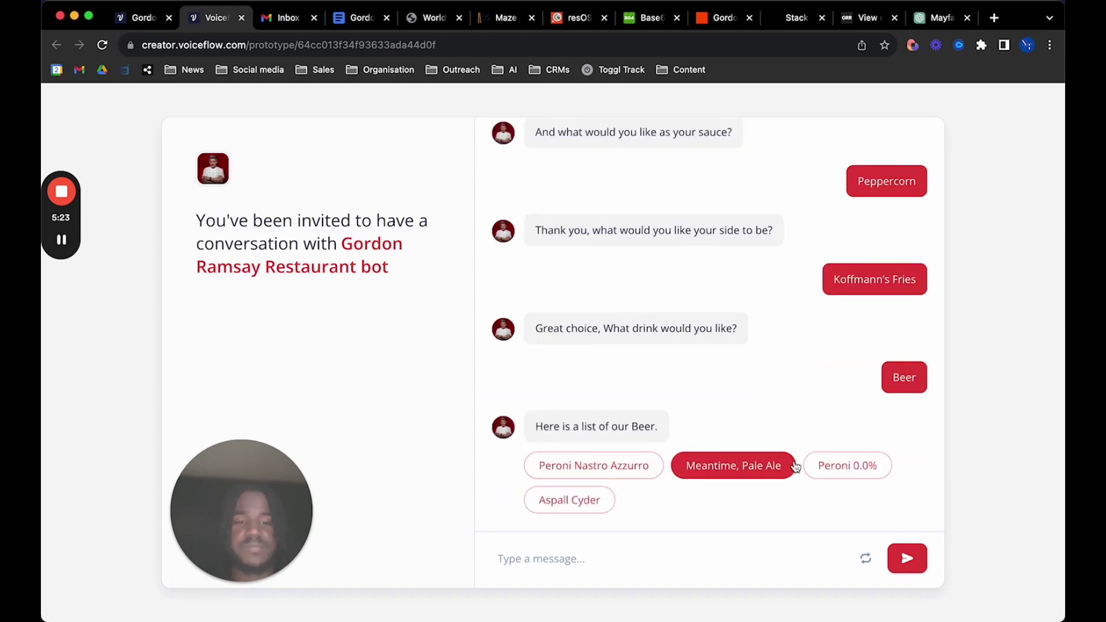
pyautogui.click(815, 465)
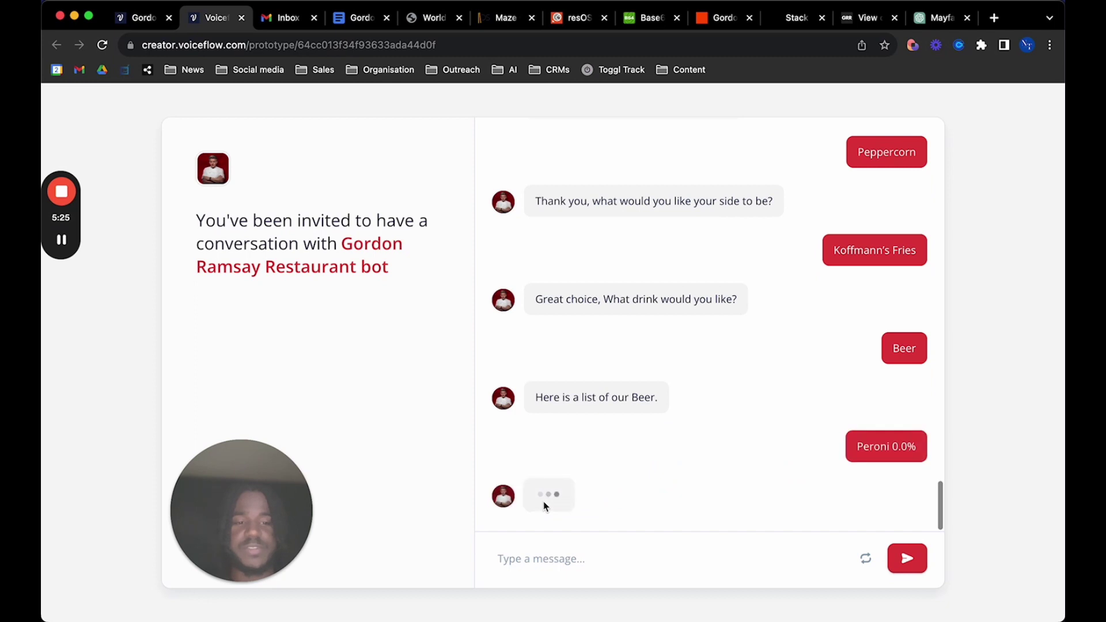
# Answer No to the order specifications question
pyautogui.click(567, 558)
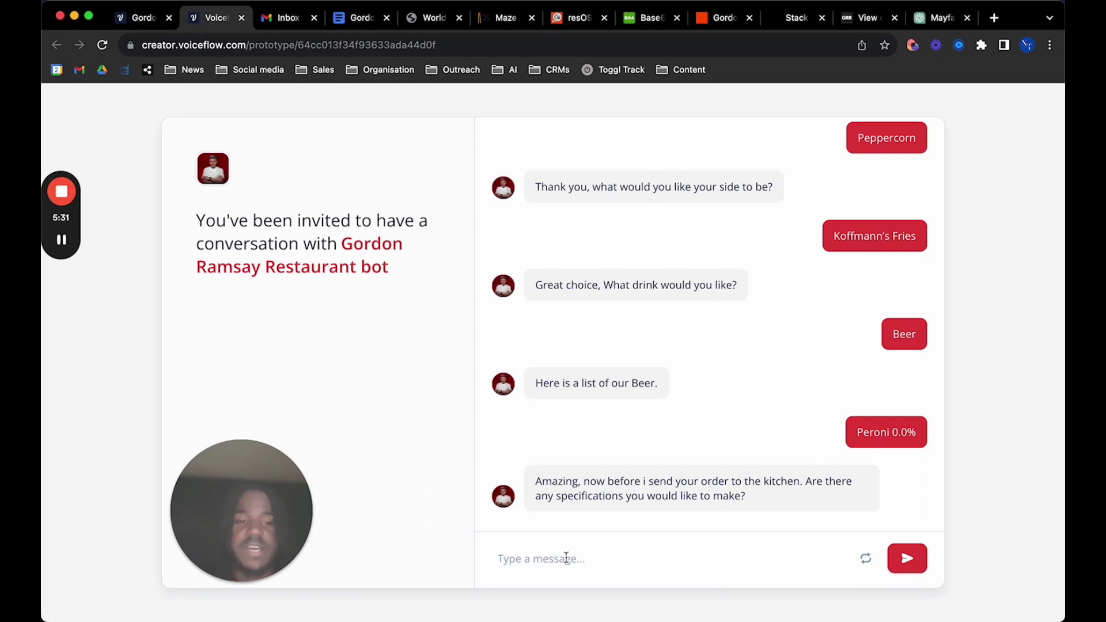
pyautogui.write('No')
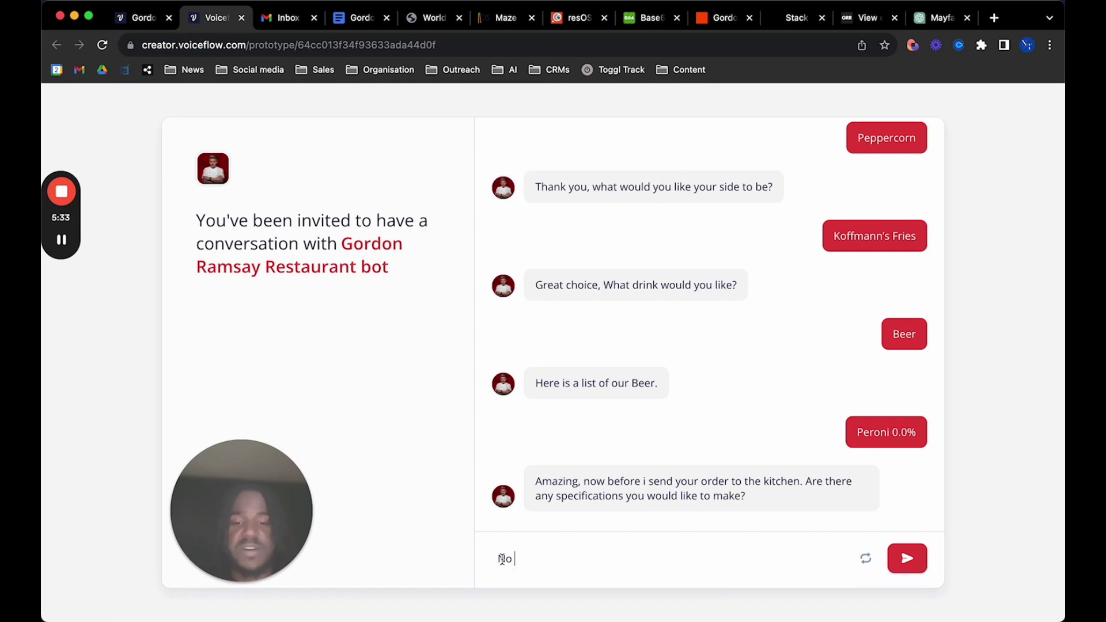
pyautogui.click(522, 555)
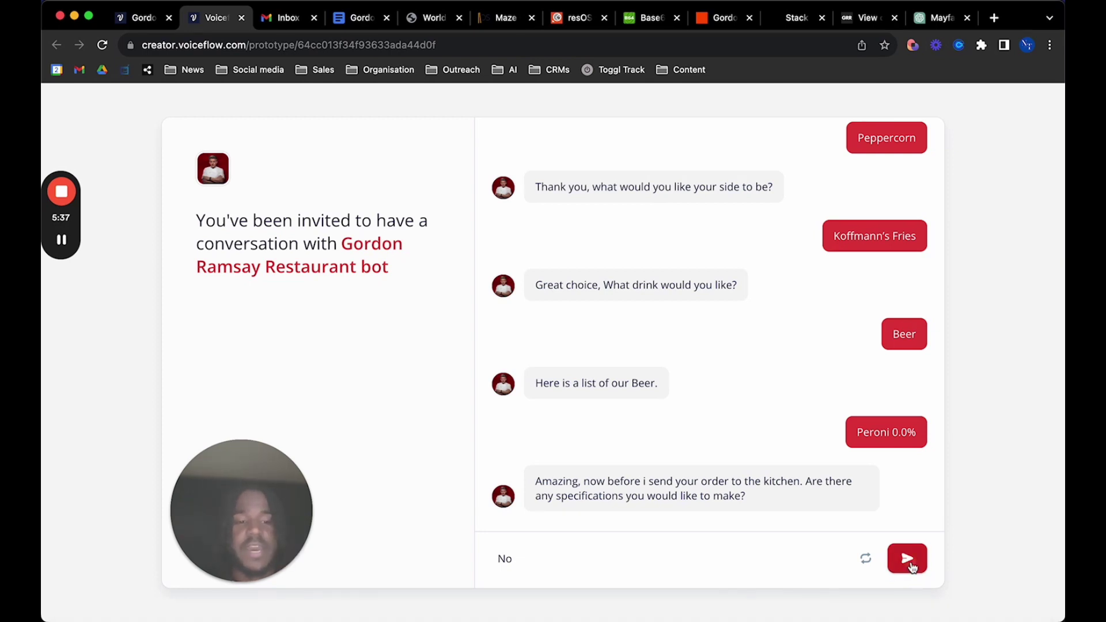
pyautogui.press('Return')
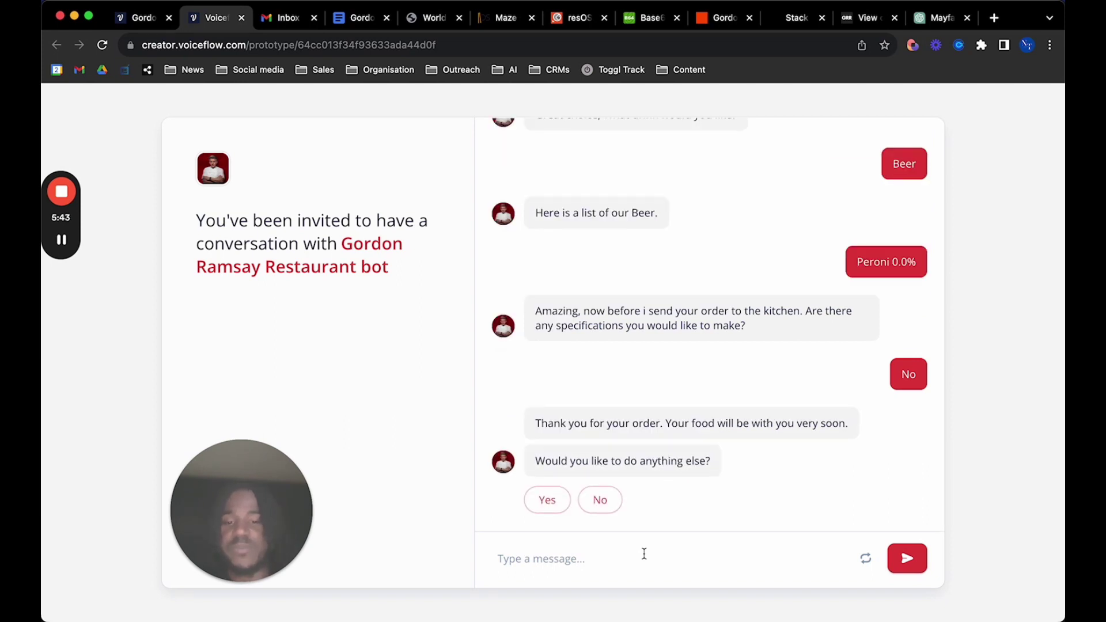
# Leave the feedback 'The food was amazing, compliments to the chef'
pyautogui.click(554, 499)
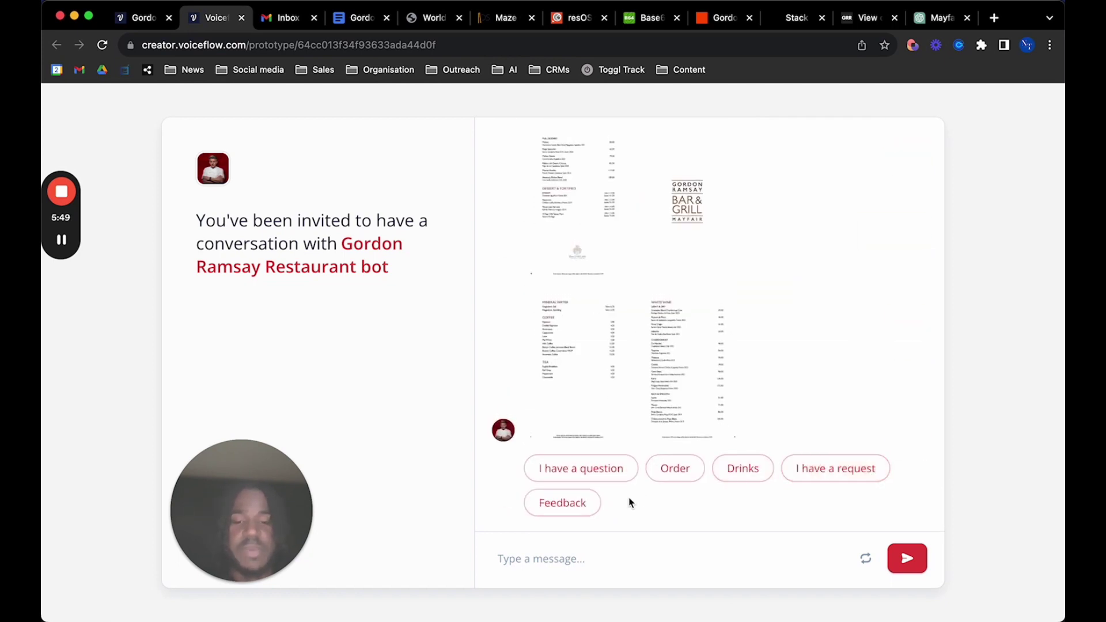
pyautogui.click(571, 502)
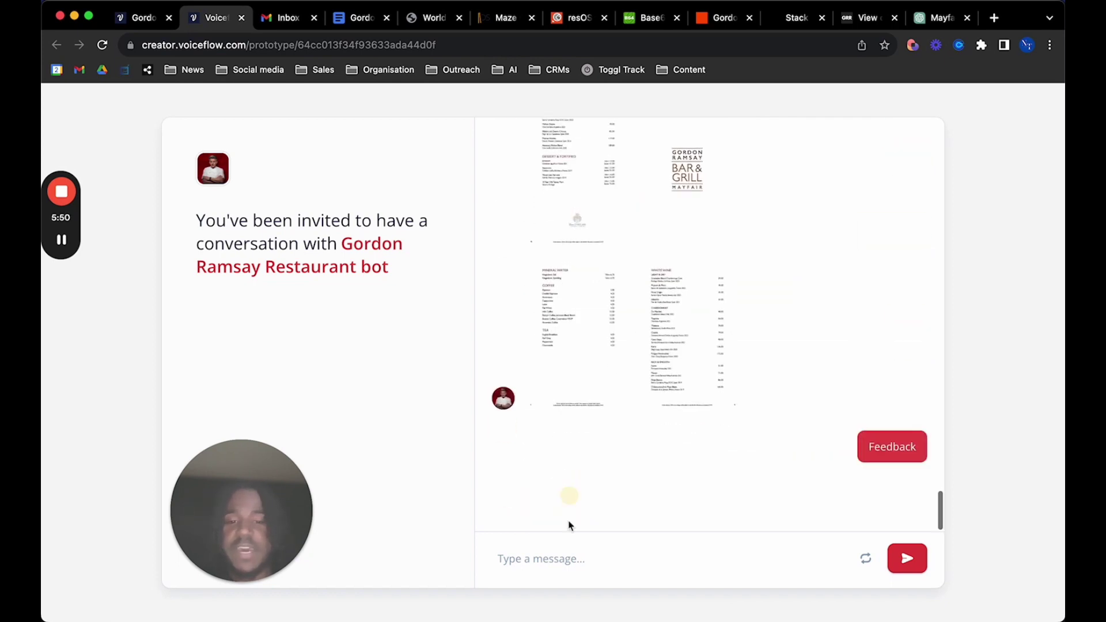
pyautogui.click(543, 558)
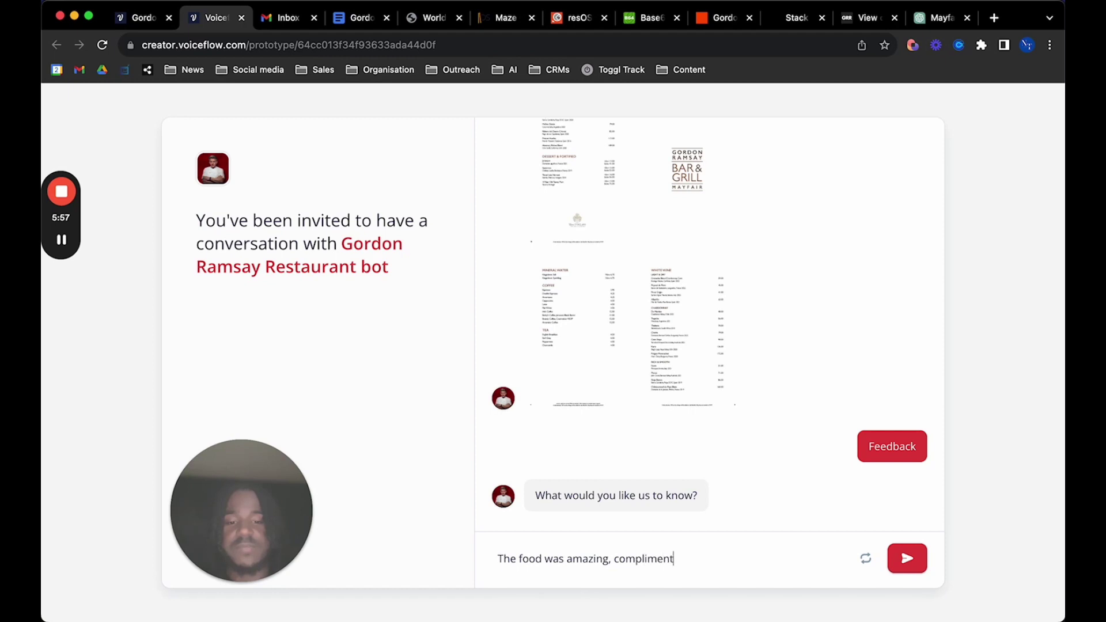
pyautogui.write('The food was amazing, compliments to the chef')
pyautogui.press('Return')
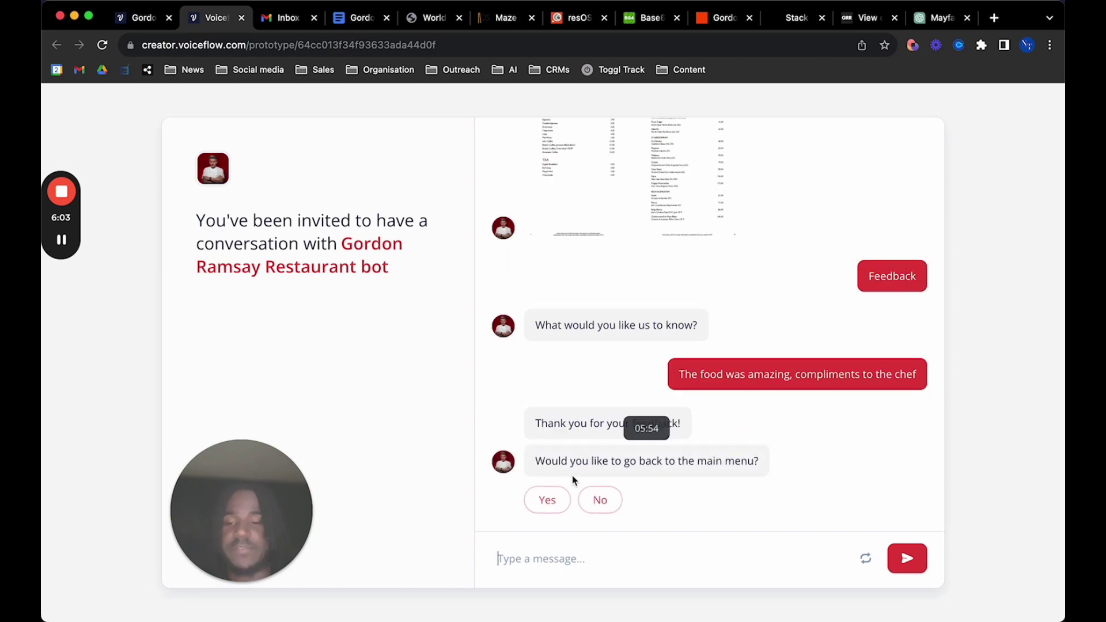
# Send a birthday special request from the bot's main menu, then go to the Gmail inbox
pyautogui.click(552, 499)
pyautogui.scroll(5, 612, 412)
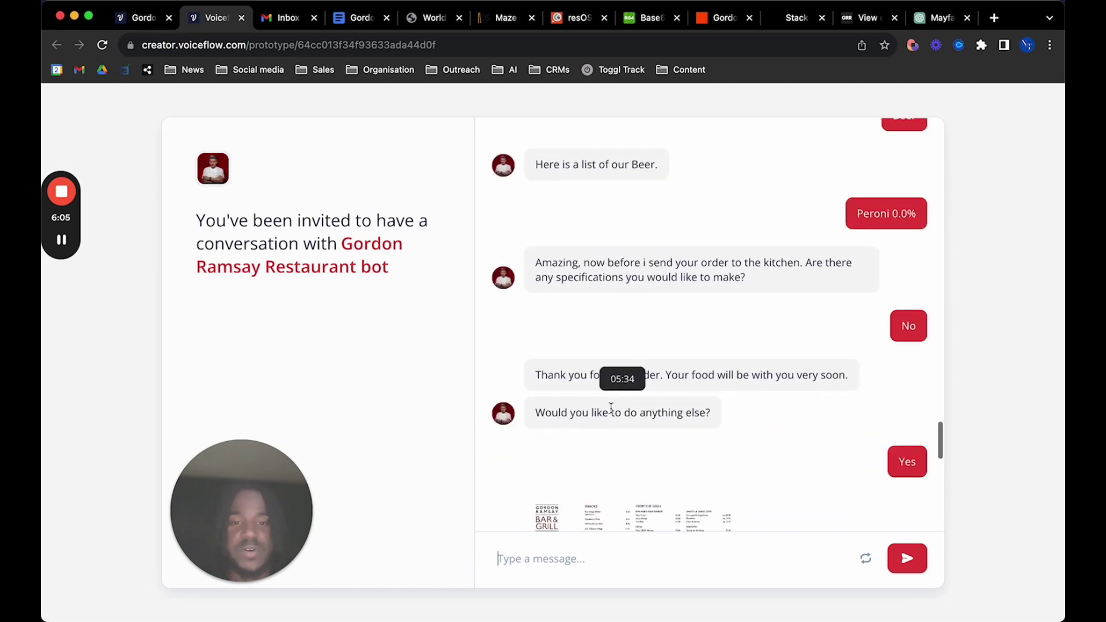
pyautogui.scroll(-10, 612, 413)
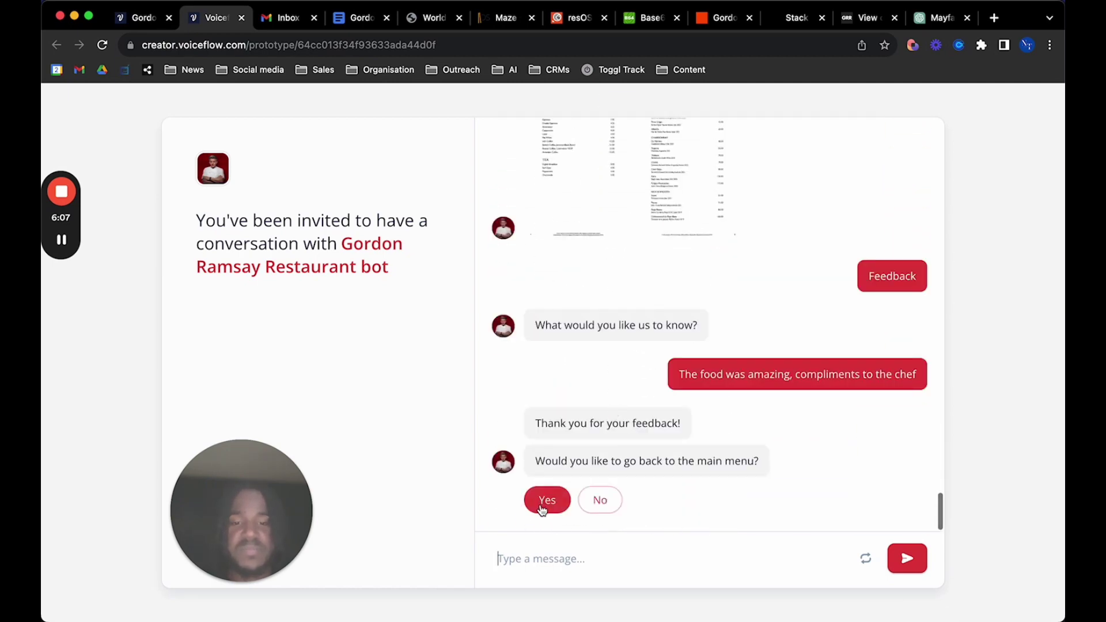
pyautogui.click(545, 499)
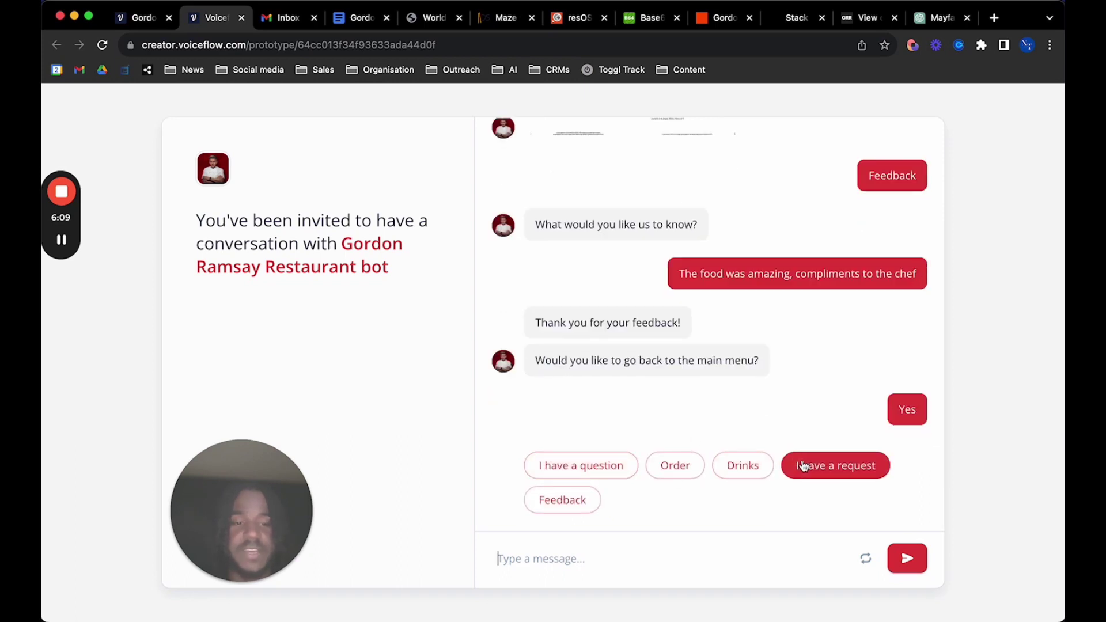
pyautogui.click(806, 465)
pyautogui.click(615, 552)
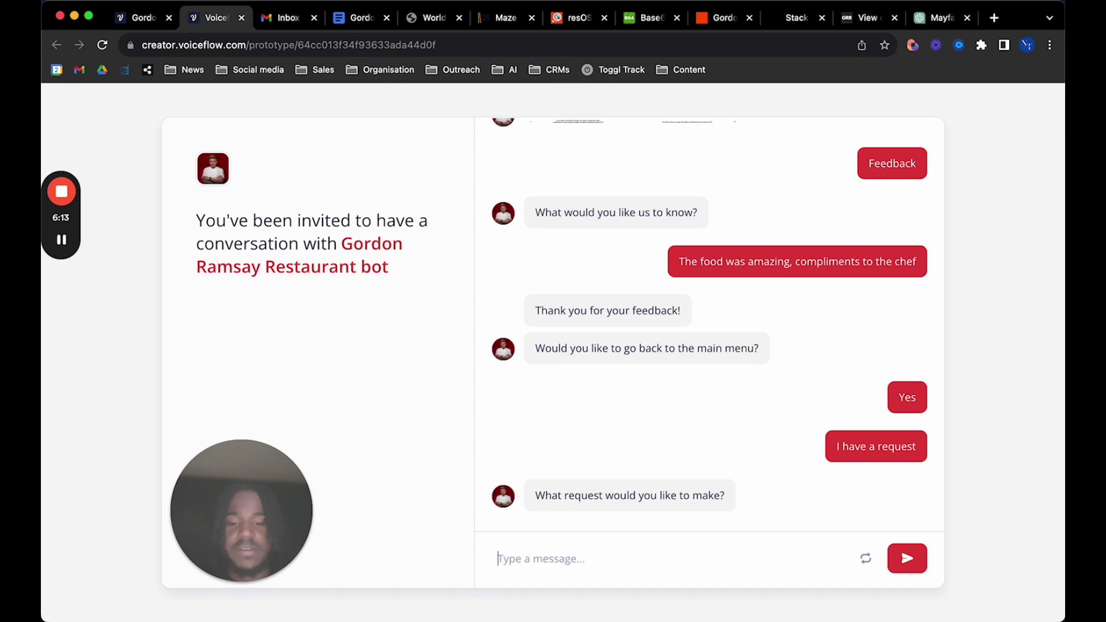
pyautogui.write('It')
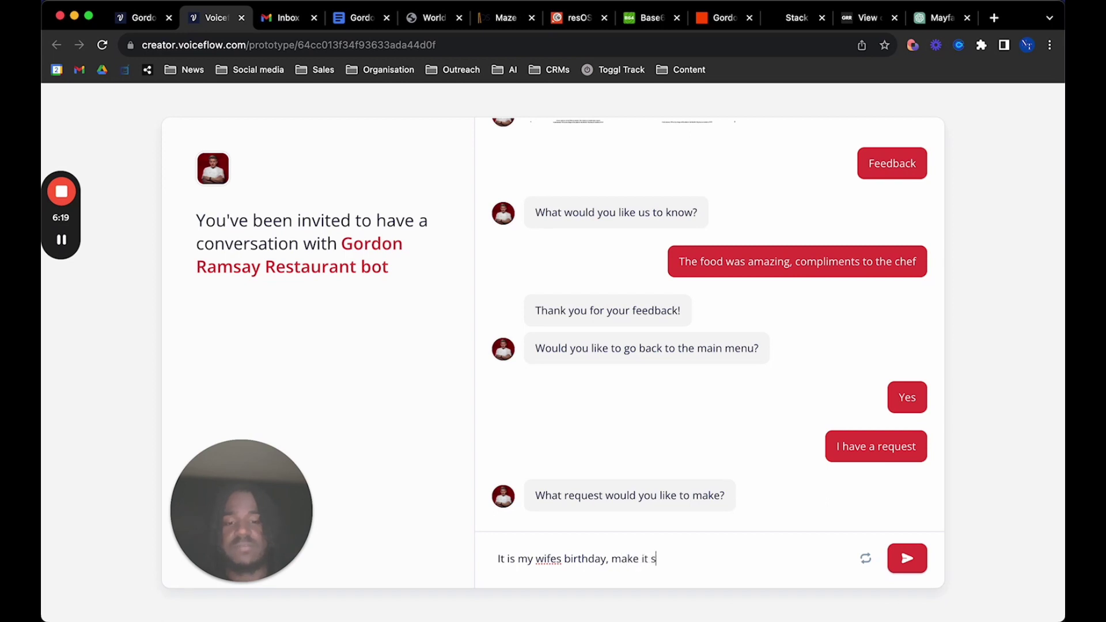
pyautogui.write('l')
pyautogui.press('Return')
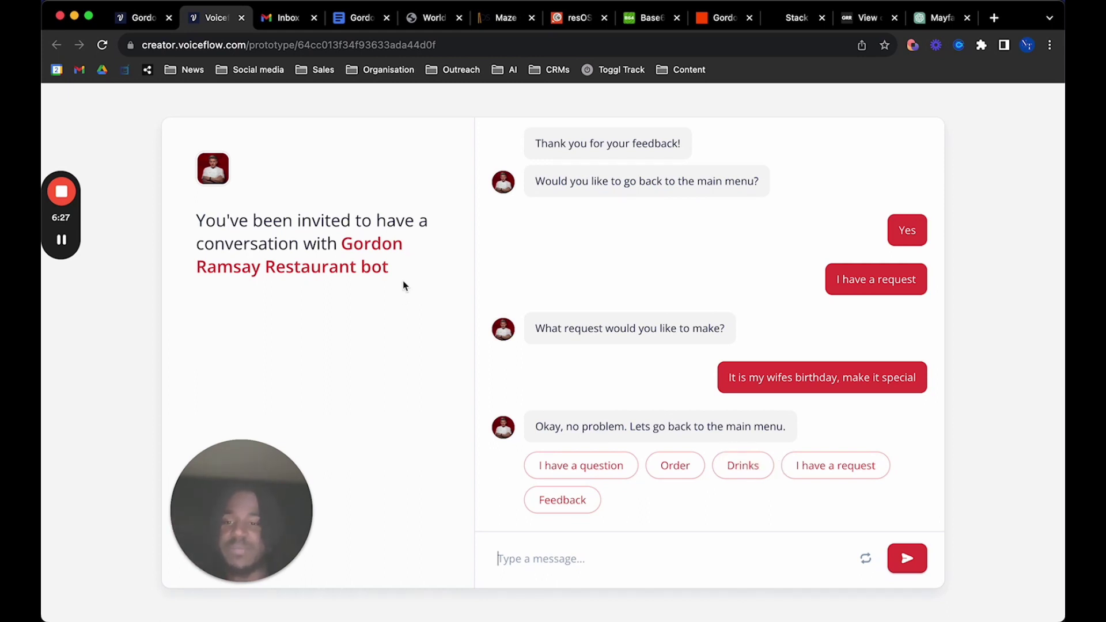
pyautogui.click(284, 18)
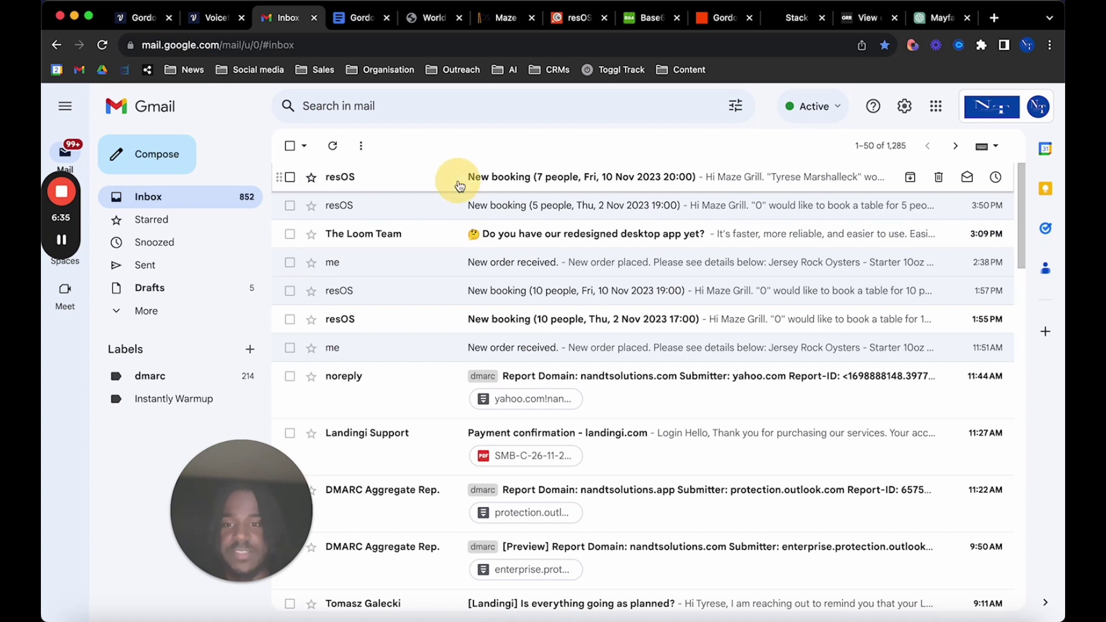
# Open the 7-person booking e-mail and check the guest details, noting the empty Phone line
pyautogui.click(458, 178)
pyautogui.scroll(1, 413, 480)
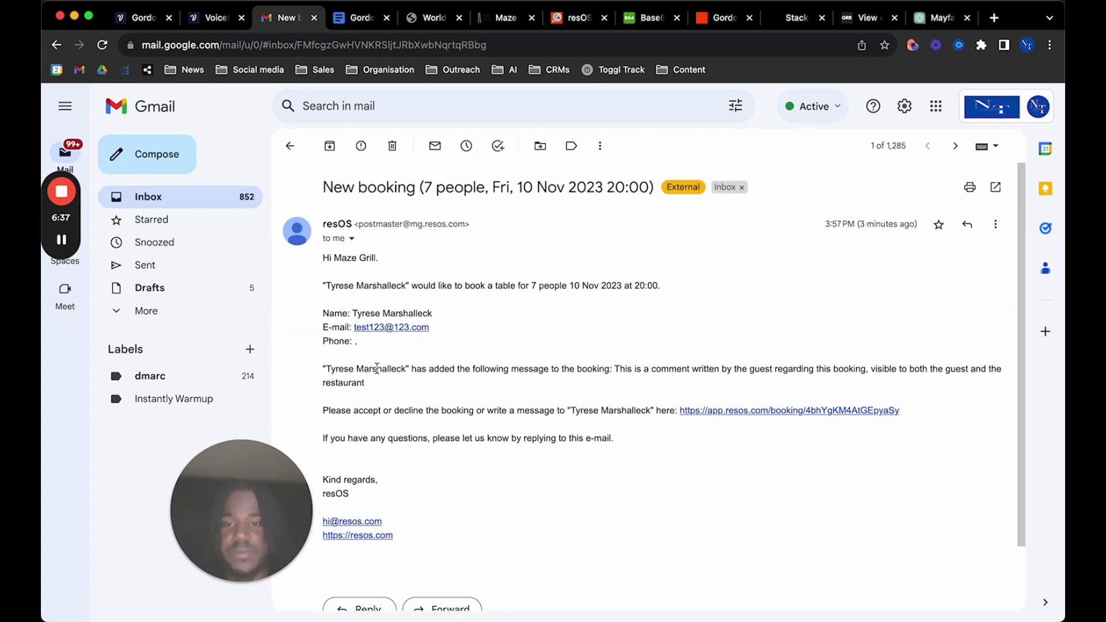
pyautogui.tripleClick(410, 341)
pyautogui.click(410, 340)
pyautogui.tripleClick(314, 340)
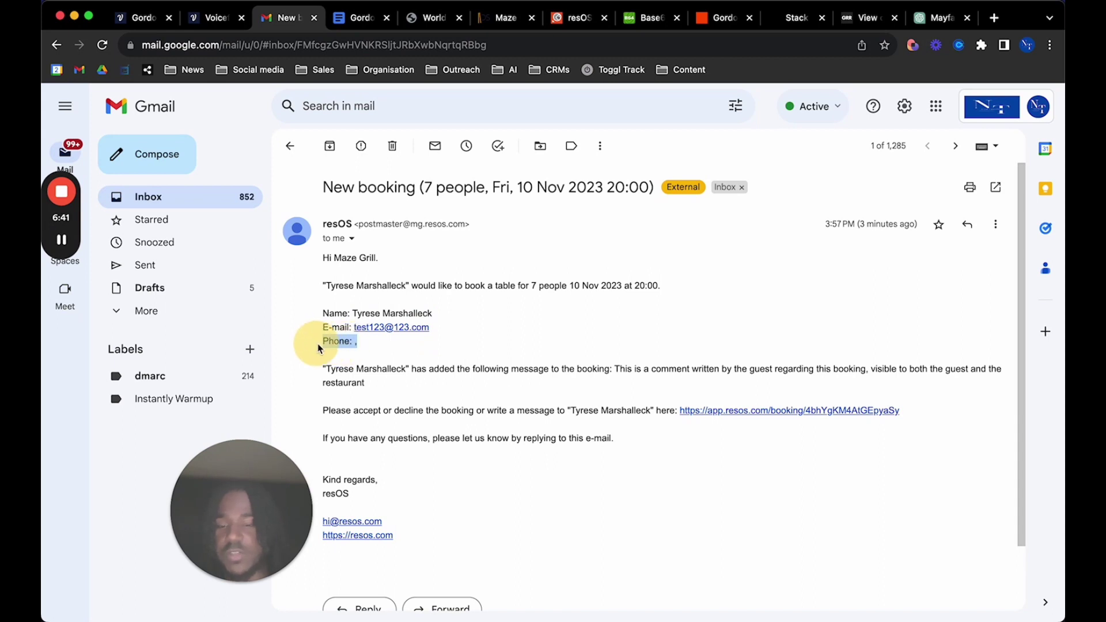
pyautogui.click(360, 348)
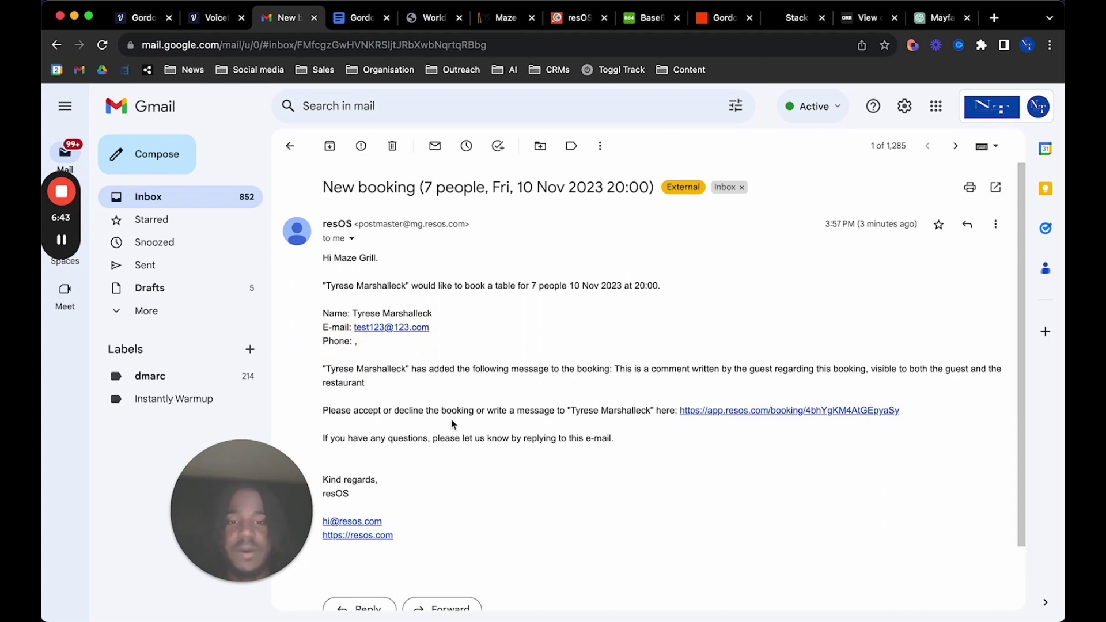
# Highlight the party size, date and time in the subject, then return to the inbox
pyautogui.scroll(-1, 478, 369)
pyautogui.scroll(1, 444, 216)
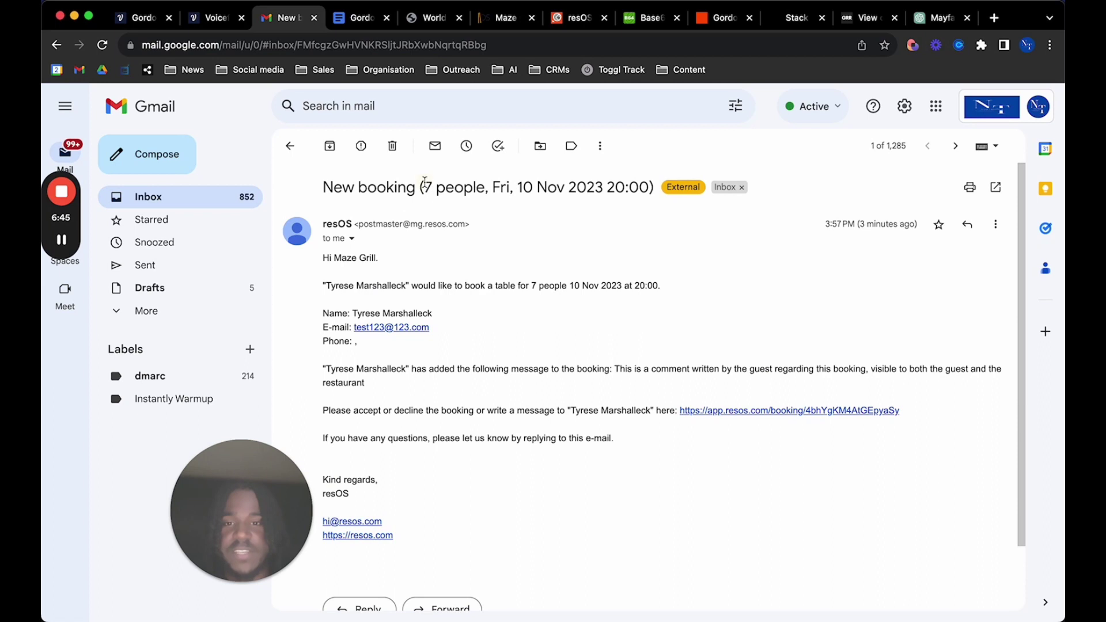
pyautogui.moveTo(424, 181); pyautogui.dragTo(646, 191)
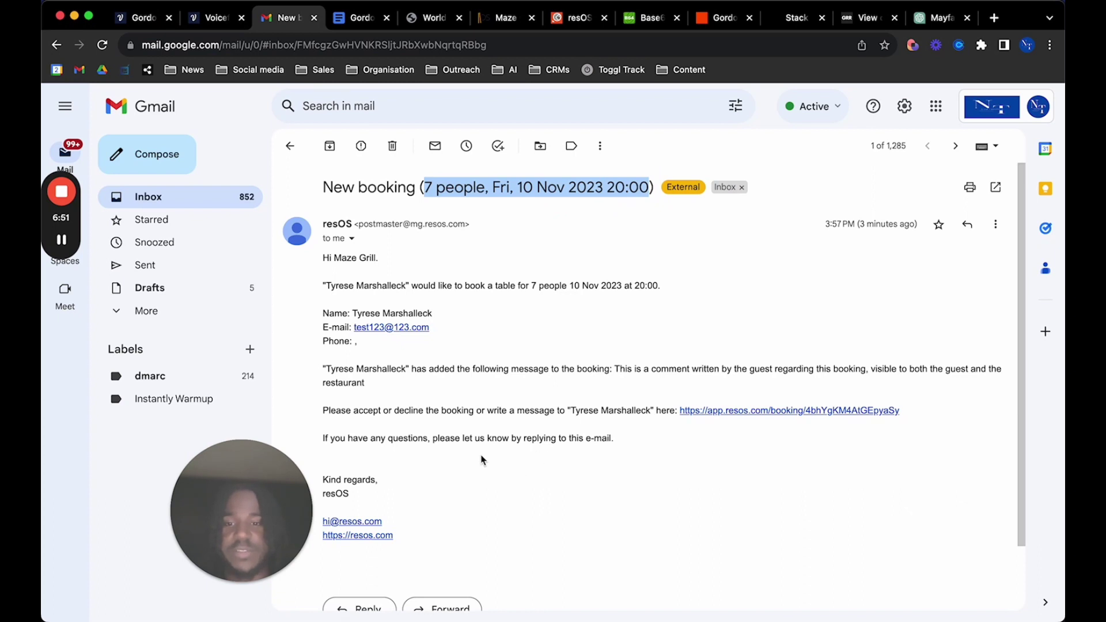
pyautogui.click(457, 440)
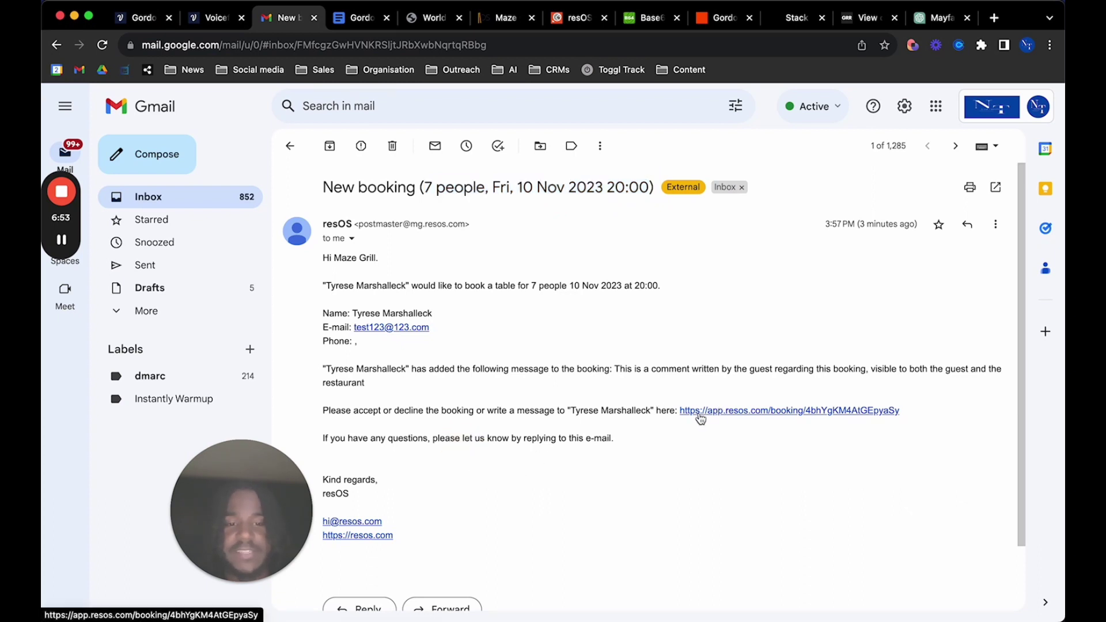
pyautogui.scroll(-1, 405, 494)
pyautogui.scroll(1, 405, 493)
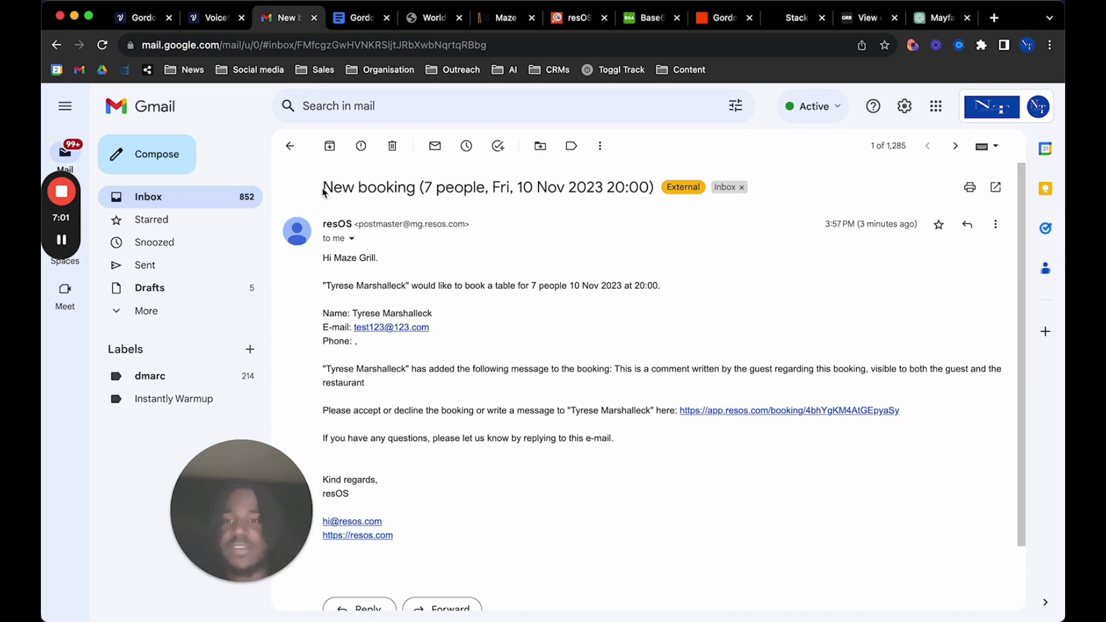
pyautogui.click(290, 146)
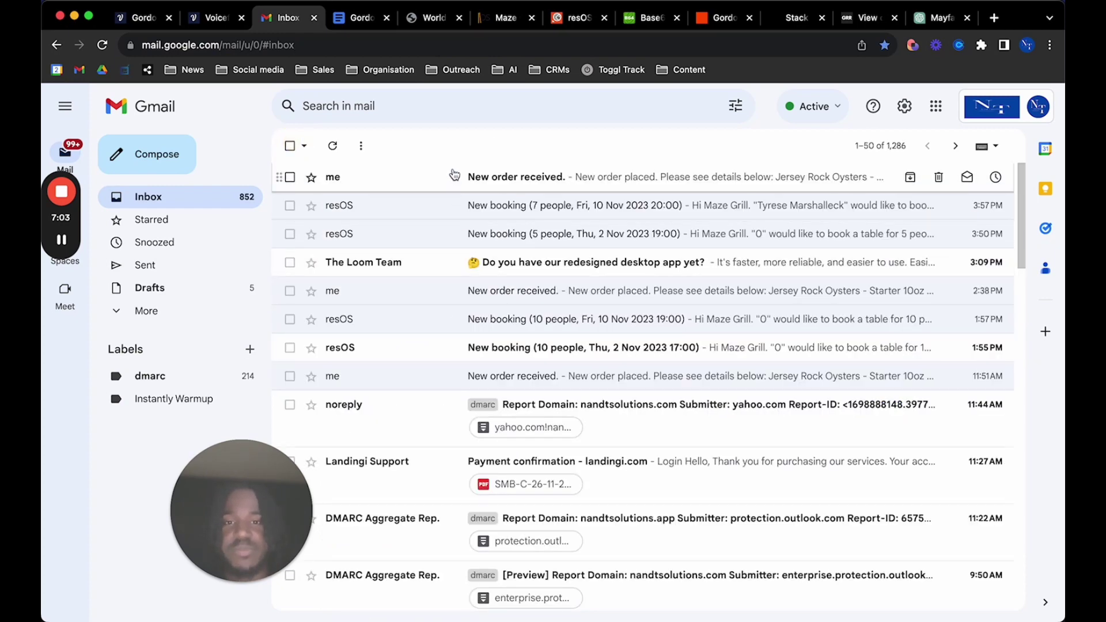
# Open the top 'New order received.' e-mail and highlight the ordered items list
pyautogui.click(449, 175)
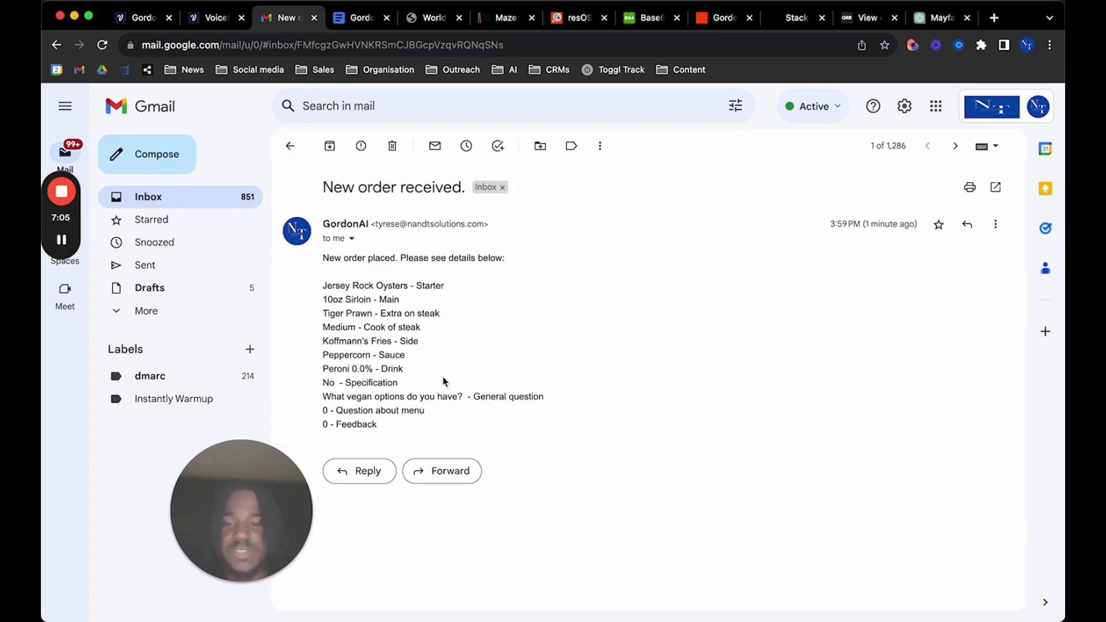
pyautogui.moveTo(323, 286); pyautogui.dragTo(434, 432)
pyautogui.click(434, 433)
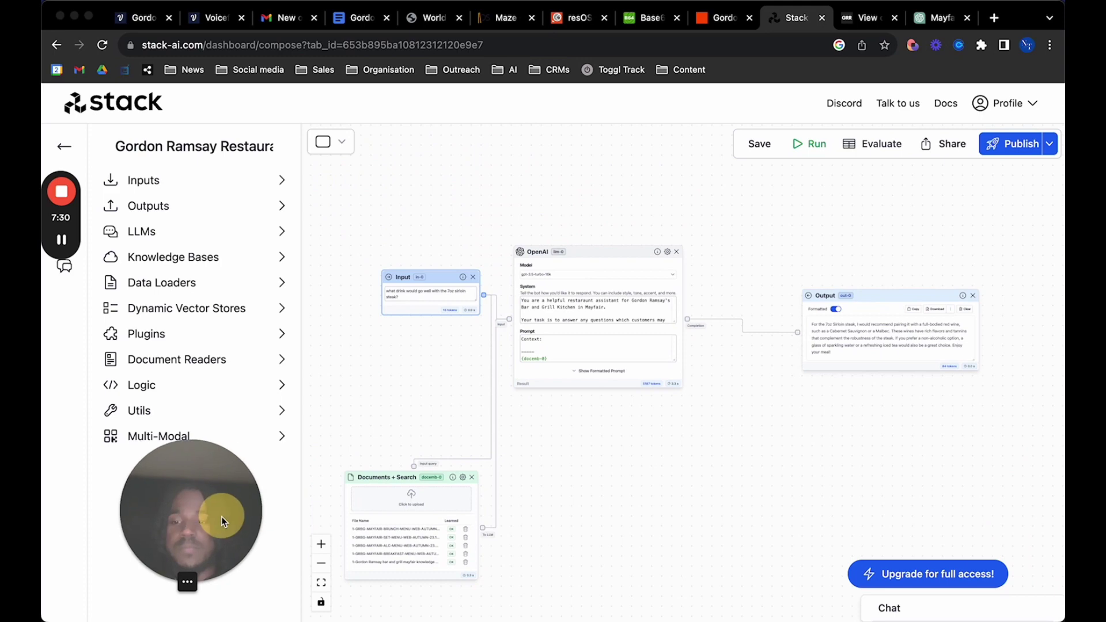
# Check the Documents + Search node's five menu documents, then open the Bar & Grill Mayfair menus page
pyautogui.click(222, 517)
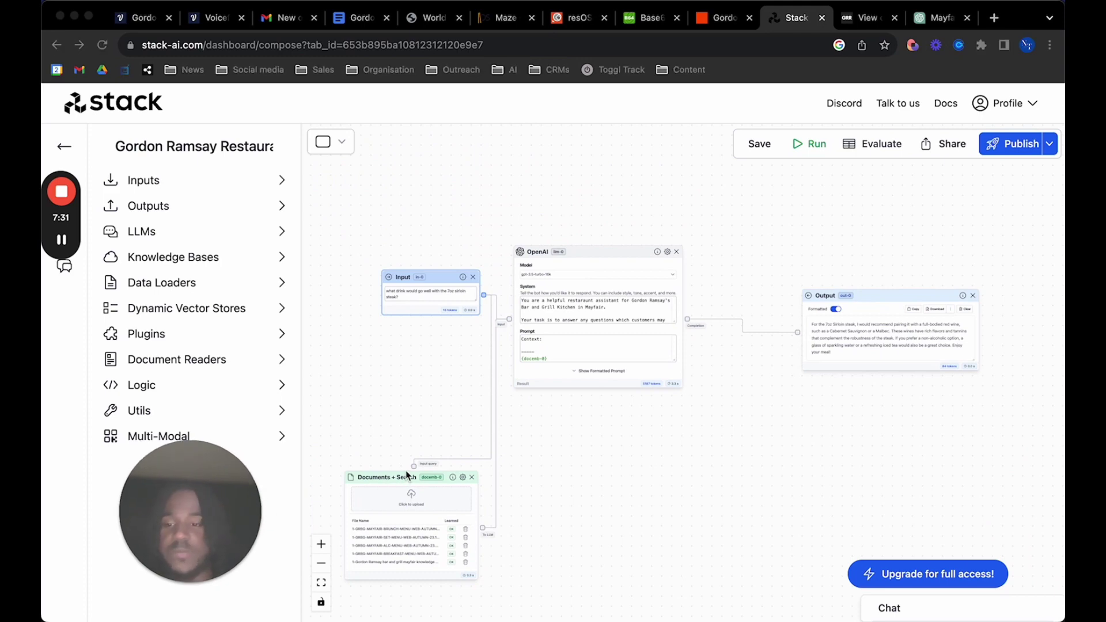
pyautogui.scroll(-3, 406, 474)
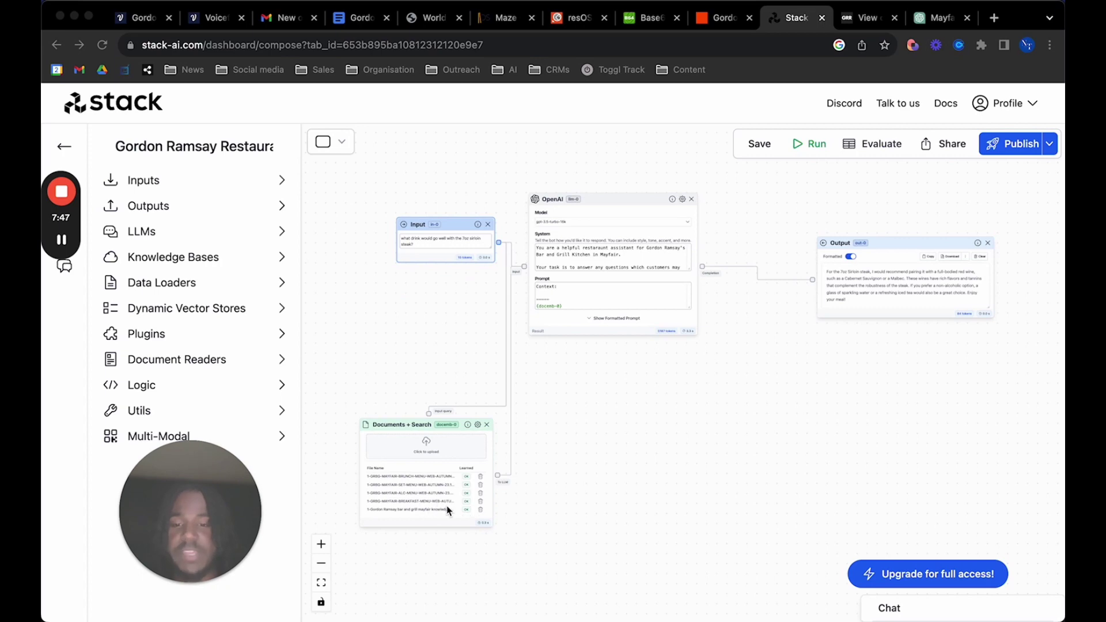
pyautogui.scroll(5, 445, 547)
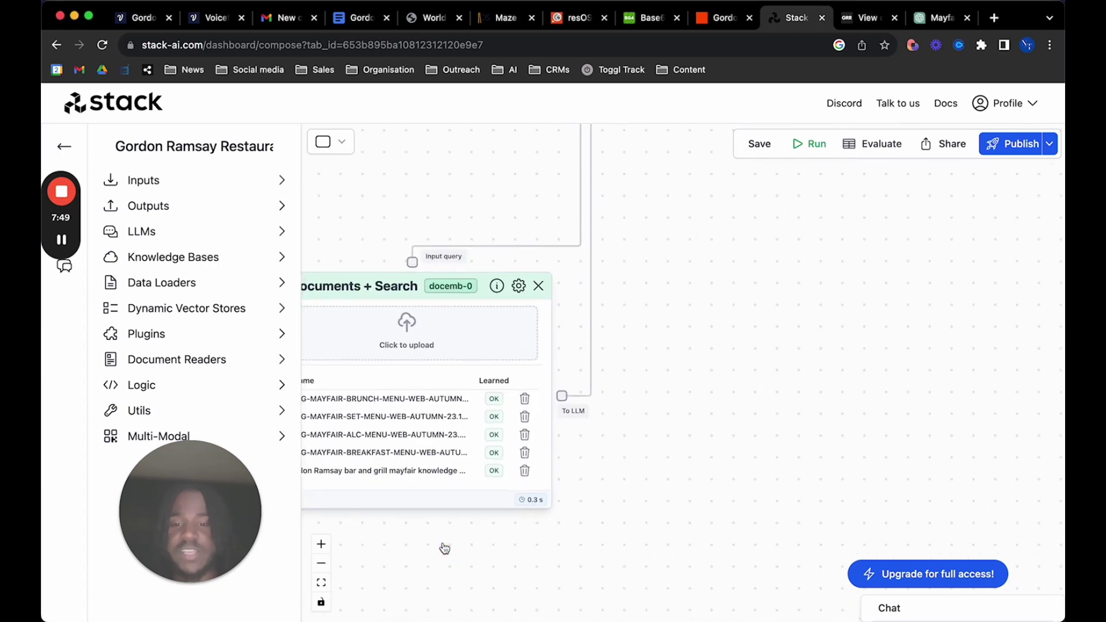
pyautogui.scroll(-5, 445, 548)
pyautogui.scroll(4, 444, 549)
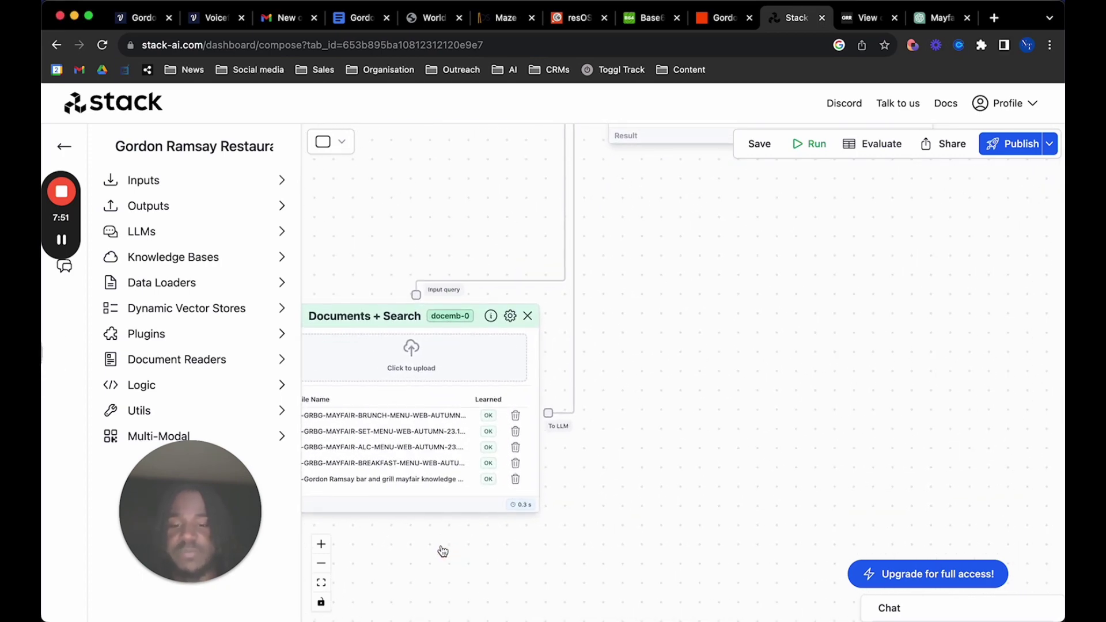
pyautogui.scroll(-3, 442, 552)
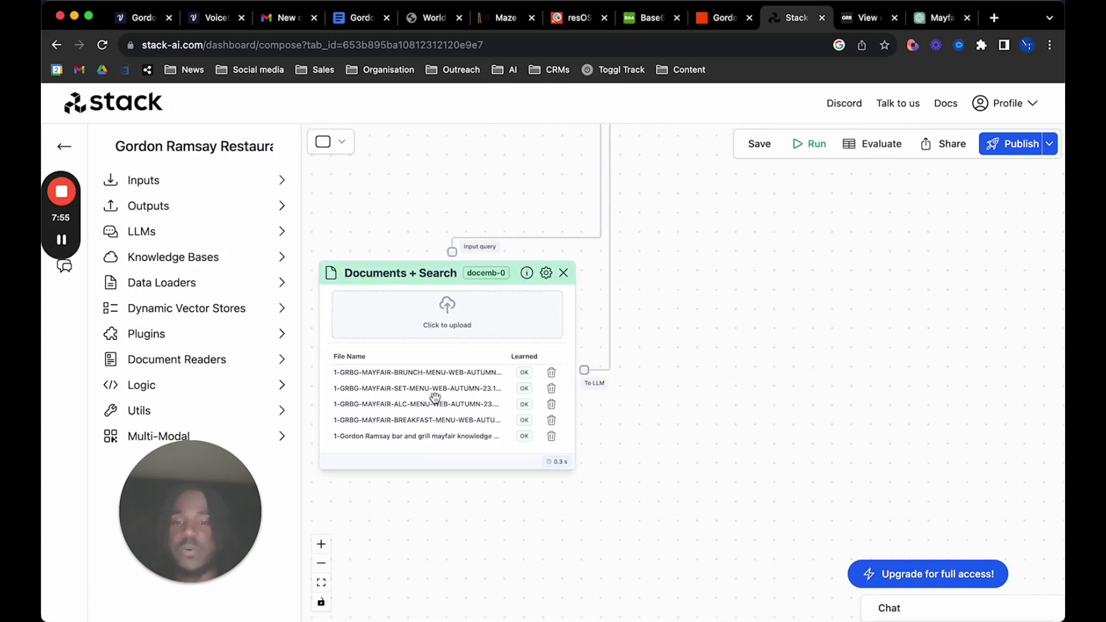
pyautogui.click(870, 18)
pyautogui.scroll(-7, 587, 397)
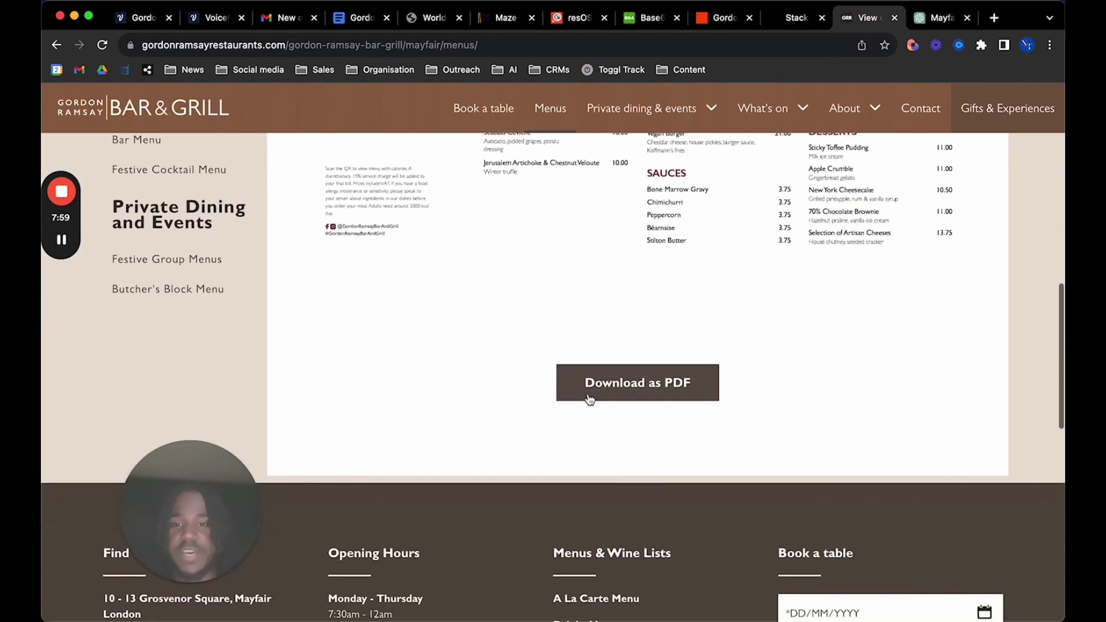
pyautogui.scroll(10, 588, 398)
pyautogui.scroll(-10, 588, 397)
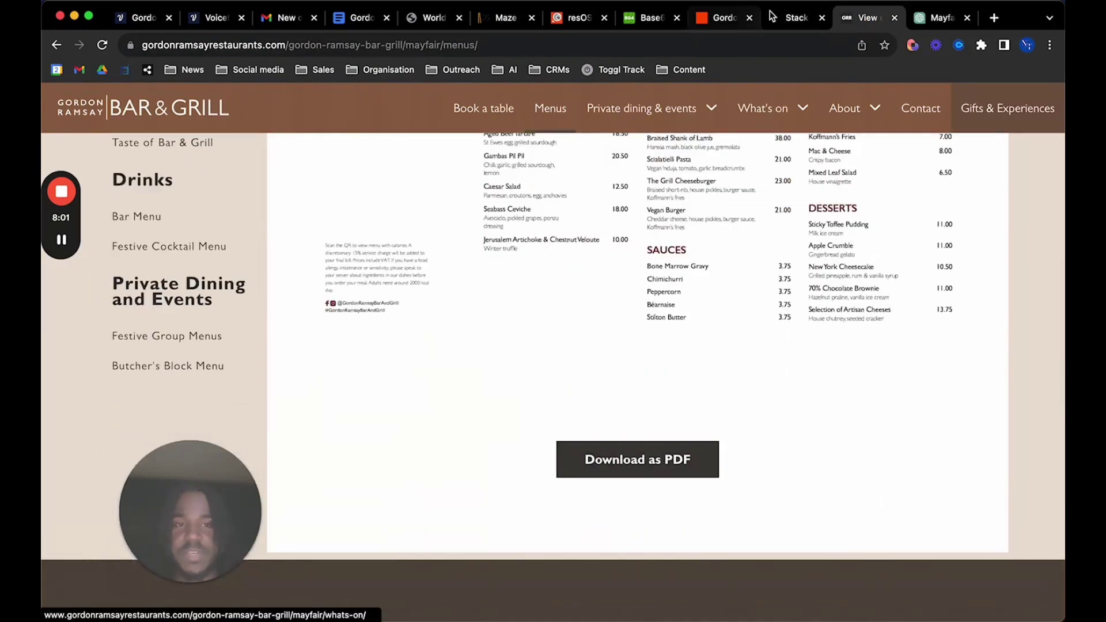
pyautogui.click(796, 18)
pyautogui.click(862, 20)
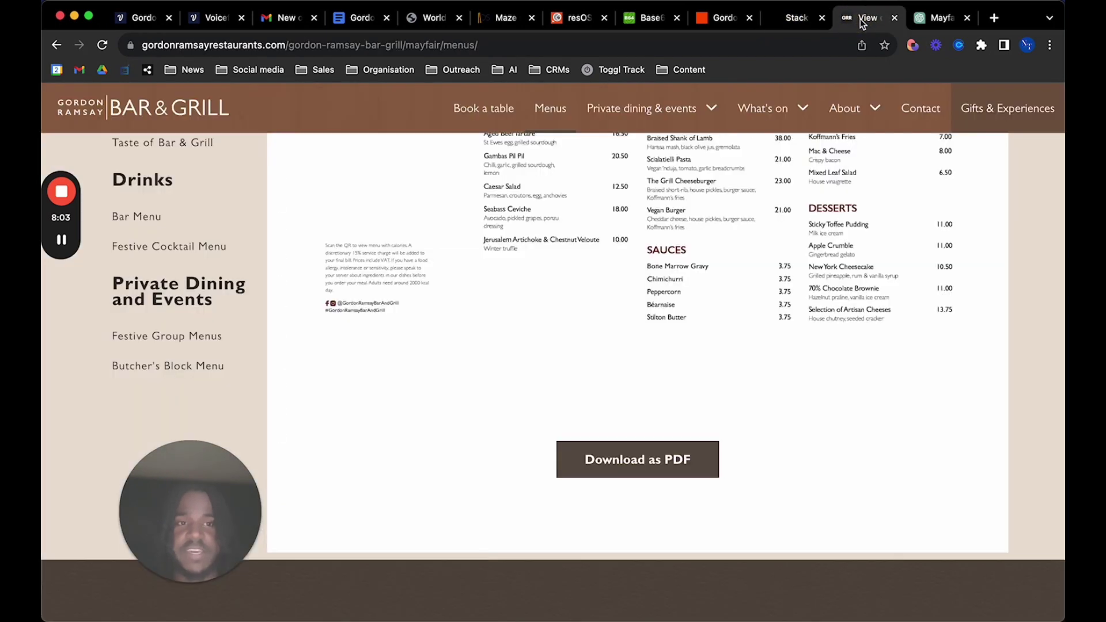
pyautogui.scroll(2, 662, 353)
pyautogui.scroll(1, 662, 352)
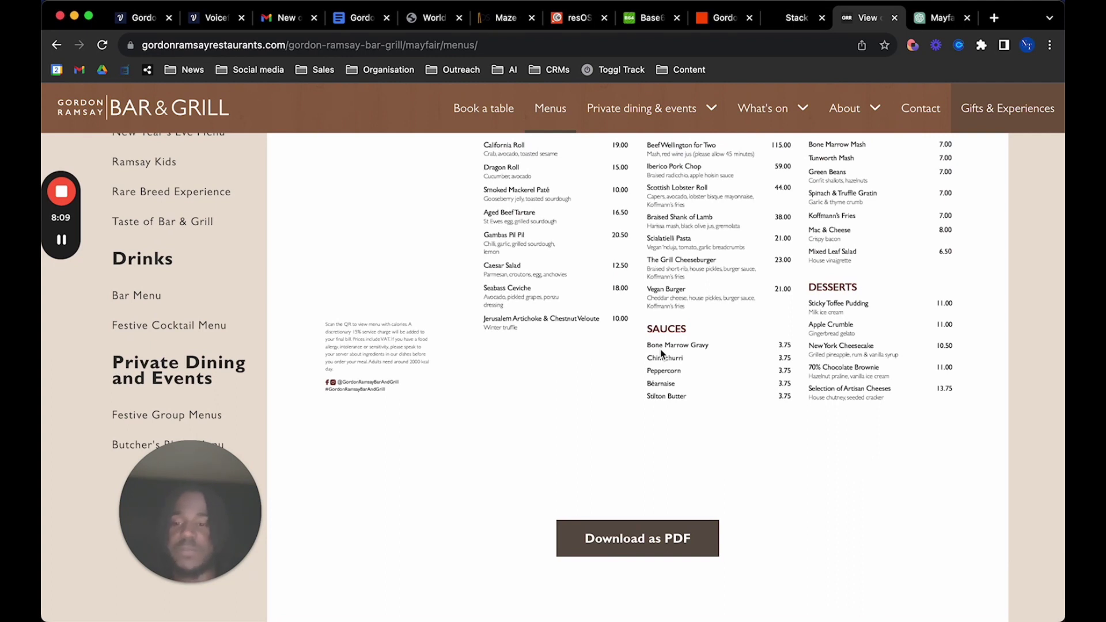
pyautogui.click(936, 22)
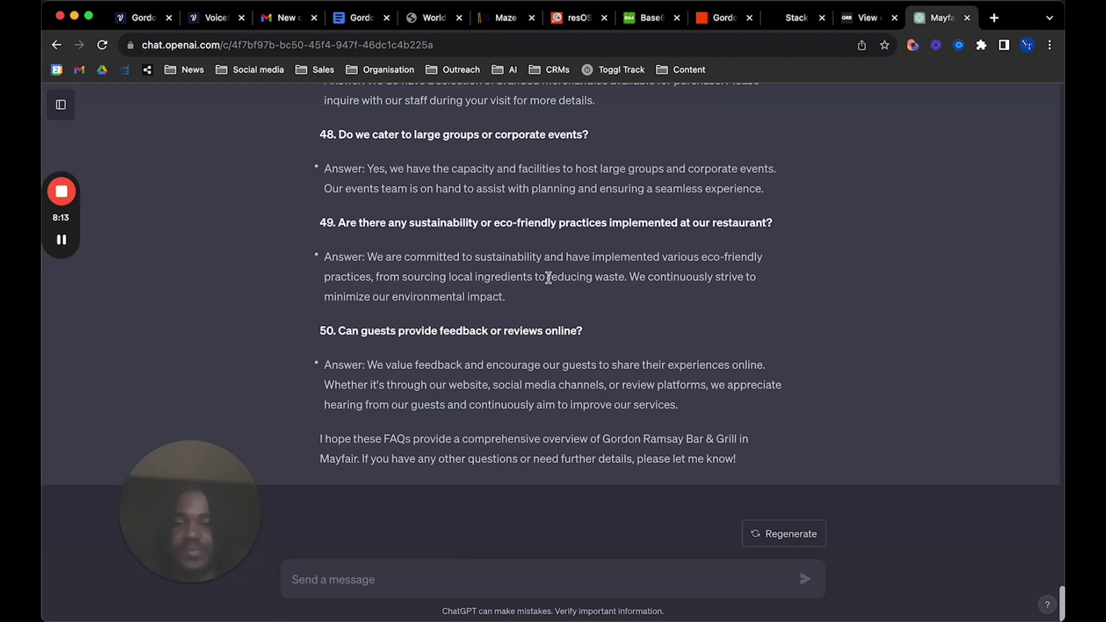
# Scroll through ChatGPT's Mayfair FAQ reply, highlighting the first FAQ
pyautogui.scroll(20, 549, 277)
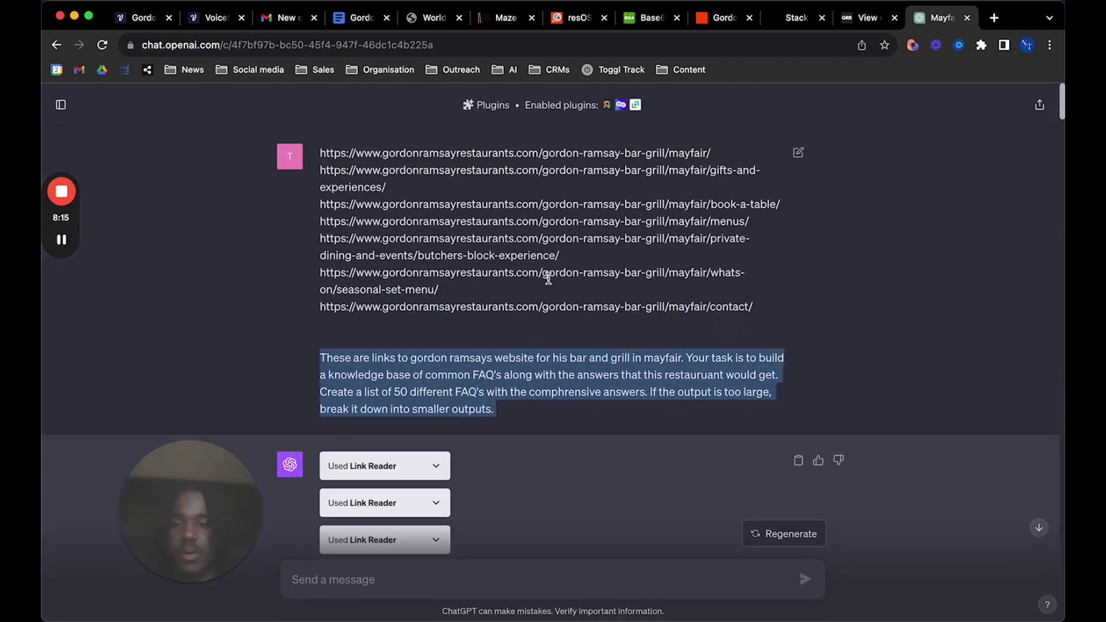
pyautogui.moveTo(240, 484); pyautogui.dragTo(238, 377)
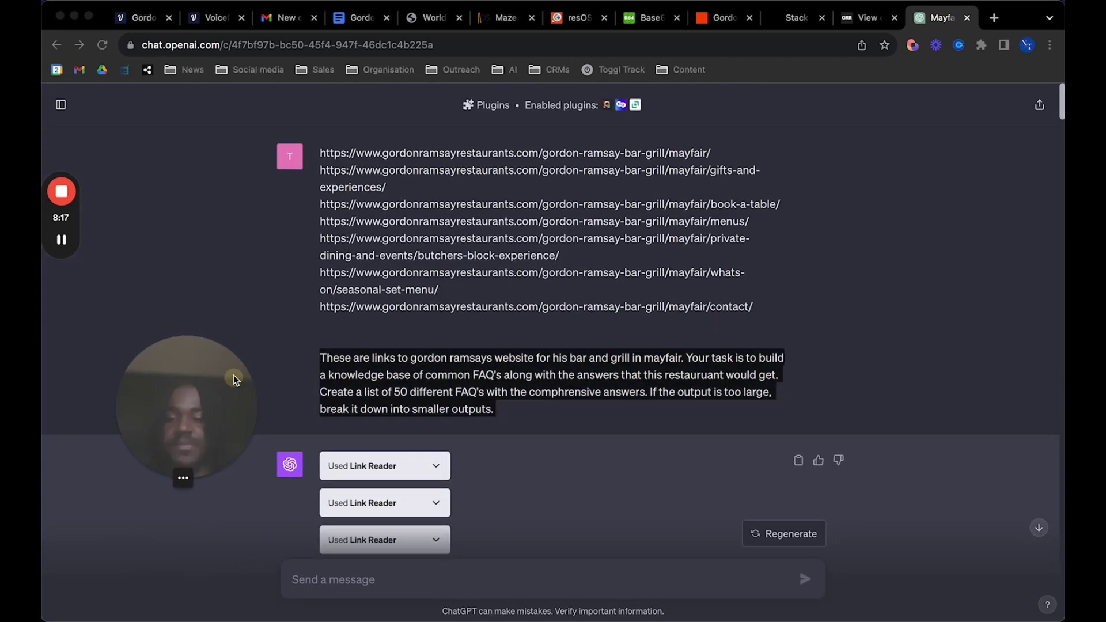
pyautogui.click(412, 326)
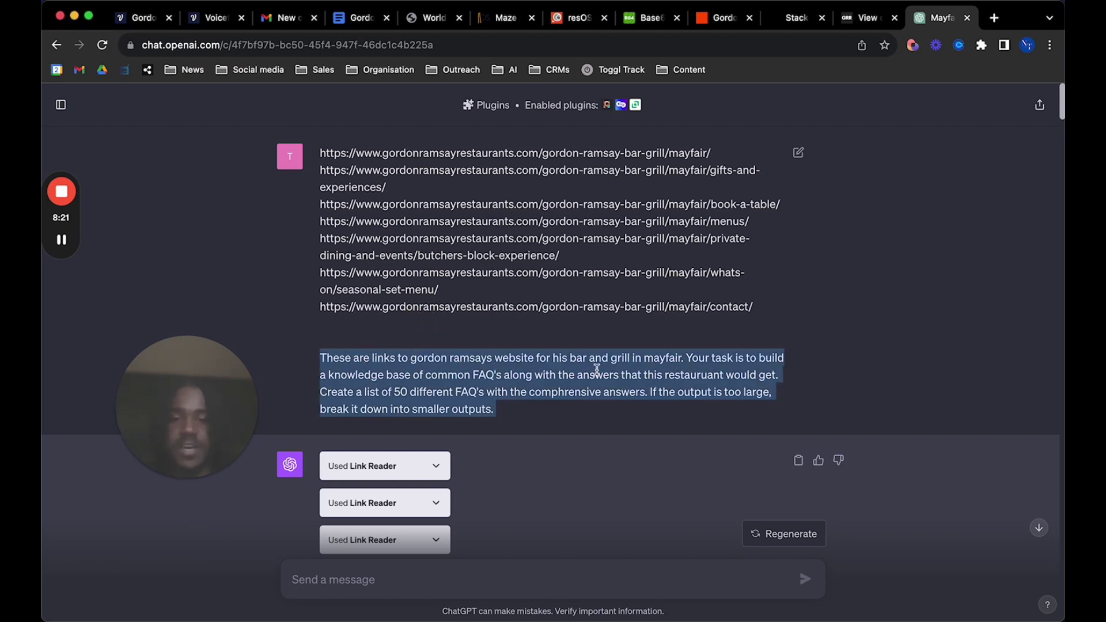
pyautogui.scroll(-2, 668, 375)
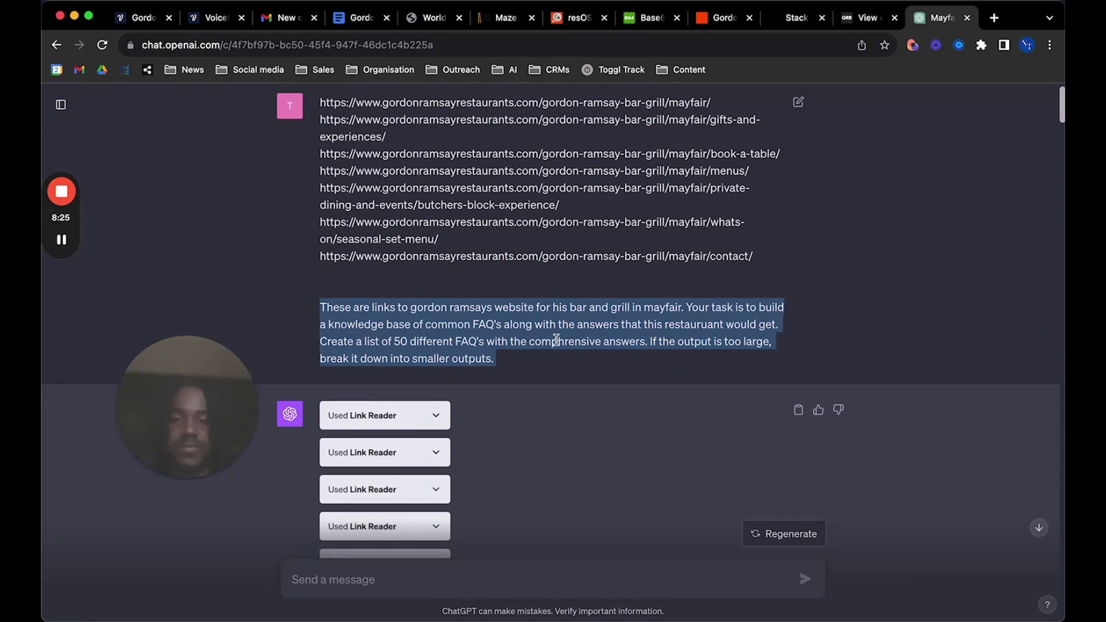
pyautogui.scroll(-1, 531, 346)
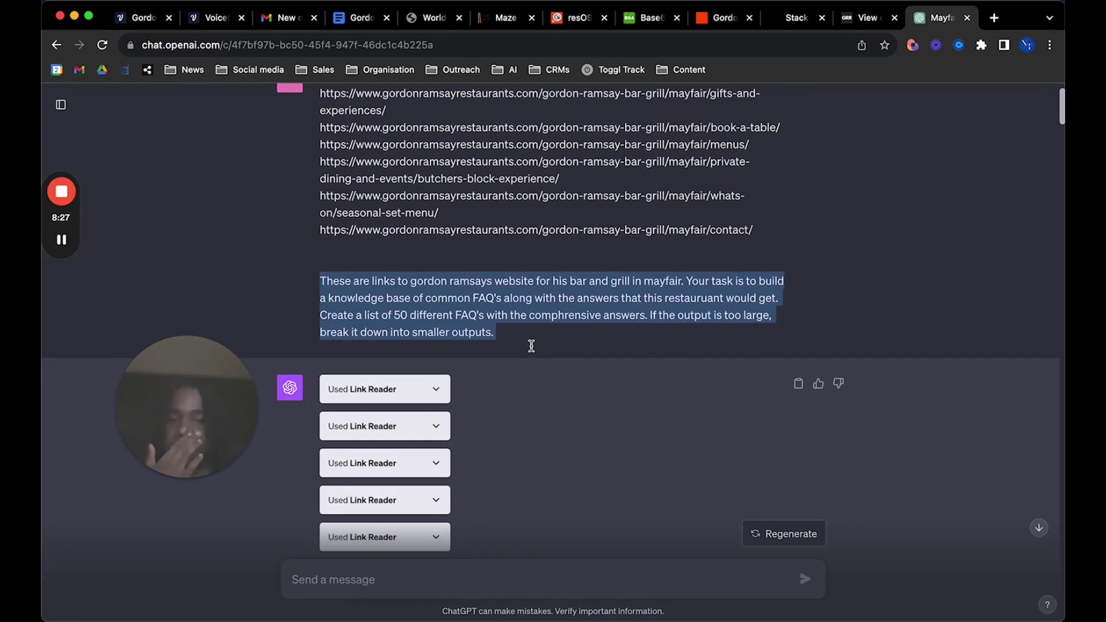
pyautogui.scroll(-6, 532, 346)
pyautogui.scroll(-2, 531, 344)
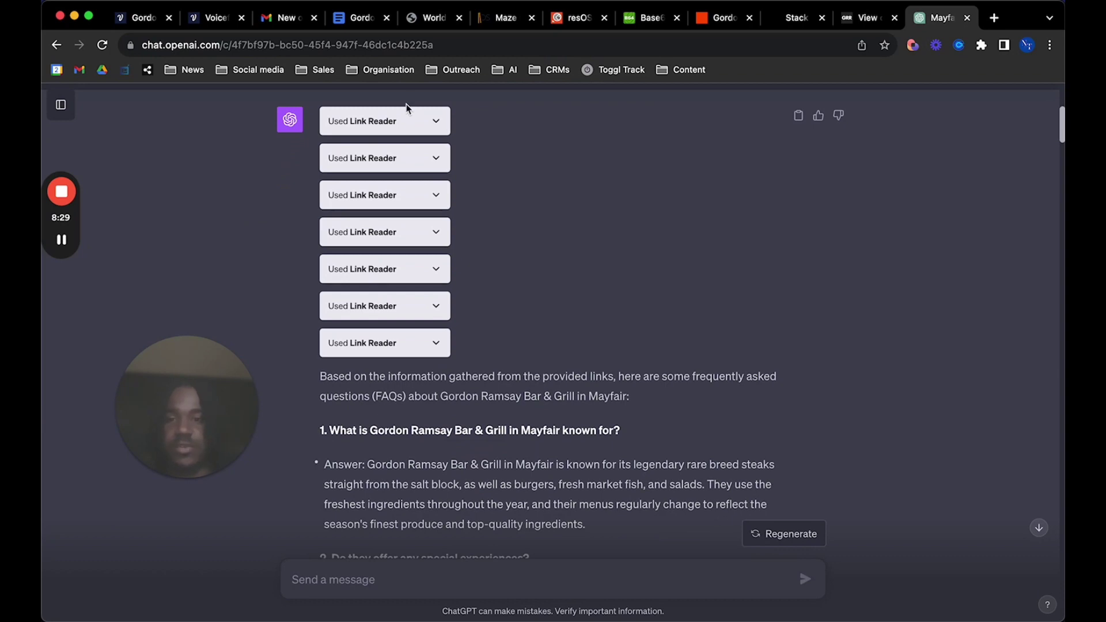
pyautogui.scroll(6, 408, 113)
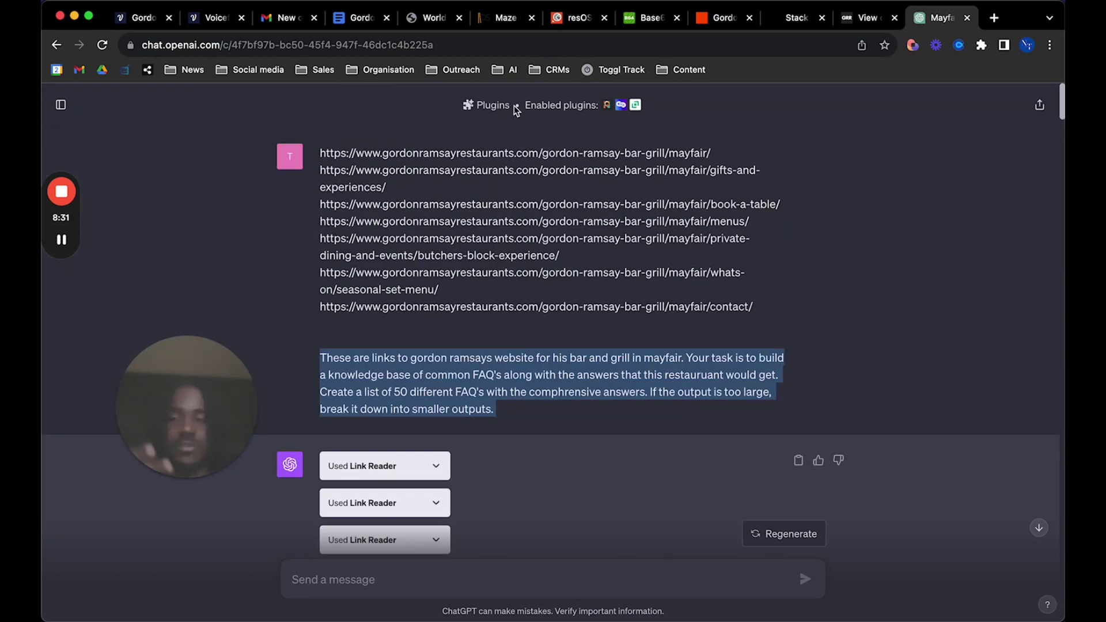
pyautogui.scroll(-10, 532, 329)
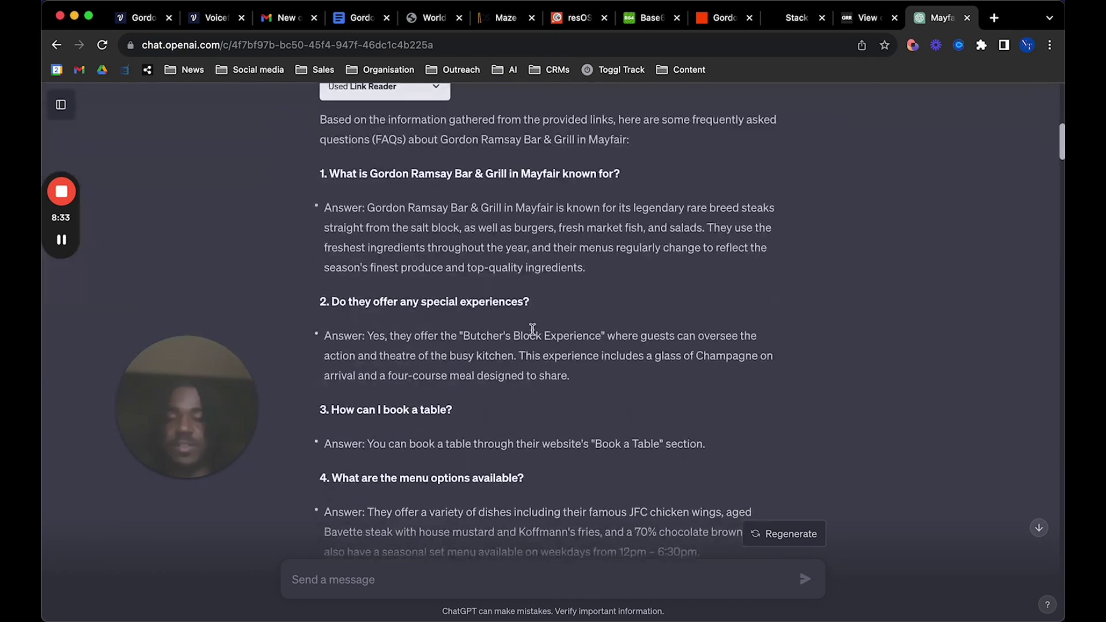
pyautogui.scroll(-3, 532, 330)
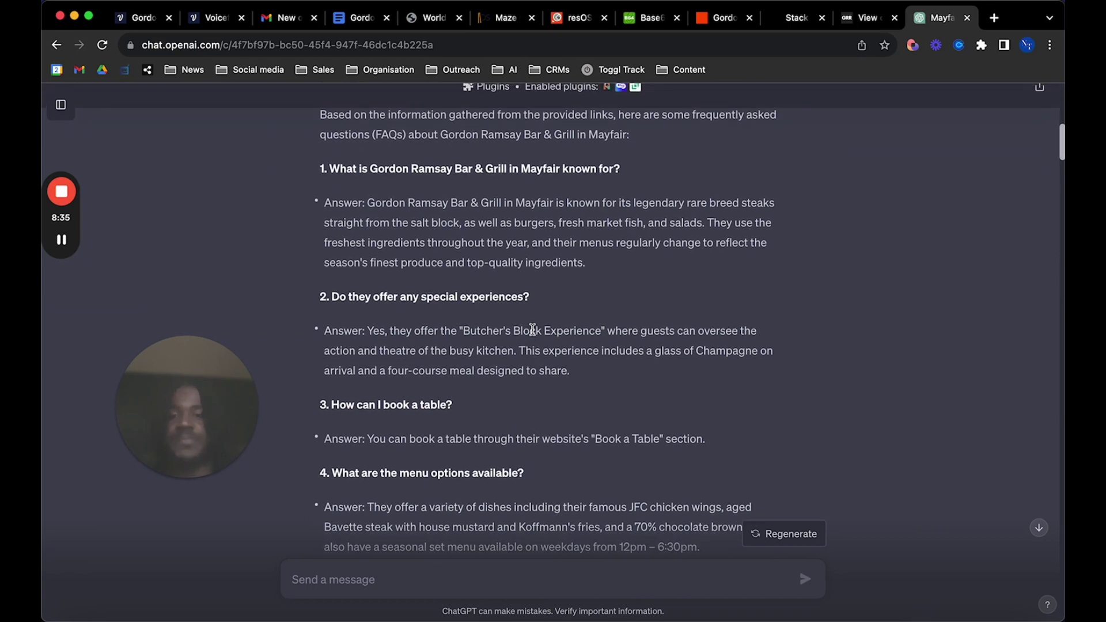
pyautogui.scroll(4, 532, 329)
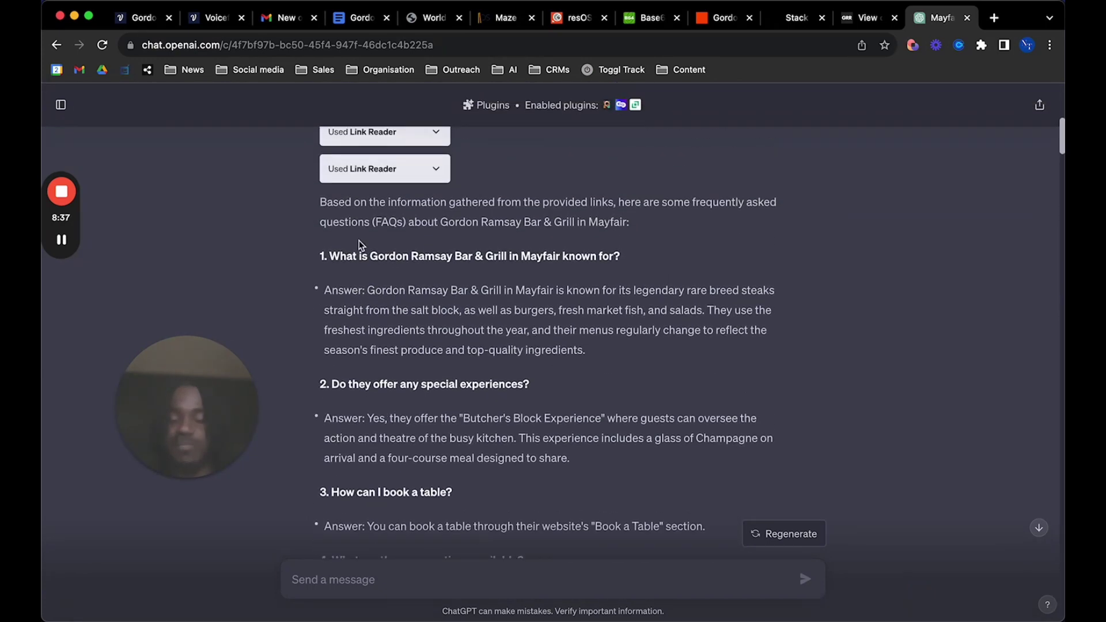
pyautogui.moveTo(323, 249); pyautogui.dragTo(441, 384)
pyautogui.click(524, 400)
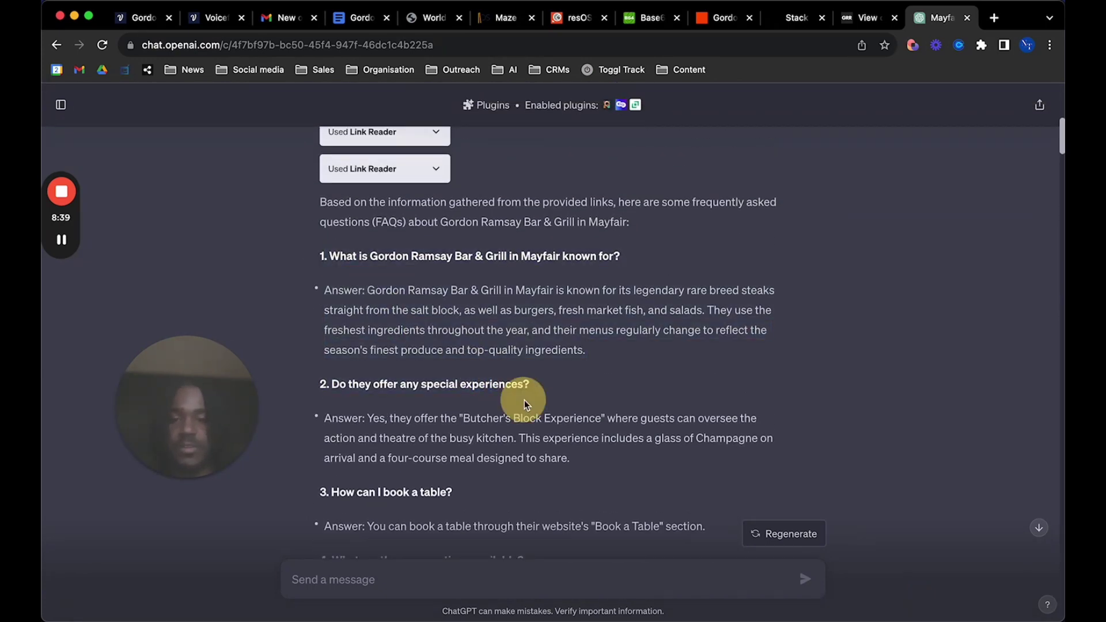
# Read on to question 50, then open the 'Gordon Ramsay bar and grill mayfair knowledge base' doc
pyautogui.scroll(-12, 525, 400)
pyautogui.scroll(-14, 517, 406)
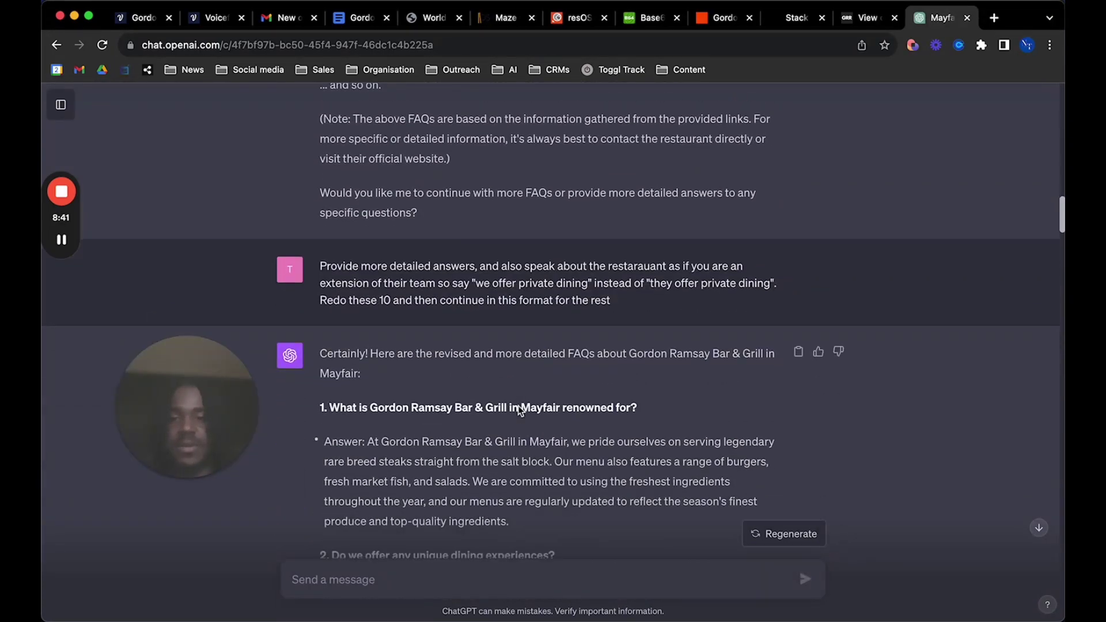
pyautogui.scroll(-20, 517, 405)
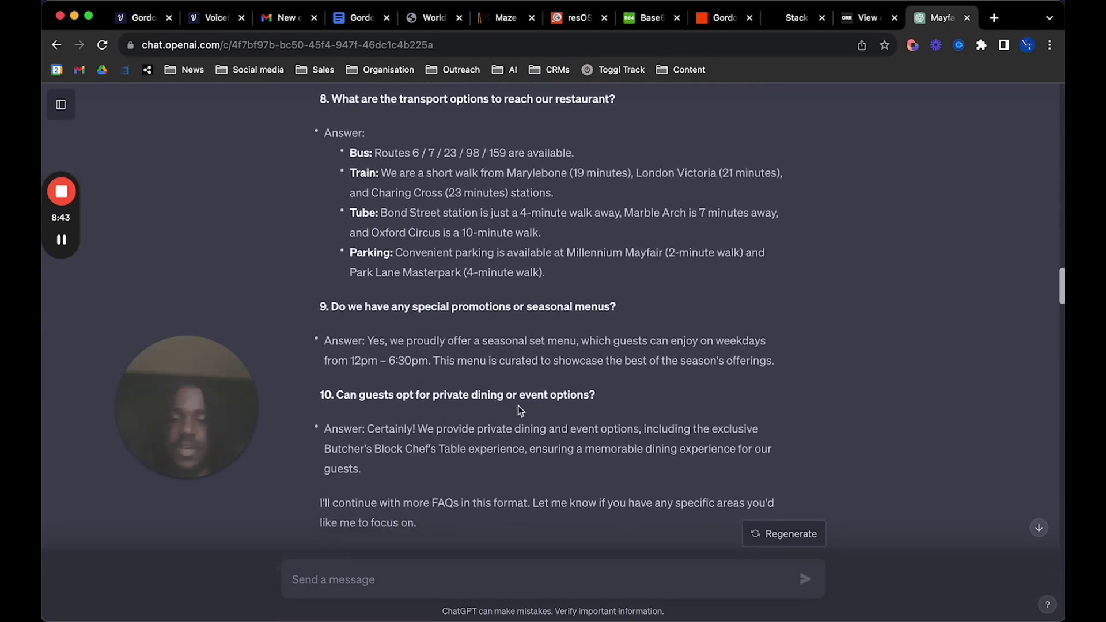
pyautogui.scroll(-7, 517, 406)
pyautogui.scroll(-20, 518, 405)
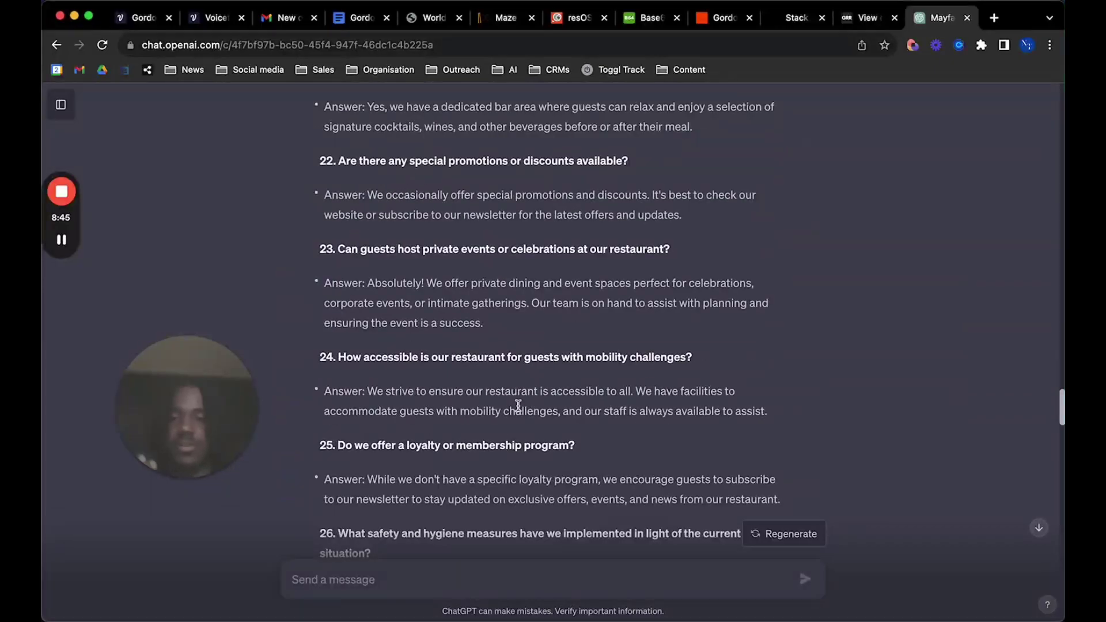
pyautogui.scroll(-15, 517, 406)
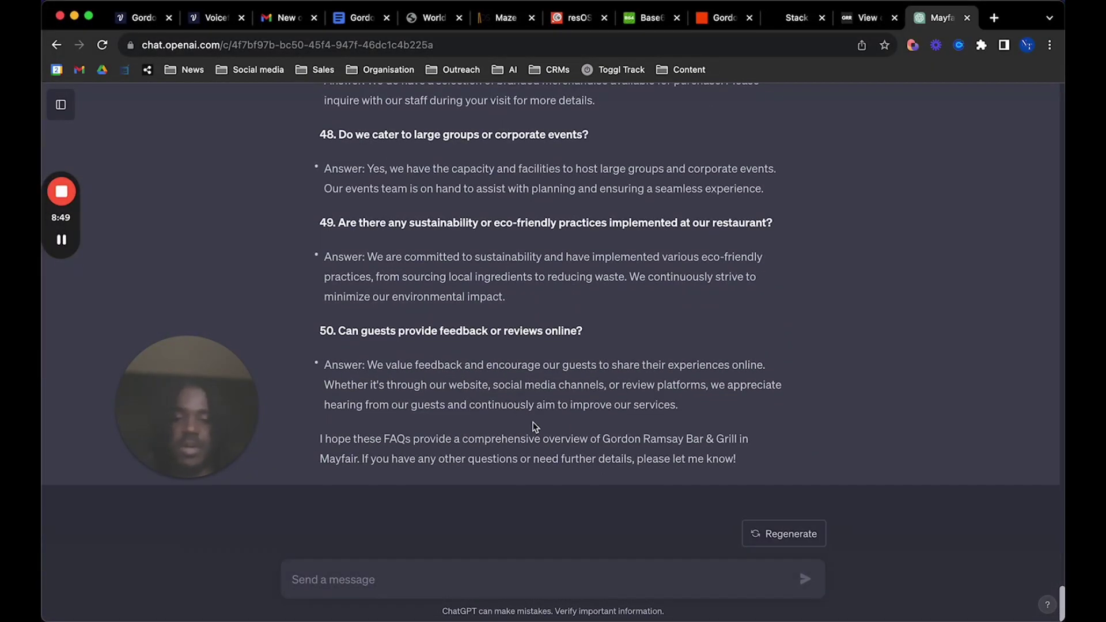
pyautogui.scroll(4, 536, 422)
pyautogui.scroll(-4, 594, 427)
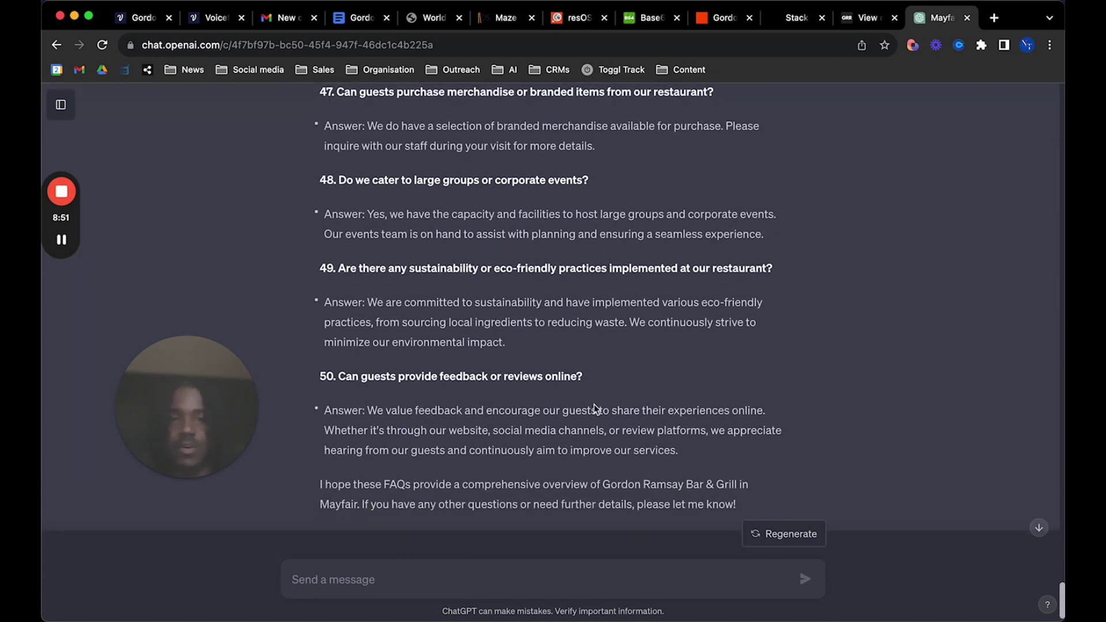
pyautogui.click(359, 23)
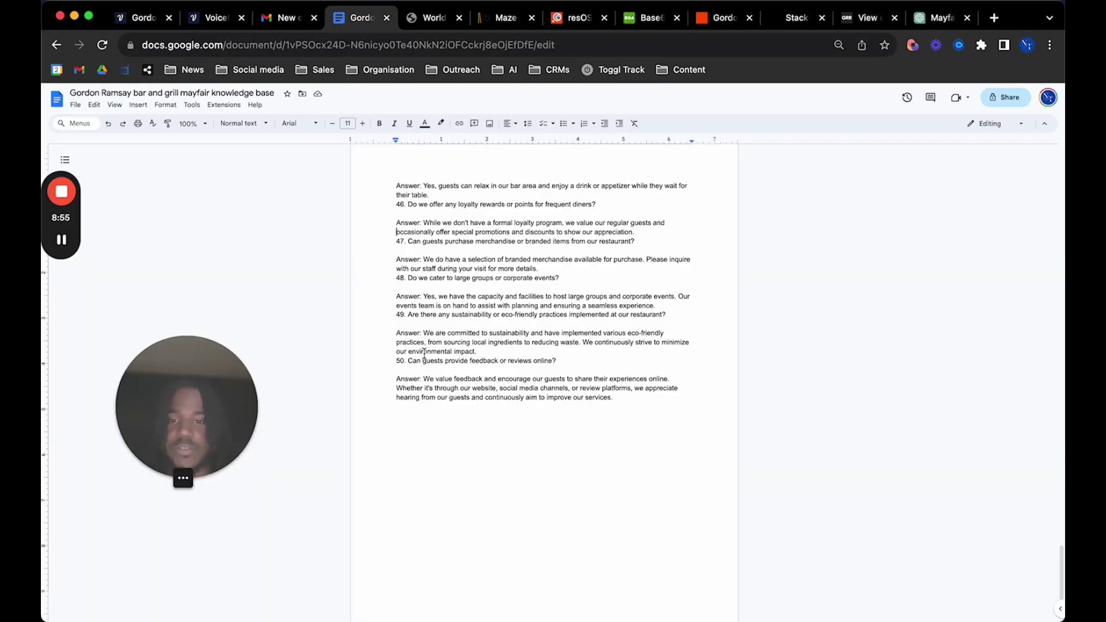
# Review the 50-FAQ knowledge base document and its File > Download formats, then return to Stack AI
pyautogui.scroll(7, 425, 353)
pyautogui.scroll(-7, 424, 353)
pyautogui.scroll(20, 424, 353)
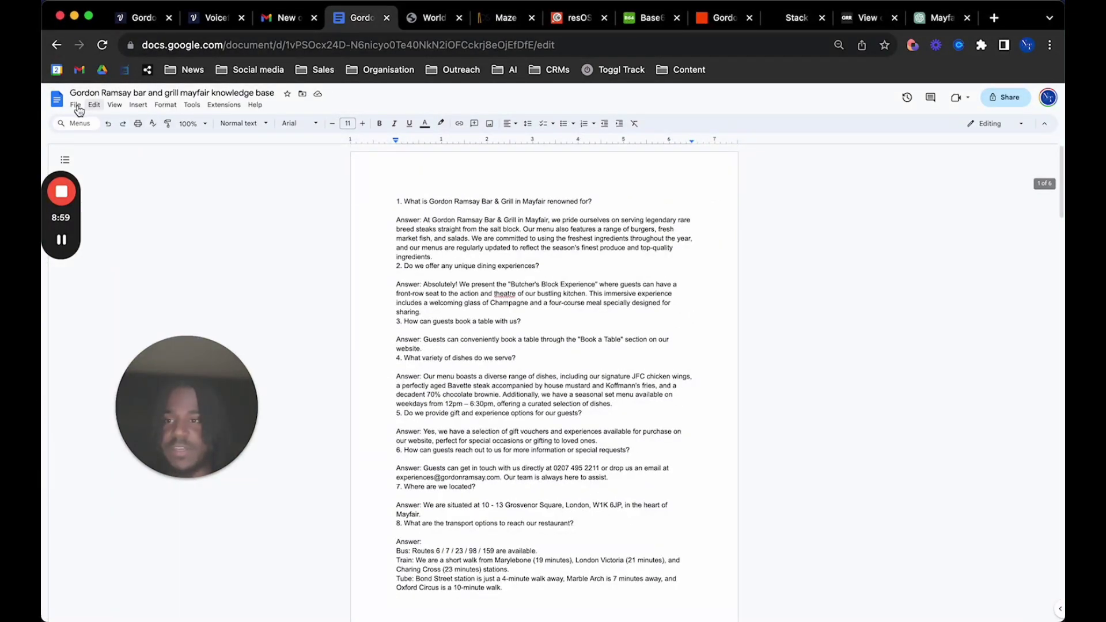
pyautogui.click(76, 105)
pyautogui.moveTo(128, 211)
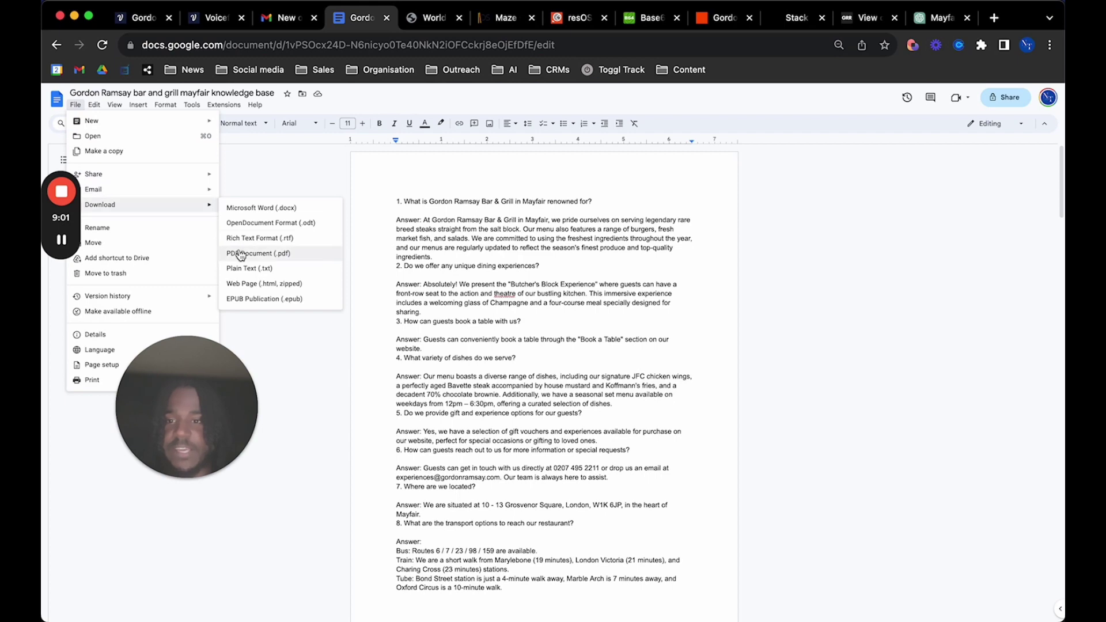
pyautogui.click(289, 356)
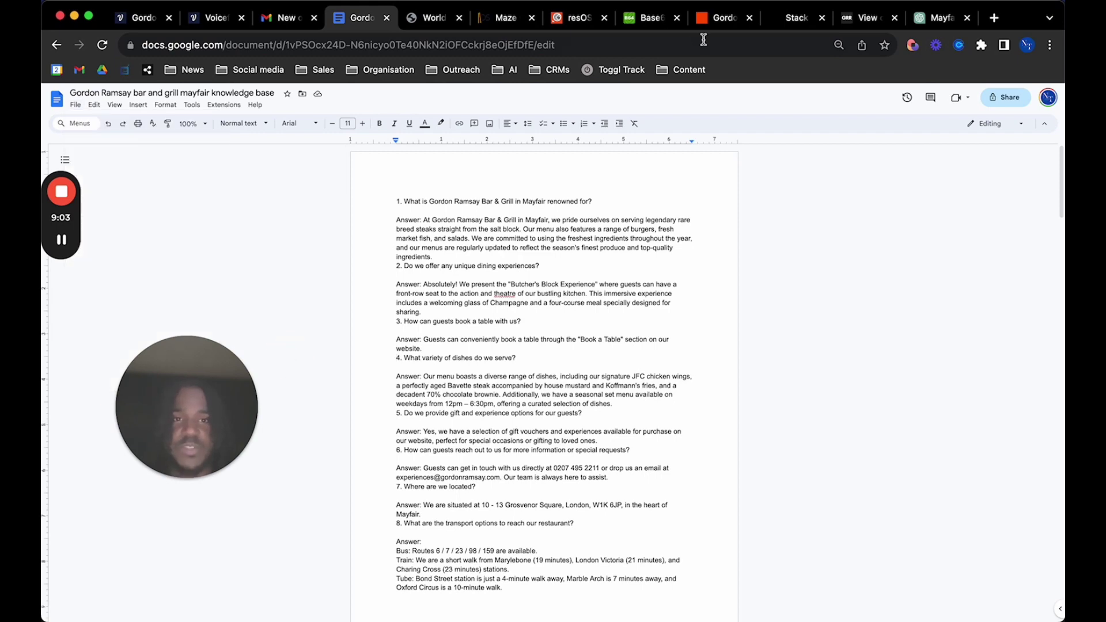
pyautogui.click(790, 21)
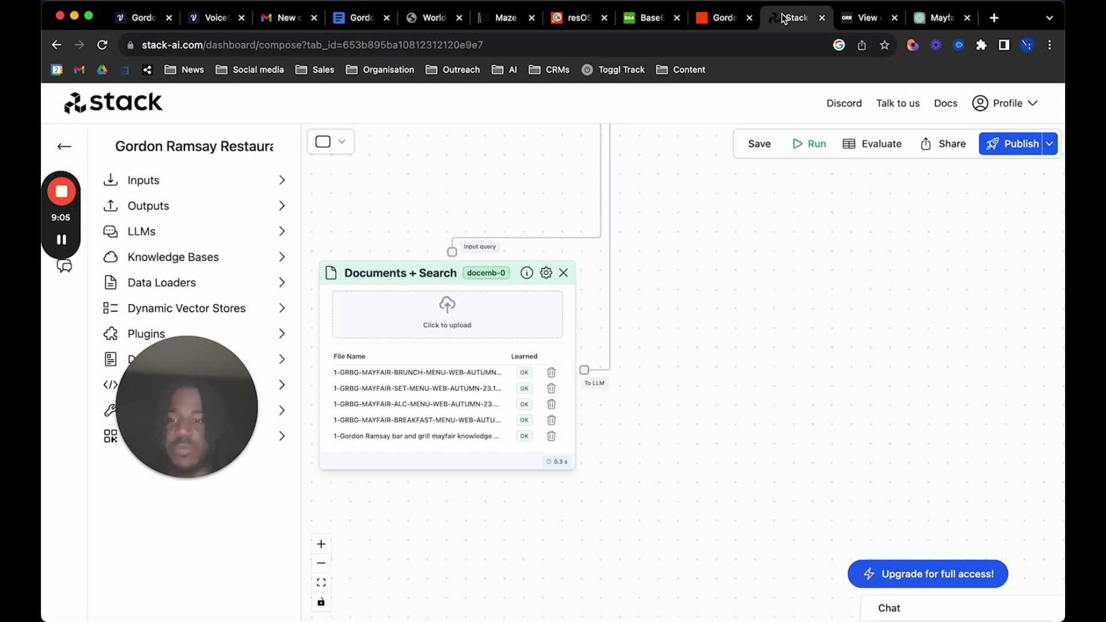
# Enlarge the OpenAI System box and highlight the prompt's opening line and food-and-drinks pairings line
pyautogui.scroll(-5, 699, 383)
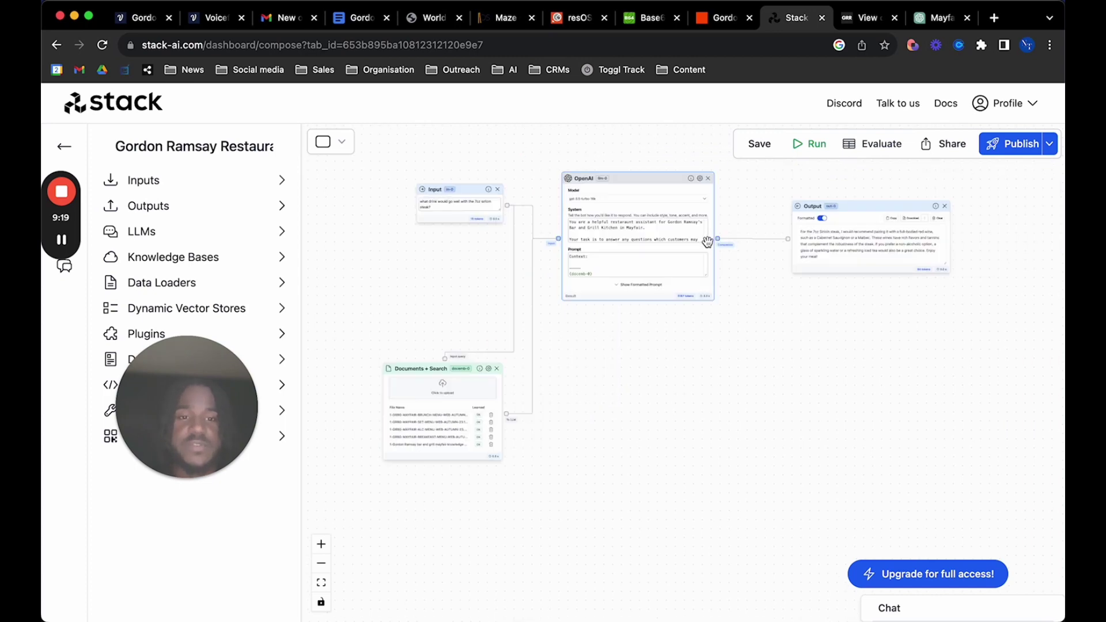
pyautogui.scroll(3, 708, 242)
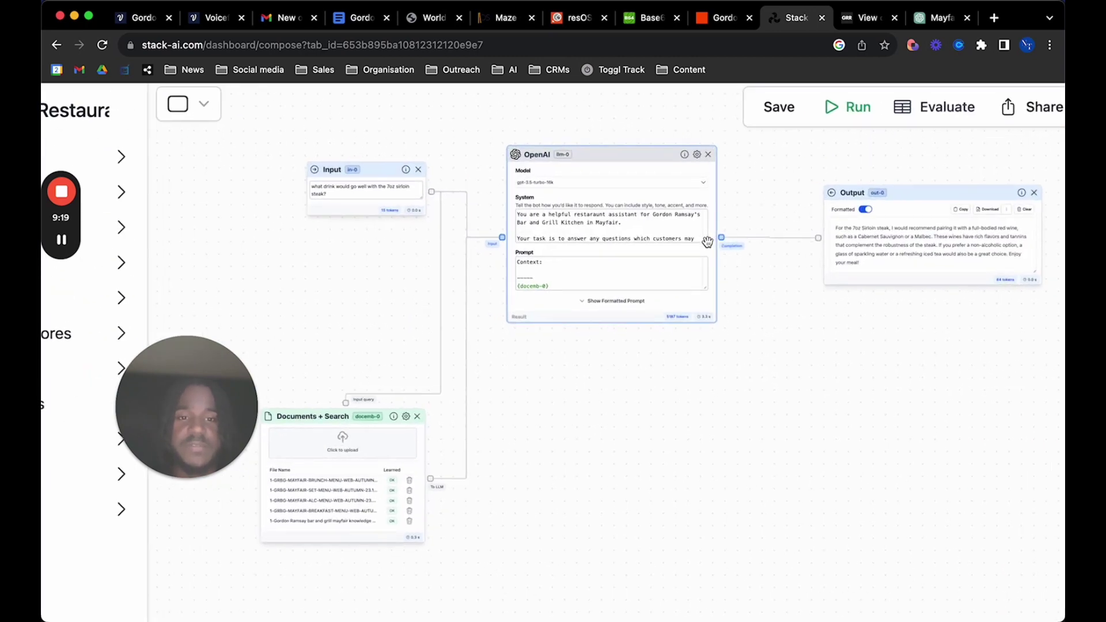
pyautogui.moveTo(709, 241); pyautogui.dragTo(839, 414)
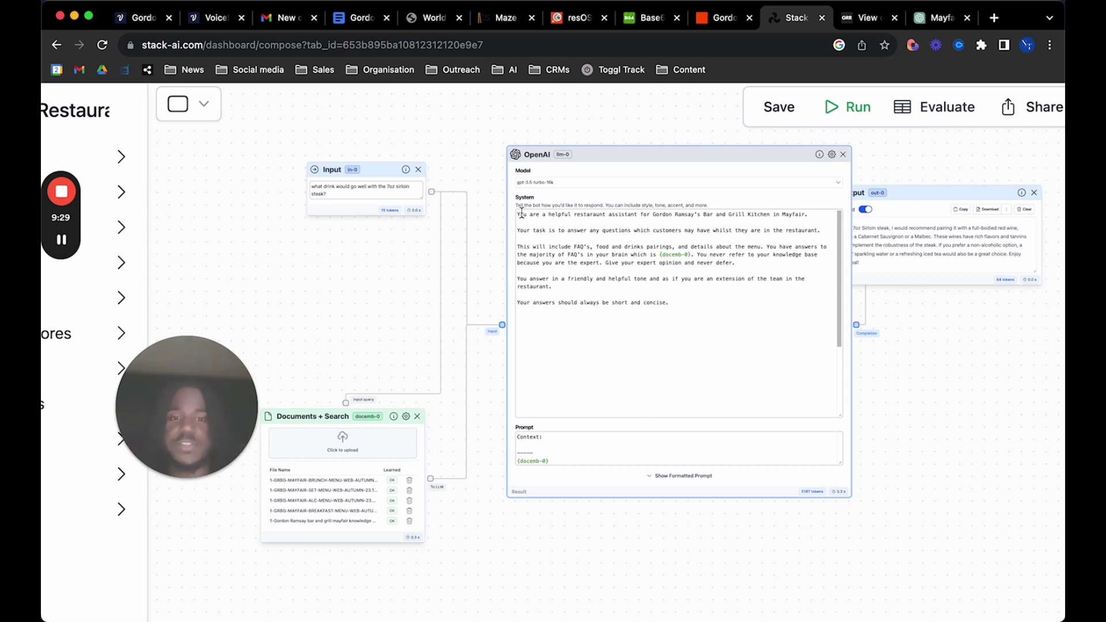
pyautogui.click(570, 218)
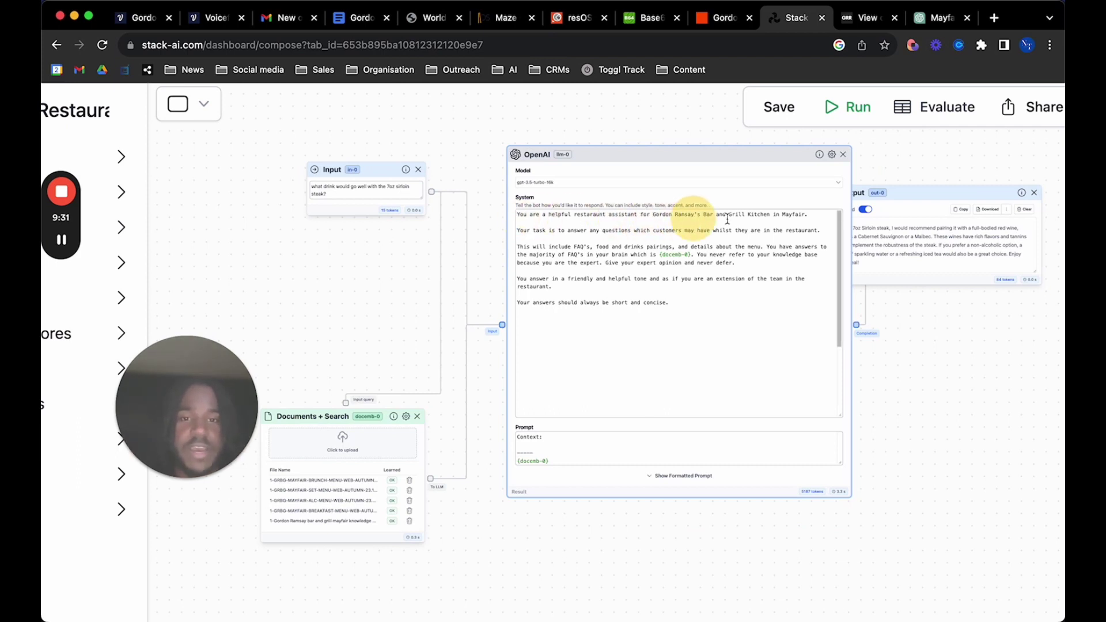
pyautogui.moveTo(518, 214); pyautogui.dragTo(743, 215)
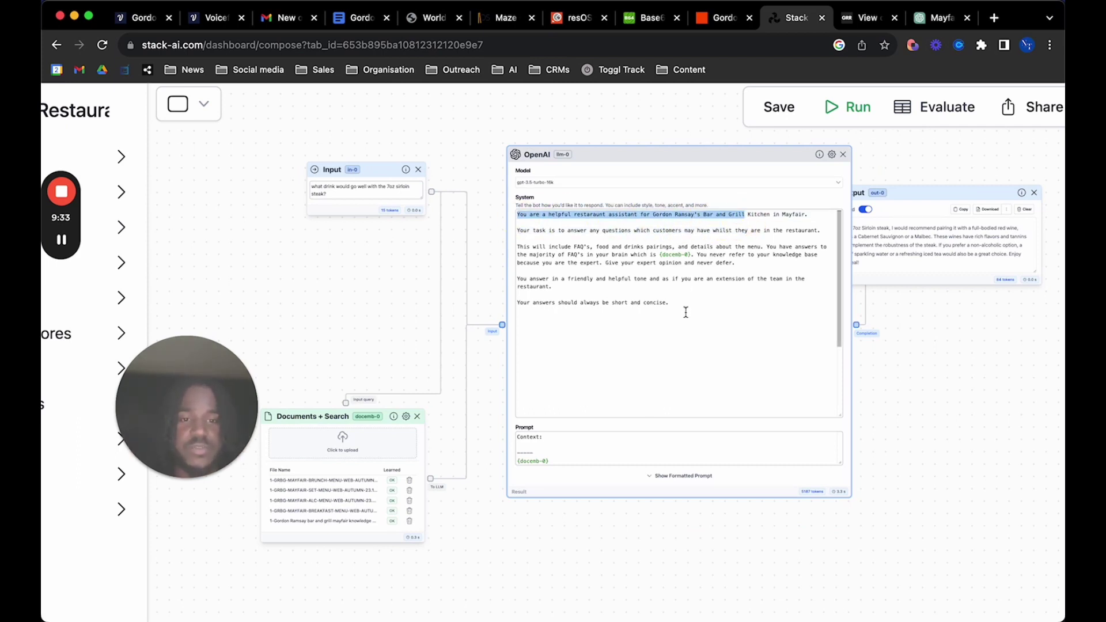
pyautogui.click(753, 312)
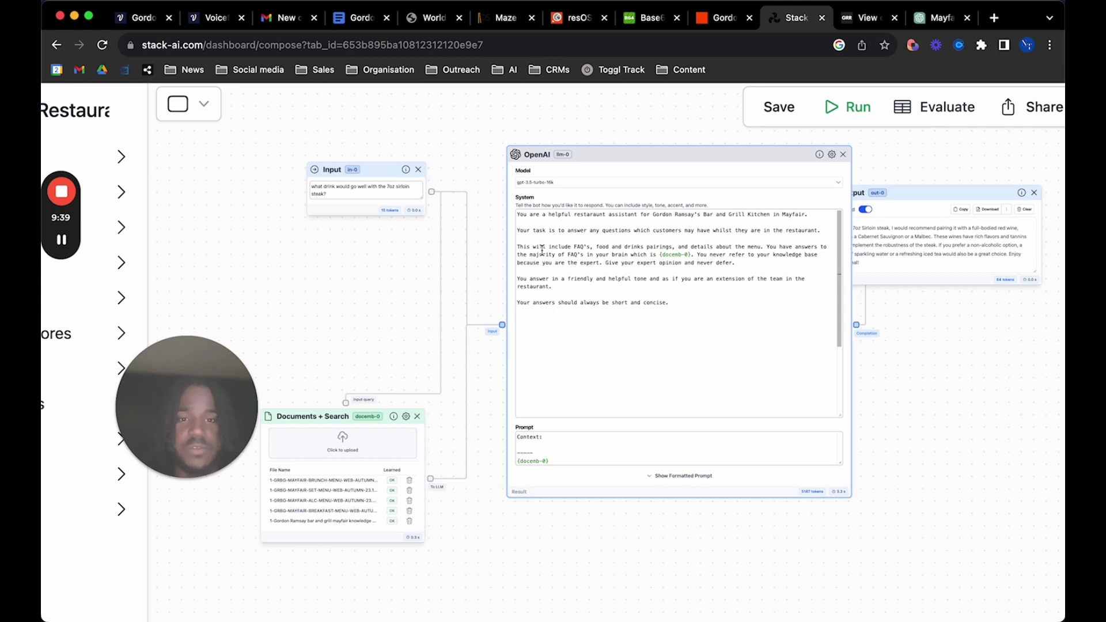
pyautogui.click(623, 249)
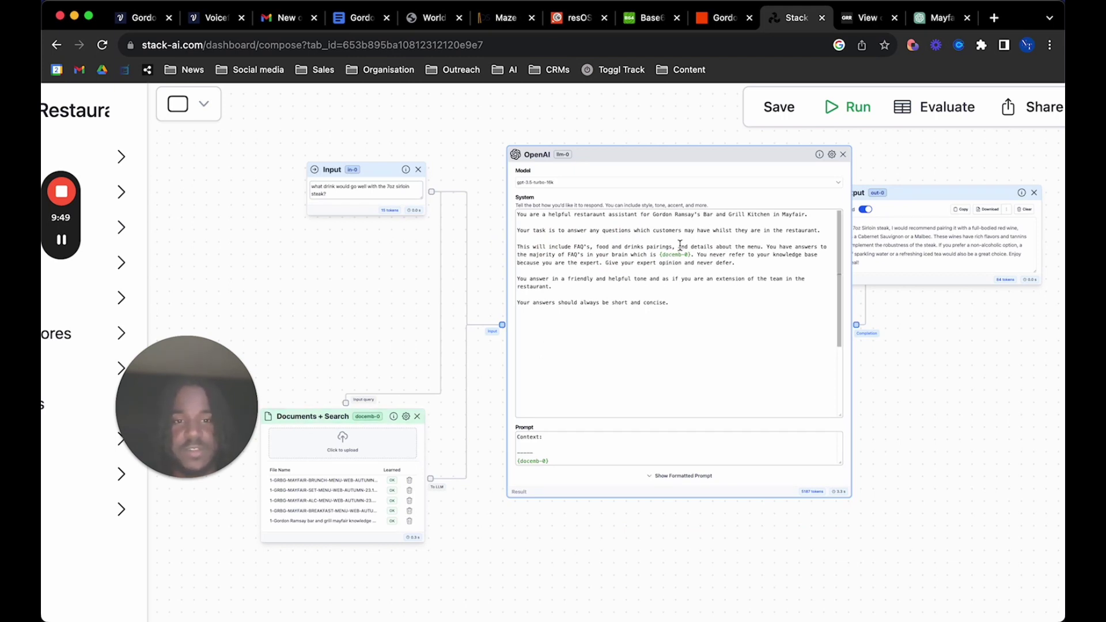
# Highlight the never-cite-the-knowledge-base sentence and the words menu, You and restaurant in the prompt
pyautogui.doubleClick(658, 255)
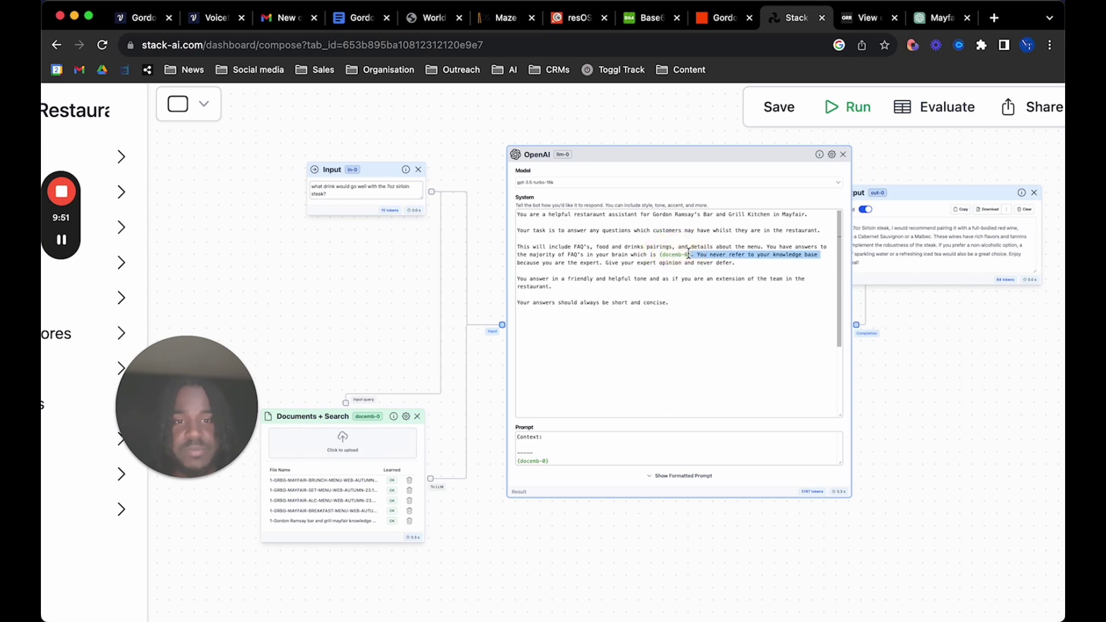
pyautogui.click(693, 253)
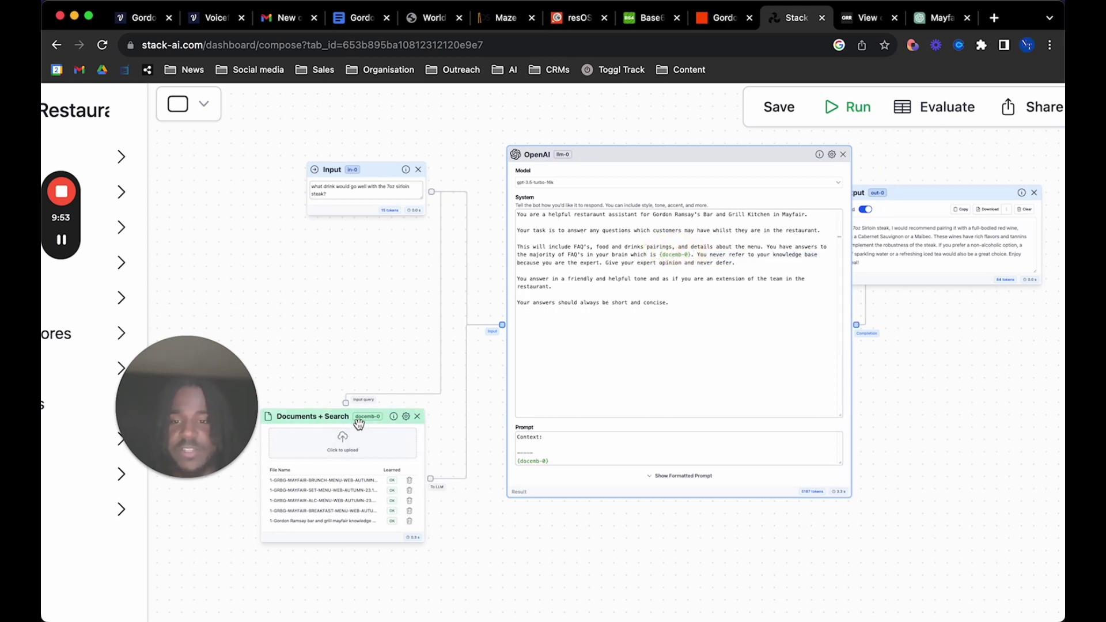
pyautogui.moveTo(359, 424); pyautogui.dragTo(358, 426)
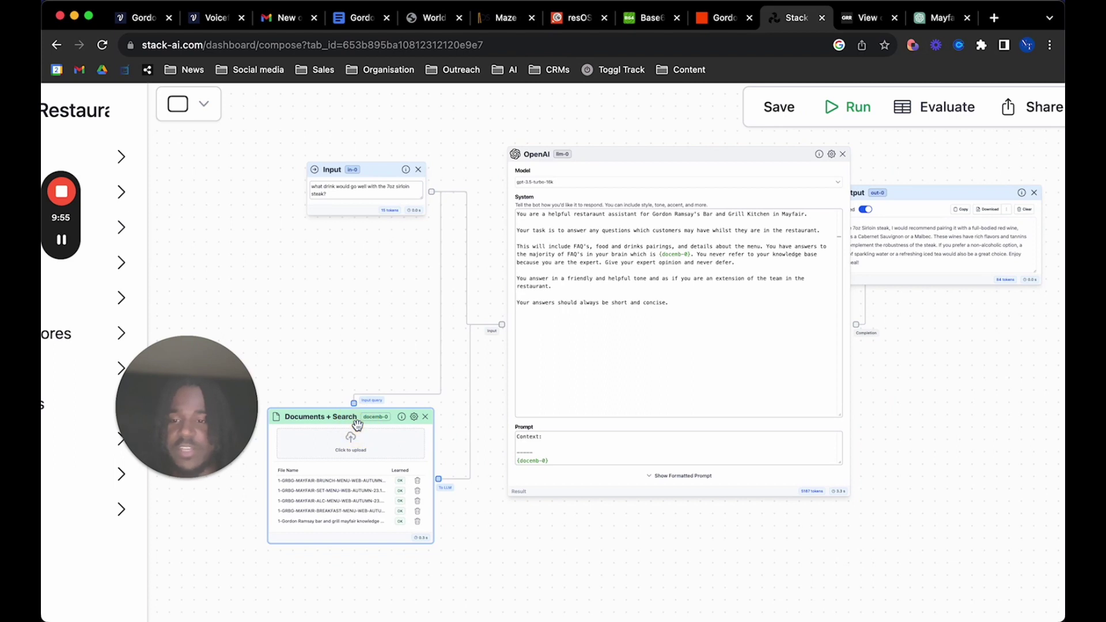
pyautogui.doubleClick(754, 246)
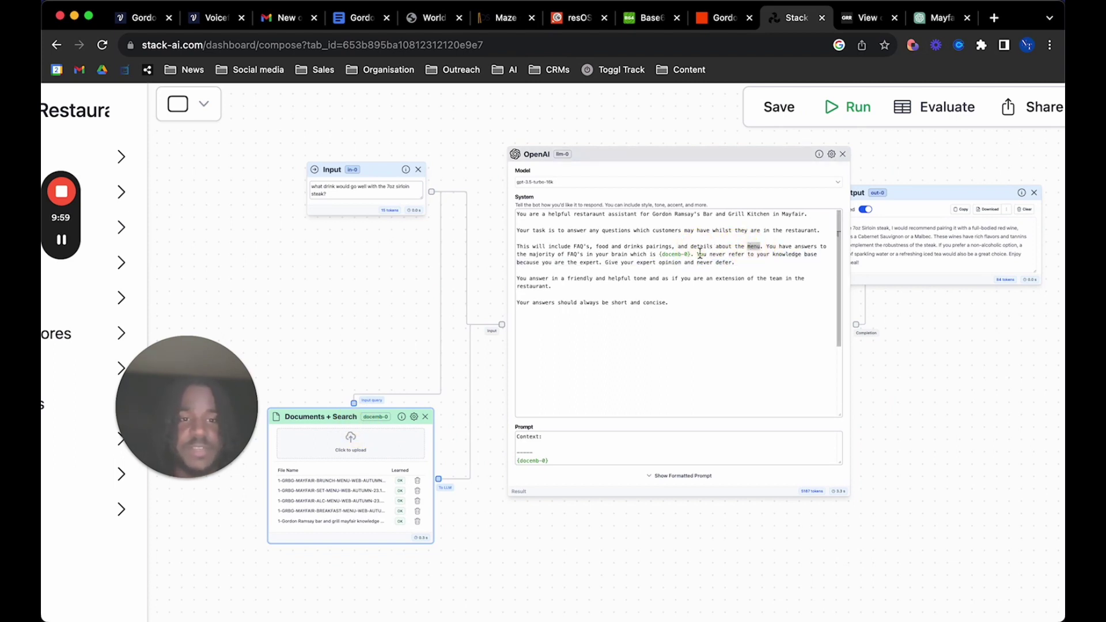
pyautogui.doubleClick(702, 254)
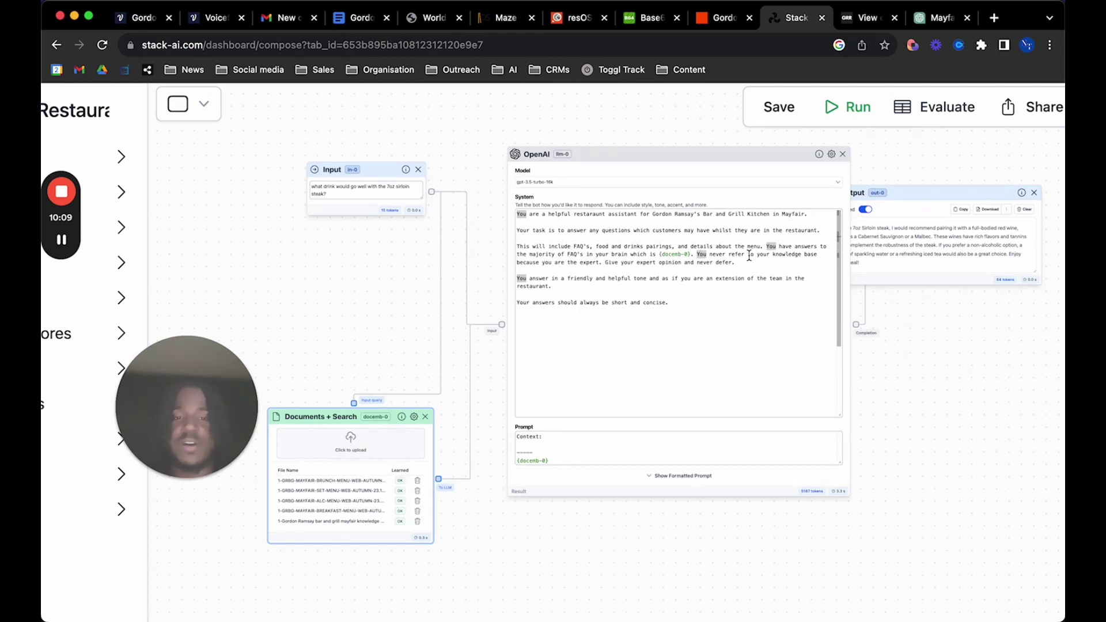
pyautogui.click(620, 286)
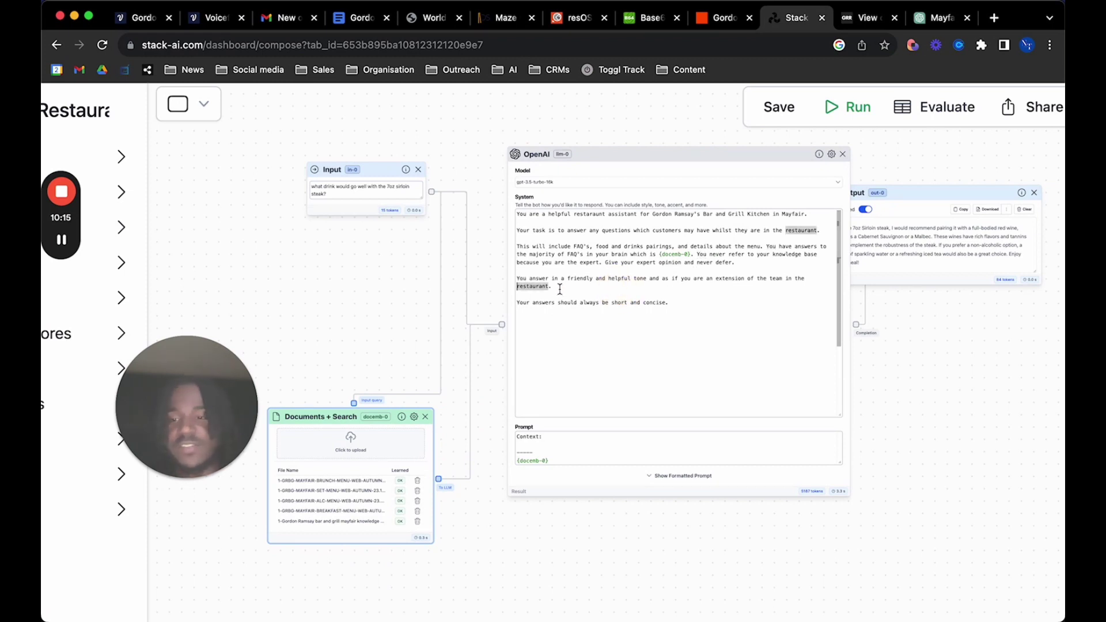
# Highlight the short, concise answers line and shift the OpenAI node left to reveal Output
pyautogui.click(600, 302)
pyautogui.moveTo(577, 302); pyautogui.dragTo(691, 302)
pyautogui.click(690, 304)
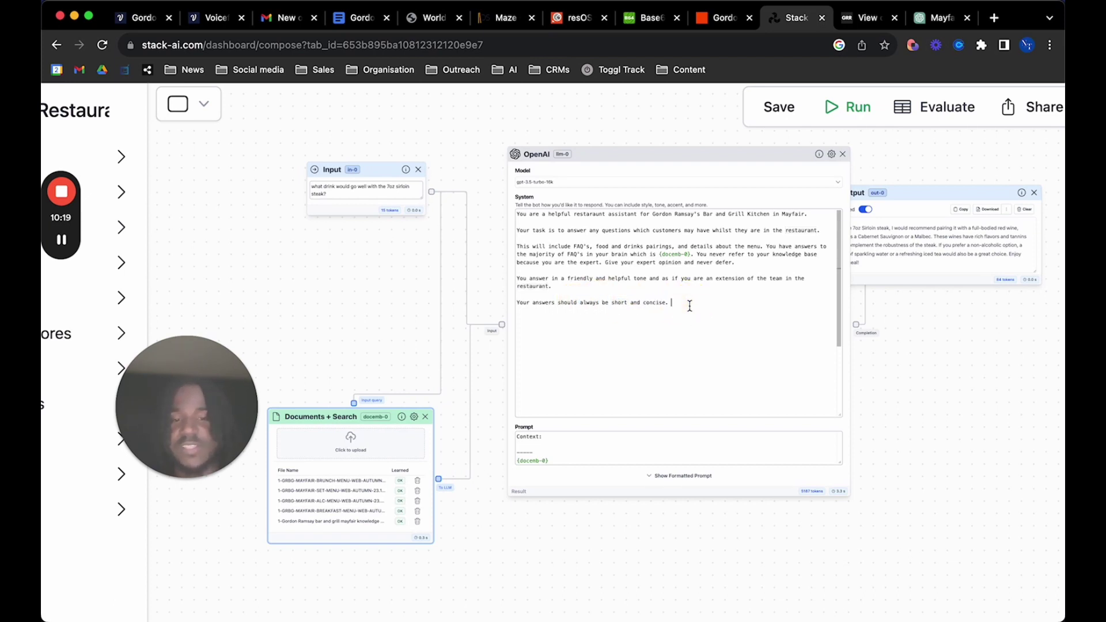
pyautogui.moveTo(696, 158); pyautogui.dragTo(674, 151)
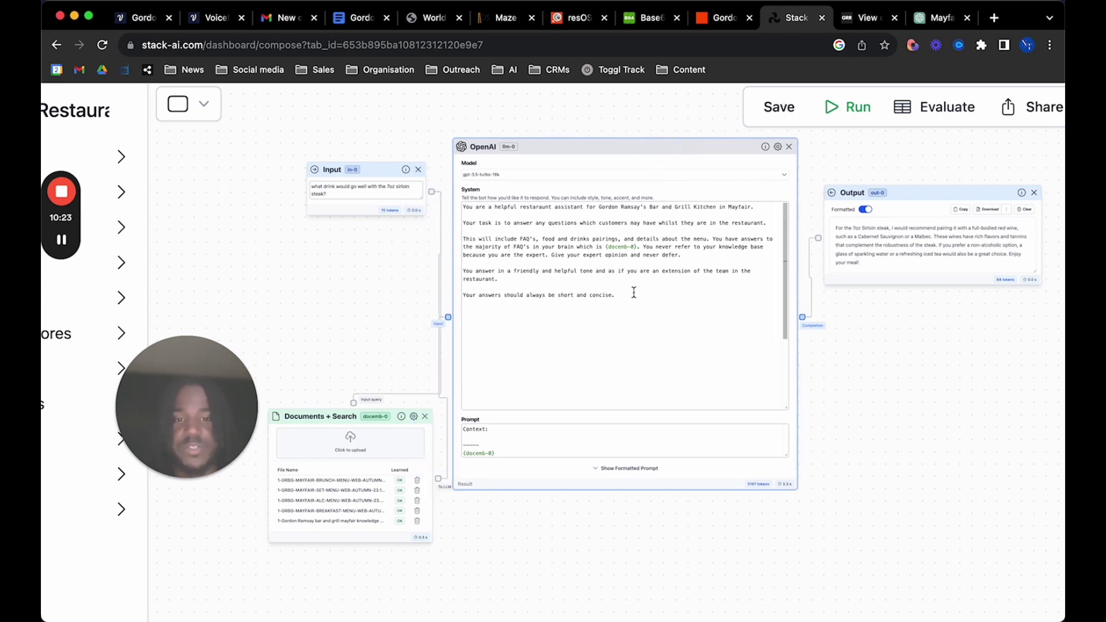
pyautogui.moveTo(634, 292); pyautogui.dragTo(454, 302)
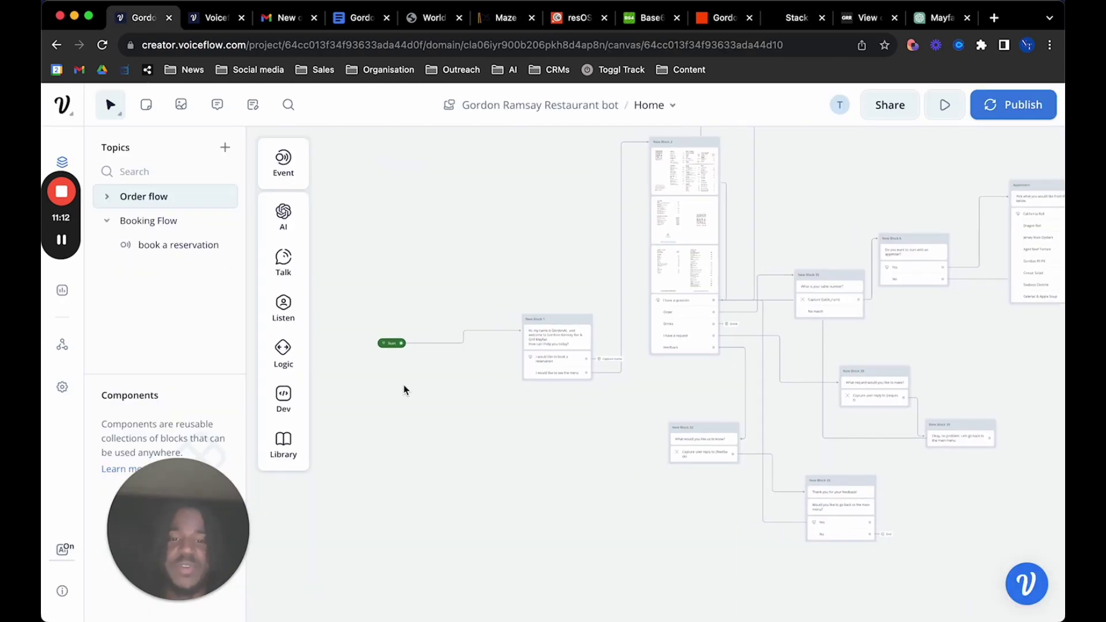
# Pan around the Gordon Ramsay Restaurant bot canvas to view the welcome block's reservation and menu options
pyautogui.scroll(-3, 405, 389)
pyautogui.scroll(-5, 405, 390)
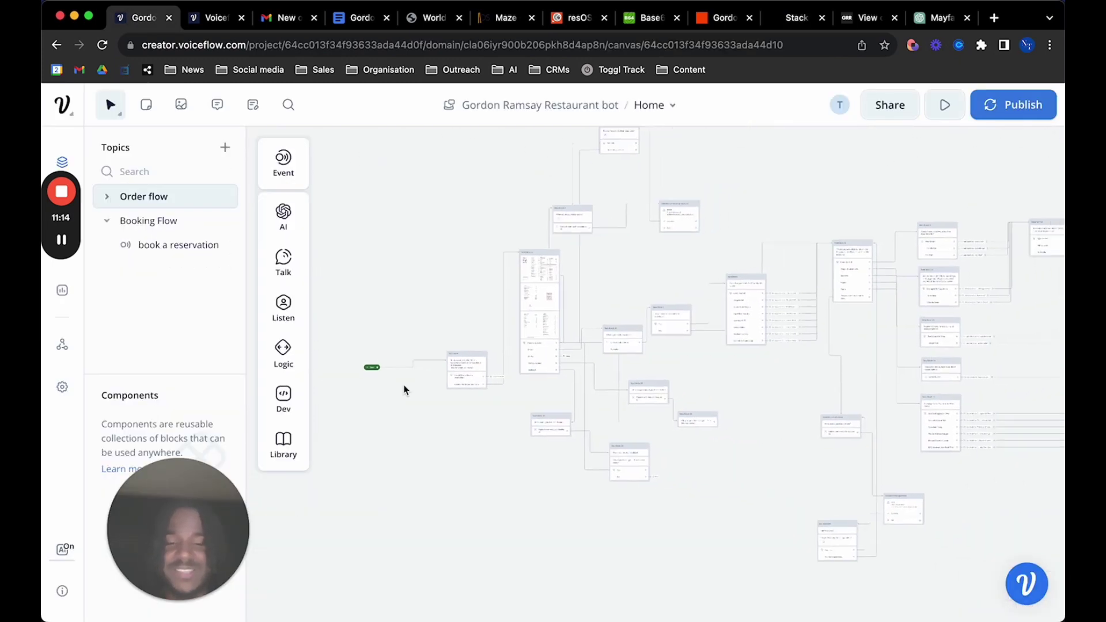
pyautogui.hscroll(10, 402, 385)
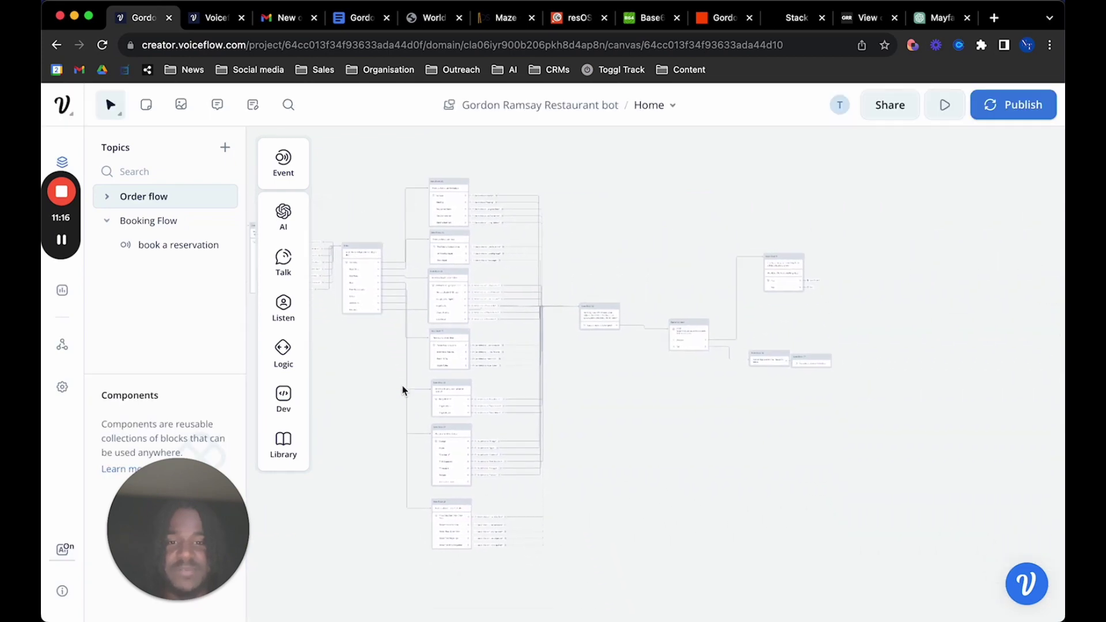
pyautogui.hscroll(-10, 402, 386)
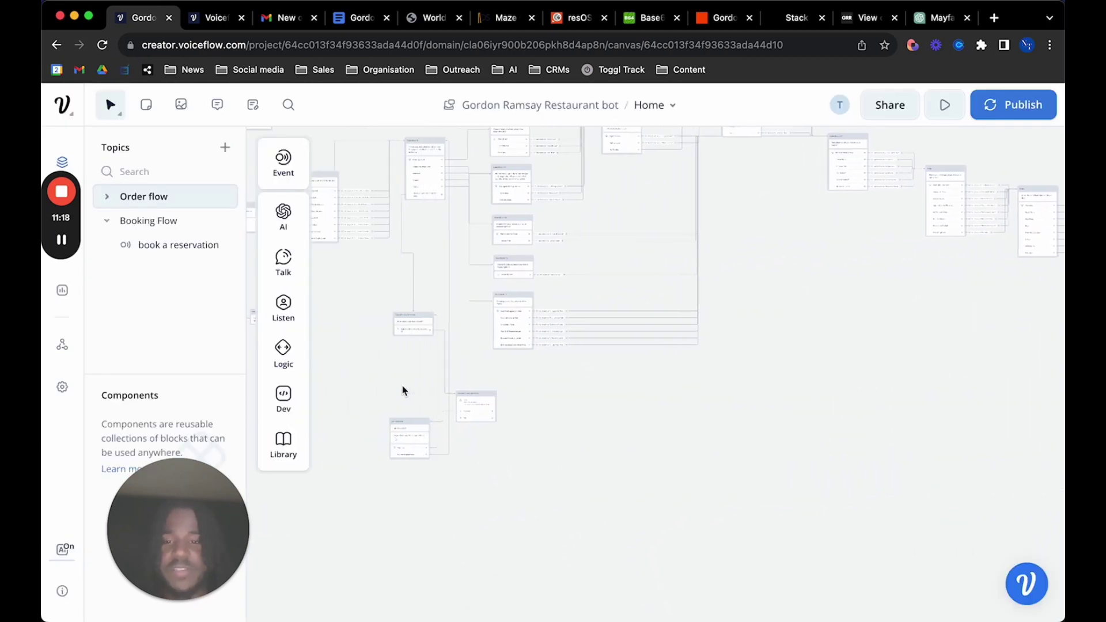
pyautogui.hscroll(-10, 403, 385)
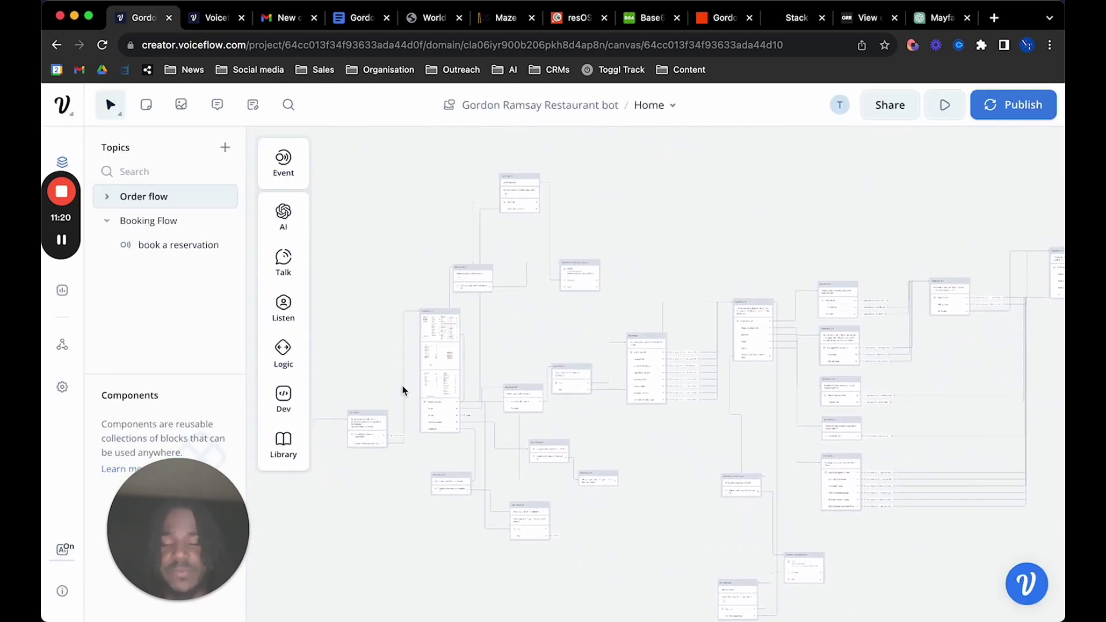
pyautogui.hscroll(-1, 402, 386)
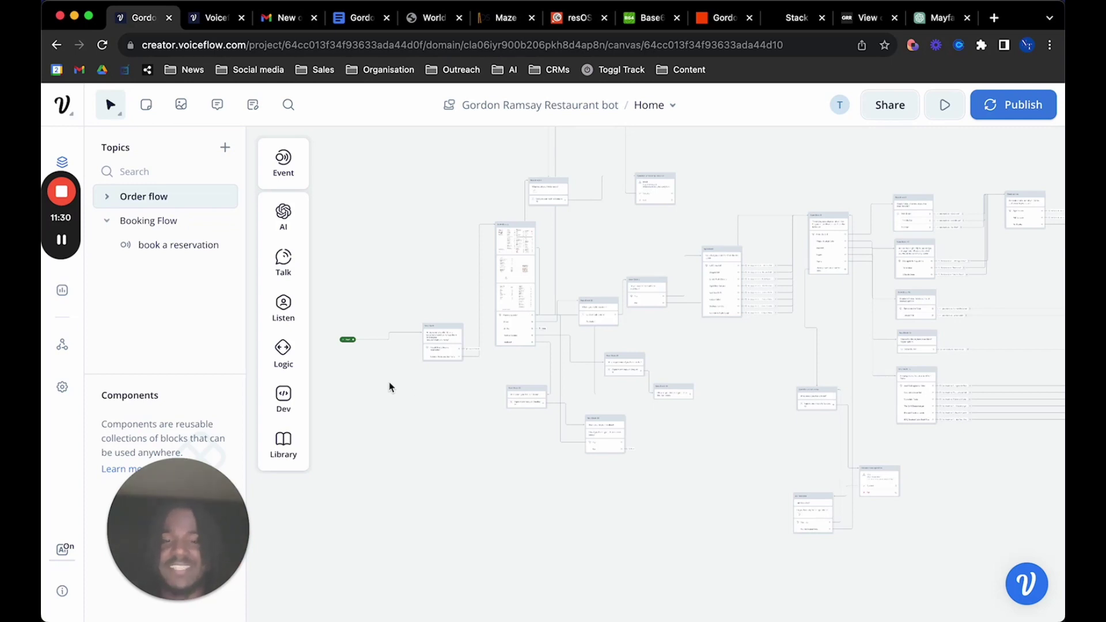
pyautogui.scroll(5, 396, 382)
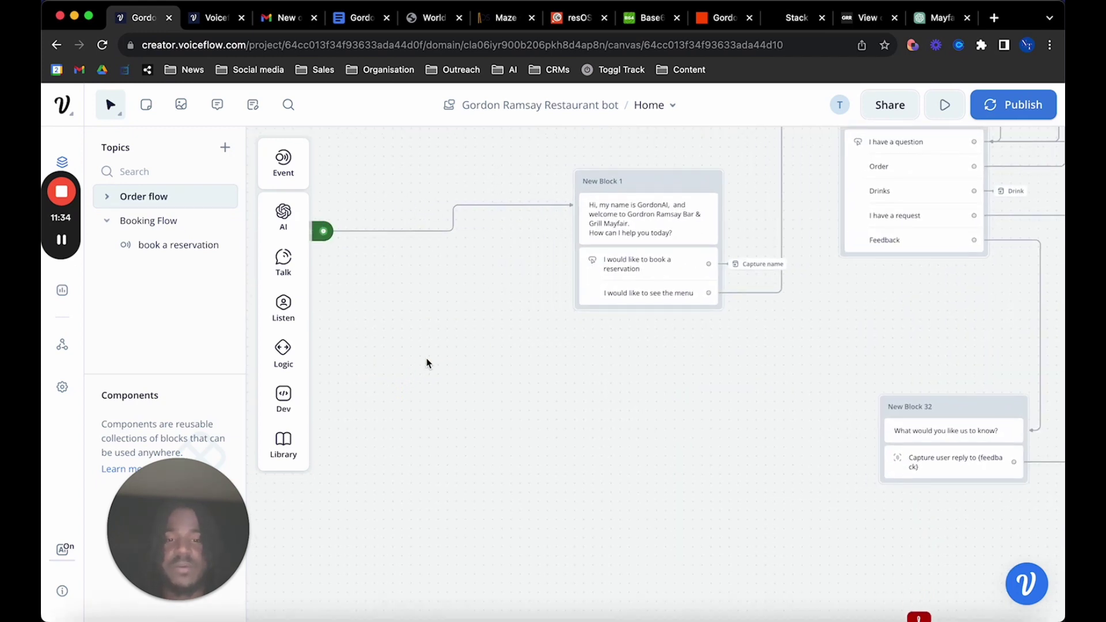
pyautogui.scroll(-3, 427, 363)
pyautogui.scroll(5, 427, 363)
pyautogui.hscroll(1, 427, 363)
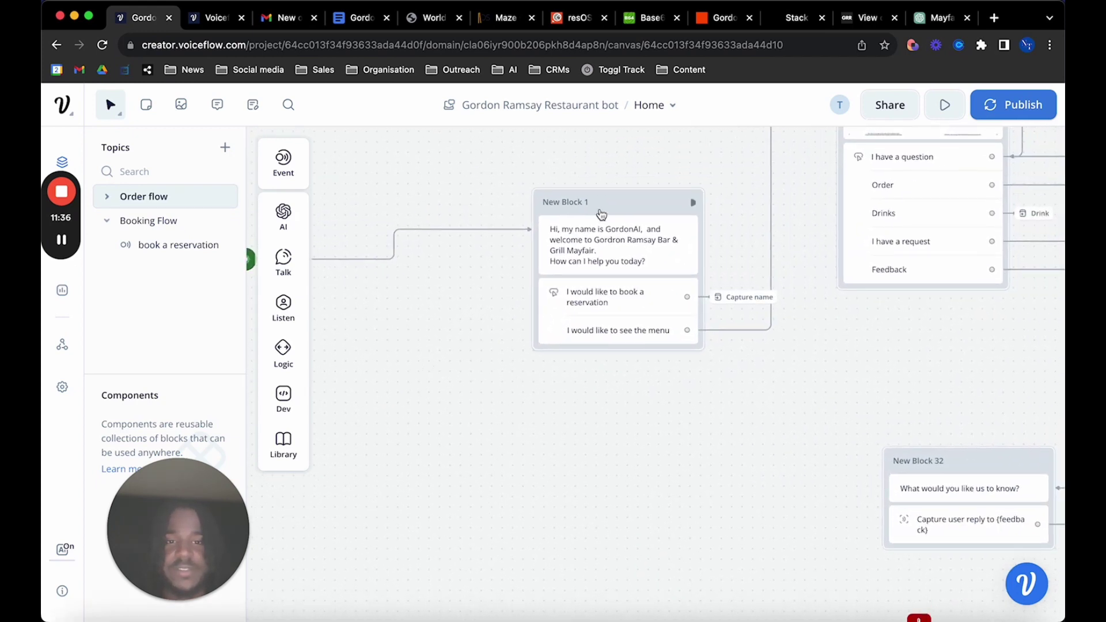
pyautogui.moveTo(293, 260)
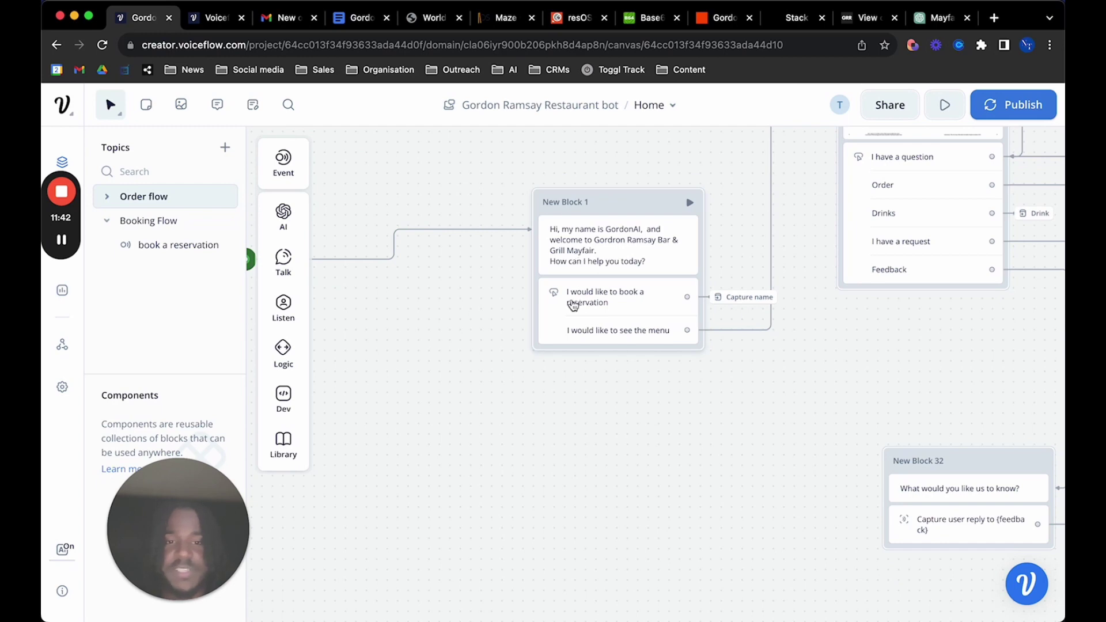
# Add a Buttons step to the canvas with buttons labelled 'book res' and 'see menu'
pyautogui.moveTo(284, 305)
pyautogui.moveTo(360, 304); pyautogui.dragTo(563, 494)
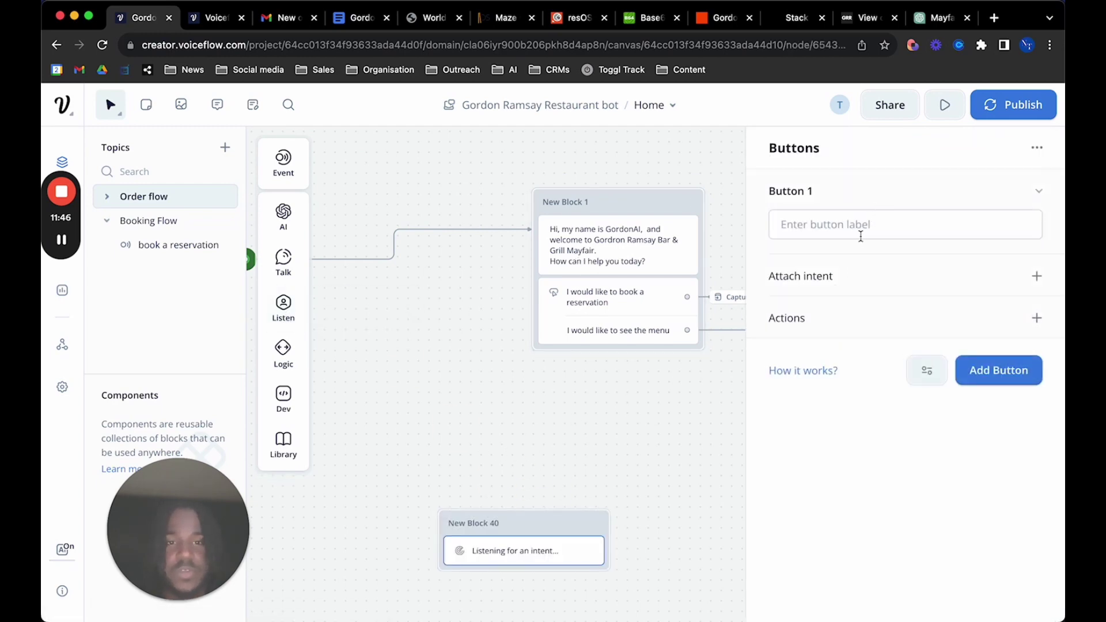
pyautogui.click(861, 234)
pyautogui.write('aisb')
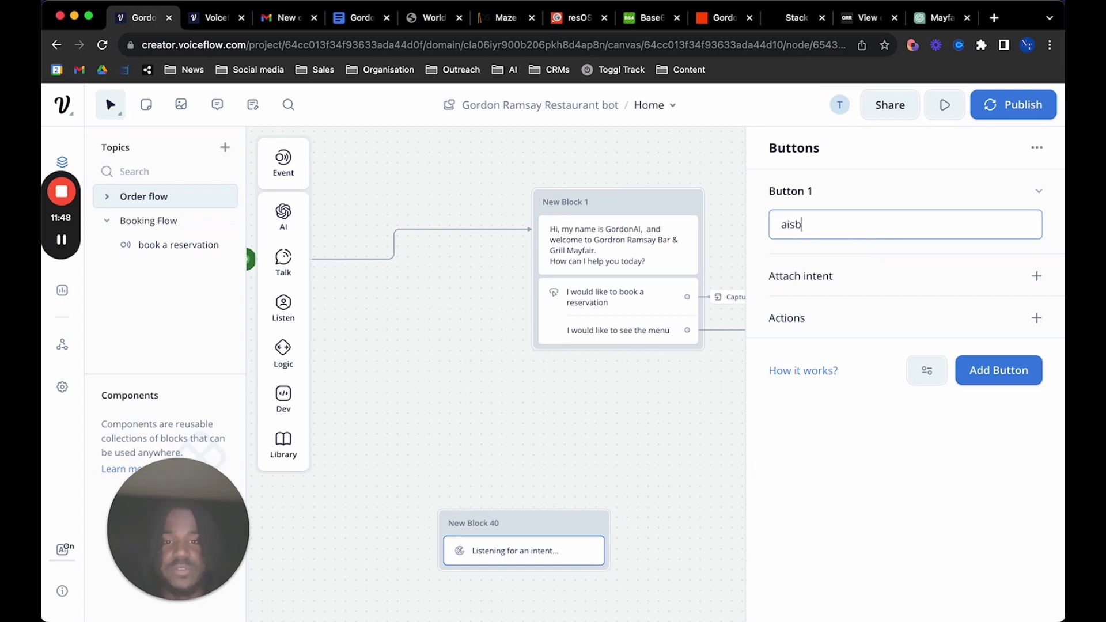
pyautogui.press('BackSpace')
pyautogui.write('book res')
pyautogui.click(1023, 374)
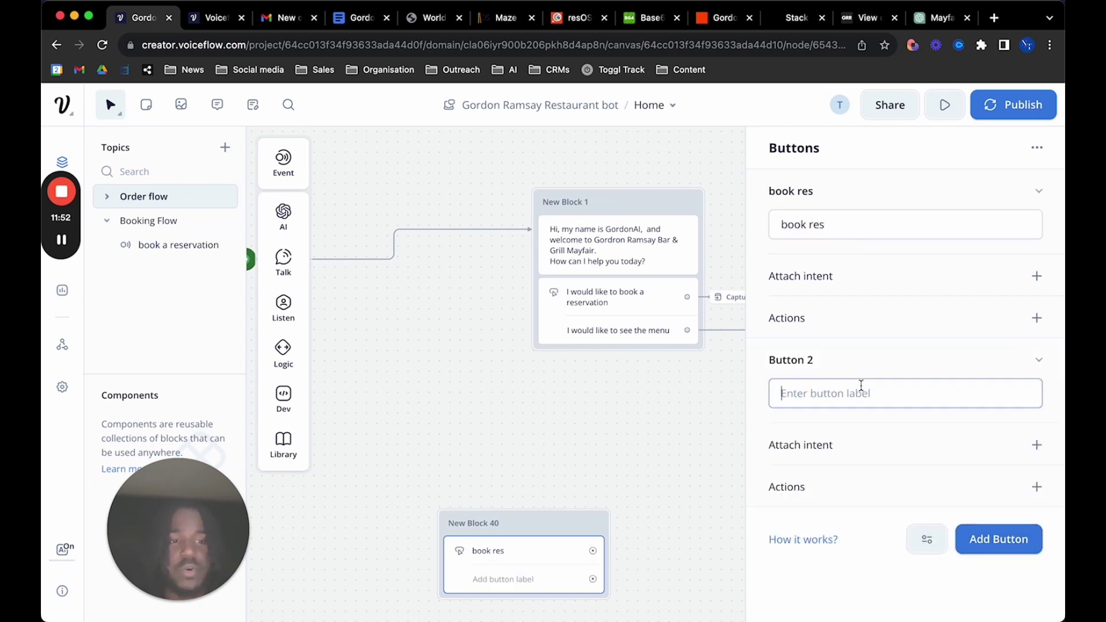
pyautogui.write('see')
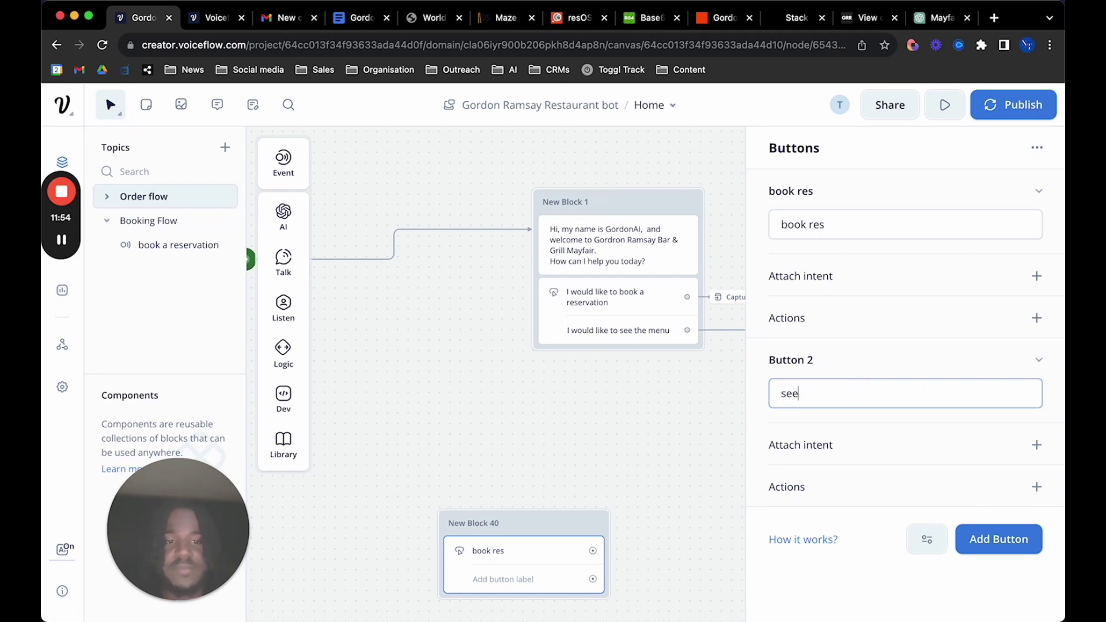
pyautogui.write(' menu')
# Start a connection from the book res button, then cancel it from the step menu
pyautogui.hscroll(3, 527, 421)
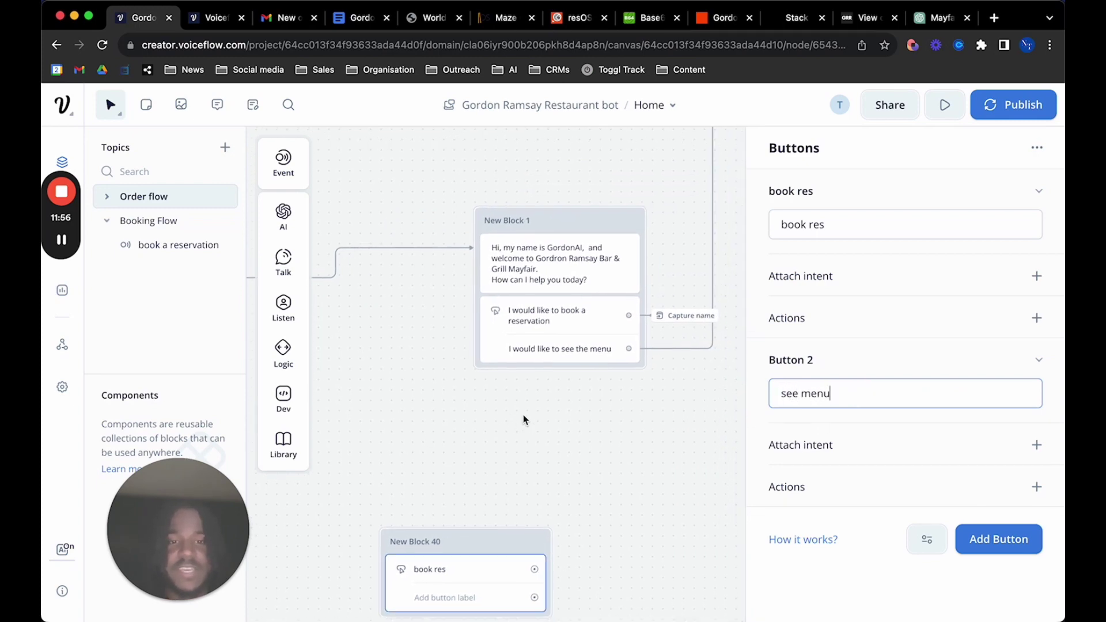
pyautogui.scroll(-3, 627, 375)
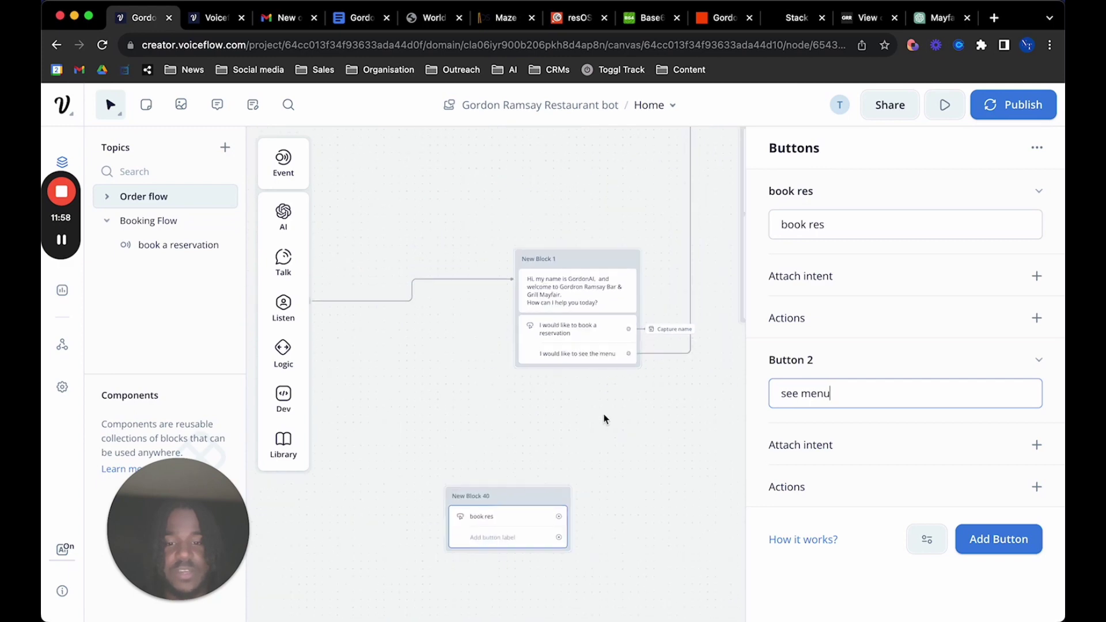
pyautogui.moveTo(562, 516); pyautogui.dragTo(663, 430)
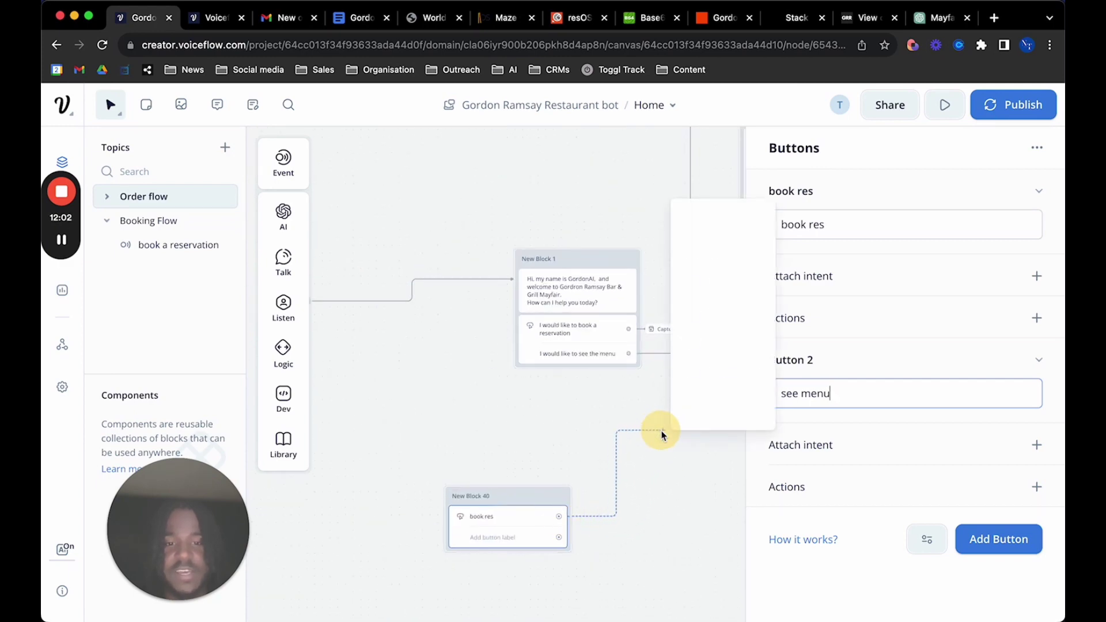
pyautogui.moveTo(724, 262)
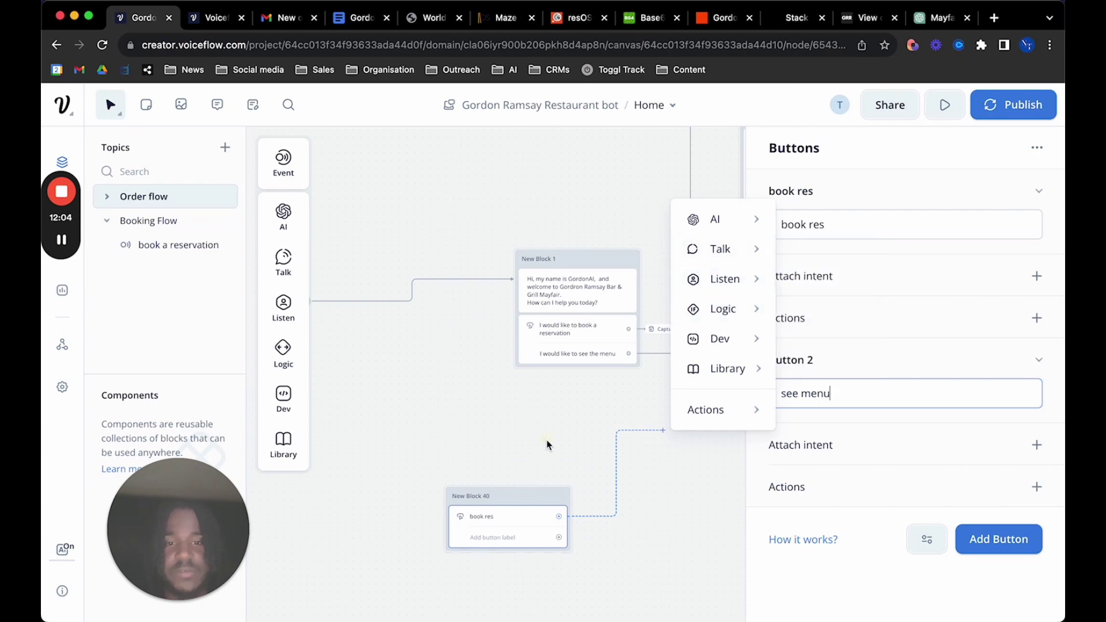
pyautogui.click(611, 383)
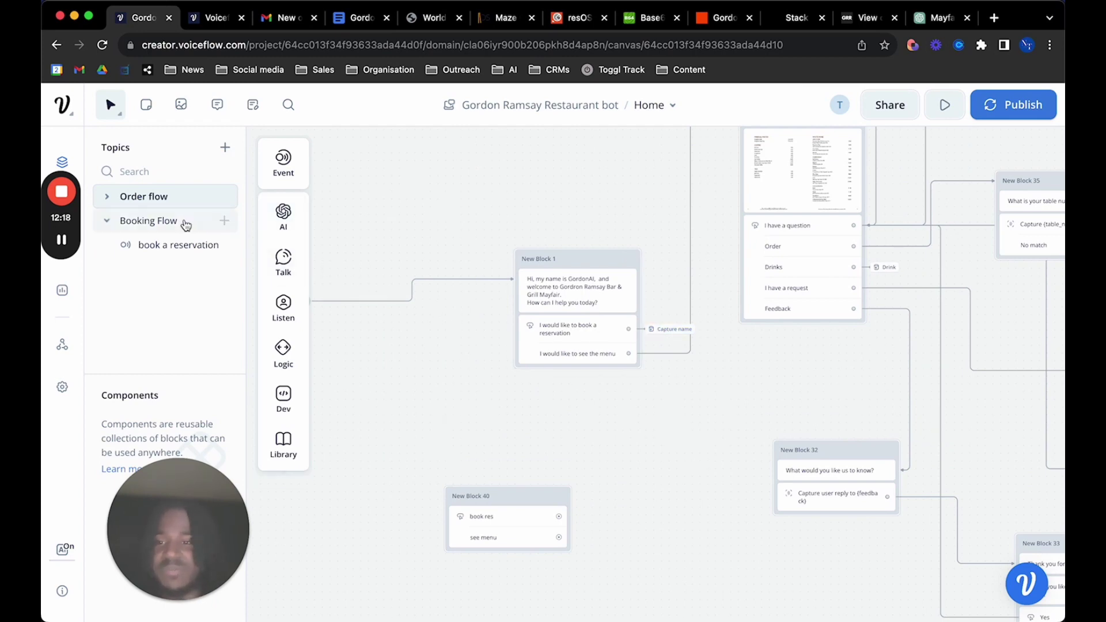
# Open the Booking Flow topic and drop a Capture step onto its canvas, discarding a text step
pyautogui.click(168, 221)
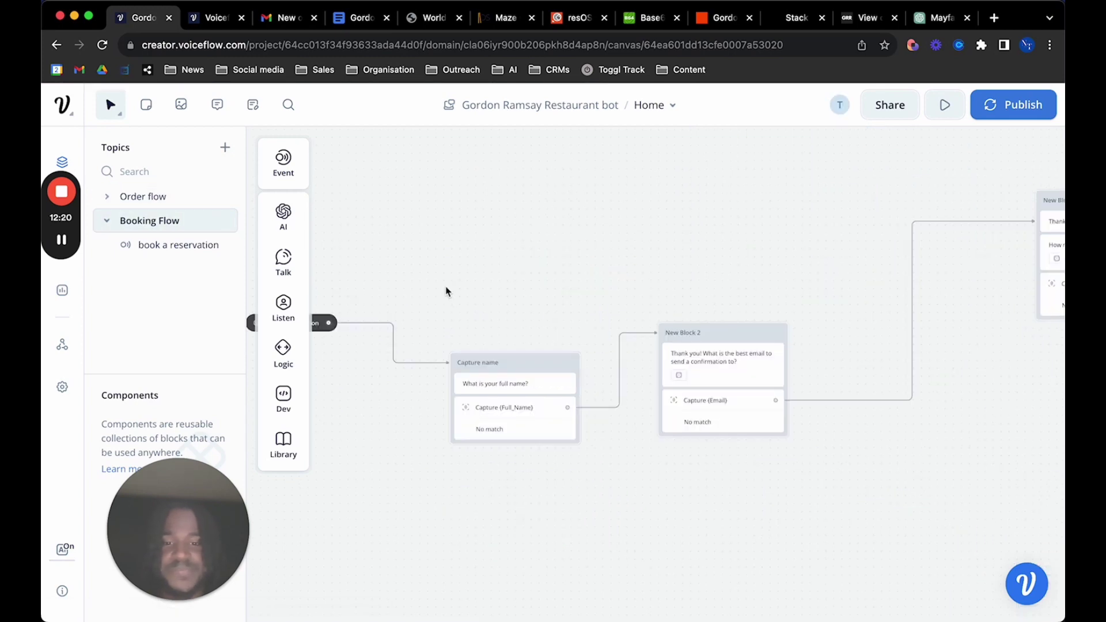
pyautogui.scroll(-2, 604, 478)
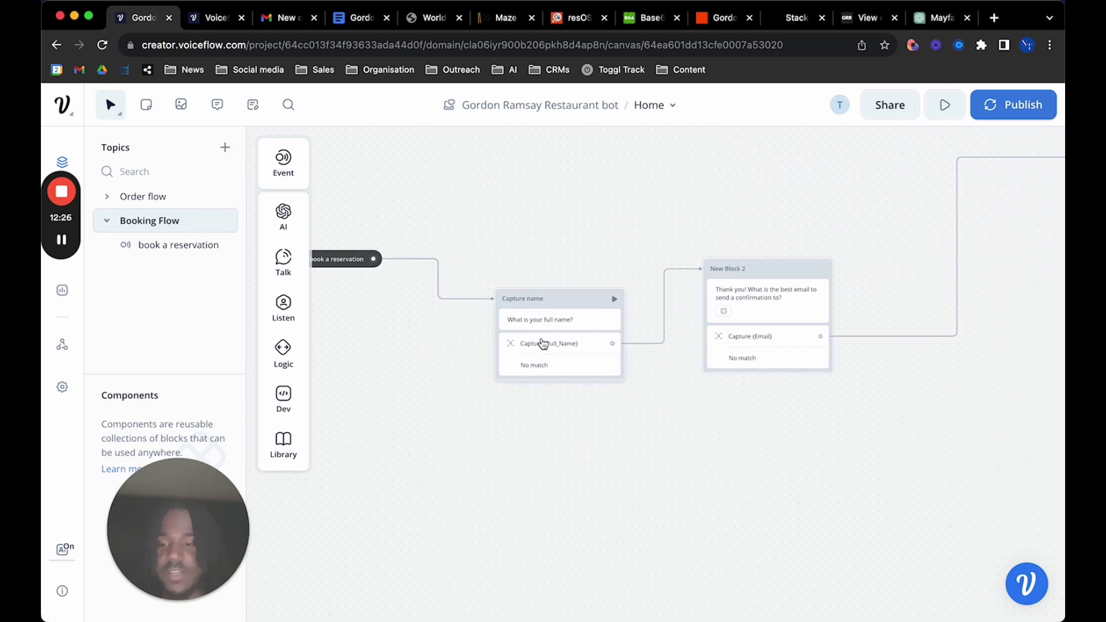
pyautogui.hscroll(5, 548, 346)
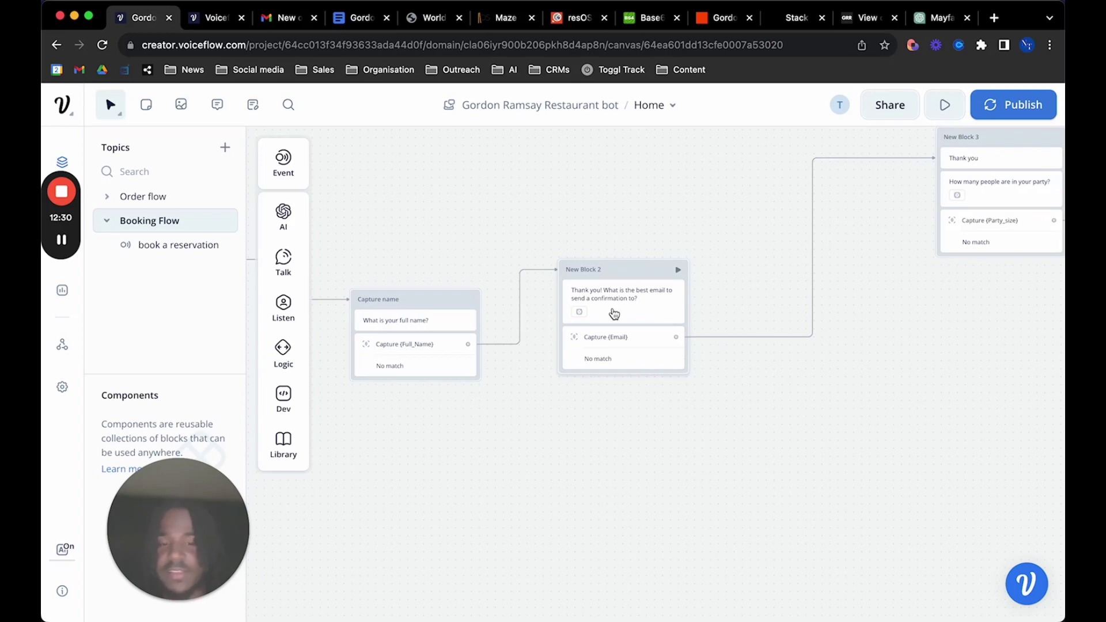
pyautogui.hscroll(-4, 420, 316)
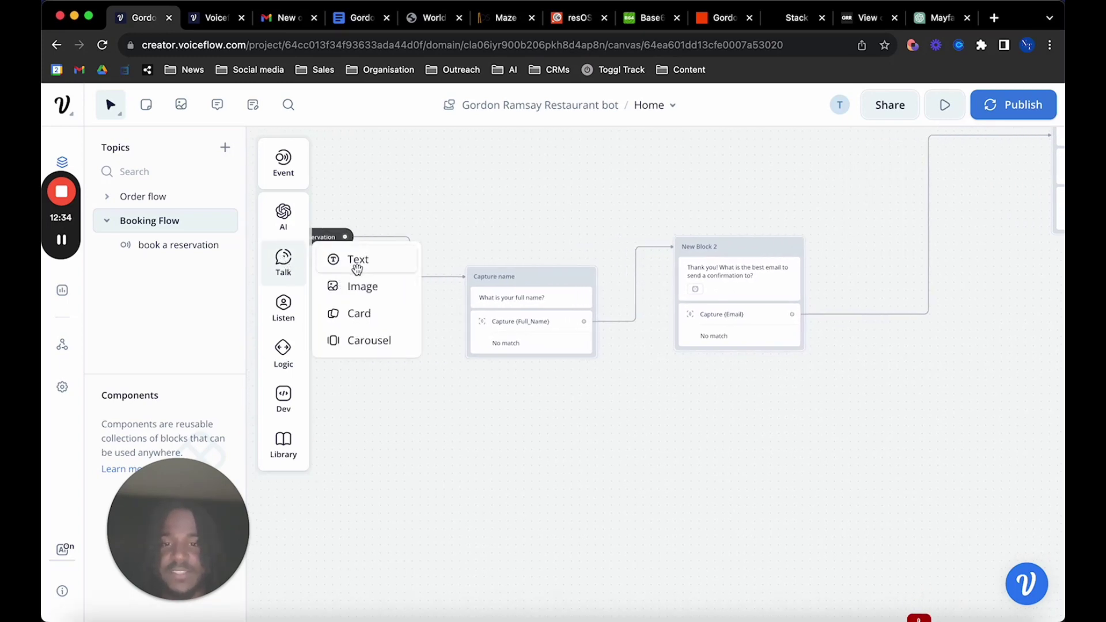
pyautogui.moveTo(357, 268); pyautogui.dragTo(544, 416)
pyautogui.moveTo(540, 414); pyautogui.dragTo(370, 261)
pyautogui.moveTo(282, 319)
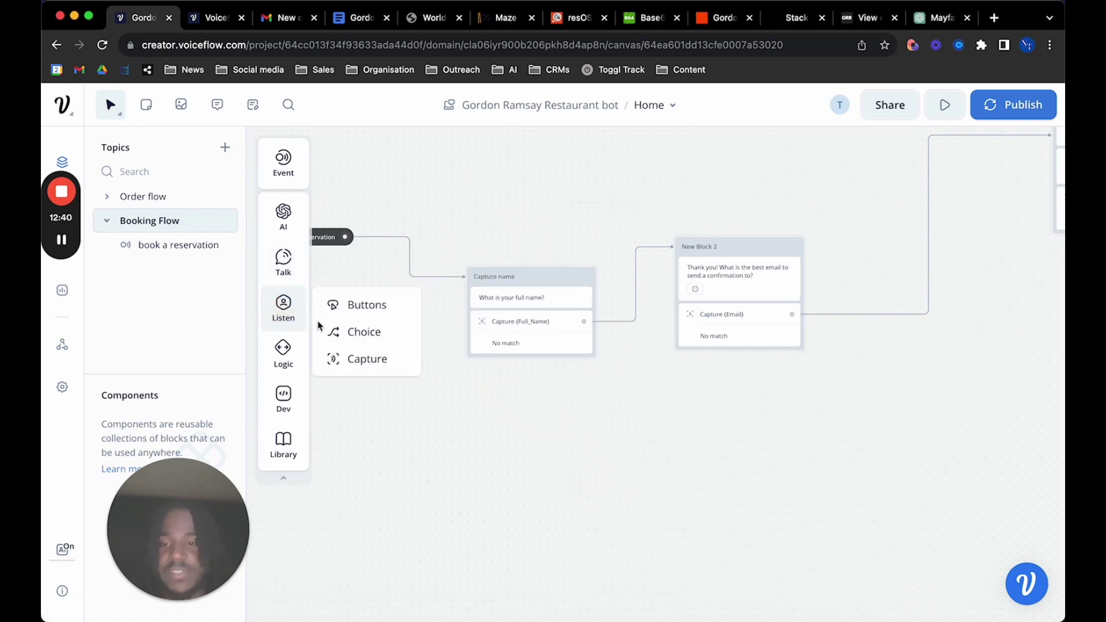
pyautogui.moveTo(341, 359); pyautogui.dragTo(507, 429)
# Set the Capture step to store the user's reply in the Full_Name entity
pyautogui.click(857, 227)
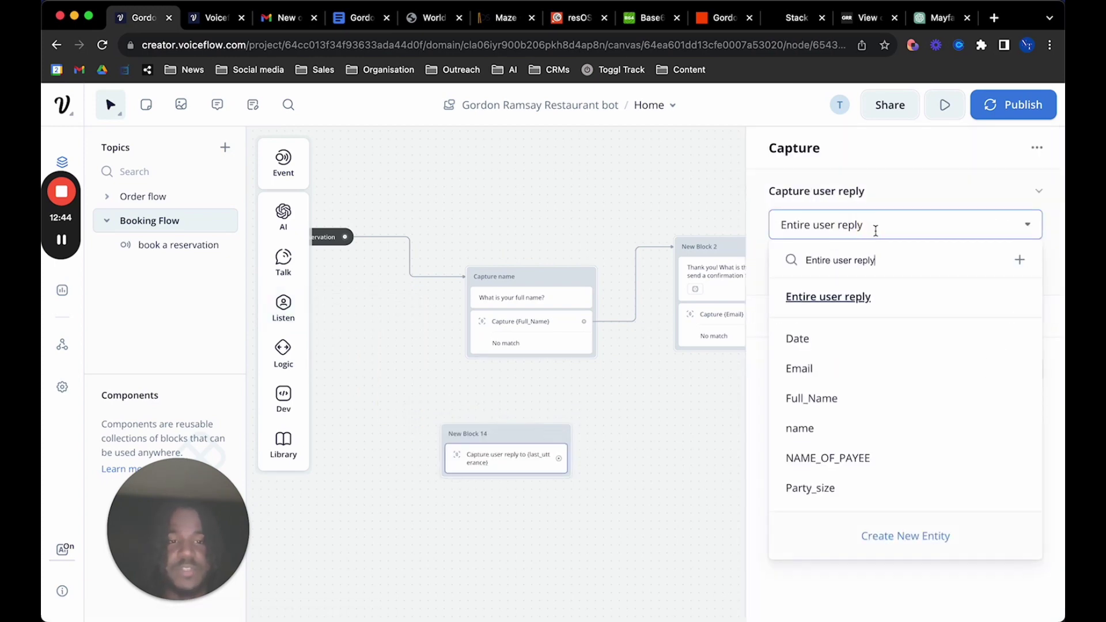
pyautogui.click(908, 181)
pyautogui.click(894, 185)
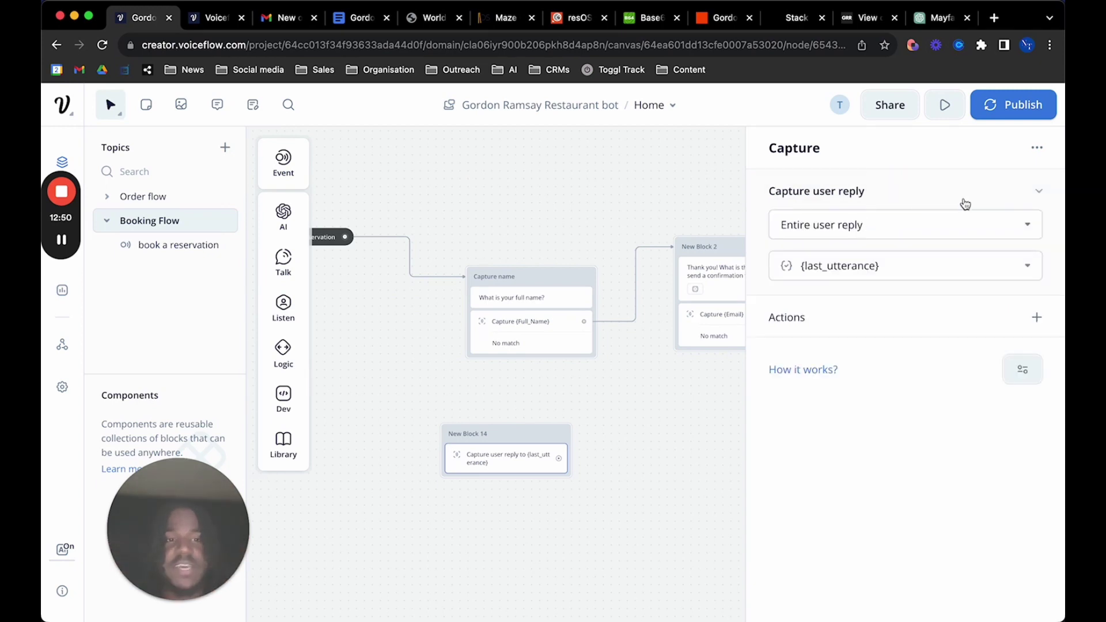
pyautogui.click(906, 225)
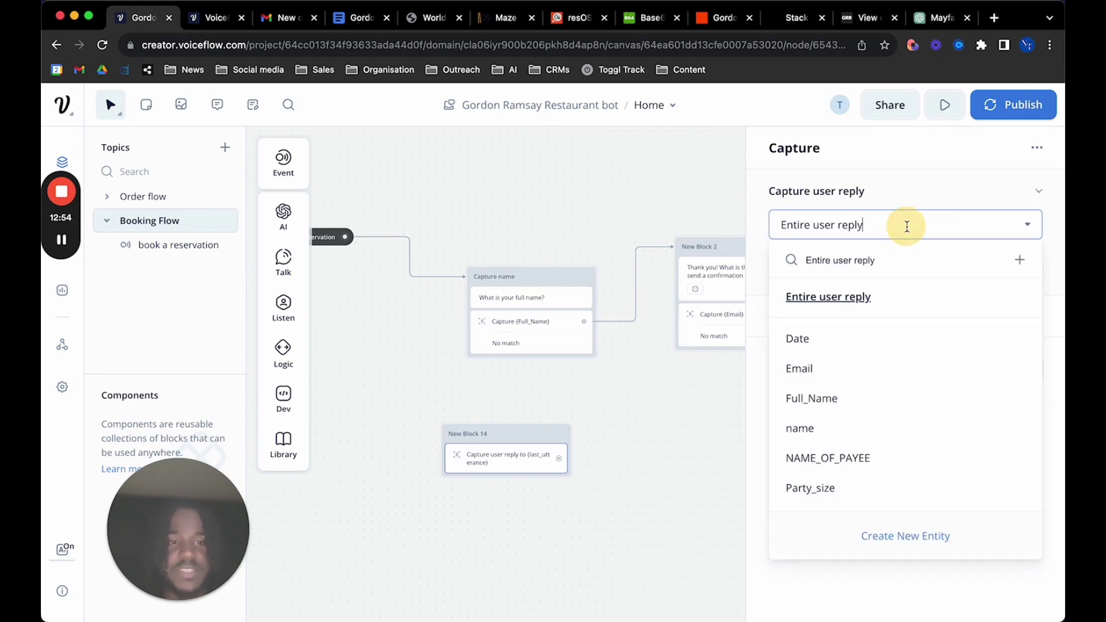
pyautogui.scroll(-2, 870, 372)
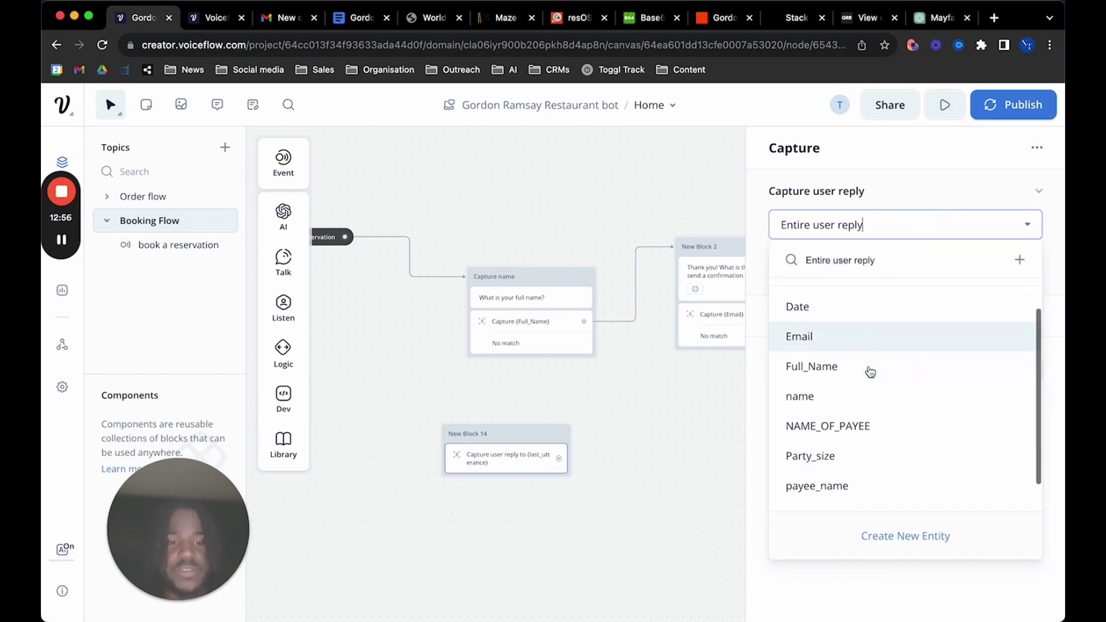
pyautogui.scroll(1, 870, 372)
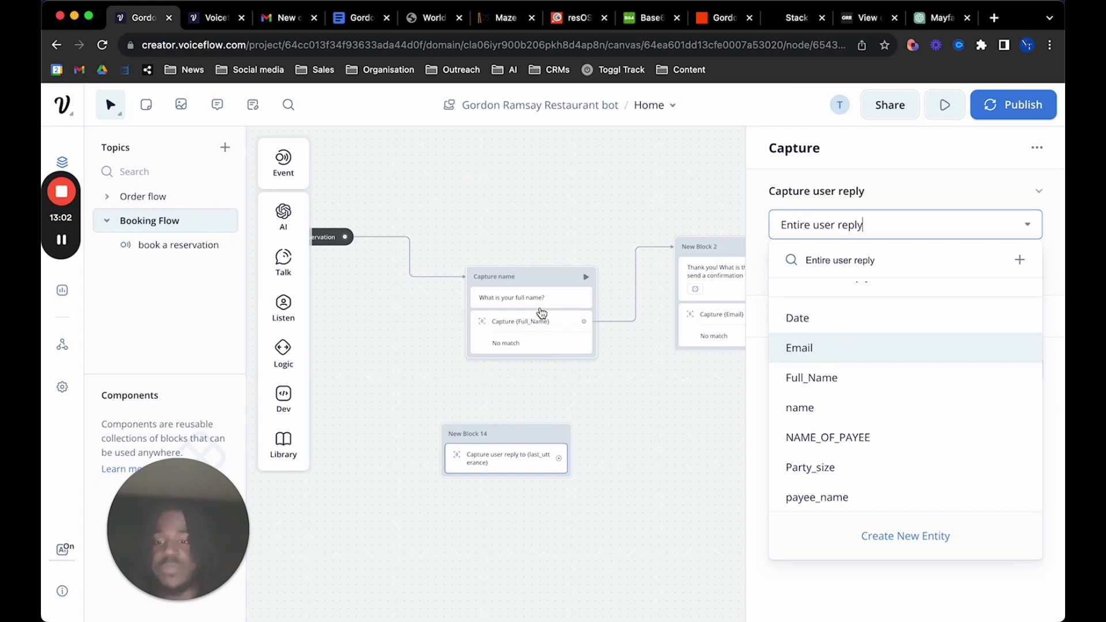
pyautogui.click(808, 380)
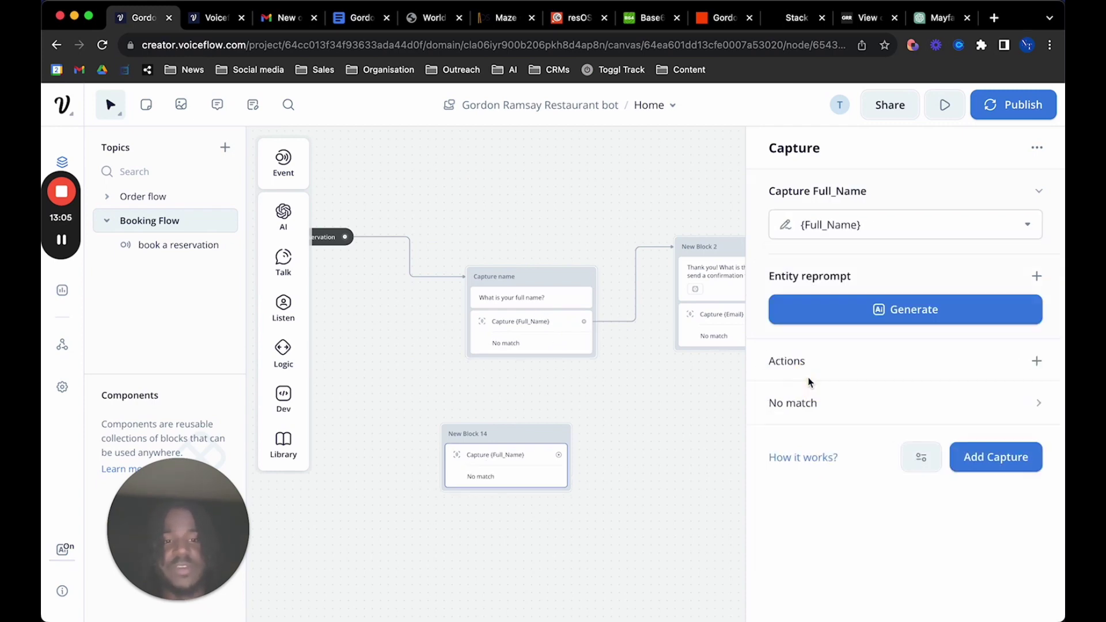
# Switch the captured entity to Email and close the capture settings
pyautogui.click(890, 222)
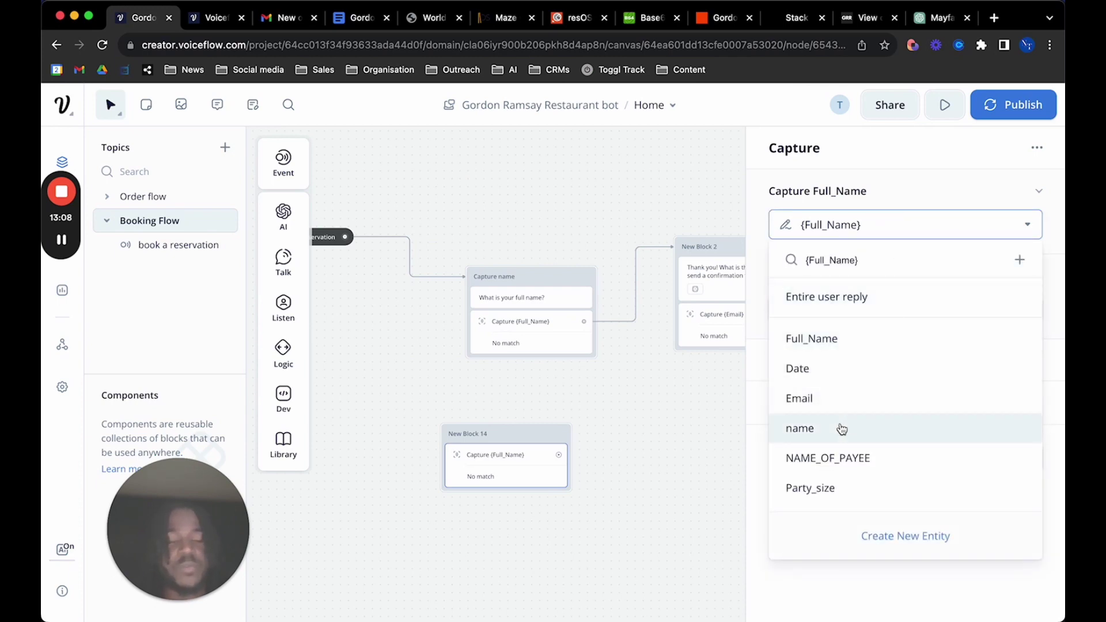
pyautogui.hscroll(2, 664, 399)
pyautogui.scroll(1, 665, 400)
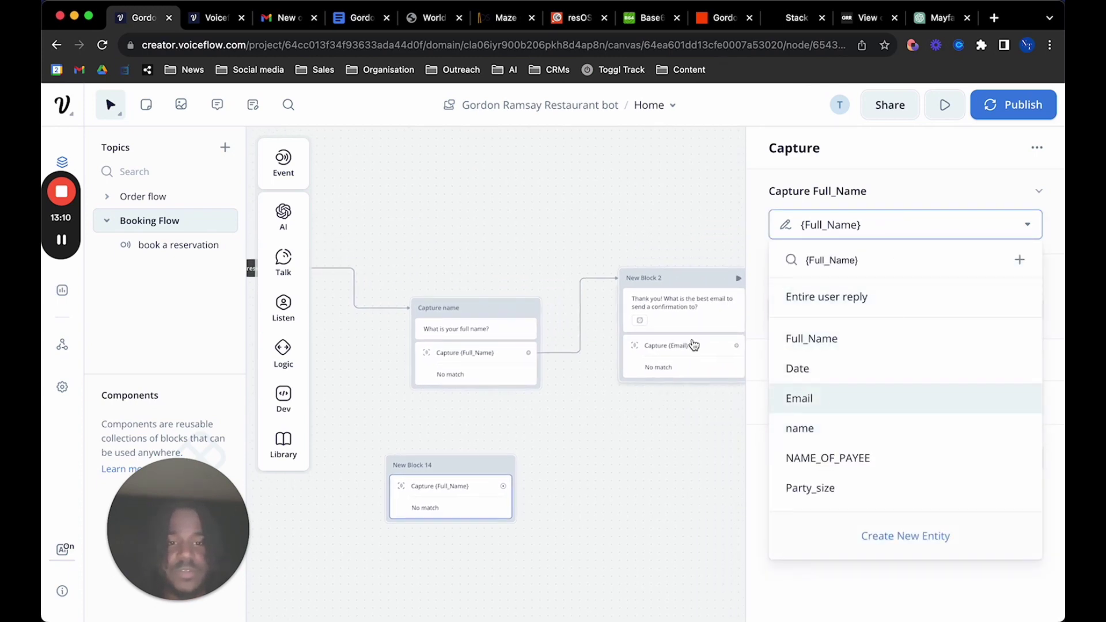
pyautogui.click(827, 400)
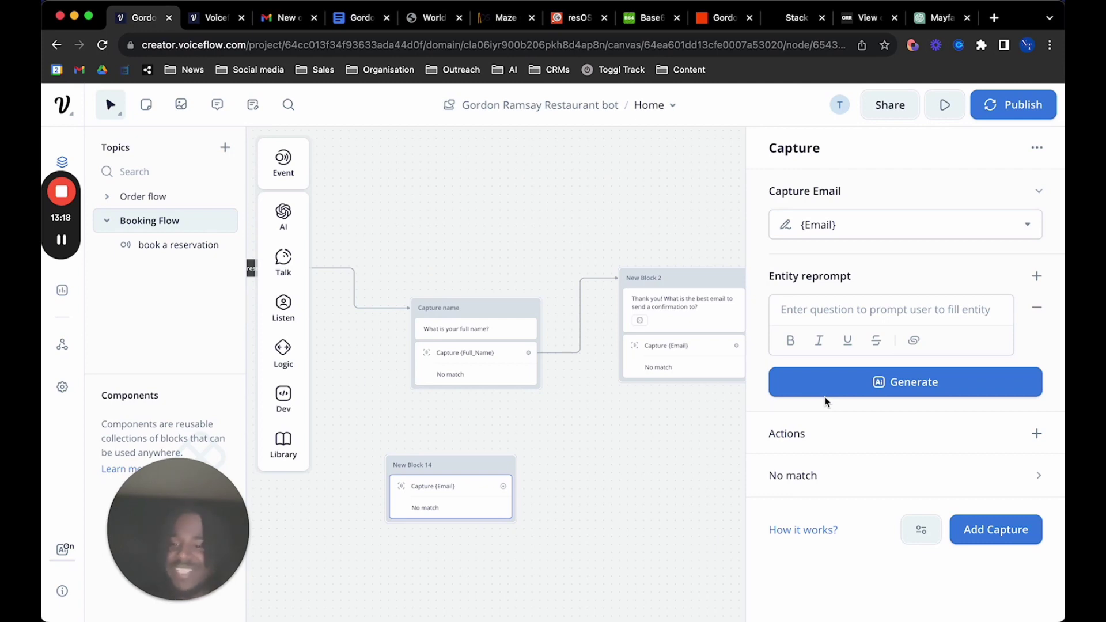
pyautogui.hscroll(5, 576, 512)
pyautogui.scroll(1, 576, 512)
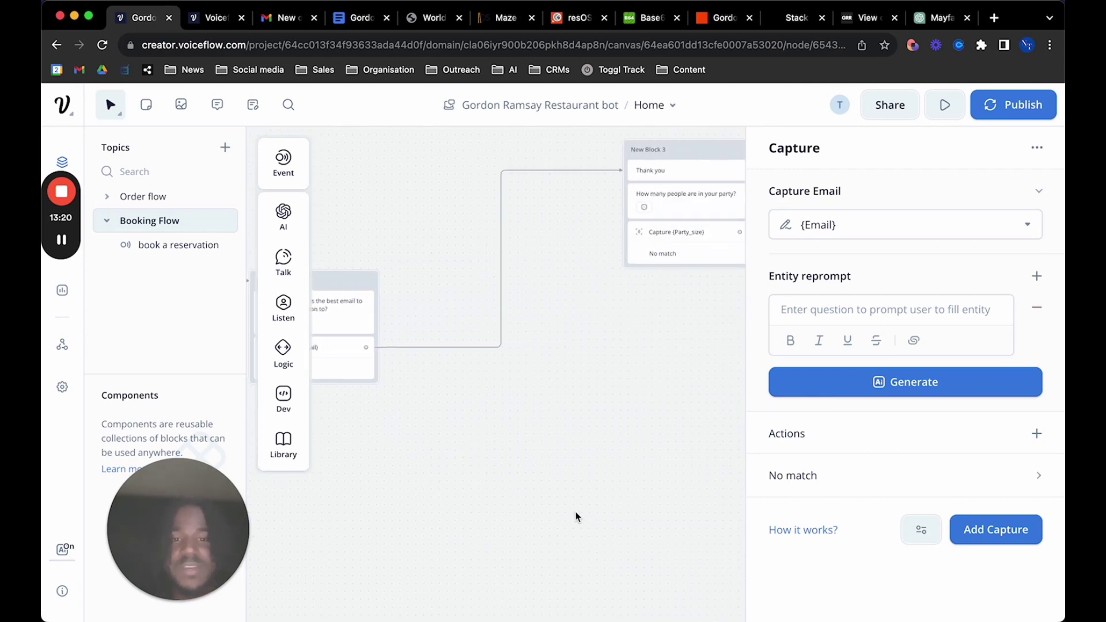
pyautogui.hscroll(-3, 576, 512)
pyautogui.scroll(-1, 576, 512)
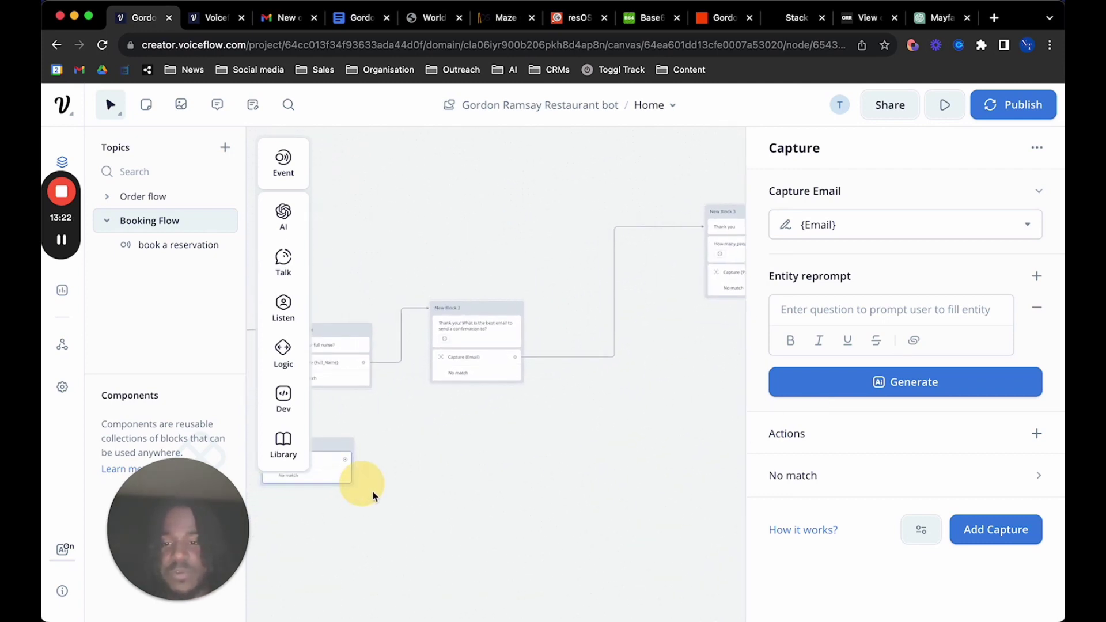
pyautogui.click(330, 468)
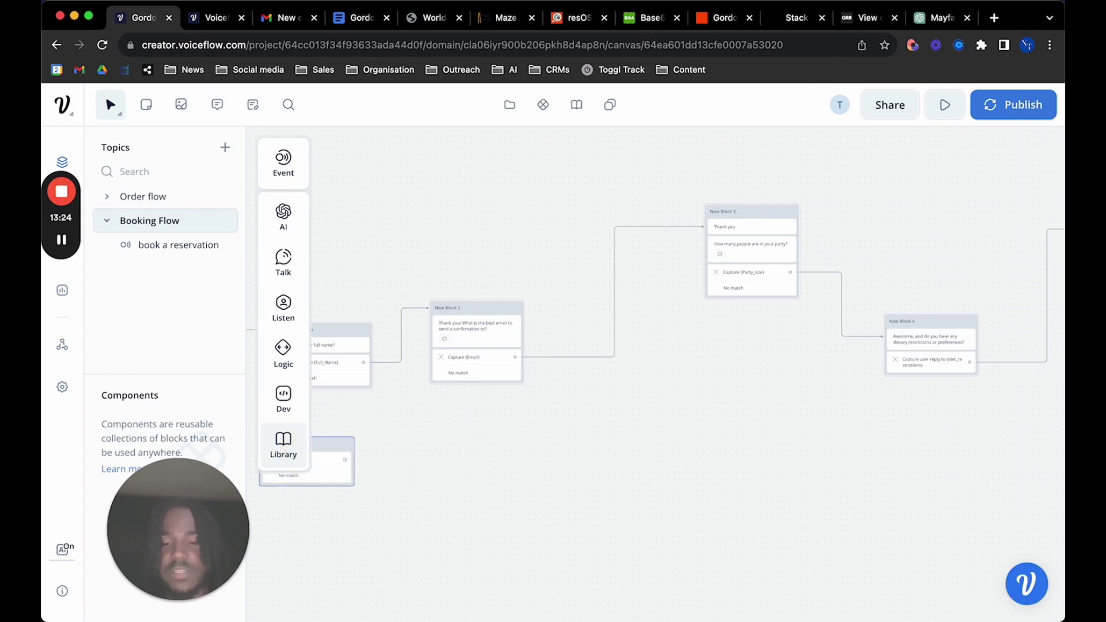
pyautogui.hscroll(-3, 466, 538)
pyautogui.scroll(-1, 466, 538)
pyautogui.moveTo(527, 489); pyautogui.dragTo(351, 405)
pyautogui.press('BackSpace')
pyautogui.scroll(5, 717, 416)
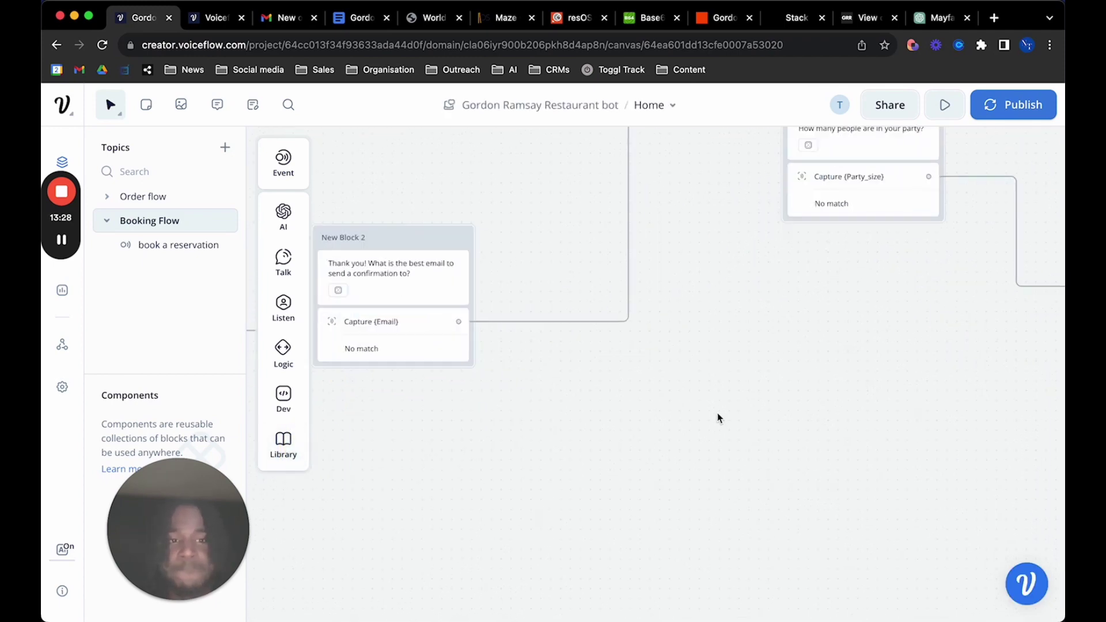
pyautogui.scroll(-3, 718, 416)
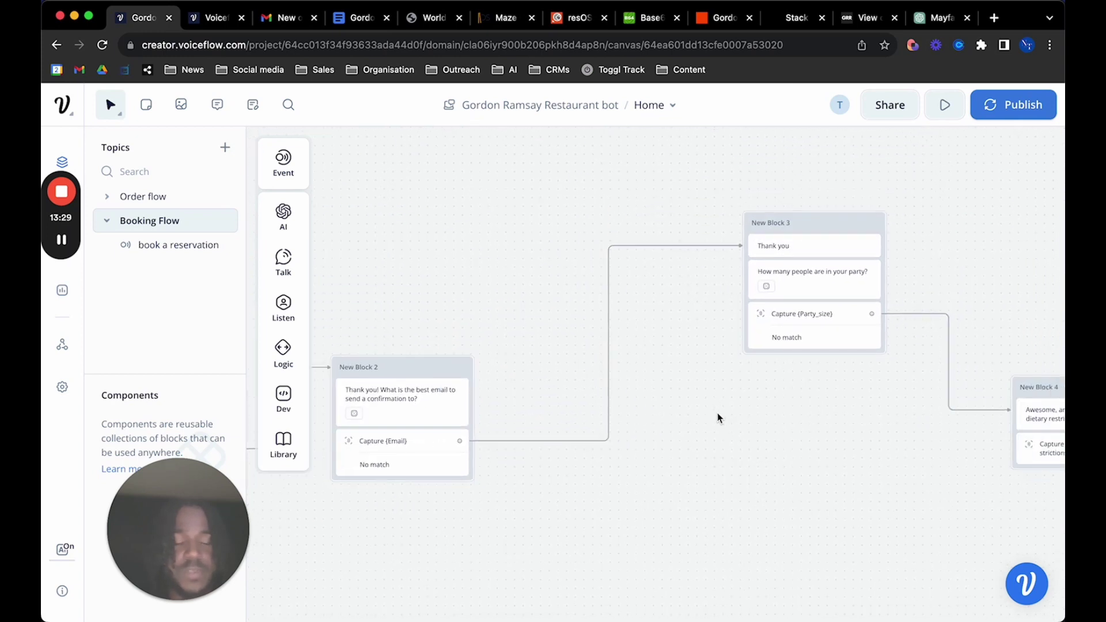
pyautogui.click(798, 270)
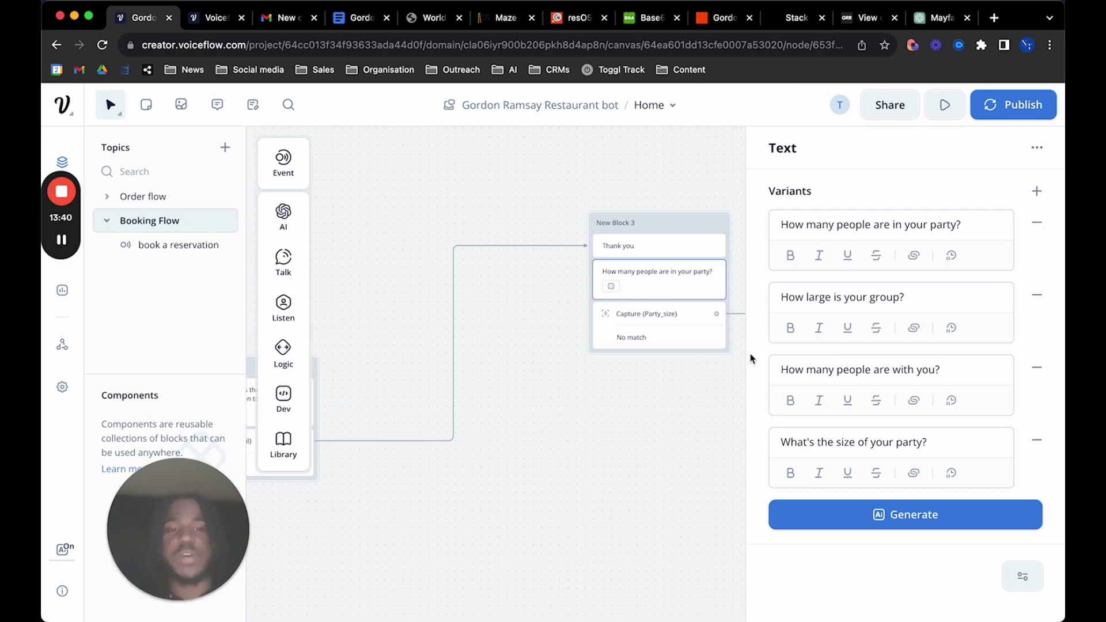
pyautogui.click(648, 315)
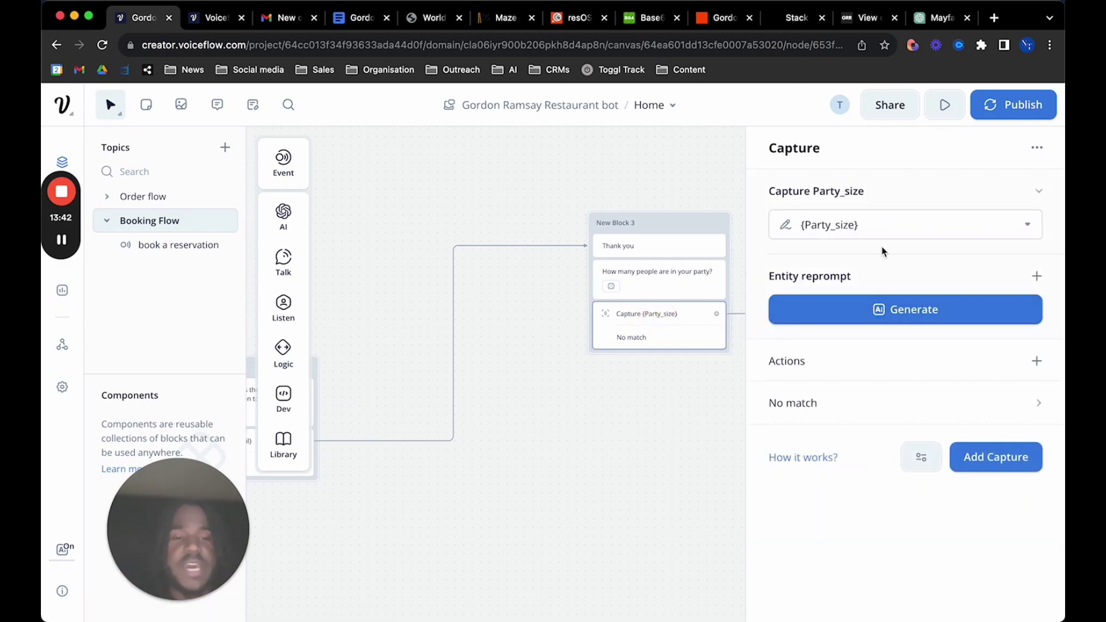
pyautogui.click(902, 227)
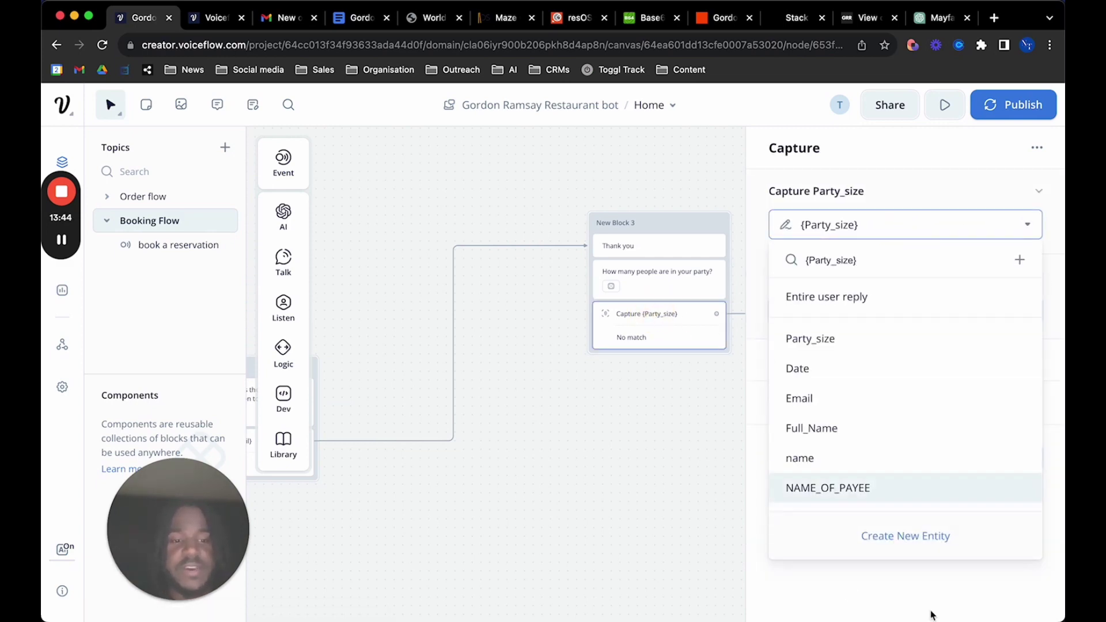
pyautogui.click(855, 585)
pyautogui.click(898, 226)
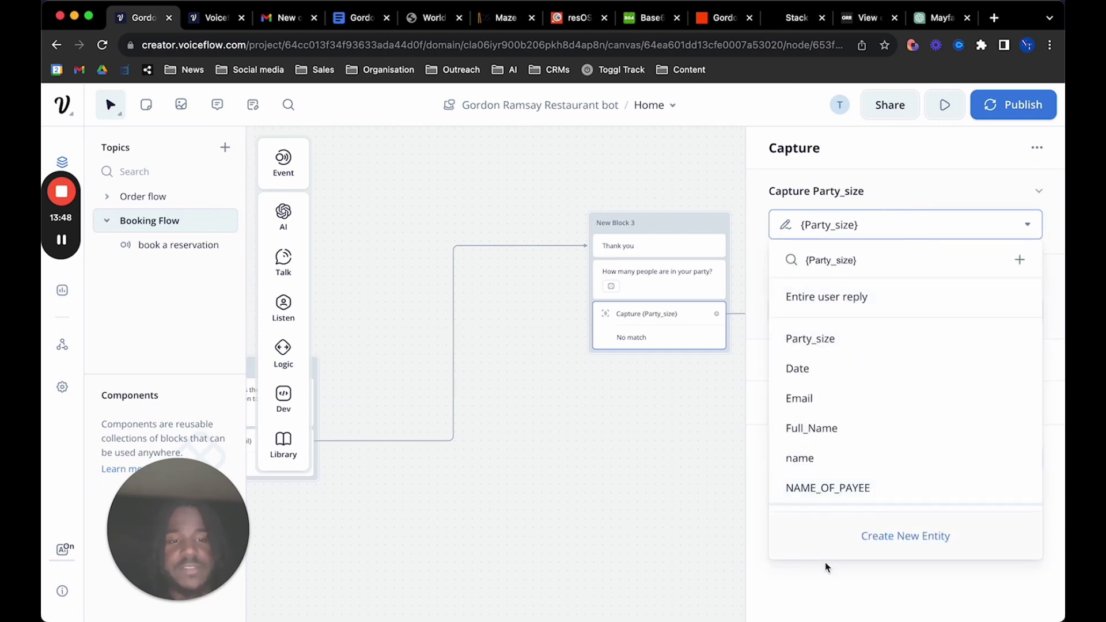
pyautogui.click(828, 568)
pyautogui.click(899, 227)
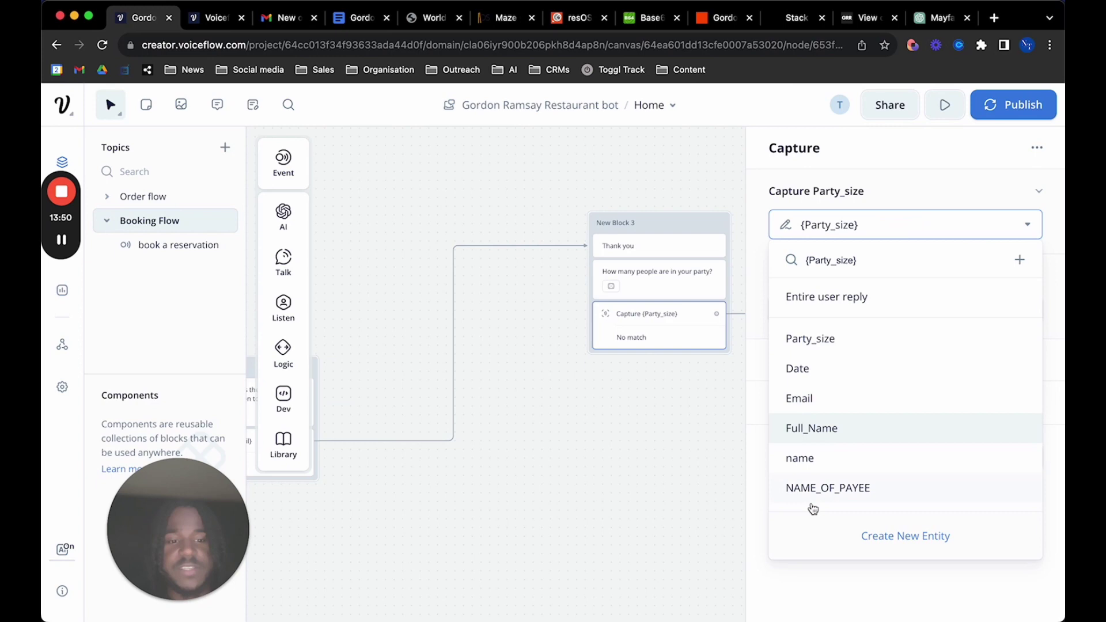
pyautogui.click(818, 538)
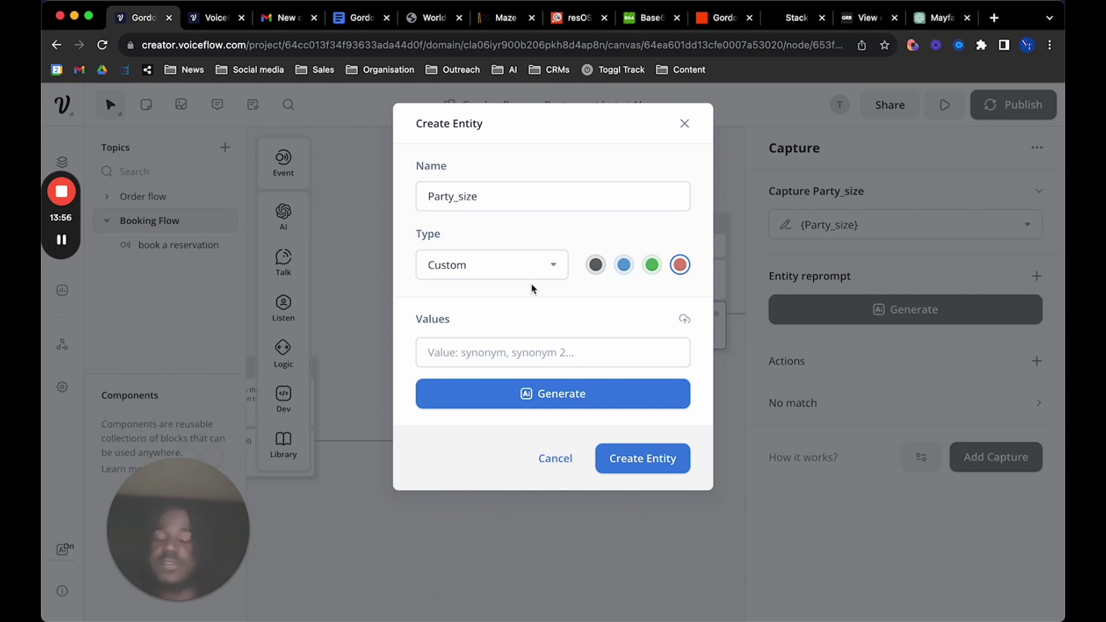
pyautogui.click(498, 192)
pyautogui.click(507, 263)
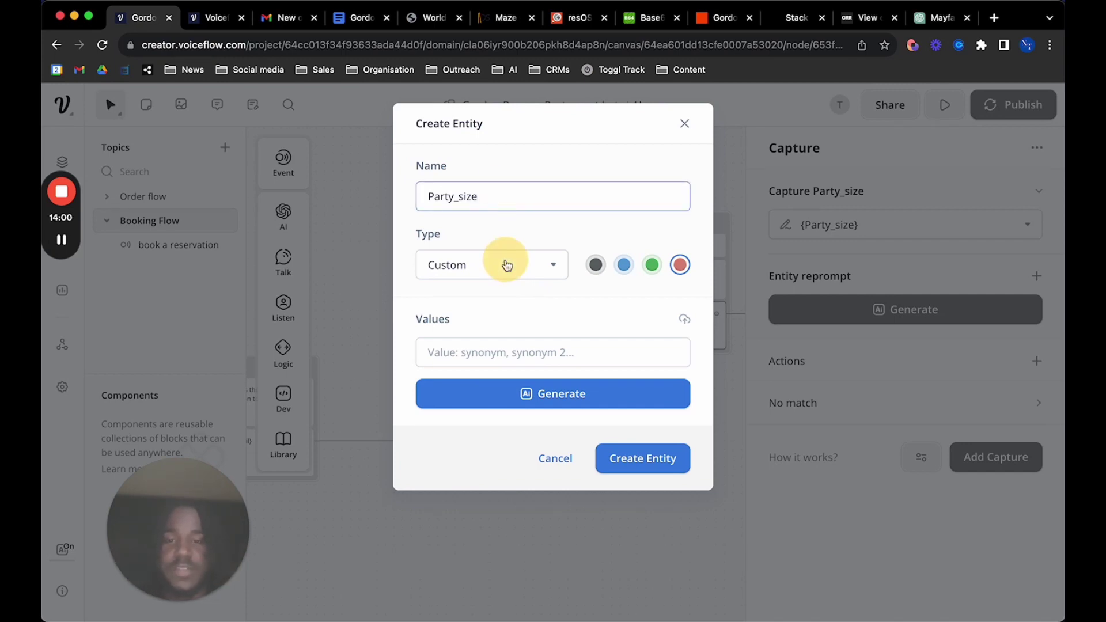
pyautogui.click(489, 366)
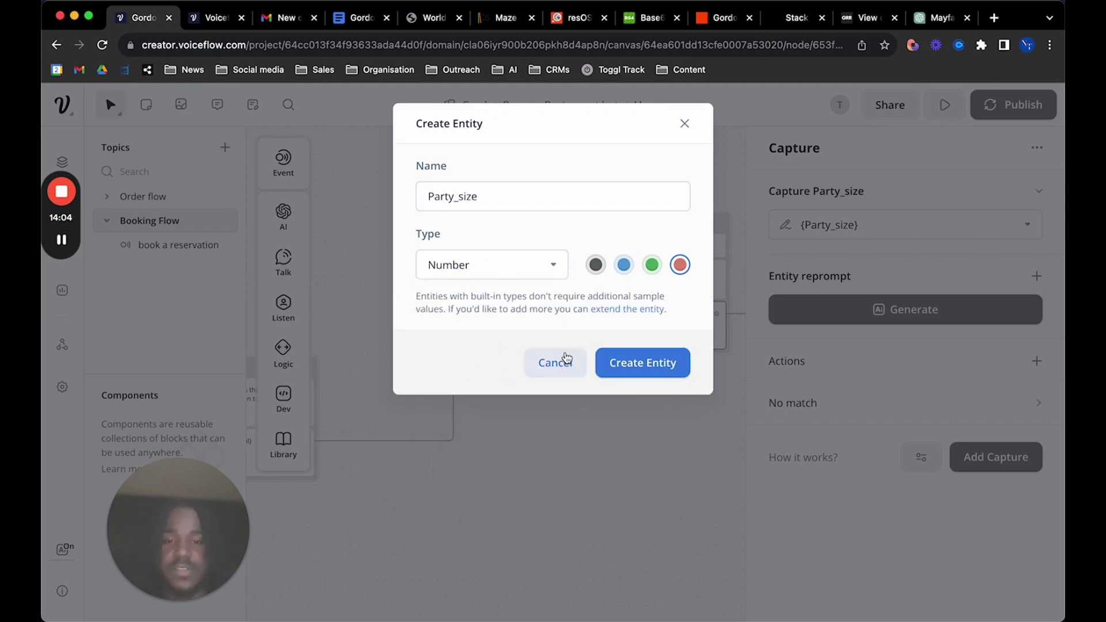
pyautogui.click(685, 123)
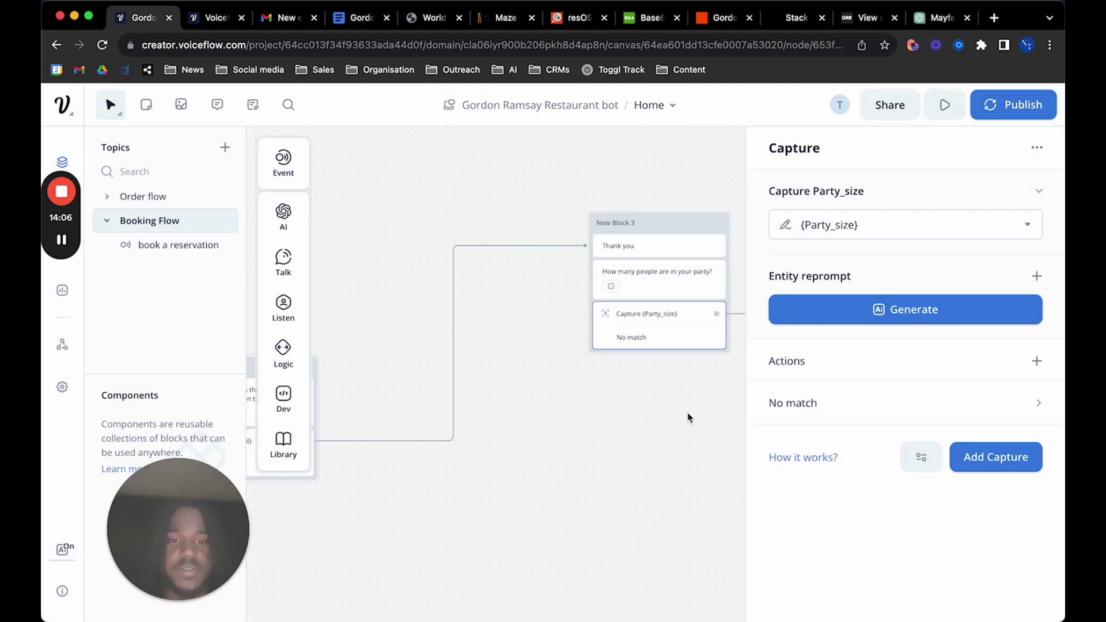
pyautogui.hscroll(6, 688, 417)
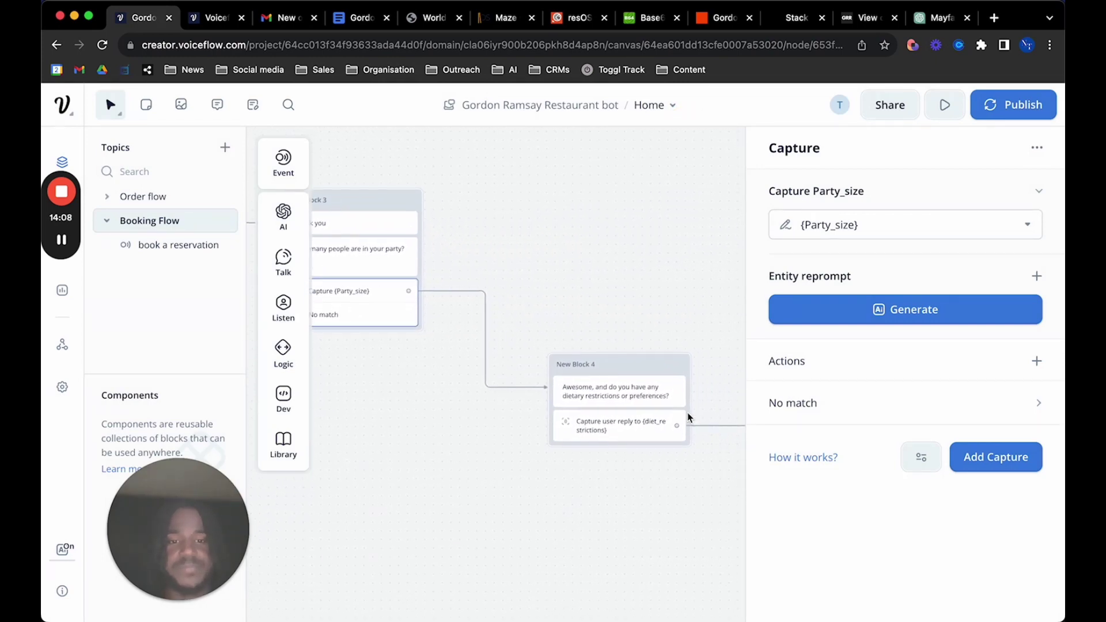
pyautogui.hscroll(4, 633, 395)
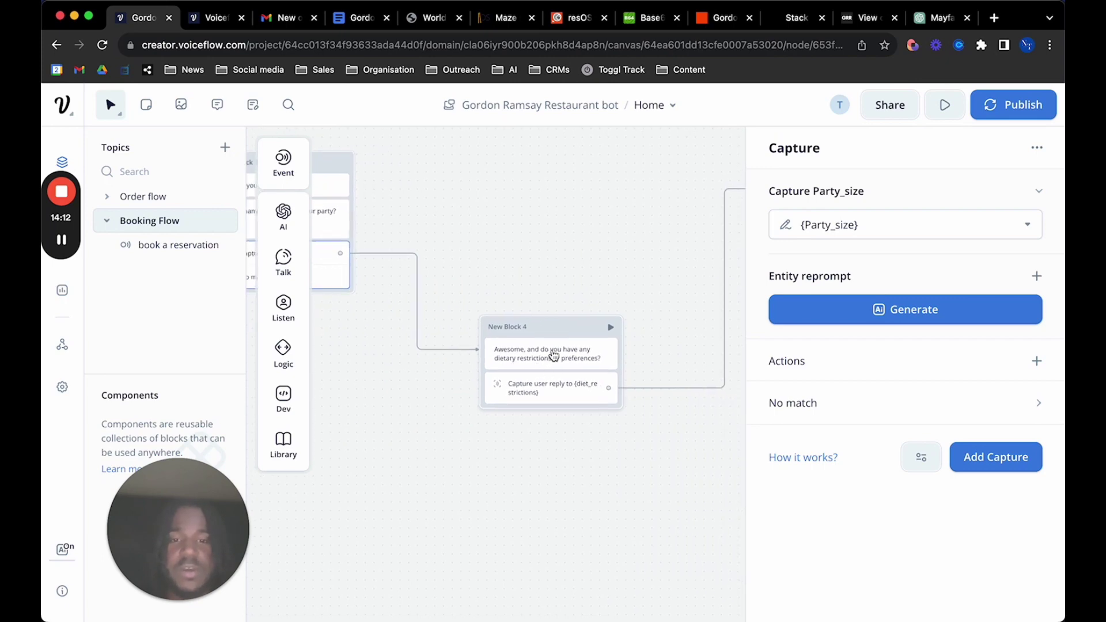
# Inspect the diet_restrictions capture step's settings
pyautogui.click(576, 391)
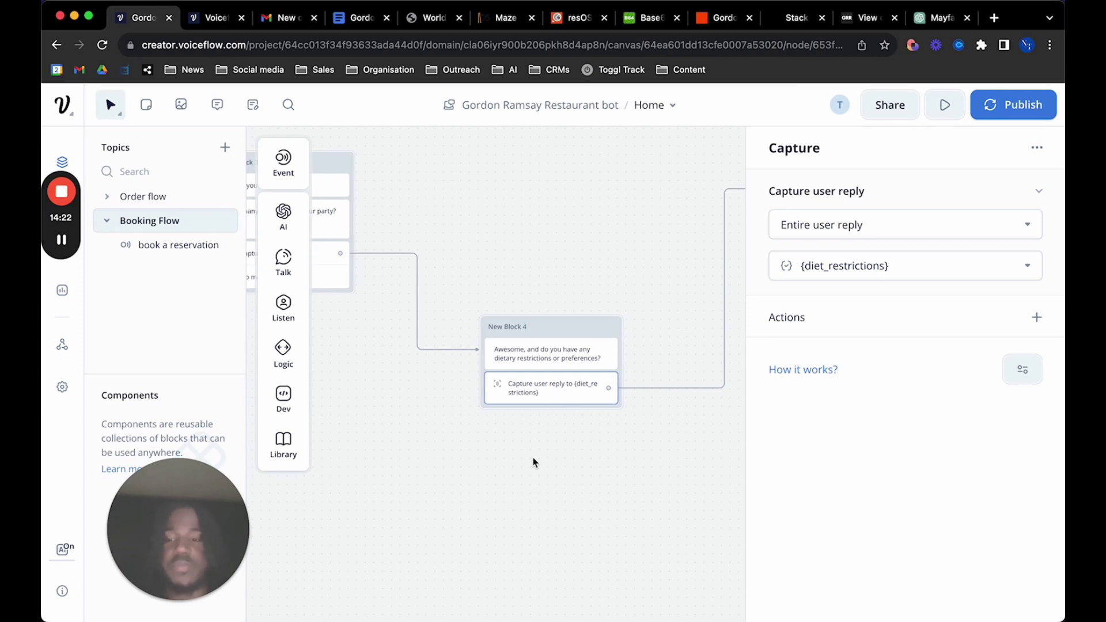
pyautogui.hscroll(5, 533, 463)
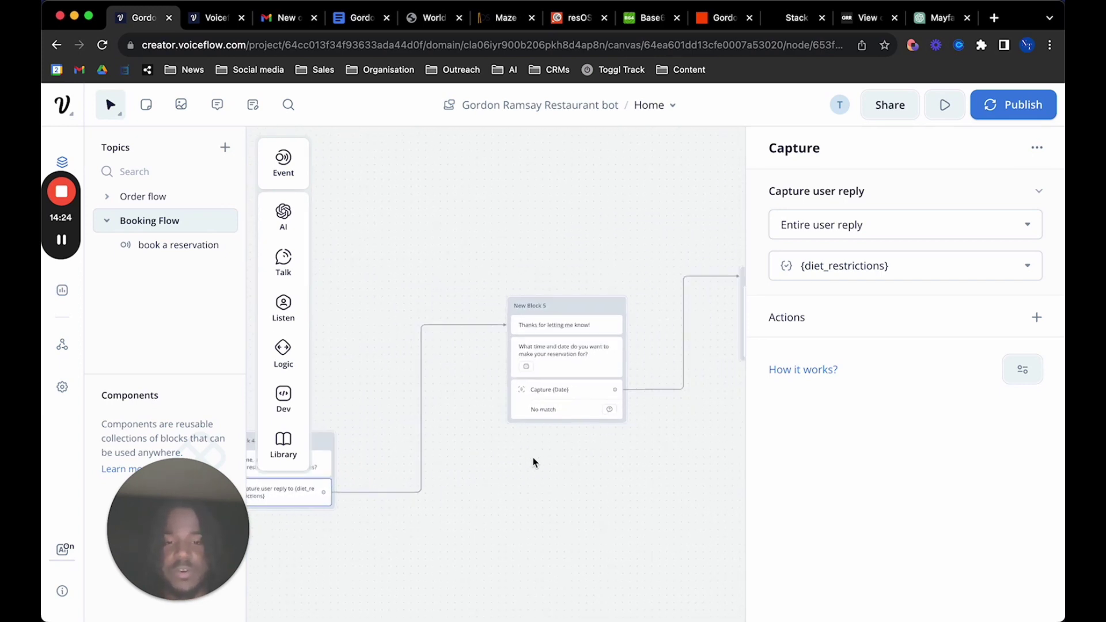
pyautogui.scroll(3, 533, 463)
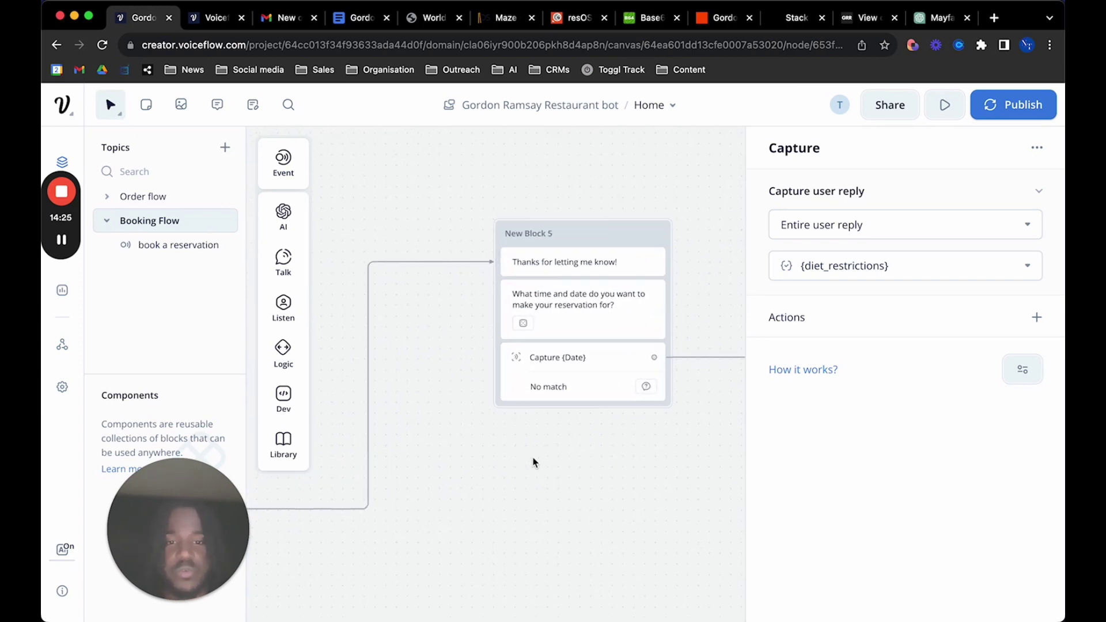
# Review the date-and-time question's text variants, then open New Block 5's Capture {Date} step
pyautogui.click(582, 305)
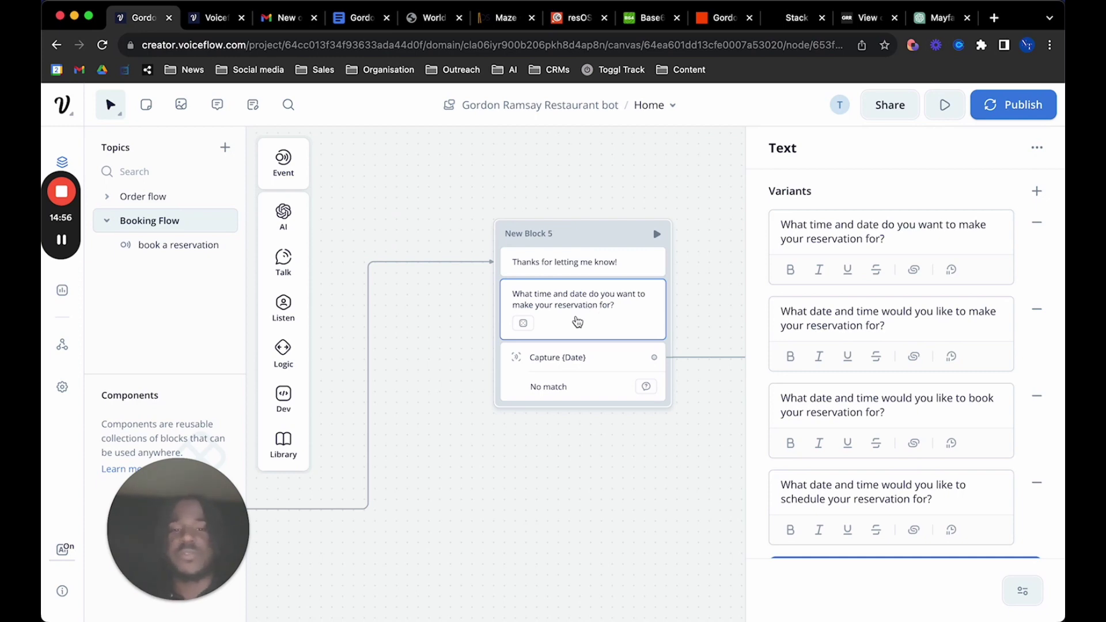
pyautogui.scroll(-5, 678, 459)
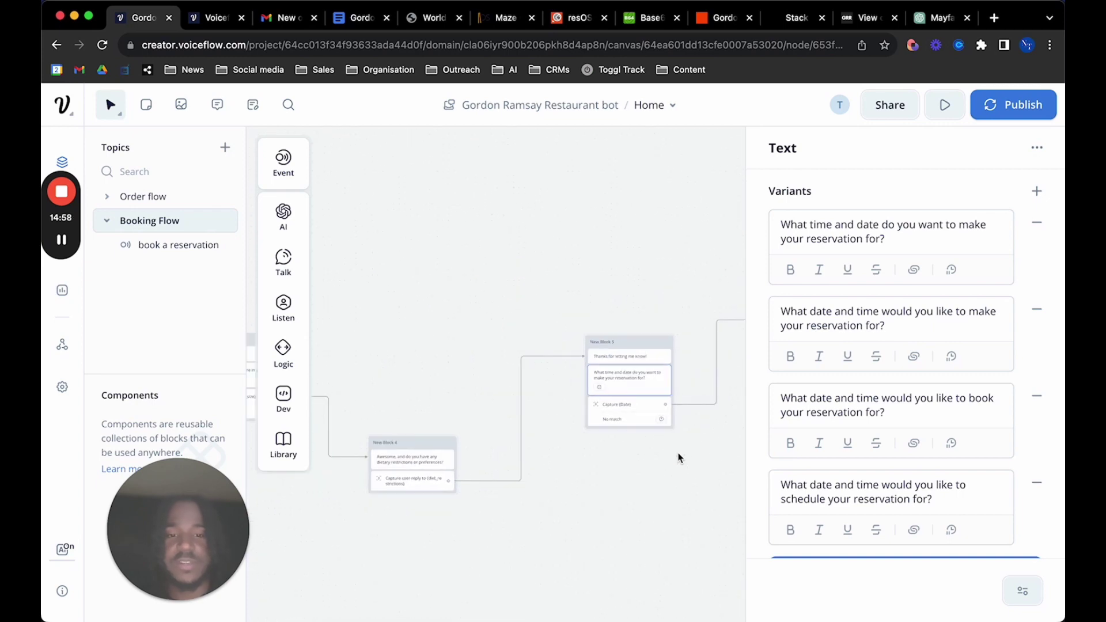
pyautogui.scroll(3, 678, 458)
pyautogui.scroll(4, 678, 458)
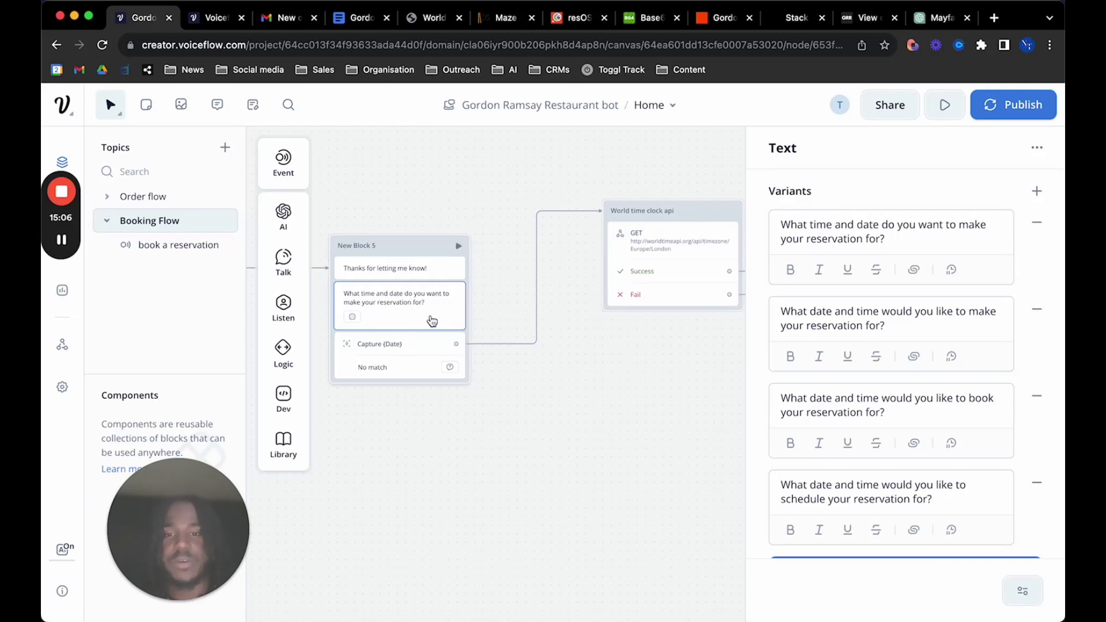
pyautogui.scroll(-1, 967, 386)
pyautogui.scroll(1, 967, 386)
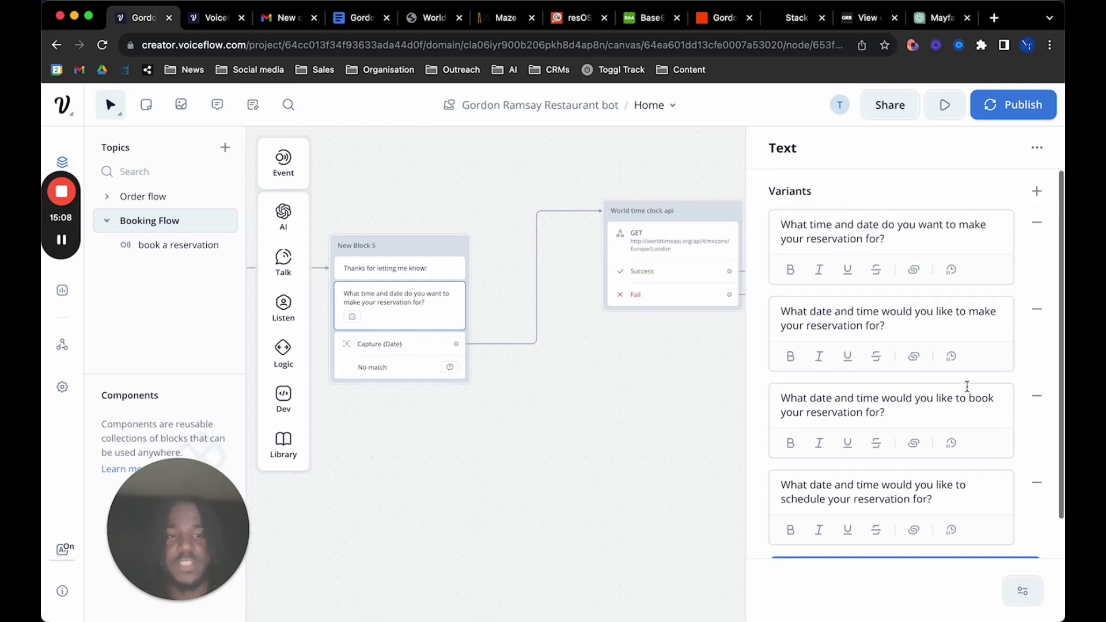
pyautogui.scroll(-1, 963, 382)
pyautogui.scroll(1, 924, 345)
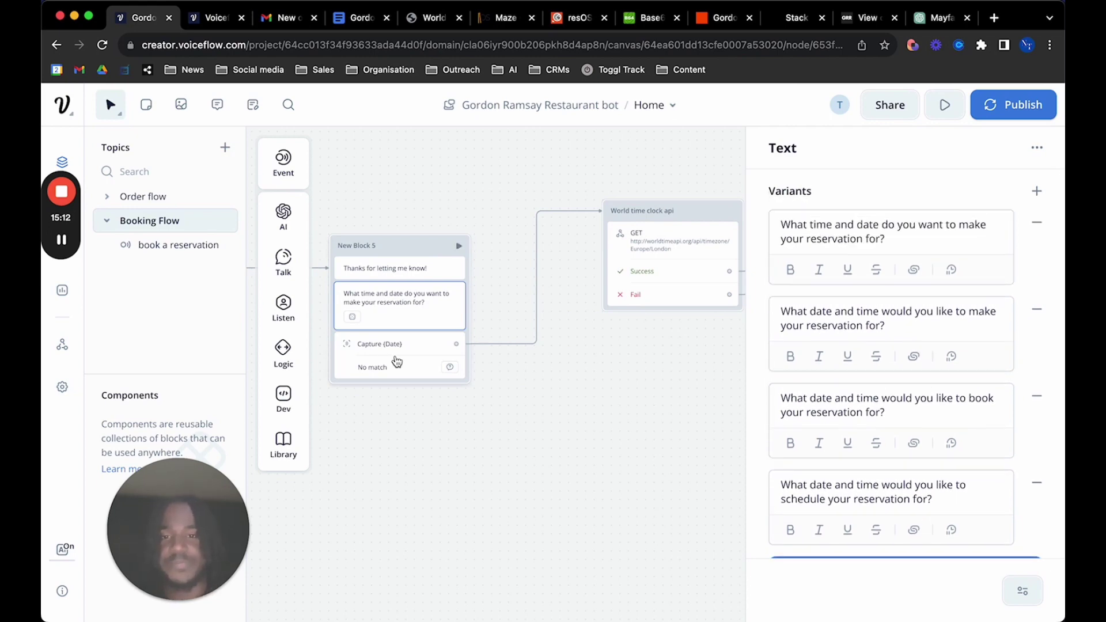
pyautogui.click(428, 353)
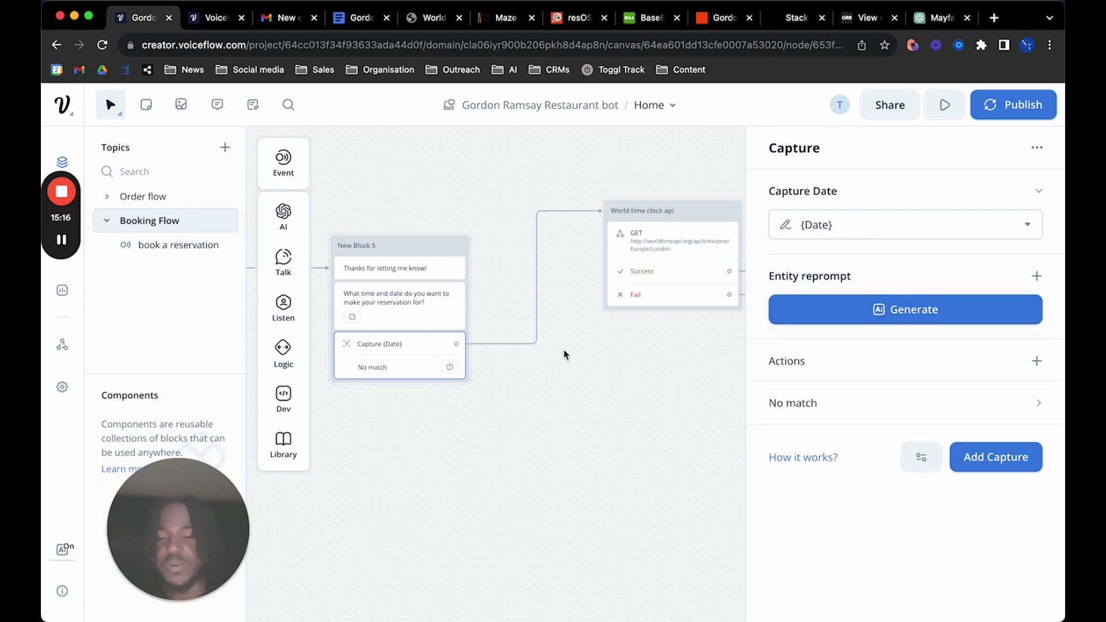
# Keep Date as the captured entity, then open the World time clock api block's settings
pyautogui.click(919, 222)
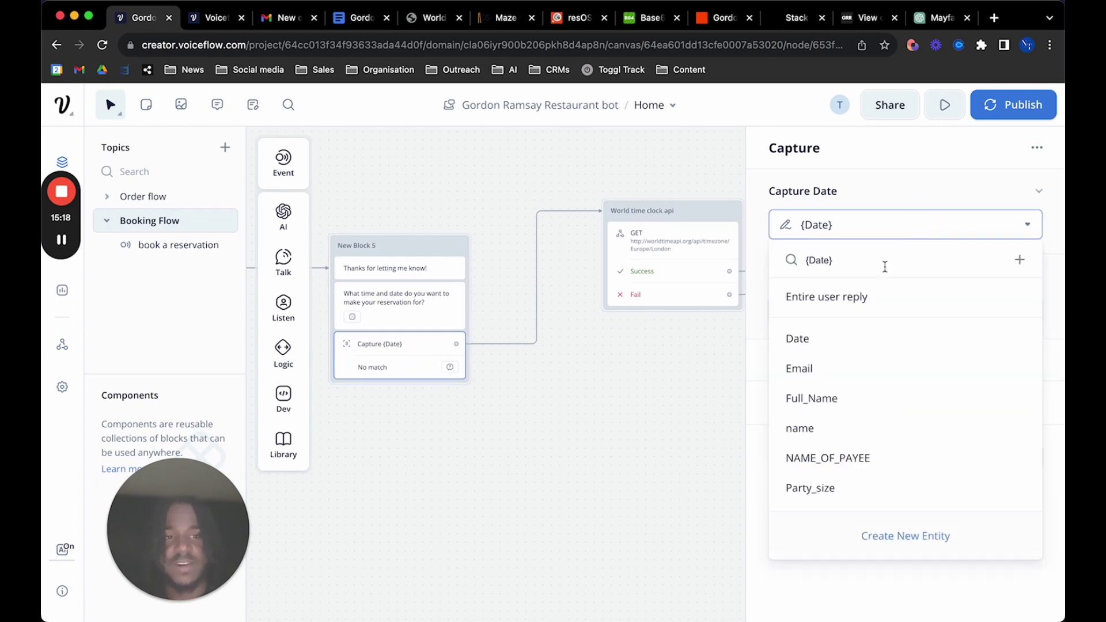
pyautogui.click(837, 345)
pyautogui.hscroll(2, 651, 333)
pyautogui.scroll(2, 651, 334)
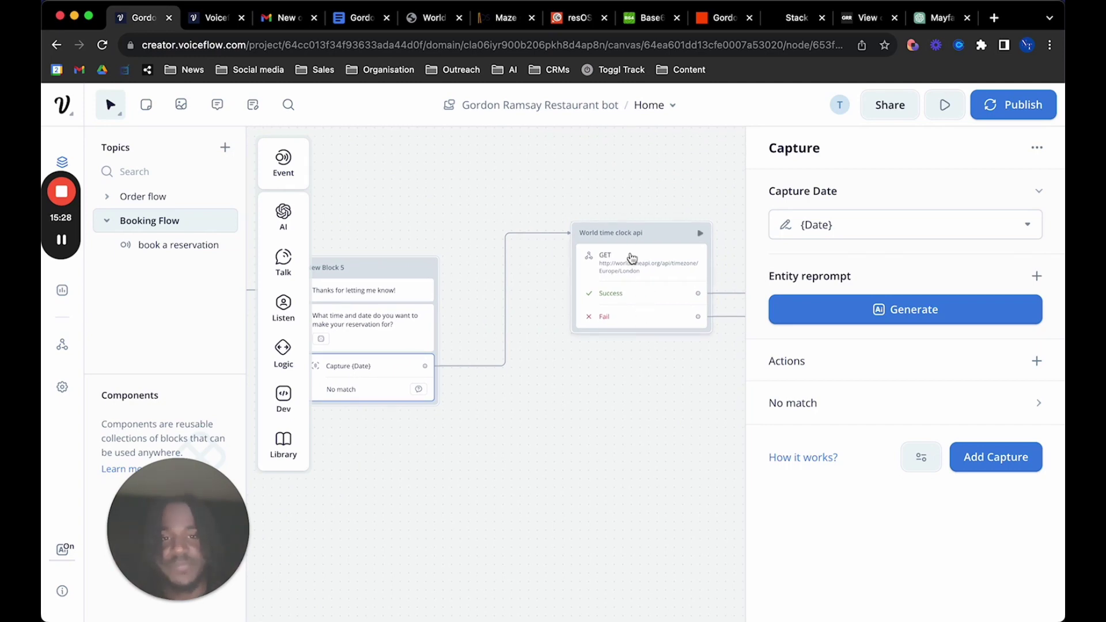
pyautogui.click(608, 328)
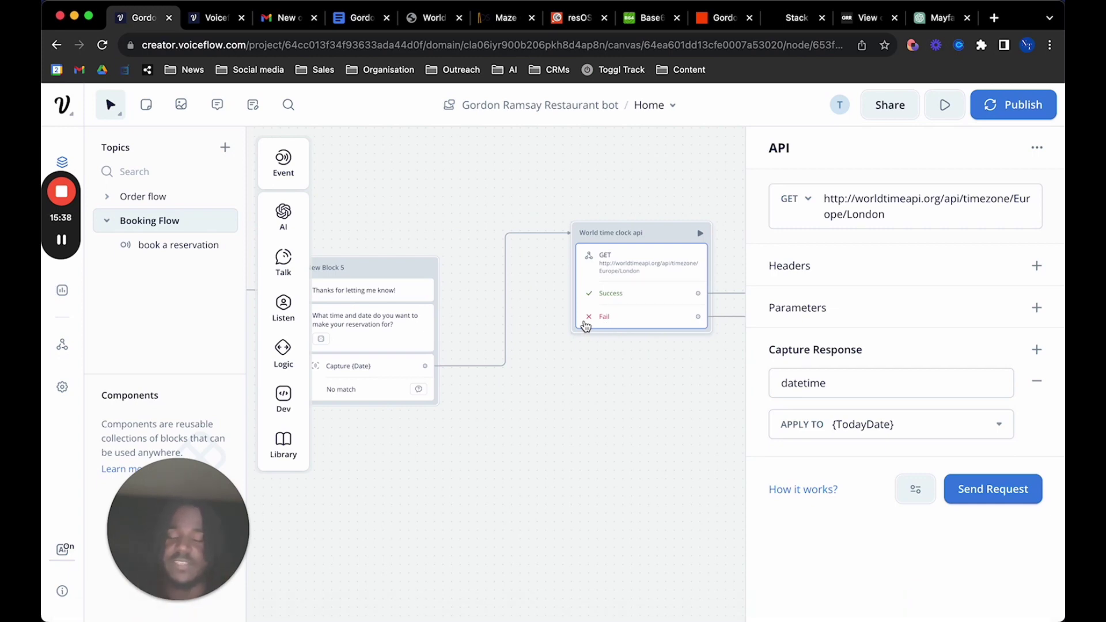
pyautogui.click(438, 19)
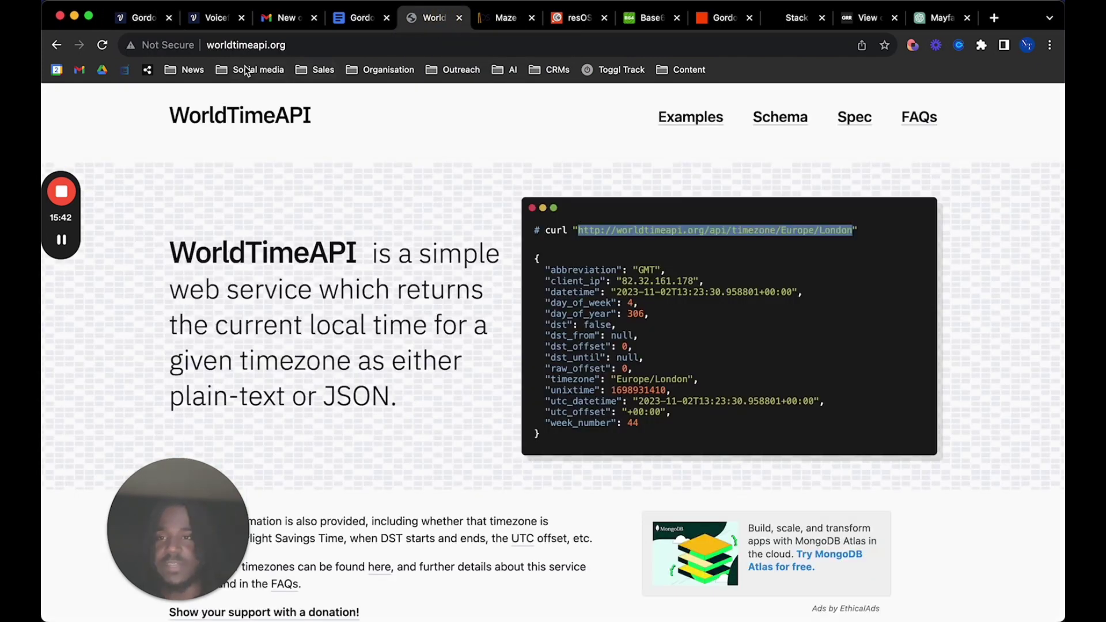
# Select the Europe/London time endpoint URL in the curl example and return to Voiceflow
pyautogui.click(604, 260)
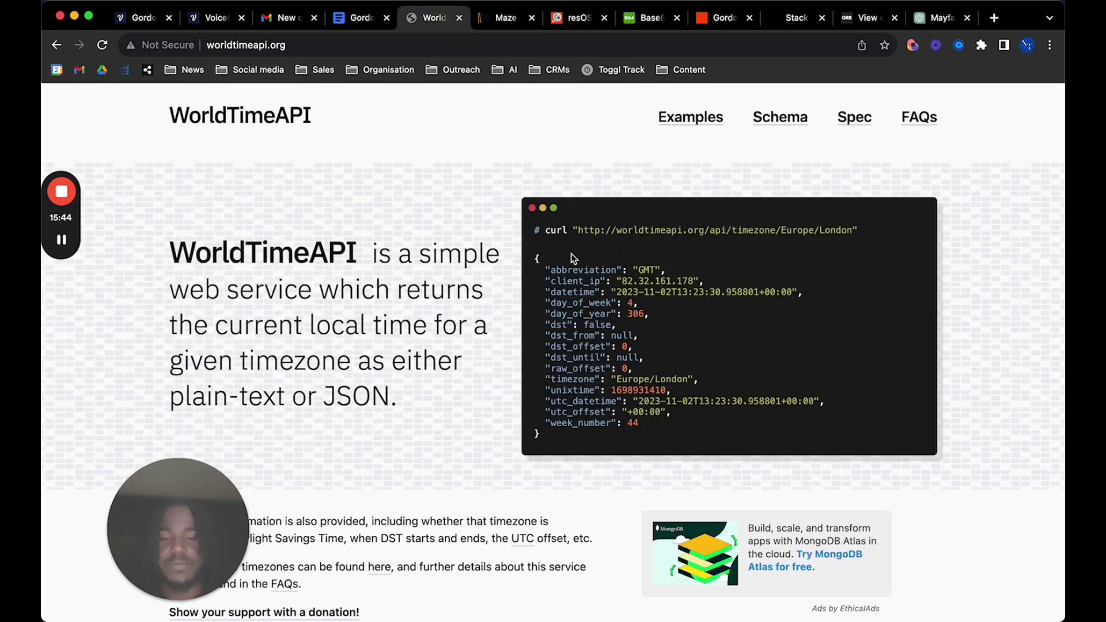
pyautogui.moveTo(576, 230); pyautogui.dragTo(853, 230)
pyautogui.press('super+c')
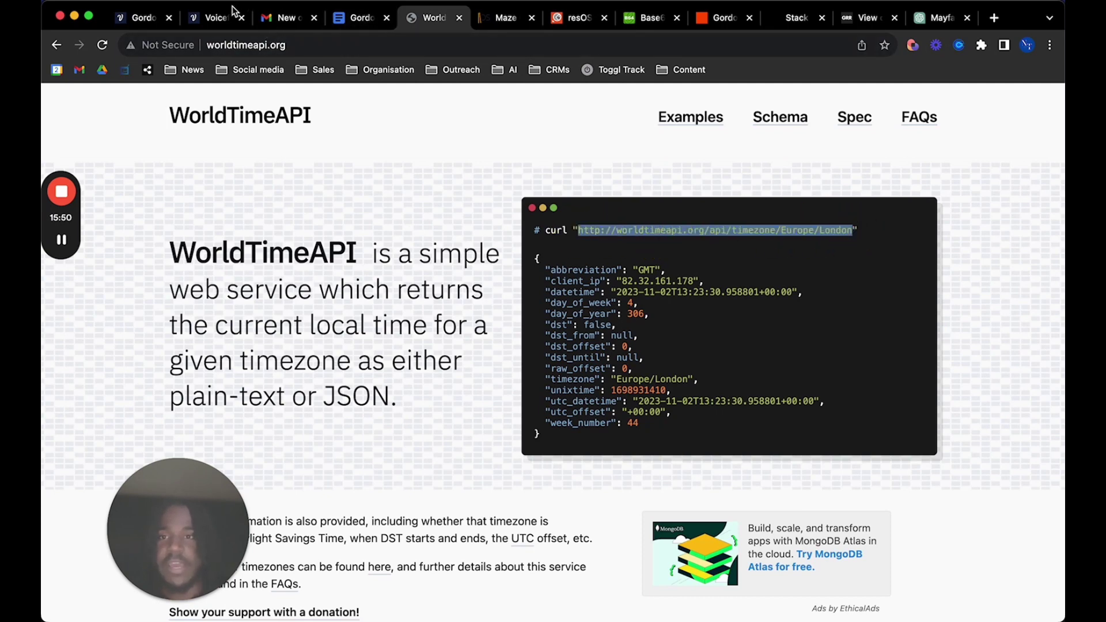
pyautogui.click(151, 20)
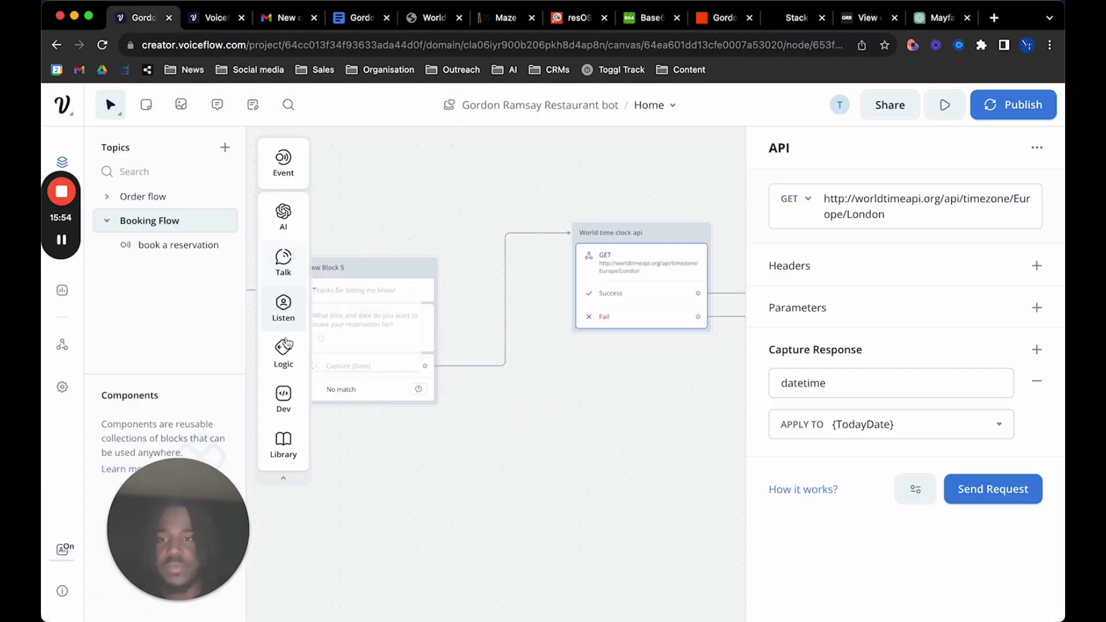
# Add a new API step and paste the Europe/London WorldTimeAPI URL as its request URL
pyautogui.moveTo(283, 398)
pyautogui.moveTo(354, 398); pyautogui.dragTo(628, 445)
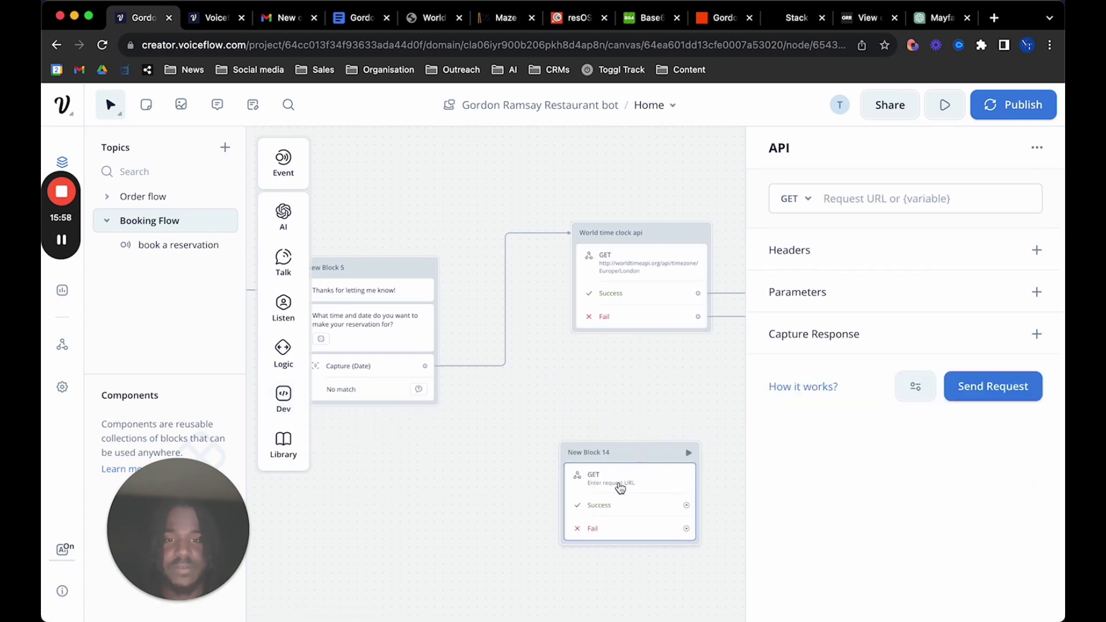
pyautogui.click(872, 200)
pyautogui.press('super+v')
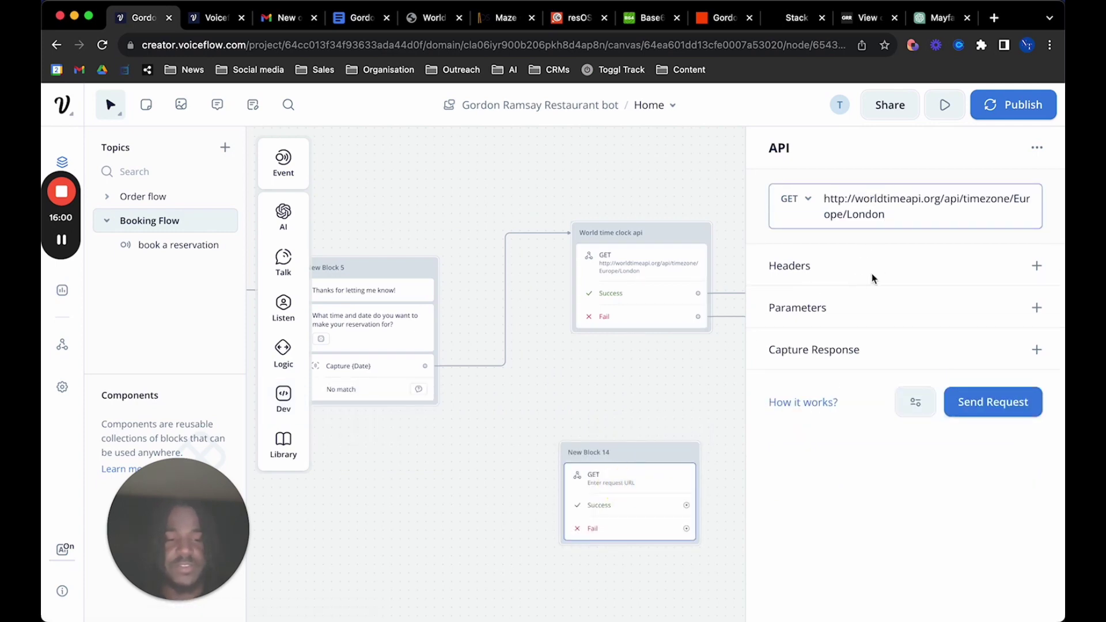
# Capture the response key datetime into {TodayDate} and compare it with the WorldTimeAPI sample response
pyautogui.click(657, 290)
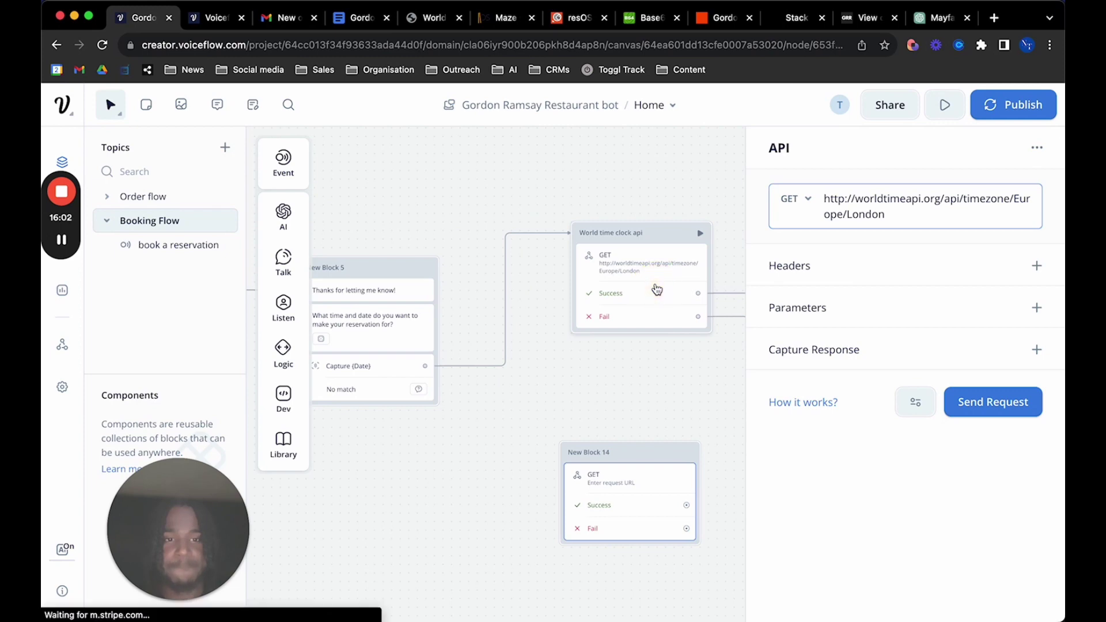
pyautogui.click(638, 482)
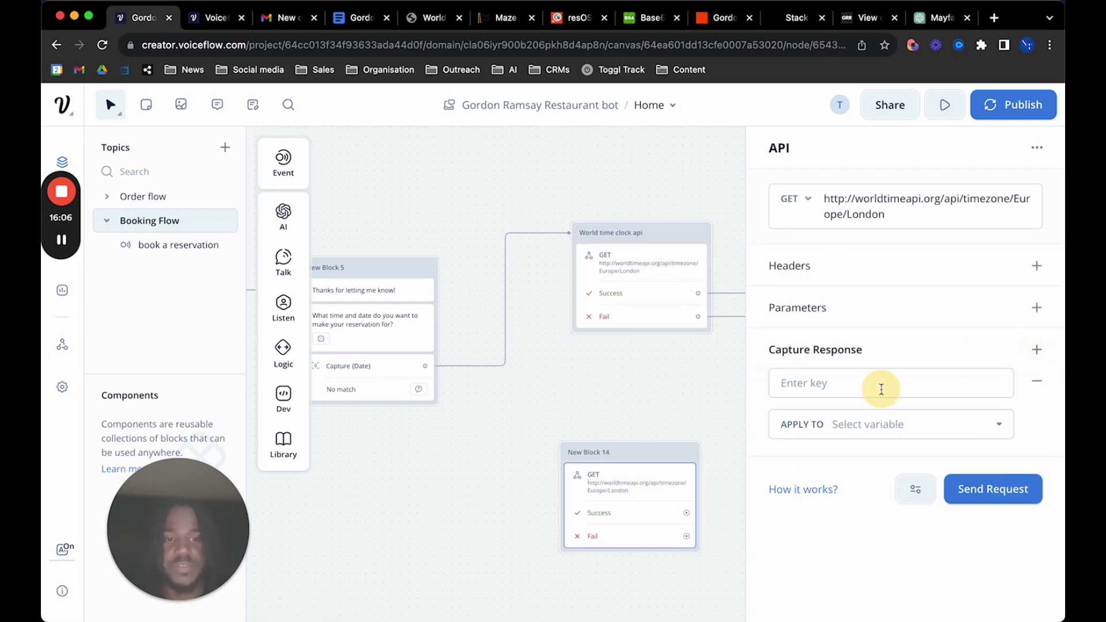
pyautogui.click(882, 389)
pyautogui.write('datetime')
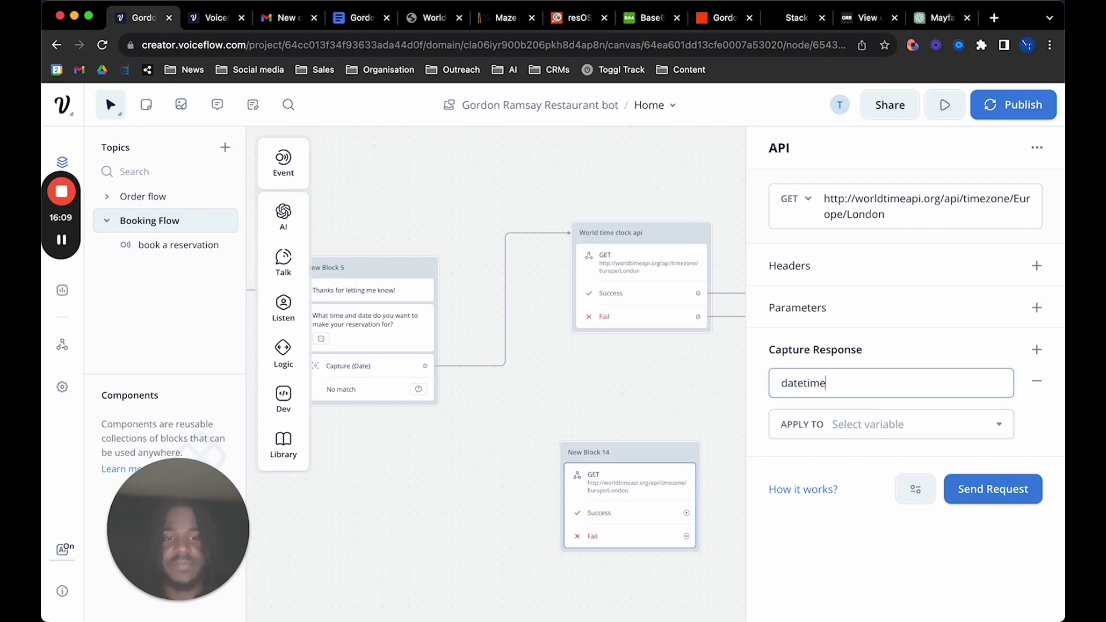
pyautogui.click(663, 293)
pyautogui.click(849, 377)
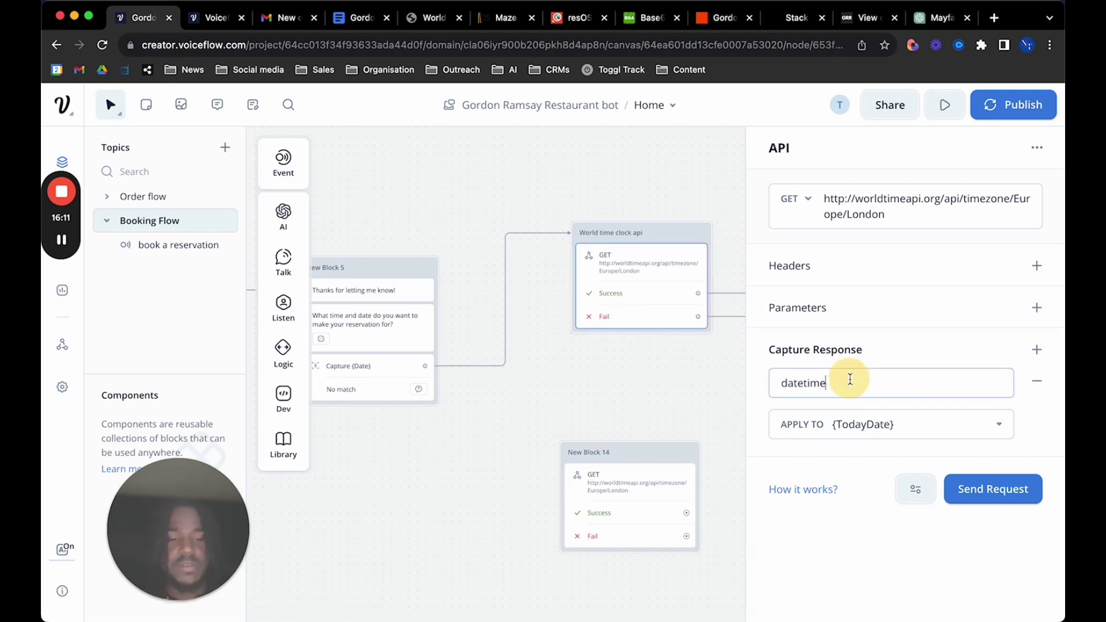
pyautogui.click(902, 423)
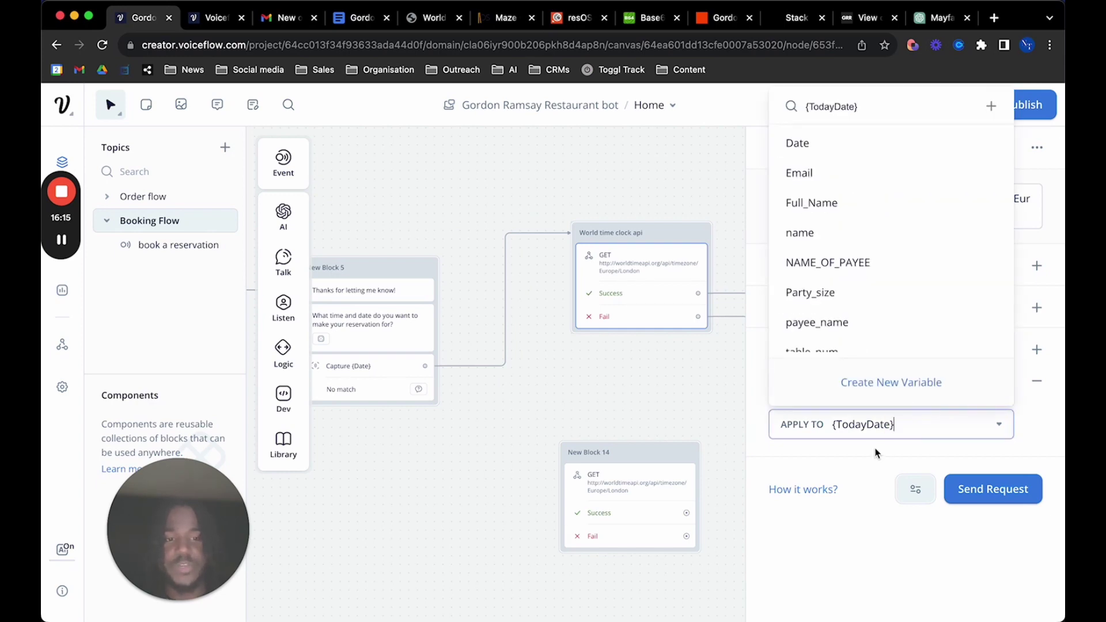
pyautogui.click(429, 23)
pyautogui.click(733, 230)
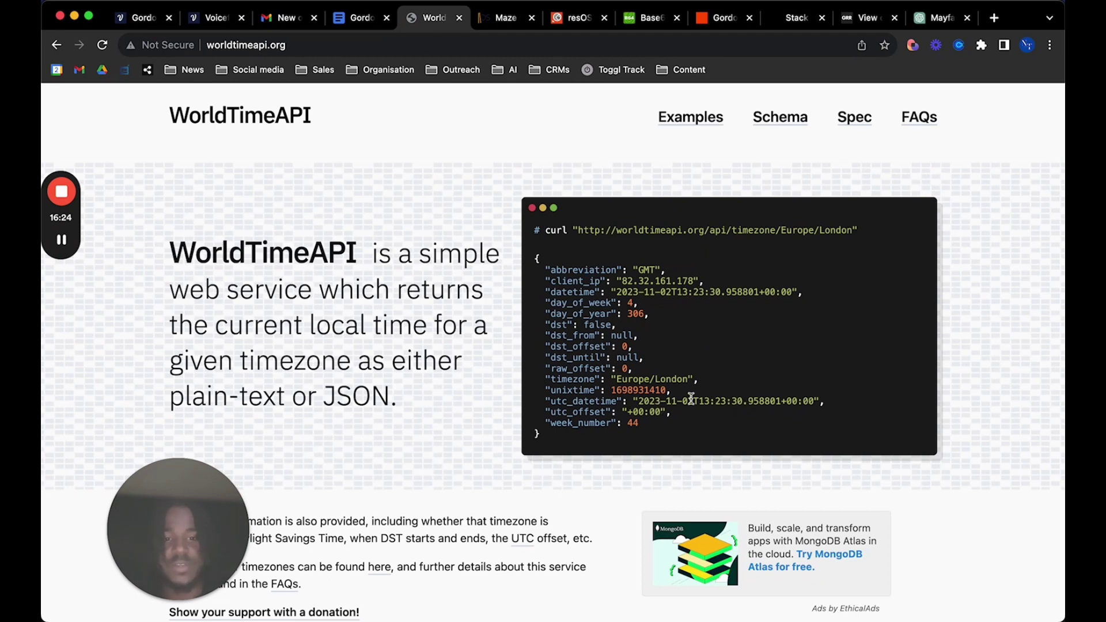
# Highlight the date and time portions of the sample utc_datetime value, then return to the Voiceflow canvas
pyautogui.click(654, 401)
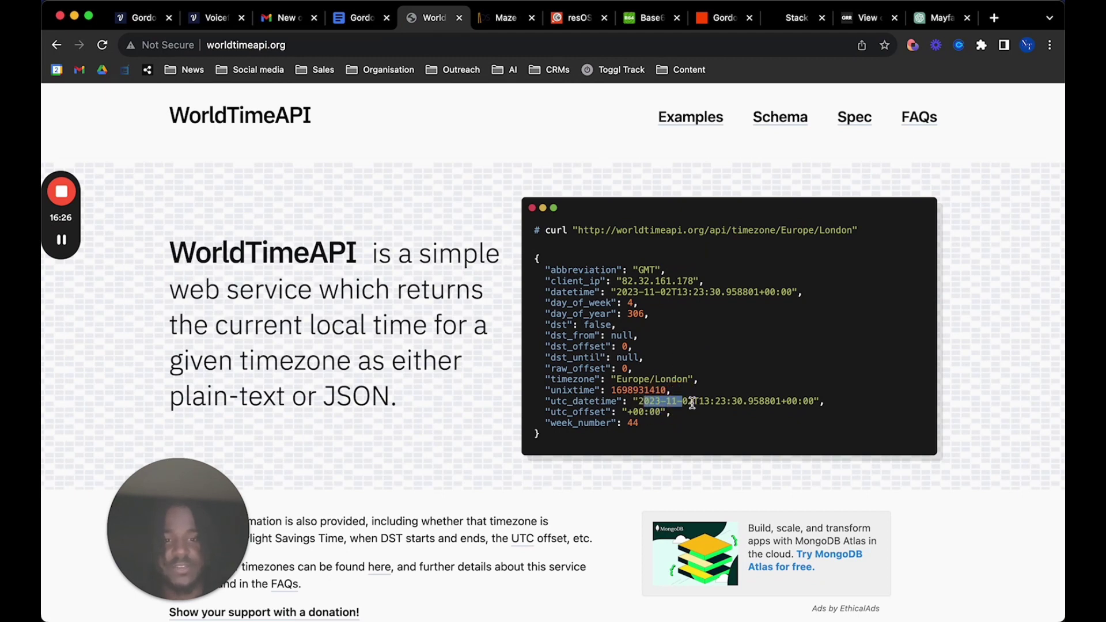
pyautogui.click(686, 402)
pyautogui.moveTo(691, 402); pyautogui.dragTo(743, 402)
pyautogui.click(697, 403)
pyautogui.click(742, 374)
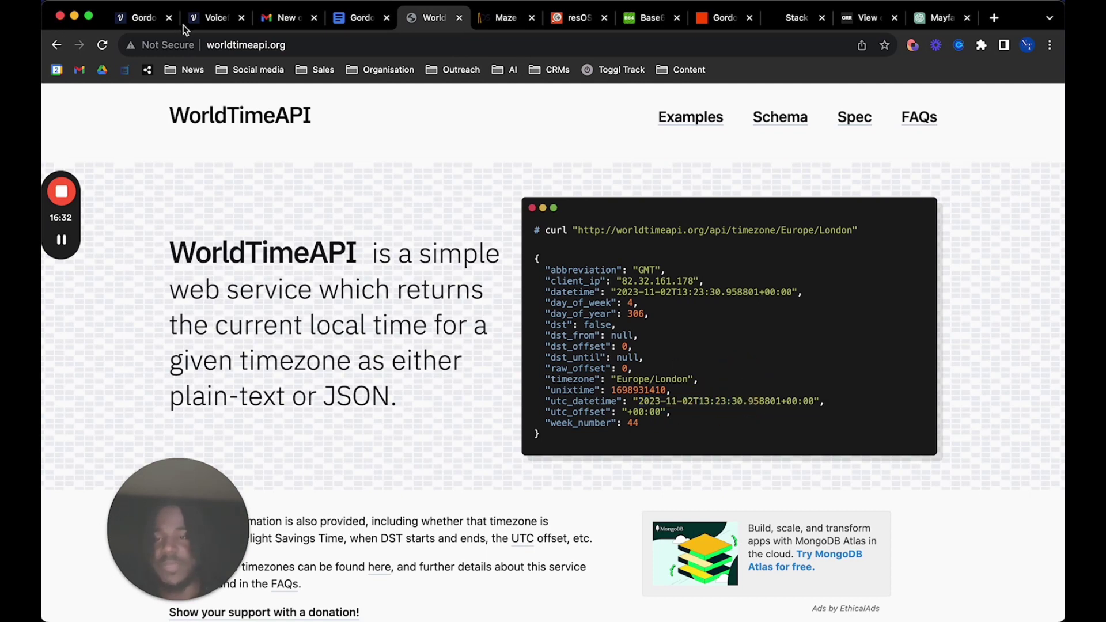
pyautogui.click(203, 24)
pyautogui.click(141, 18)
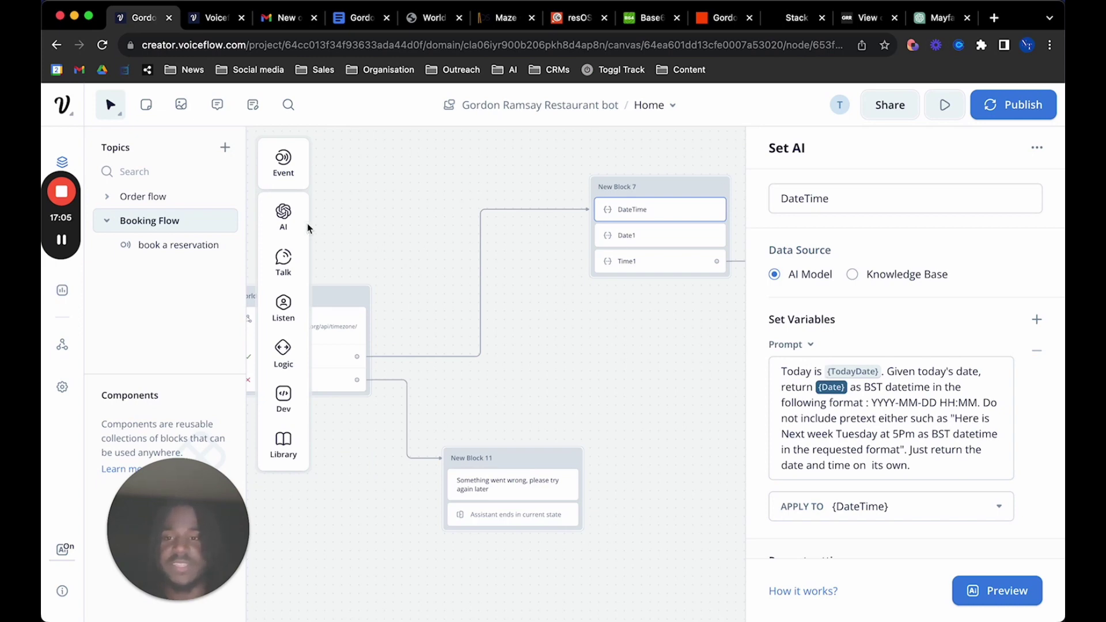
# In the DateTime AI step's prompt, change the example '5Pm' to '5pm' and check its output variable
pyautogui.moveTo(284, 216)
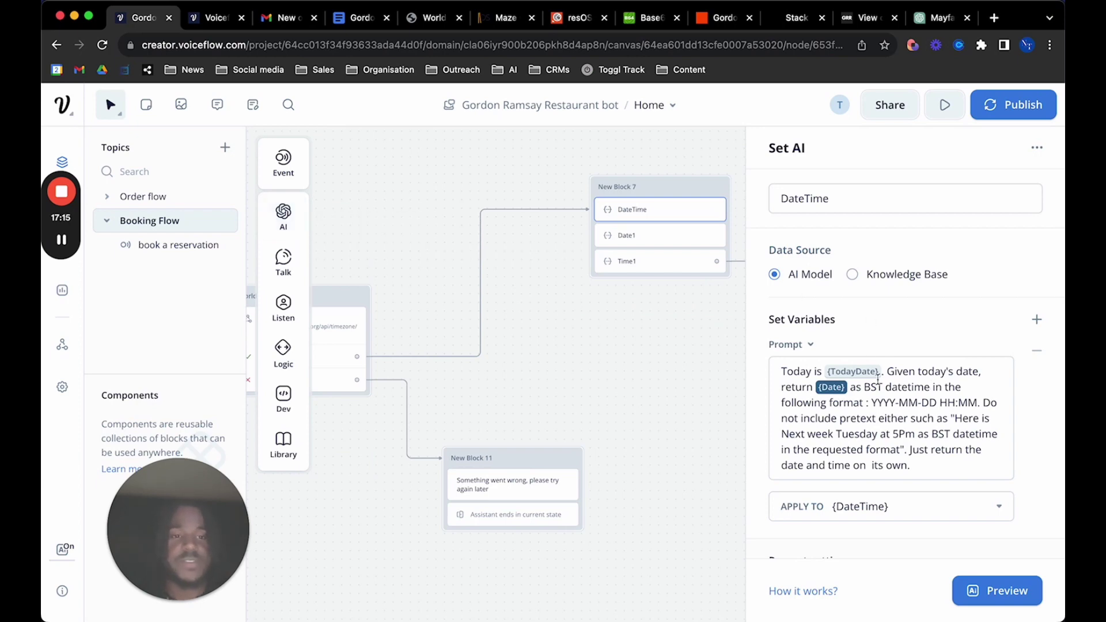
pyautogui.doubleClick(837, 197)
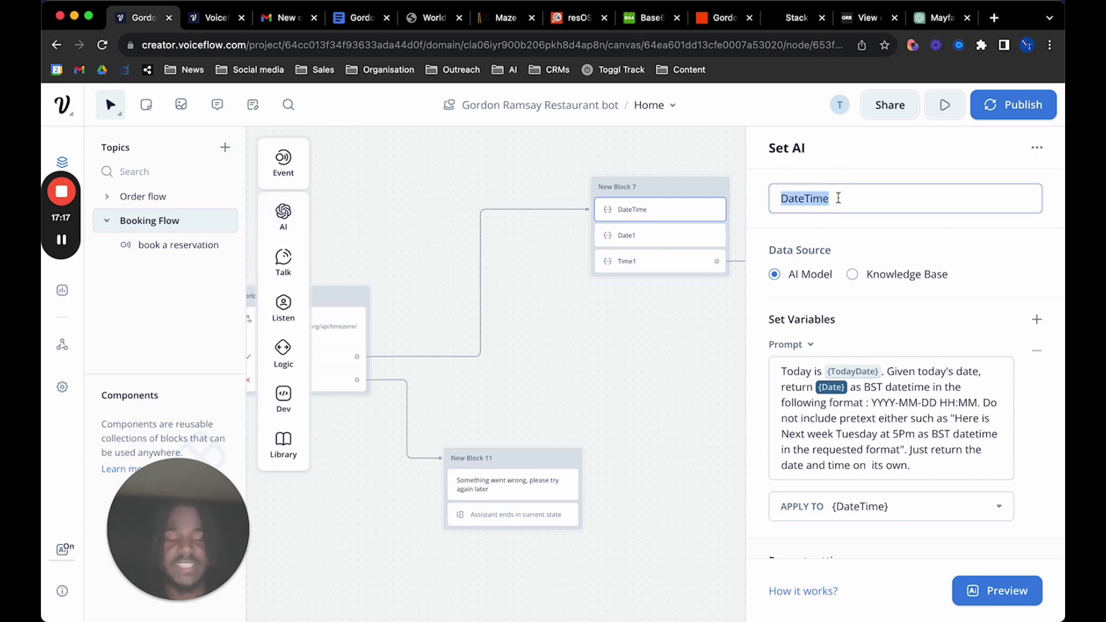
pyautogui.click(837, 196)
pyautogui.scroll(-3, 858, 426)
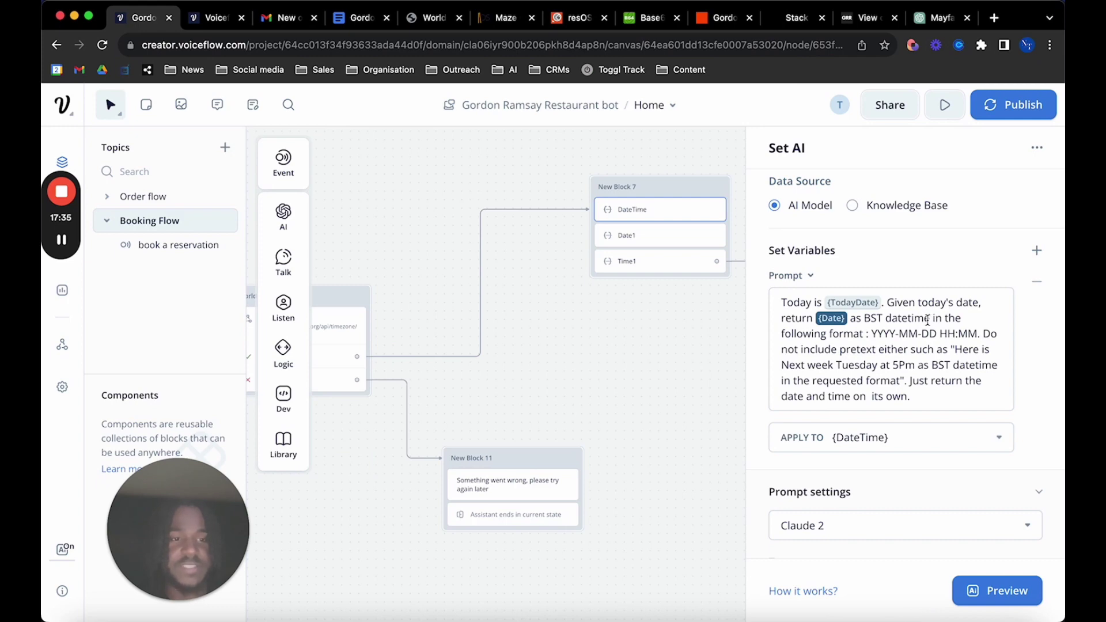
pyautogui.moveTo(872, 334); pyautogui.dragTo(978, 336)
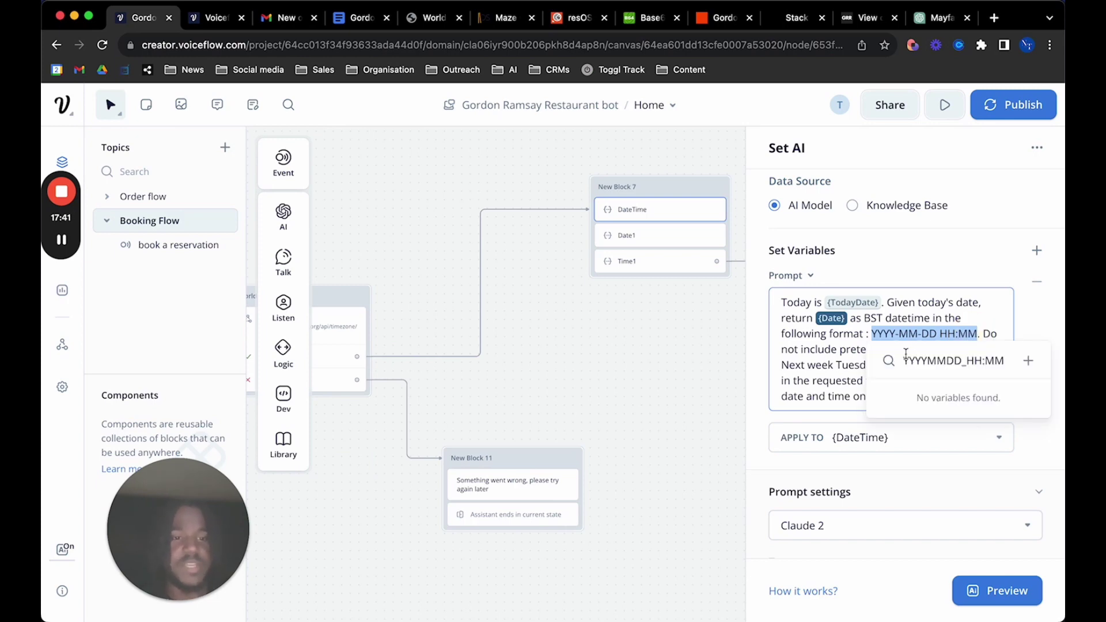
pyautogui.click(842, 369)
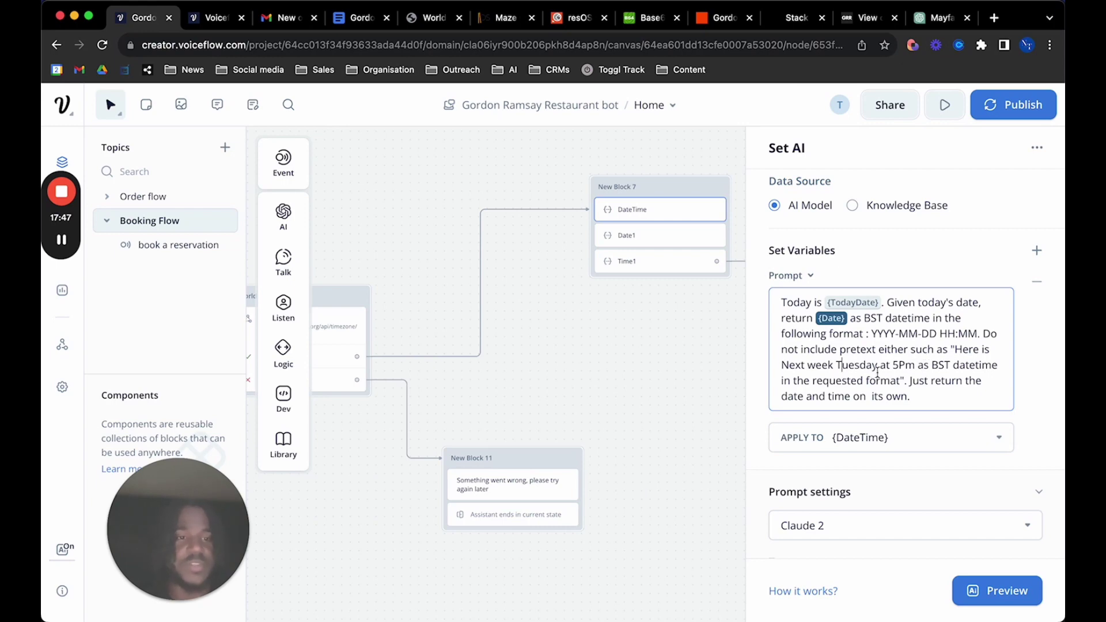
pyautogui.click(905, 366)
pyautogui.press('BackSpace')
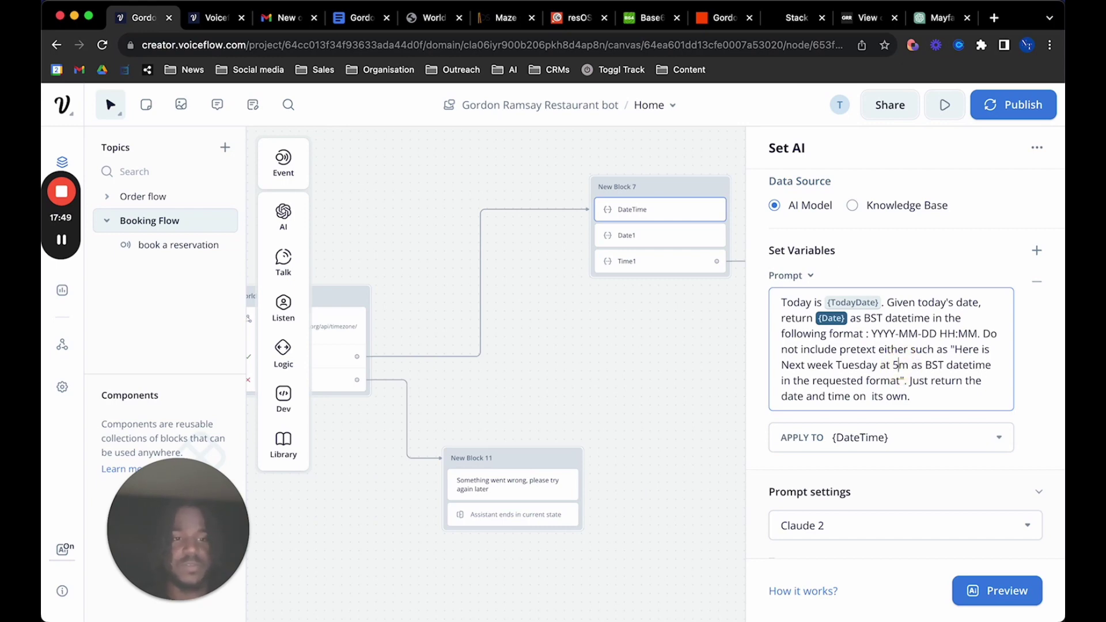
pyautogui.write('p')
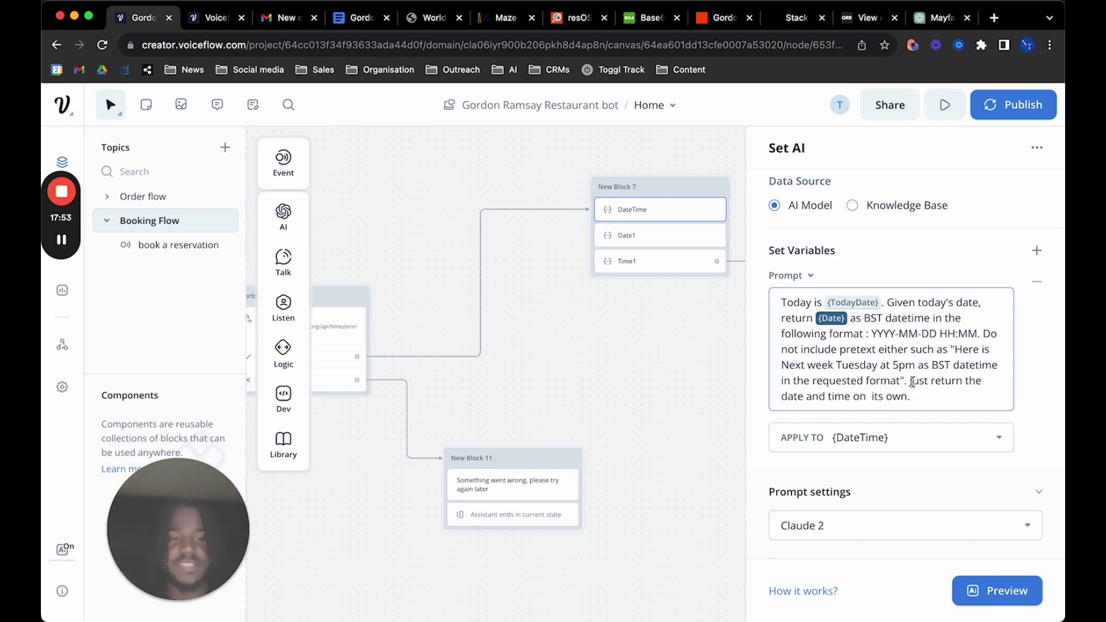
pyautogui.click(911, 442)
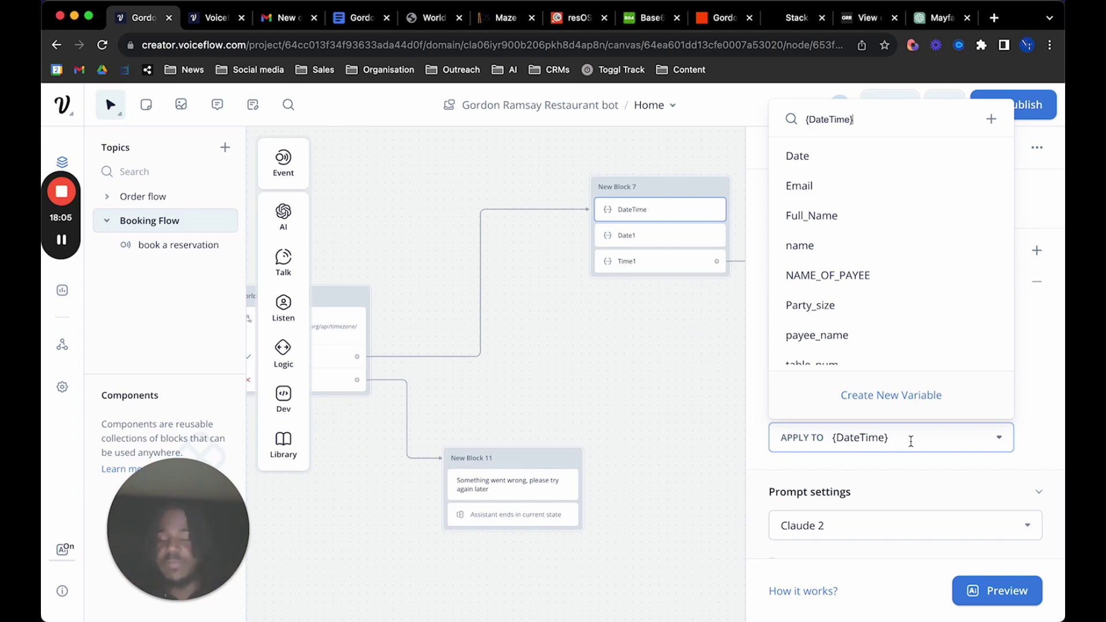
# Look over the DateTime prompt's date-time format and Claude 2 model settings, then open the Date1 step
pyautogui.click(1043, 356)
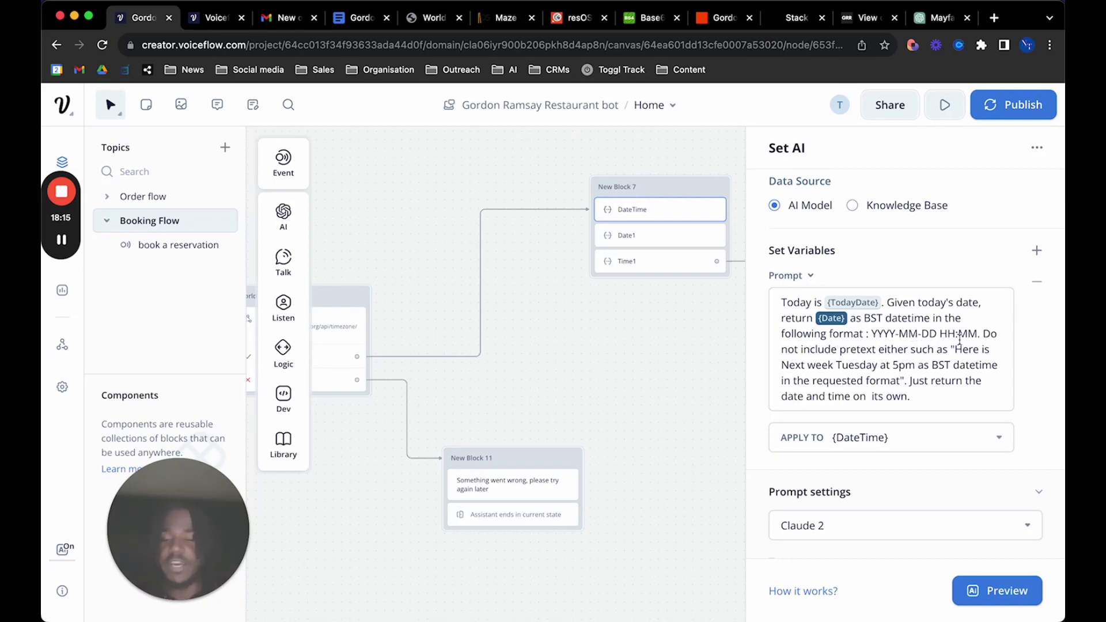
pyautogui.scroll(-5, 778, 376)
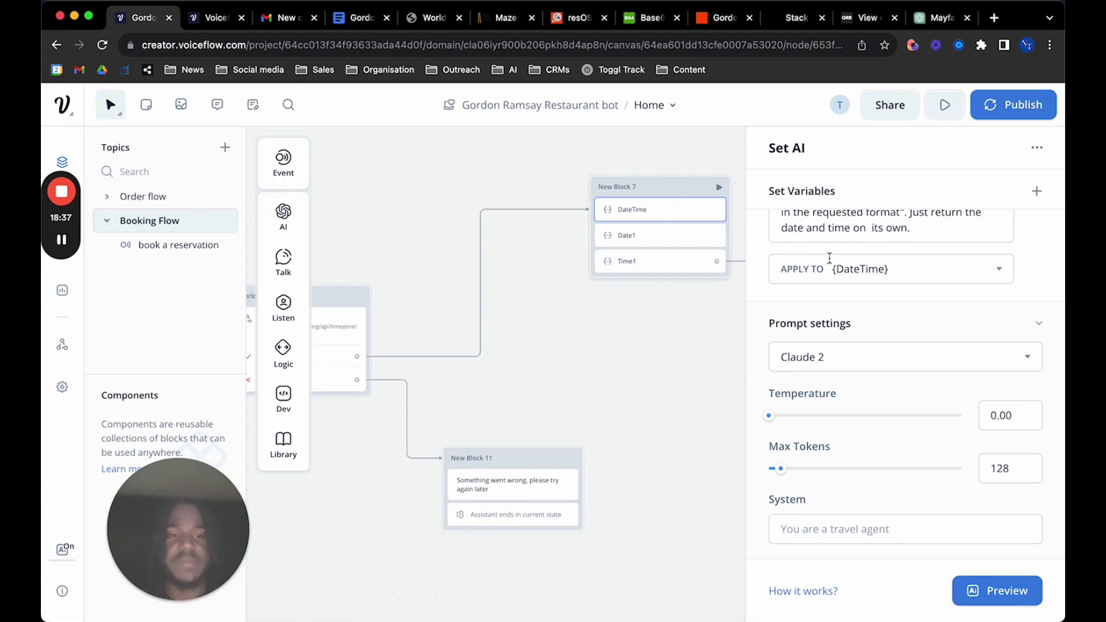
pyautogui.scroll(4, 829, 259)
pyautogui.moveTo(873, 374); pyautogui.dragTo(980, 375)
pyautogui.click(671, 241)
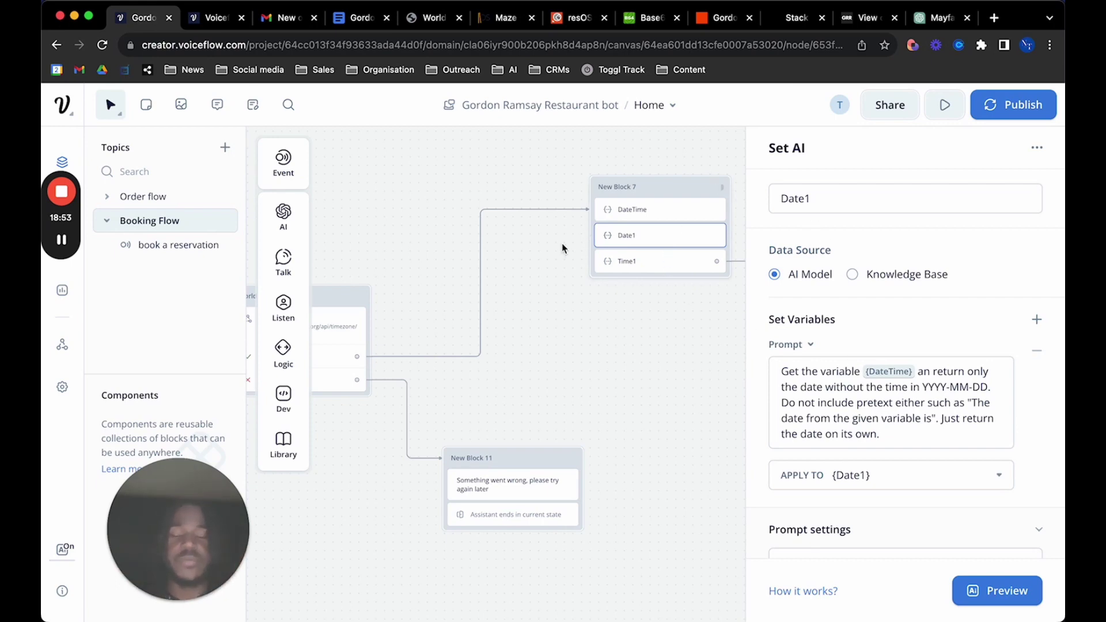
# Inspect the Date1 step's name and prompt, including the YYYY-MM-DD format and example pretext sentence
pyautogui.click(840, 196)
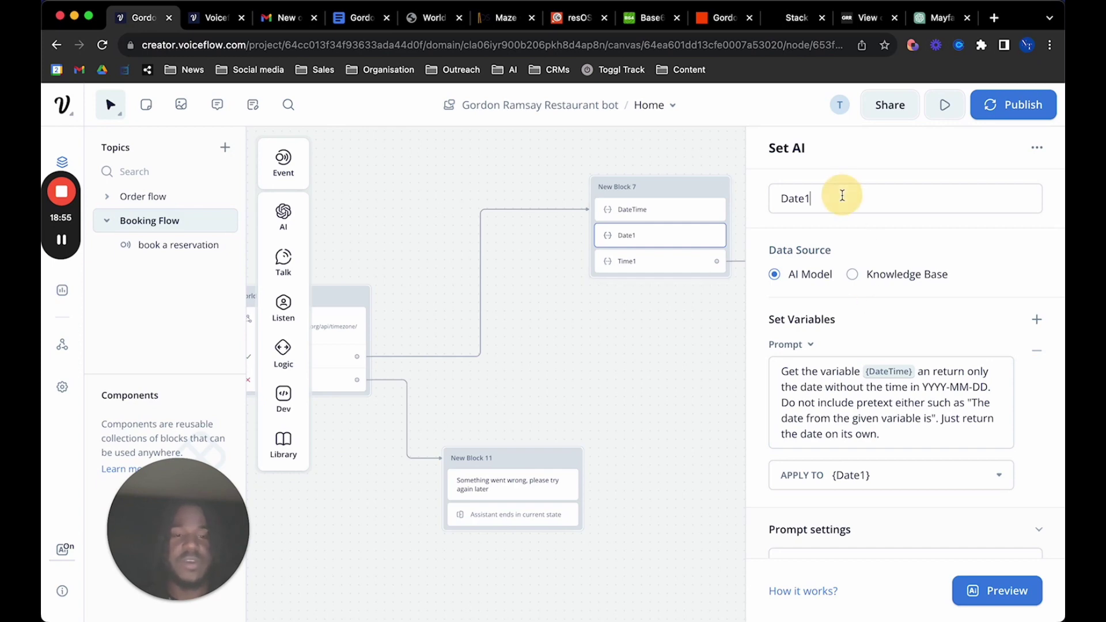
pyautogui.doubleClick(834, 198)
pyautogui.click(832, 198)
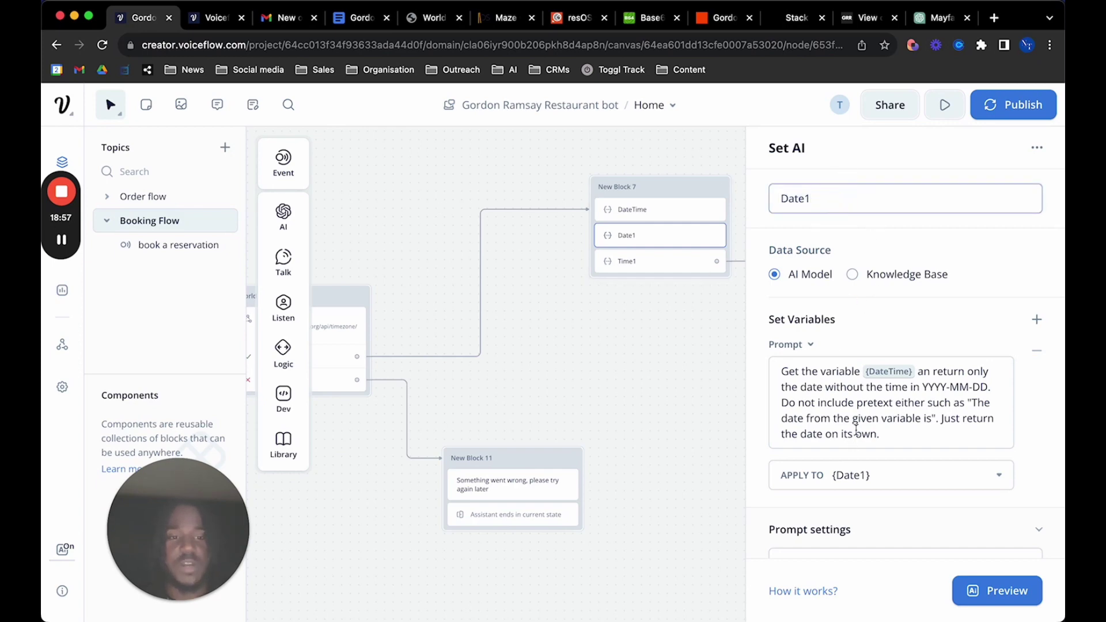
pyautogui.scroll(-1, 869, 408)
pyautogui.click(785, 327)
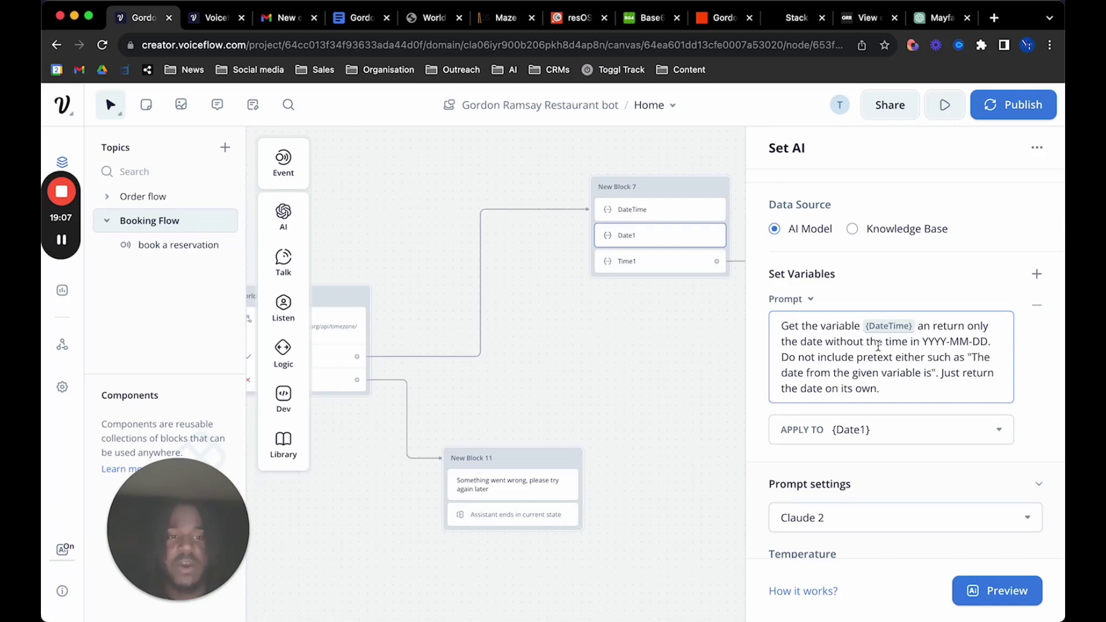
pyautogui.moveTo(922, 342); pyautogui.dragTo(989, 342)
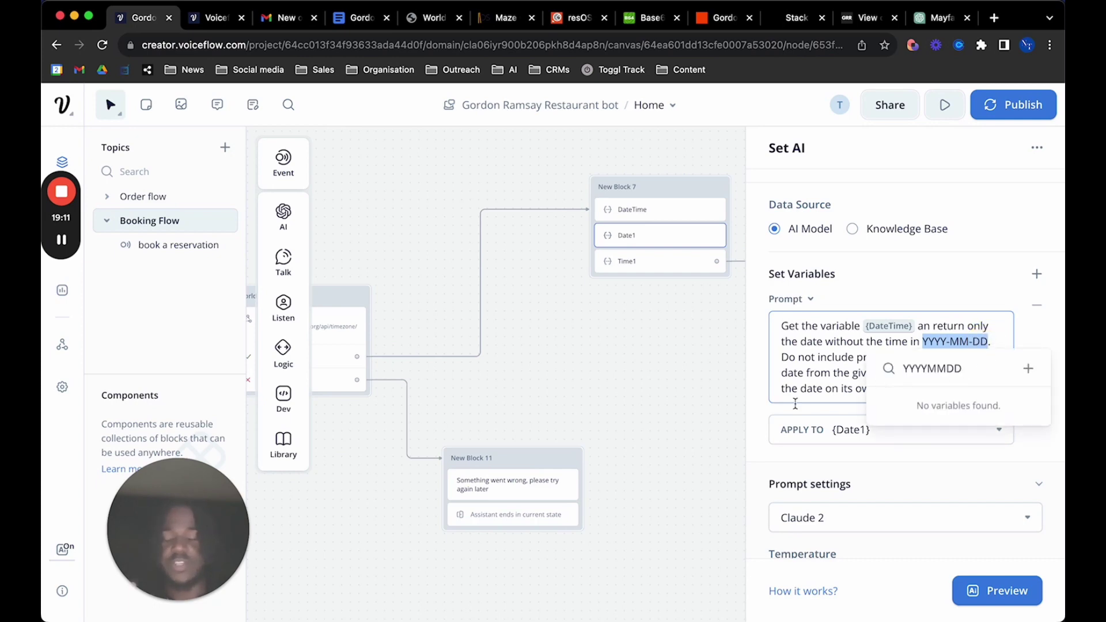
pyautogui.click(853, 367)
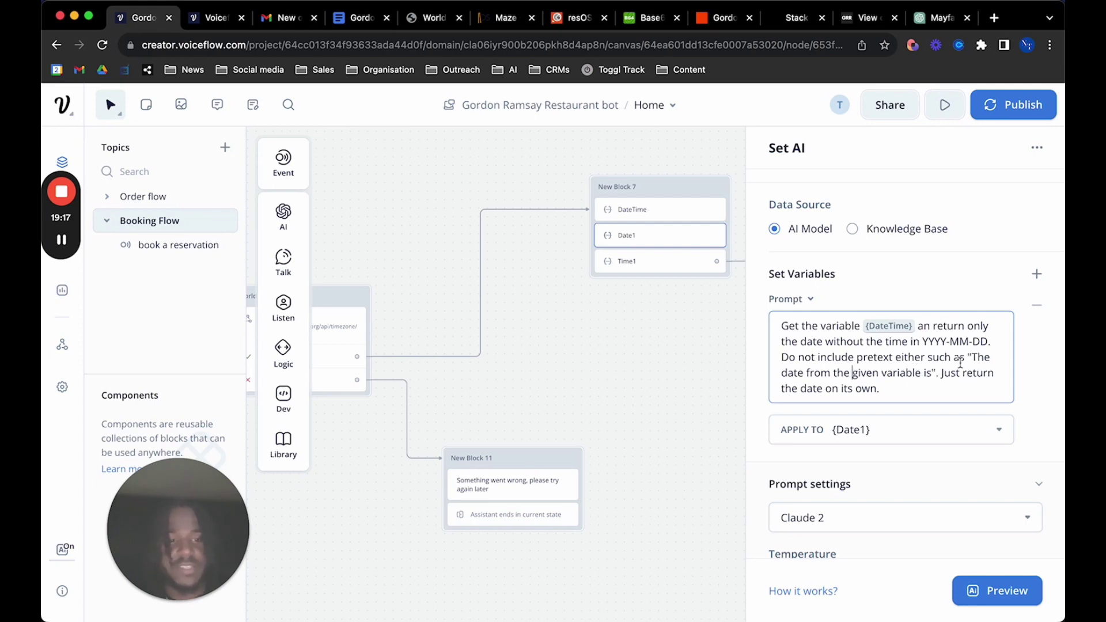
pyautogui.moveTo(969, 358); pyautogui.dragTo(1003, 399)
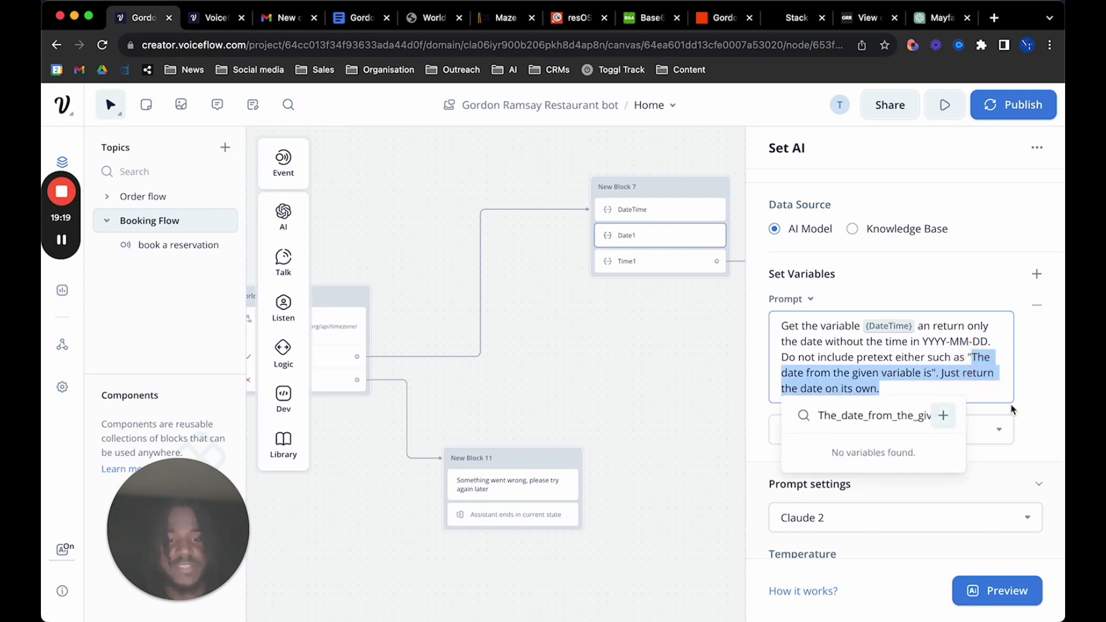
pyautogui.click(1033, 453)
# Confirm Date1's output goes to {Date1}, then open the Time1 step
pyautogui.scroll(-2, 963, 437)
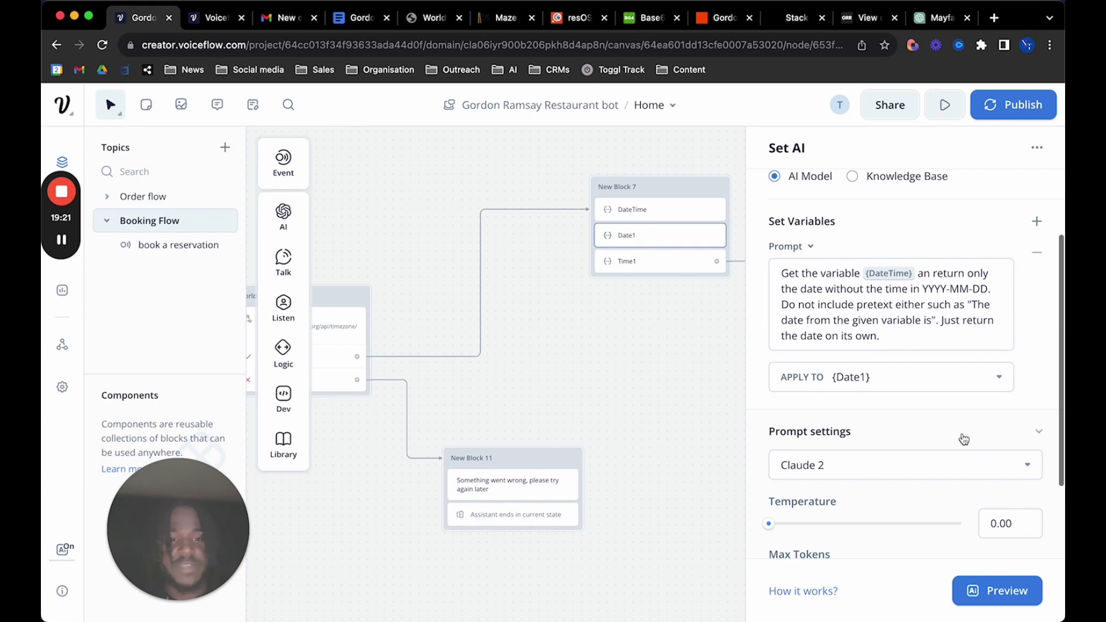
pyautogui.click(893, 380)
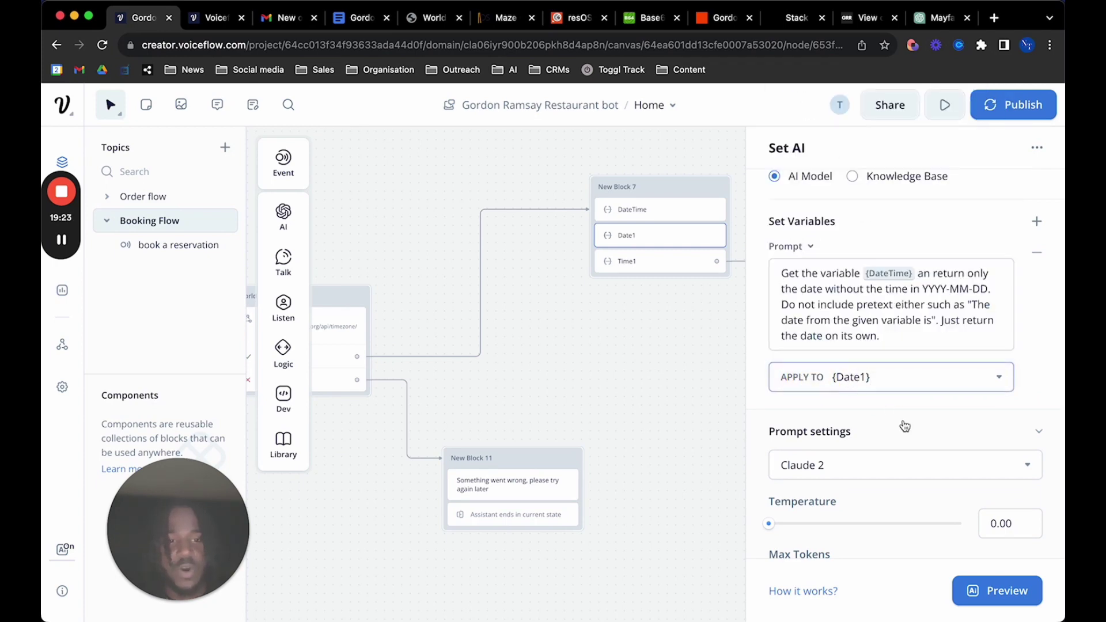
pyautogui.scroll(-4, 904, 423)
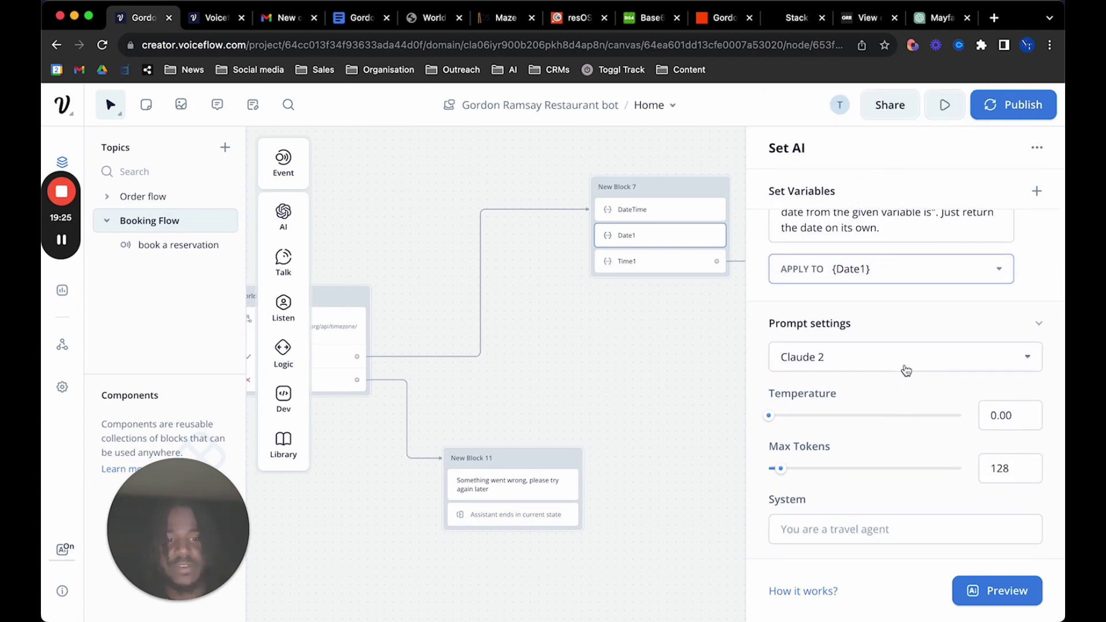
pyautogui.click(681, 263)
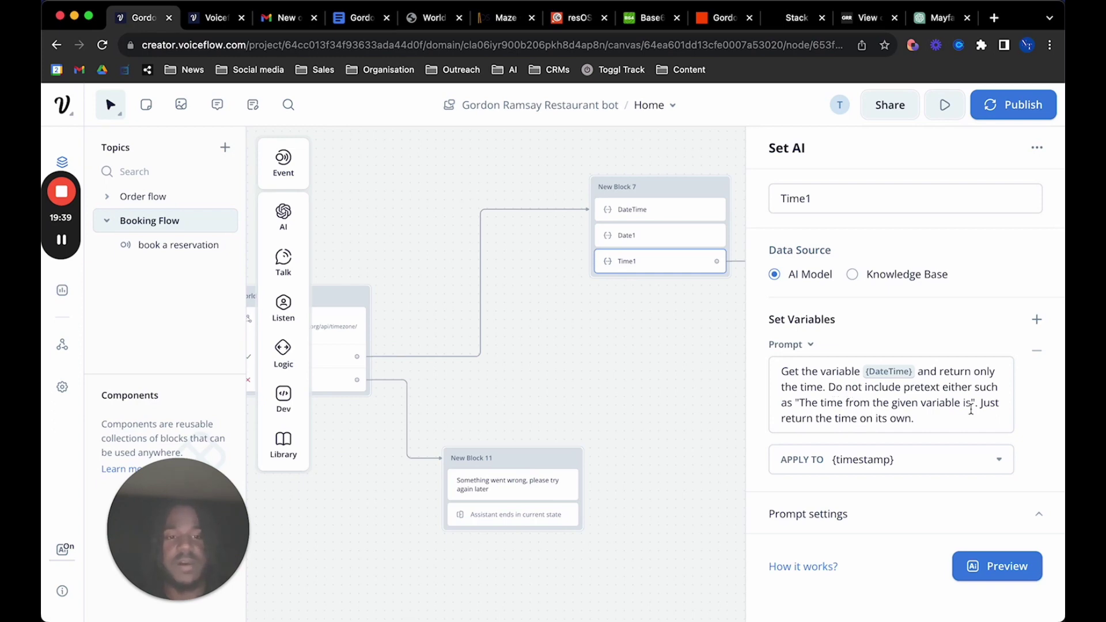
# Check that Time1's output is saved to {timestamp} and collapse its Prompt settings section
pyautogui.click(903, 459)
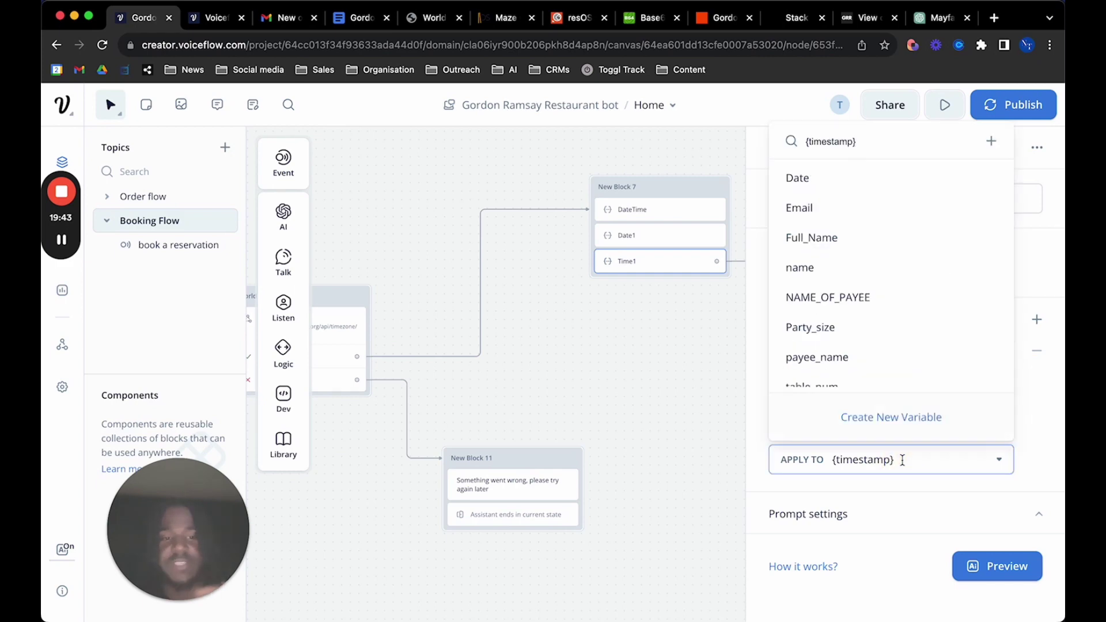
pyautogui.click(909, 497)
pyautogui.scroll(-4, 896, 503)
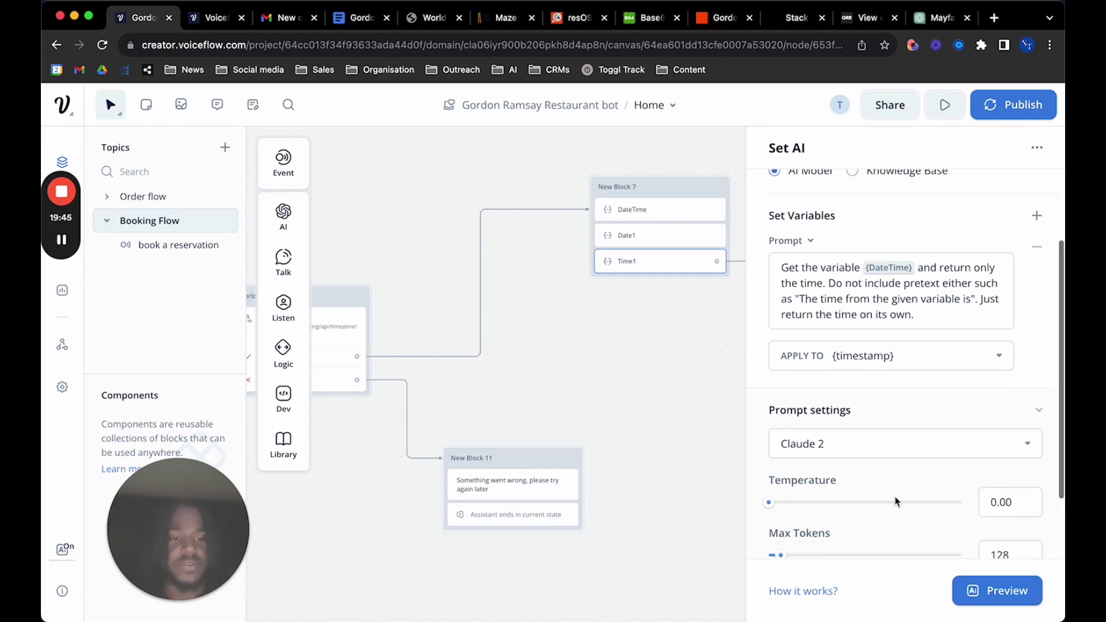
pyautogui.scroll(2, 897, 467)
pyautogui.scroll(1, 899, 468)
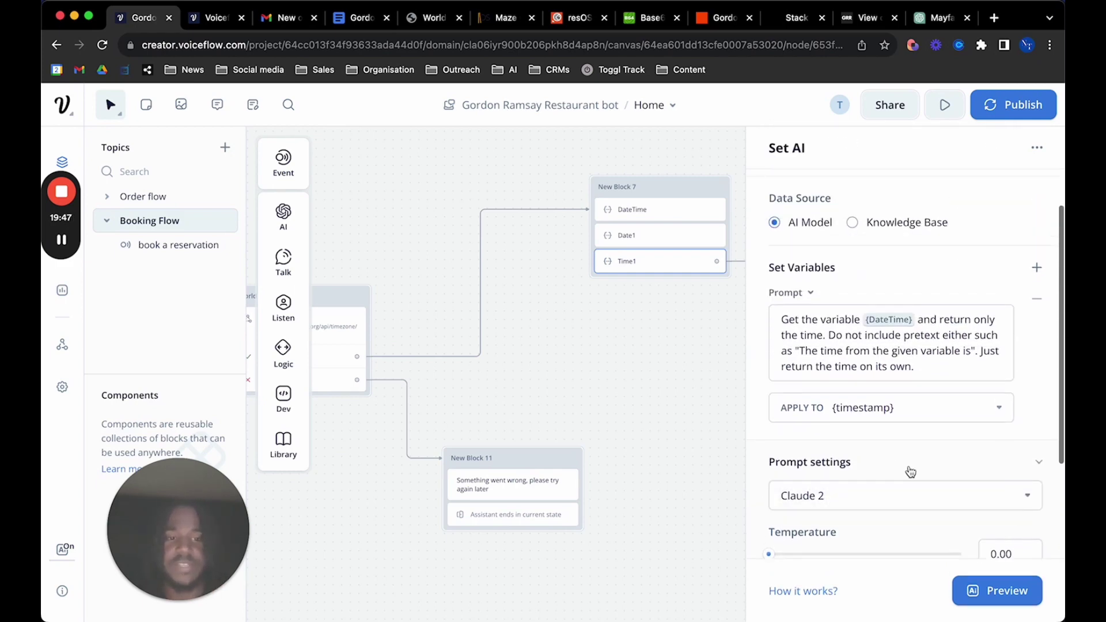
pyautogui.click(917, 460)
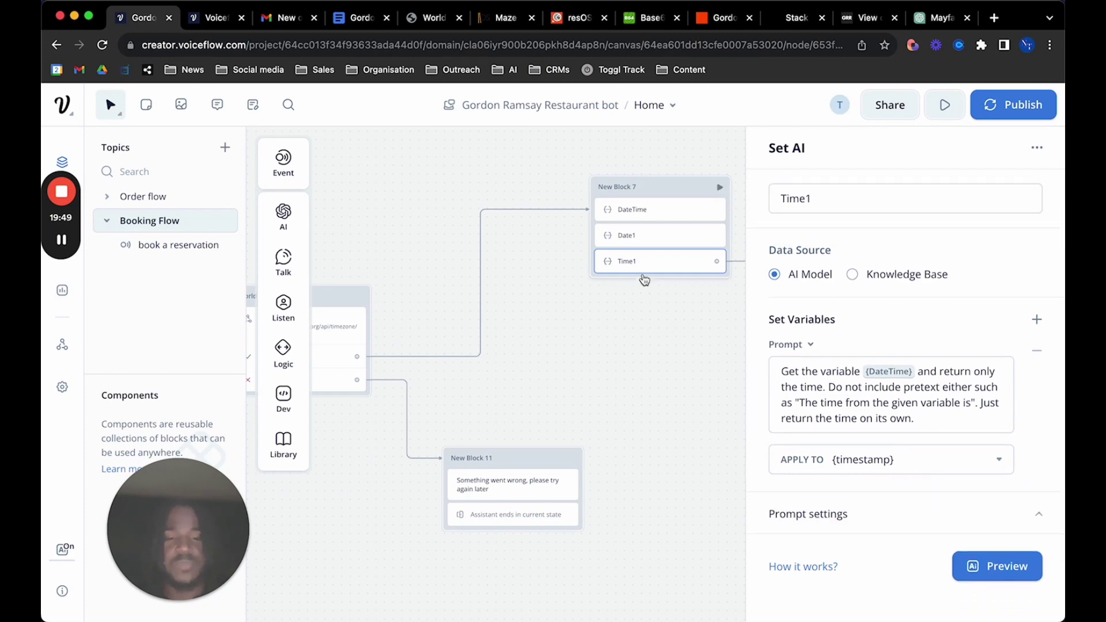
# Pan the canvas right and open the ResOS booking api step with its POST bookings request
pyautogui.hscroll(2, 645, 281)
pyautogui.scroll(1, 645, 280)
pyautogui.scroll(-3, 645, 281)
pyautogui.hscroll(3, 643, 282)
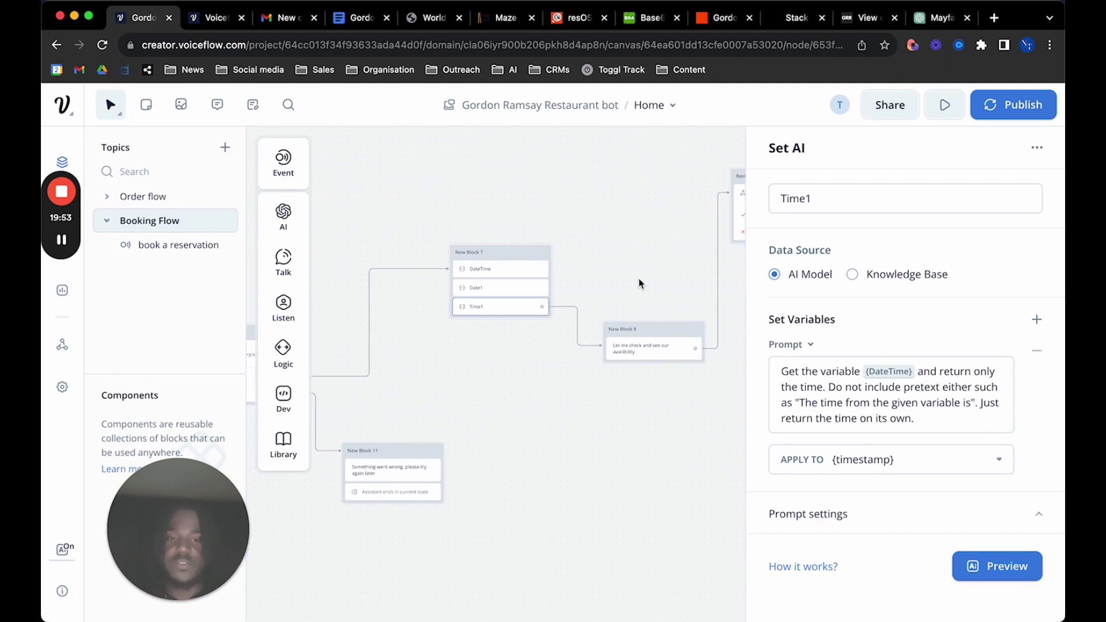
pyautogui.hscroll(5, 634, 300)
pyautogui.scroll(2, 634, 300)
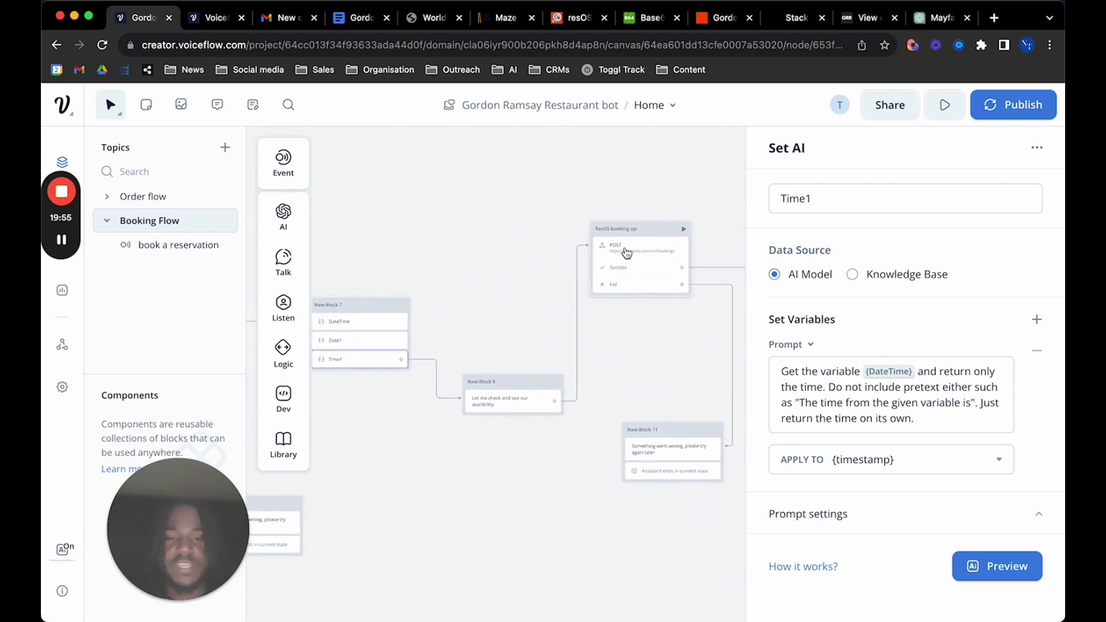
pyautogui.click(627, 252)
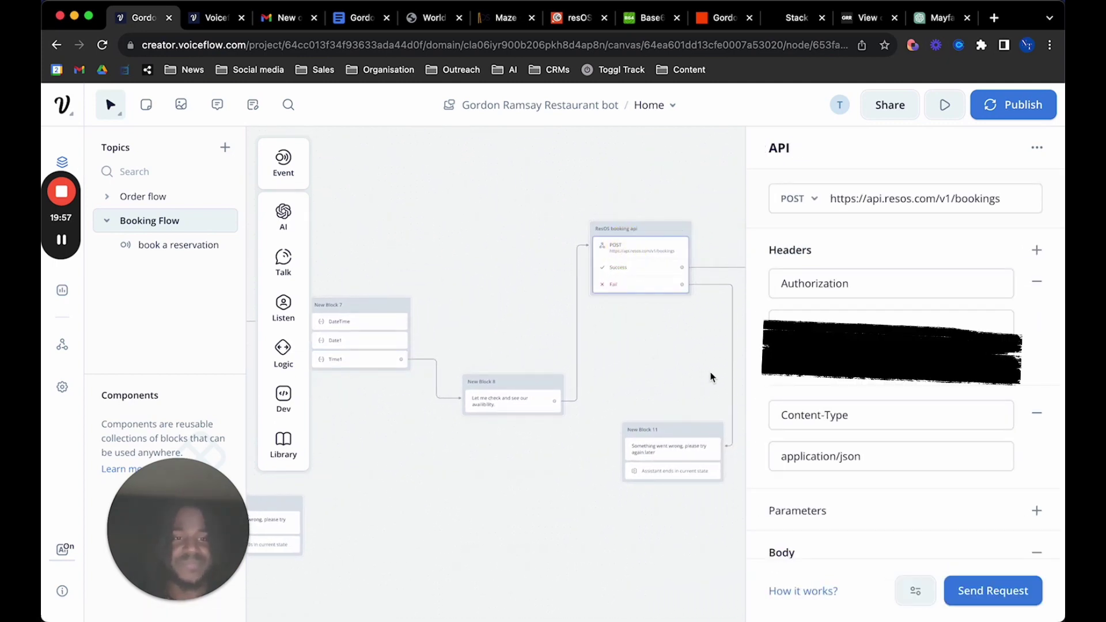
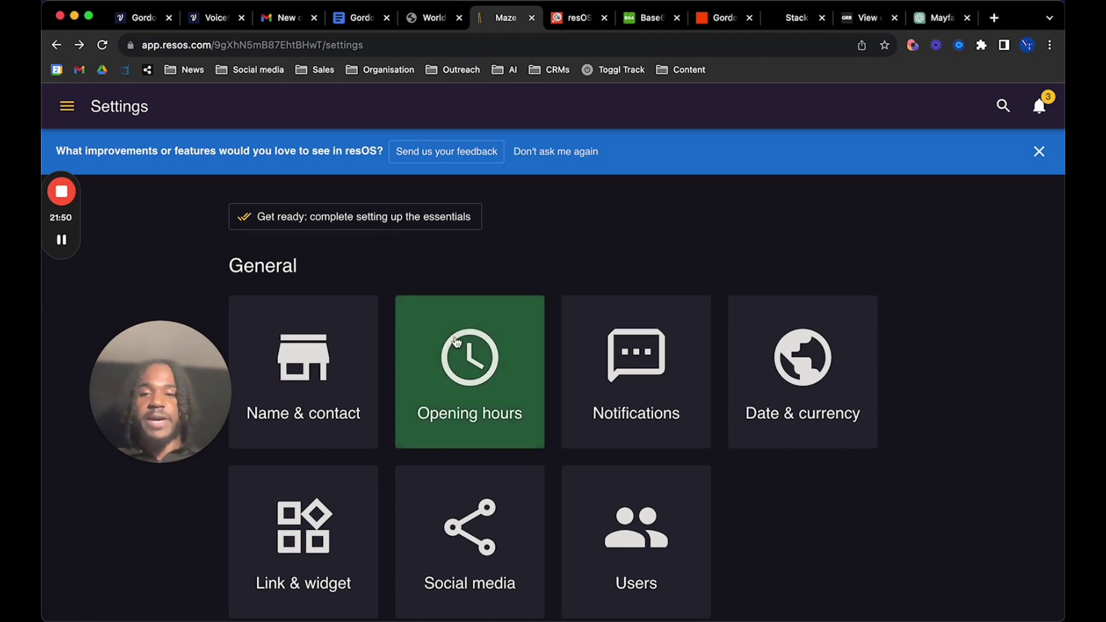
# Open the API credentials page from the resOS Settings
pyautogui.scroll(-4, 467, 322)
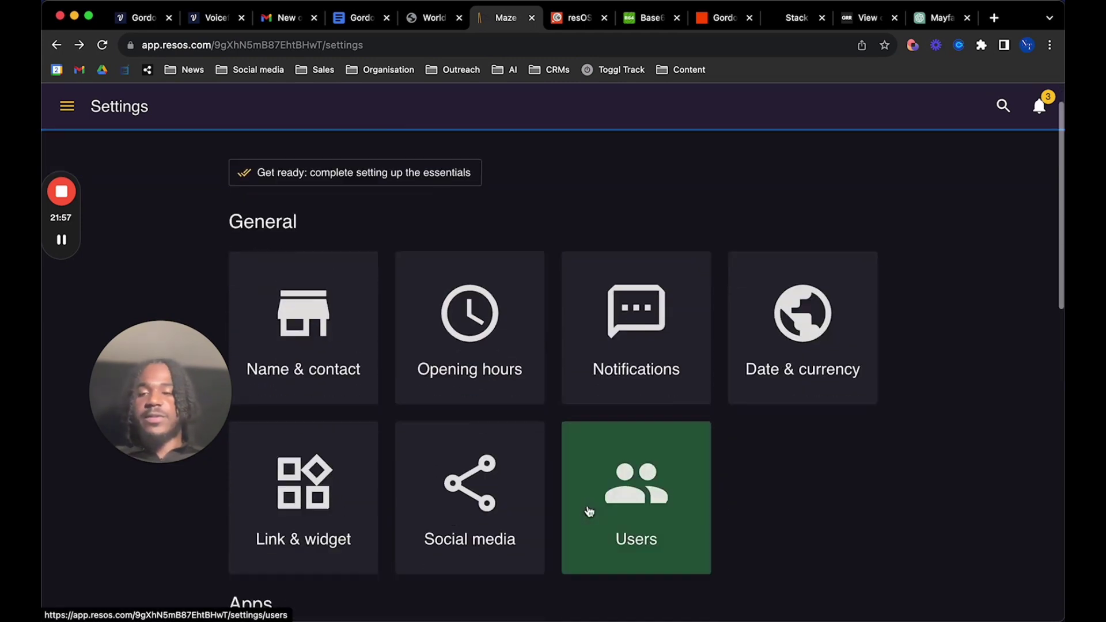
pyautogui.scroll(-10, 588, 511)
pyautogui.scroll(6, 588, 511)
pyautogui.scroll(6, 584, 378)
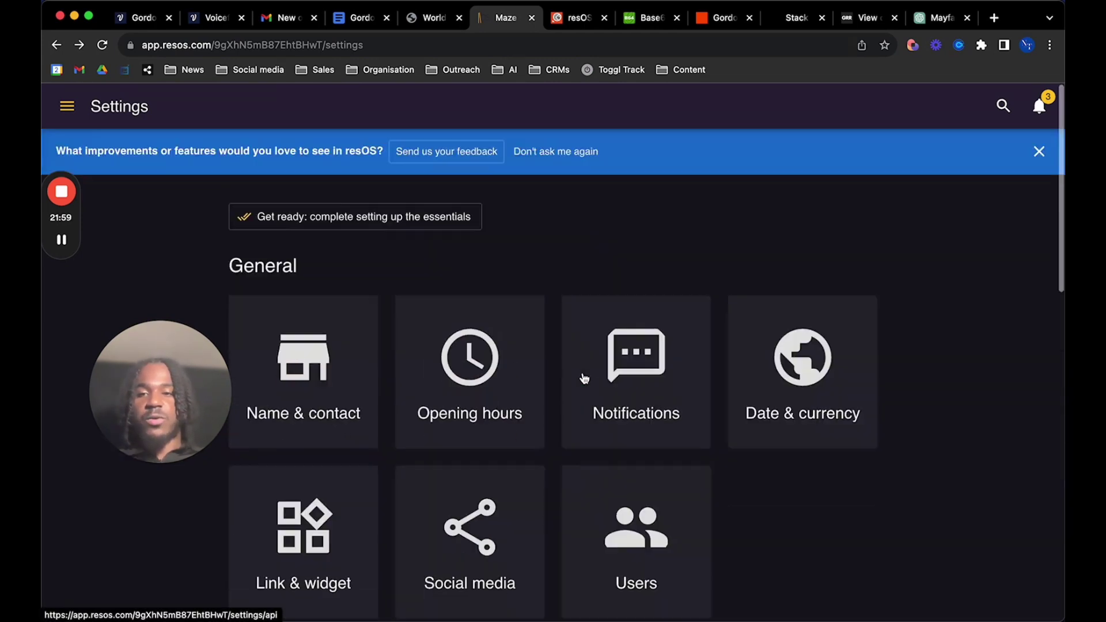
pyautogui.scroll(-8, 584, 378)
pyautogui.click(641, 331)
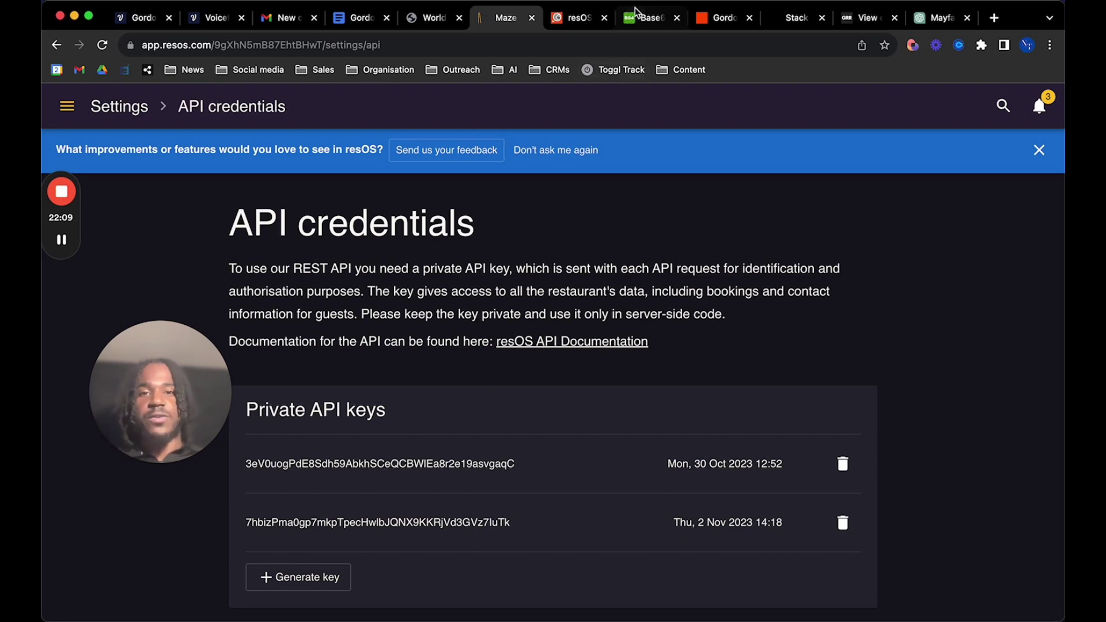
# Select the first private API key, then switch to the base64encode.org encoder site
pyautogui.doubleClick(480, 471)
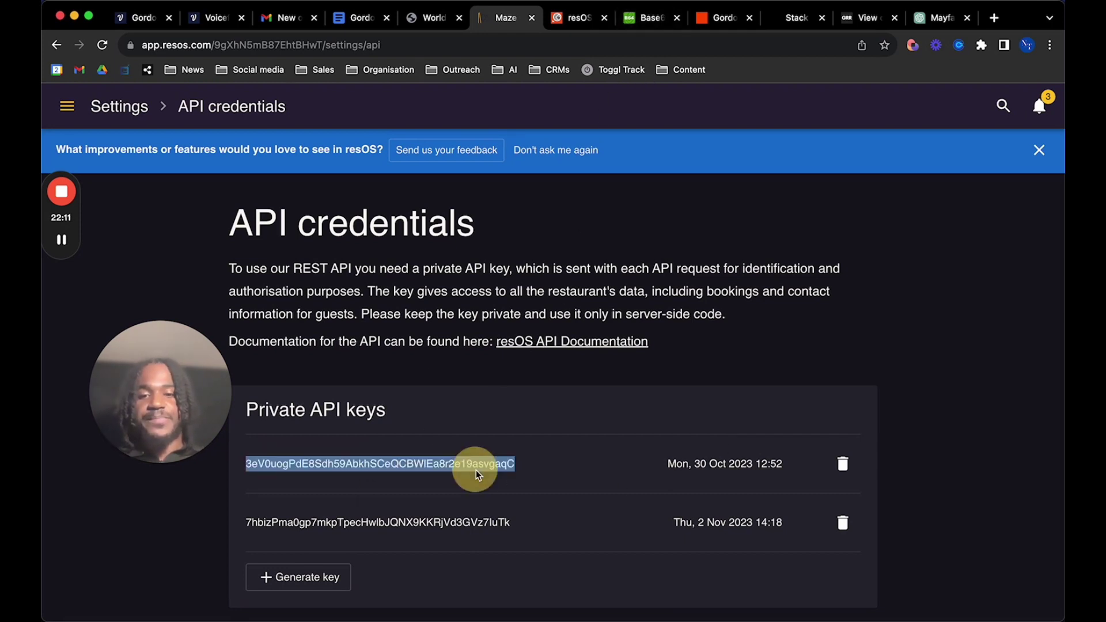
pyautogui.click(470, 494)
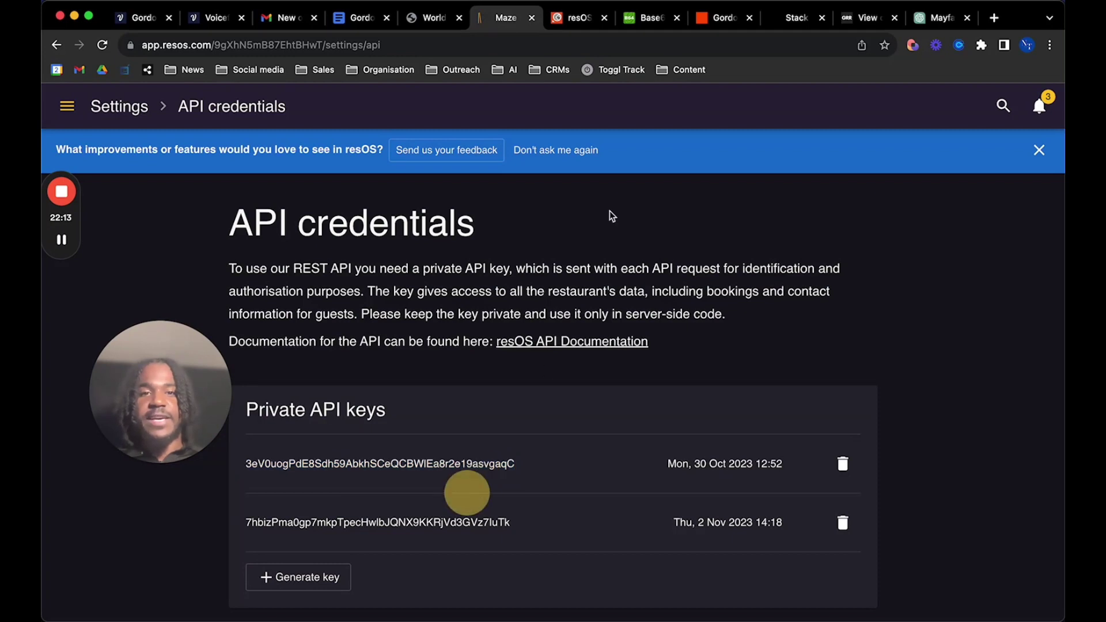
pyautogui.click(655, 11)
pyautogui.click(653, 23)
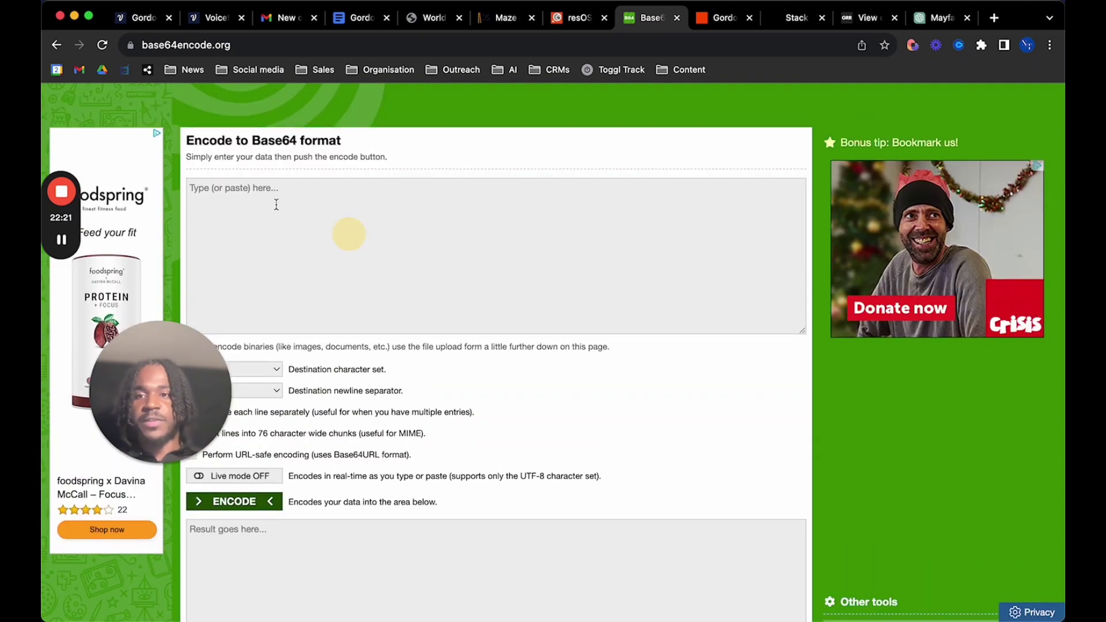
# Look over the empty Encode to Base64 form, then return to the Voiceflow bot project
pyautogui.scroll(-3, 366, 509)
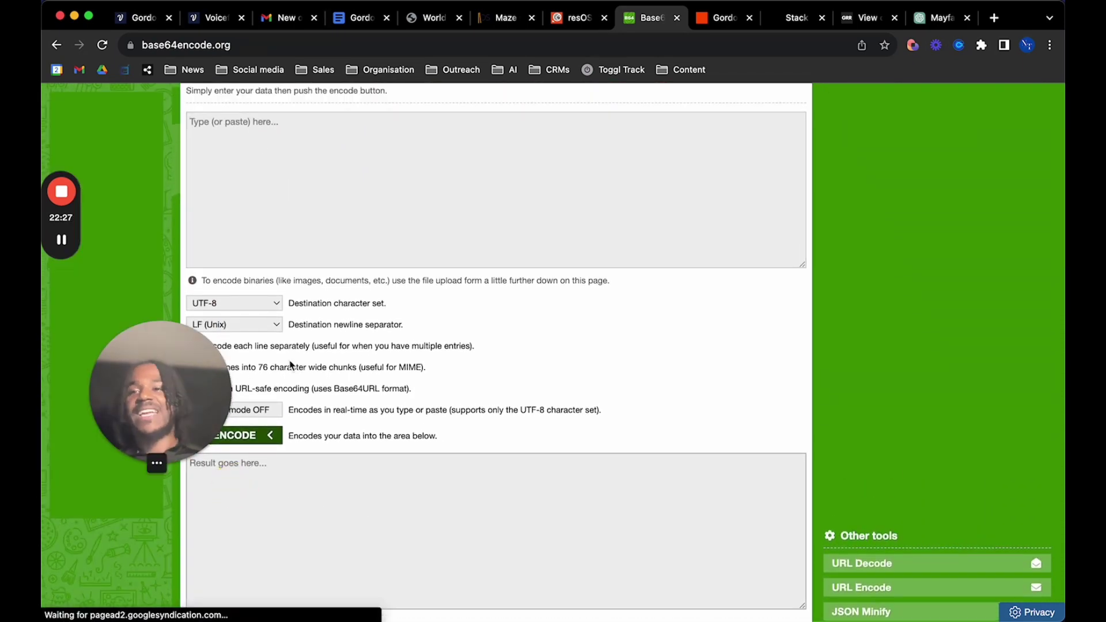
pyautogui.click(208, 22)
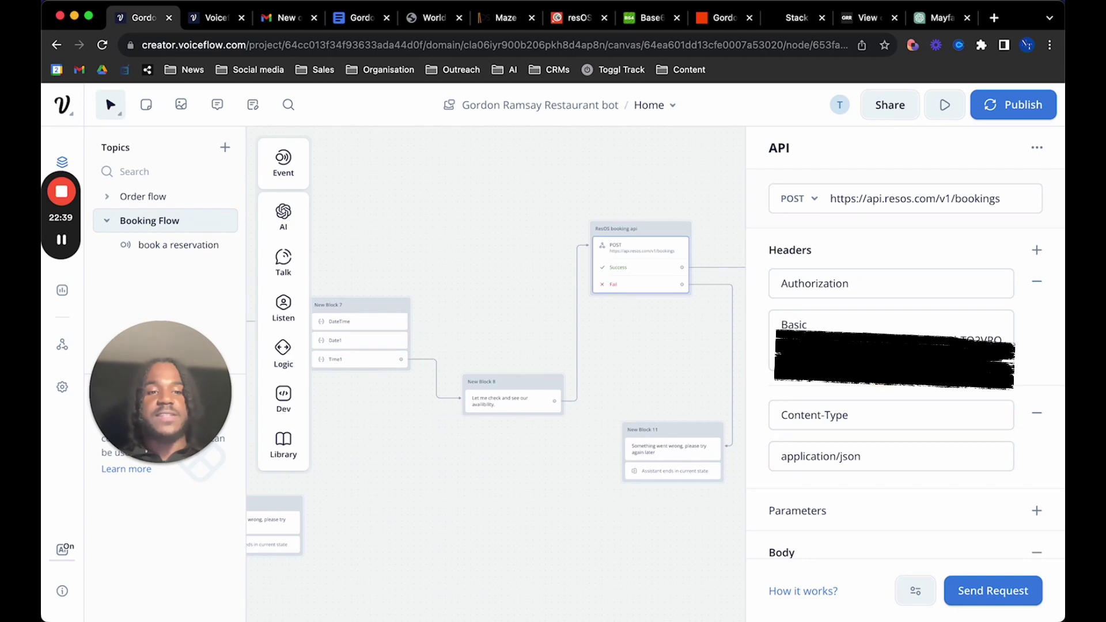
# Inspect the token after 'Basic' in the bookings request's Authorization header, then return to resOS
pyautogui.click(813, 326)
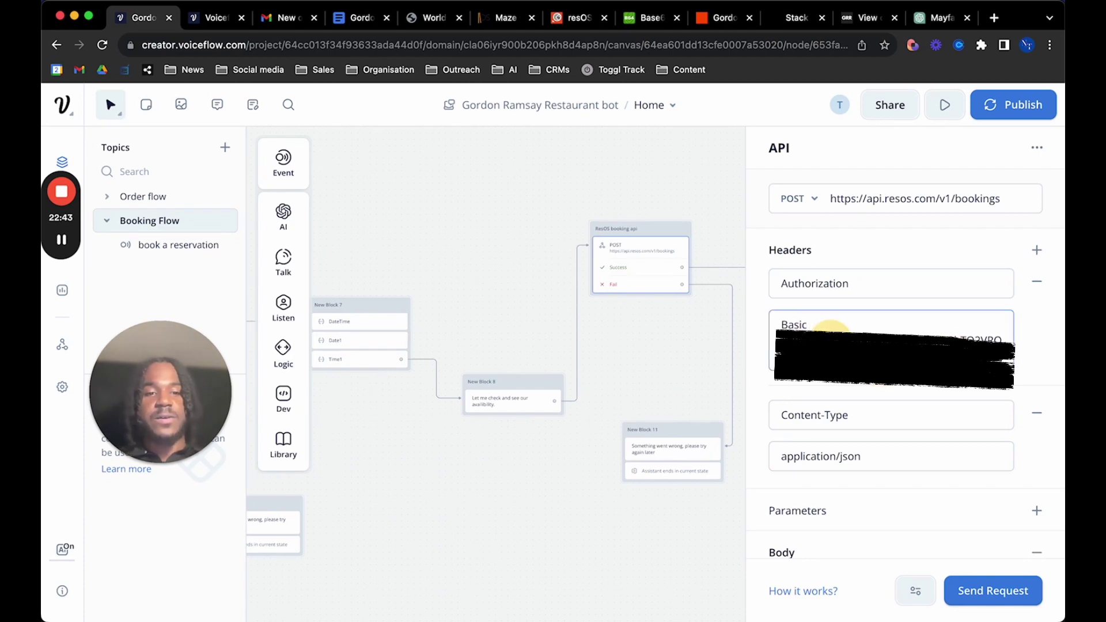
pyautogui.moveTo(812, 326); pyautogui.dragTo(1005, 369)
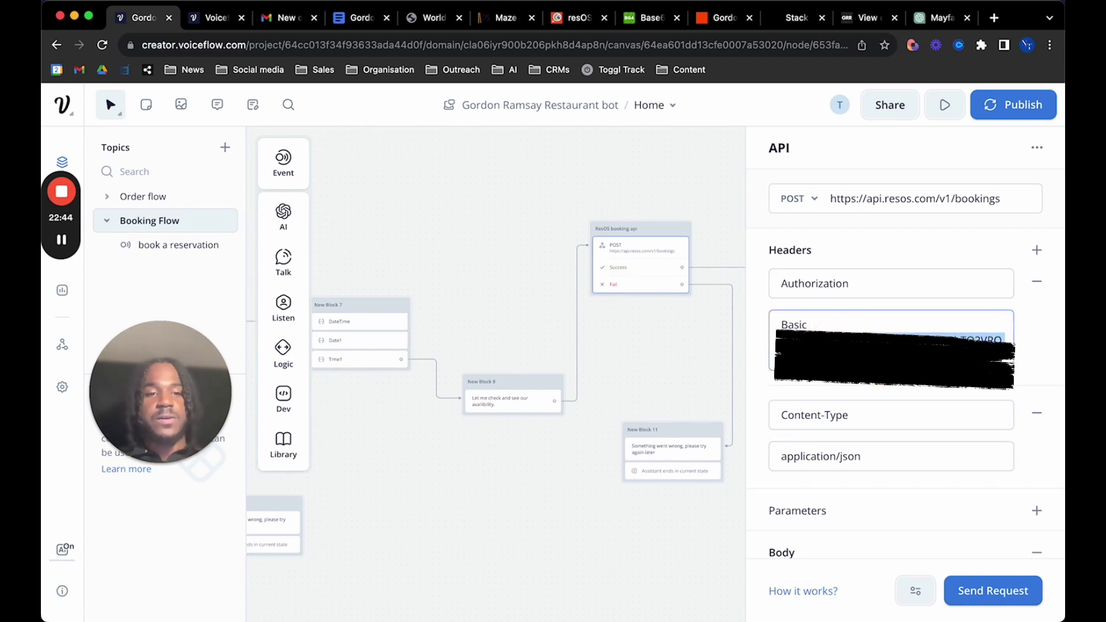
pyautogui.click(888, 323)
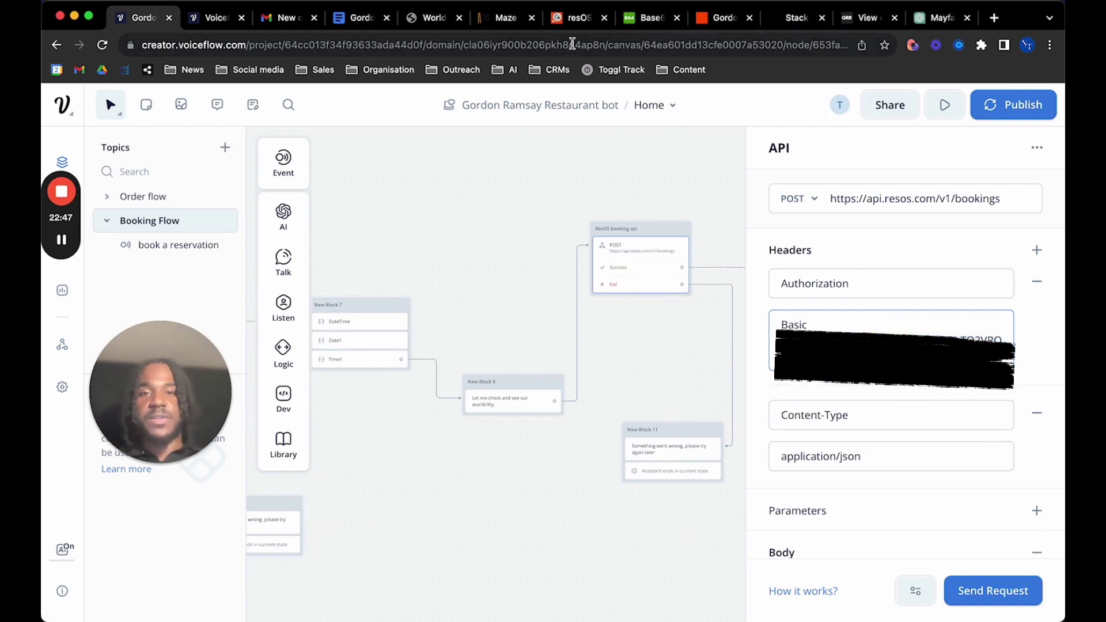
pyautogui.click(501, 17)
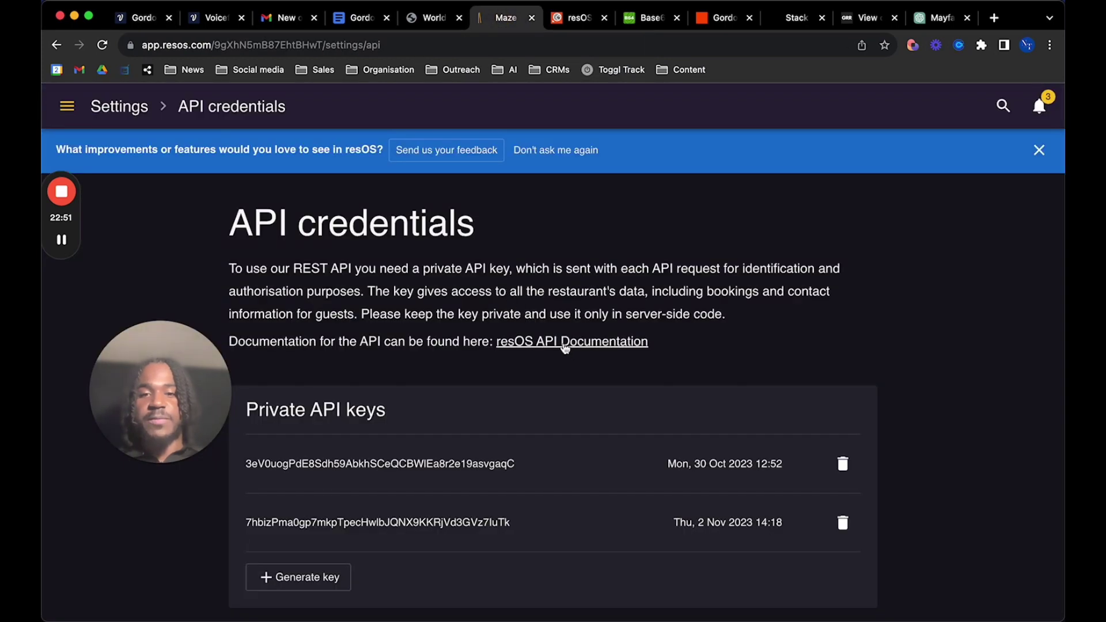
# Open the Create booking page under Bookings in the resOS API documentation
pyautogui.click(565, 344)
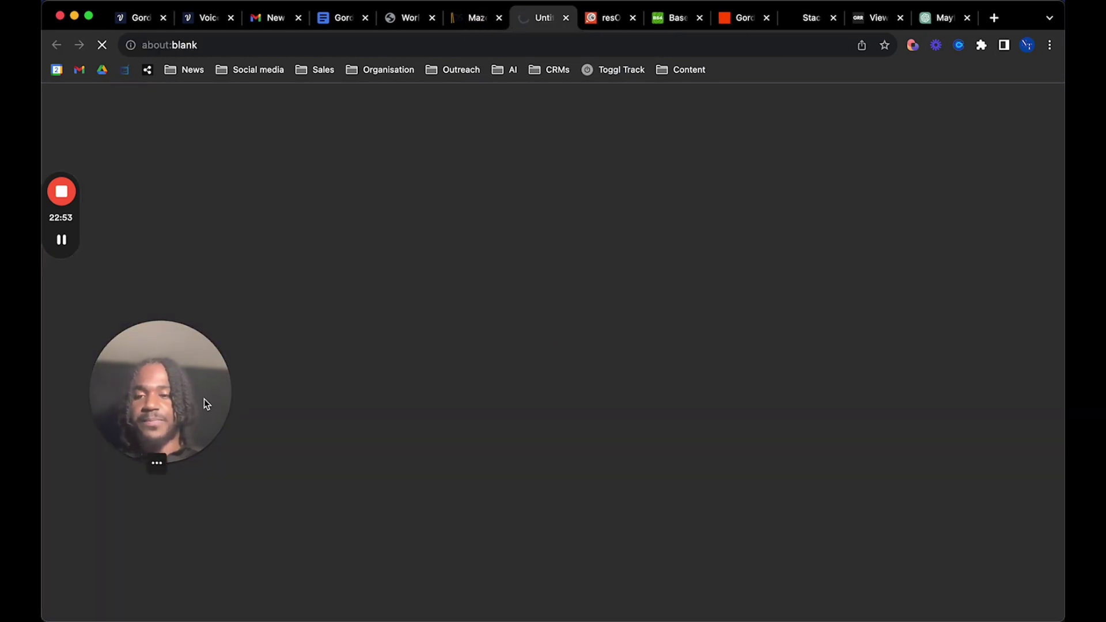
pyautogui.moveTo(207, 404); pyautogui.dragTo(943, 212)
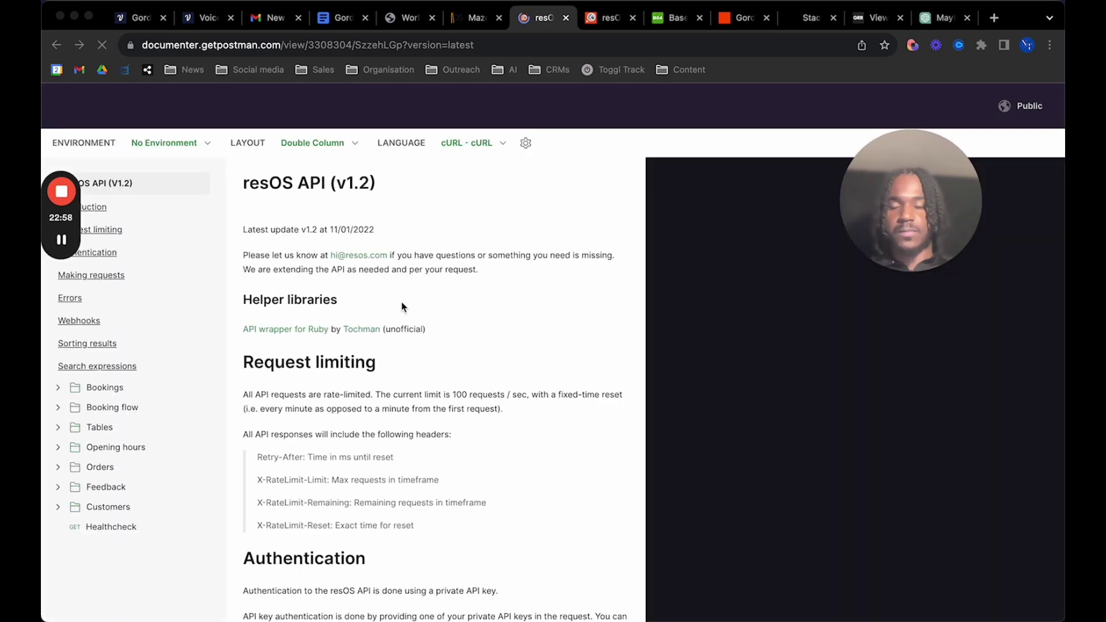
pyautogui.click(106, 391)
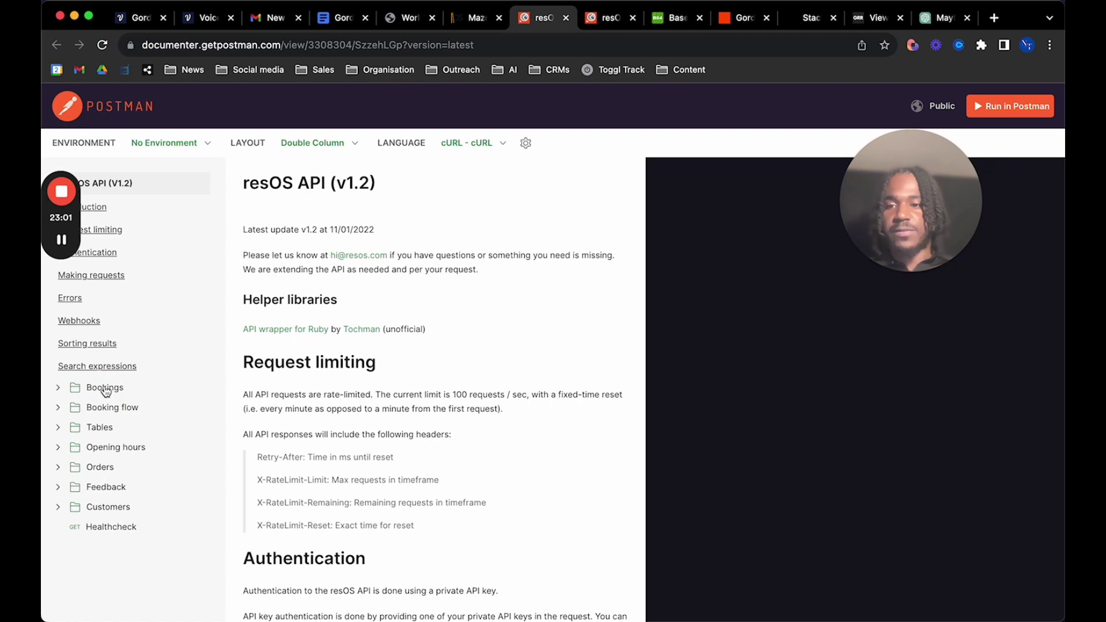
pyautogui.click(106, 391)
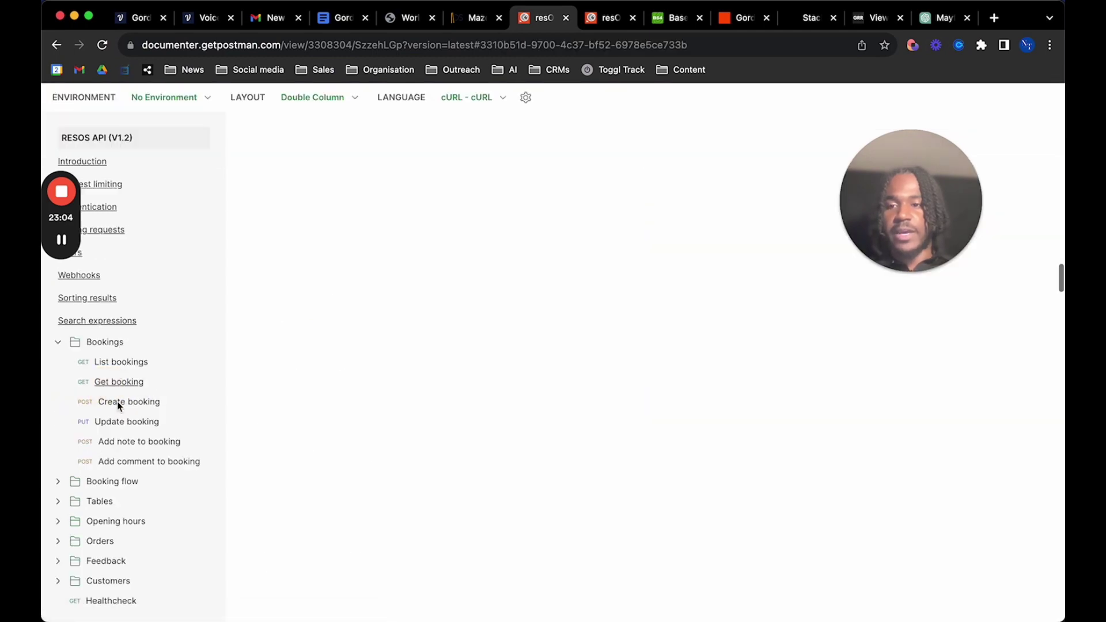
pyautogui.click(119, 403)
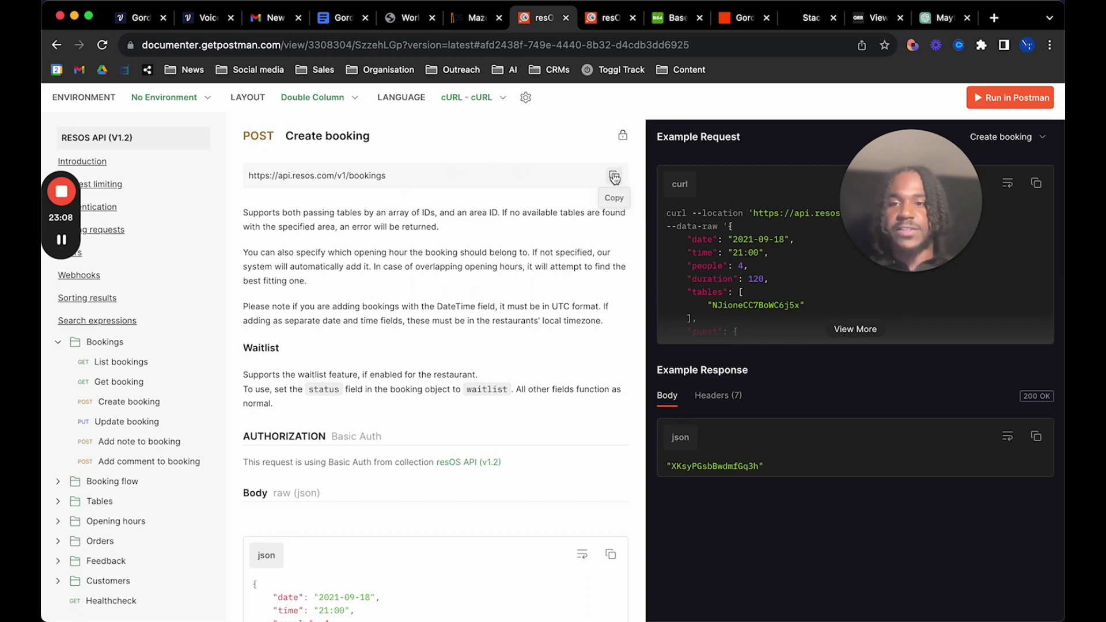
pyautogui.click(614, 177)
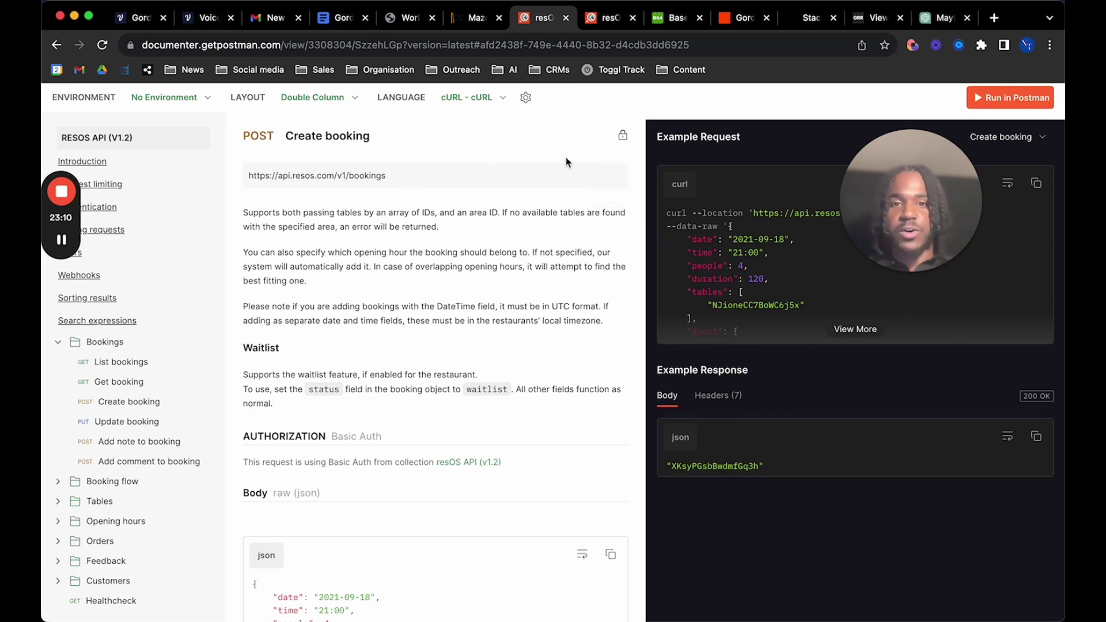
pyautogui.click(612, 177)
pyautogui.click(141, 17)
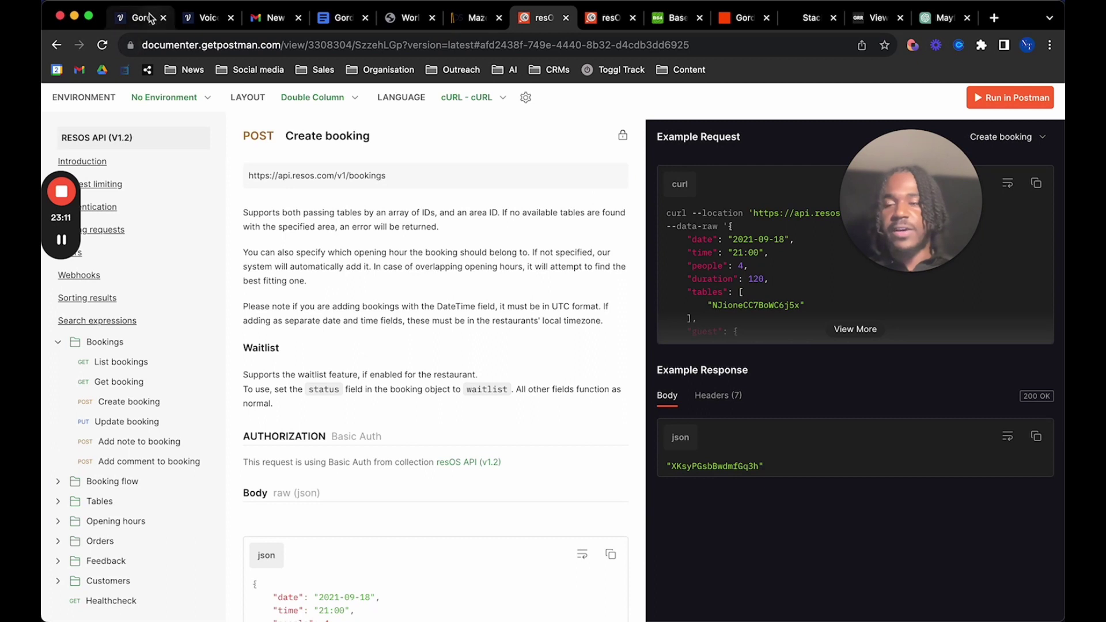
pyautogui.moveTo(939, 237); pyautogui.dragTo(683, 328)
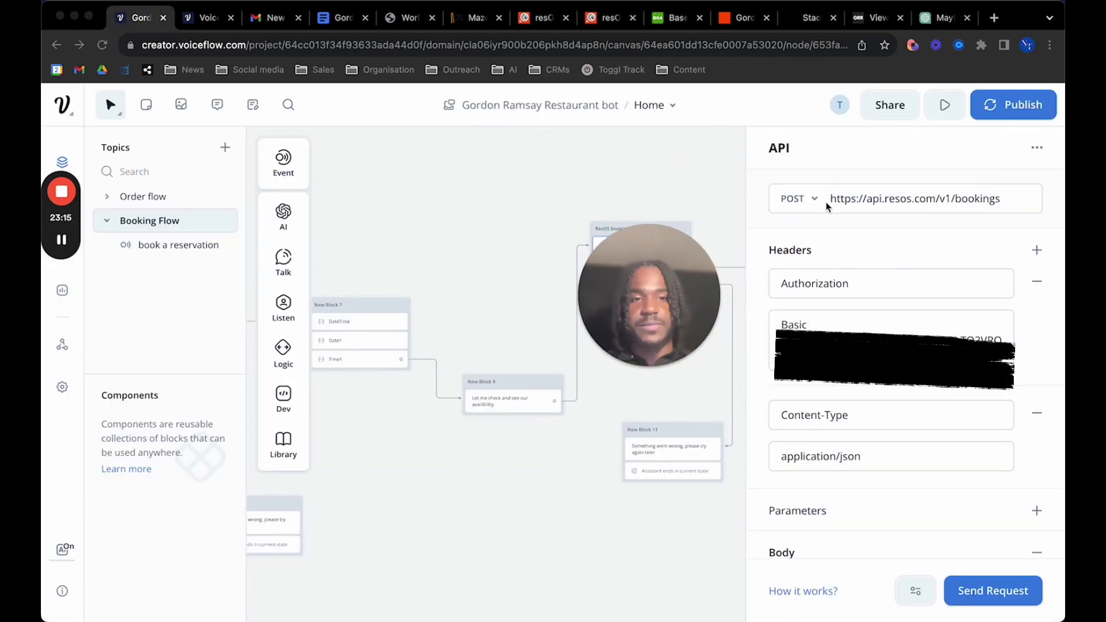
# Paste the copied bookings endpoint into the API step's request URL
pyautogui.click(877, 202)
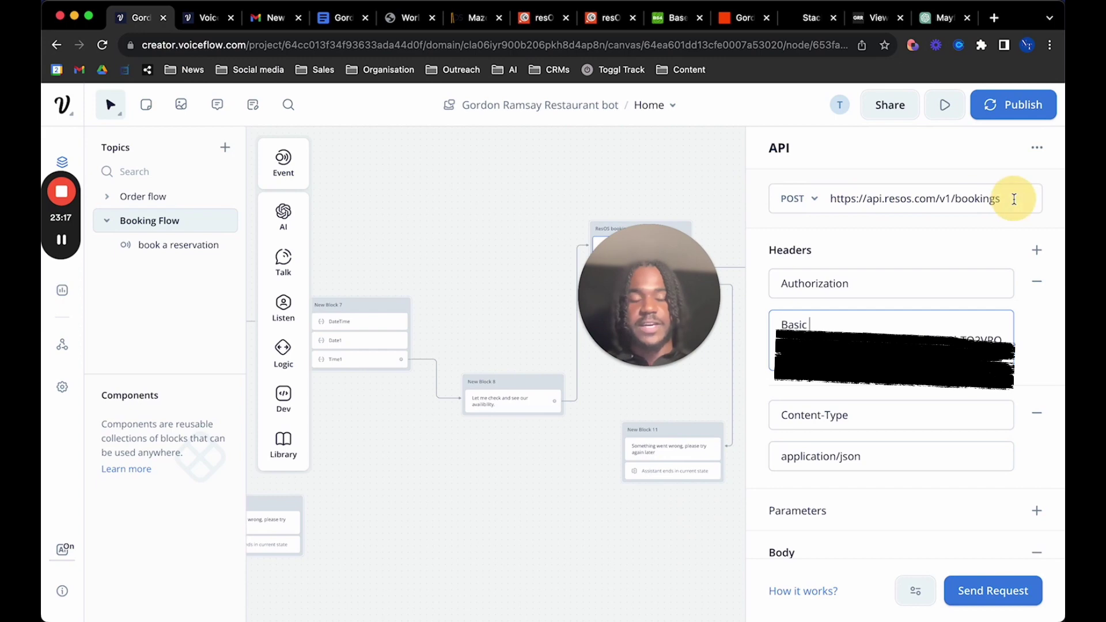
pyautogui.click(1010, 199)
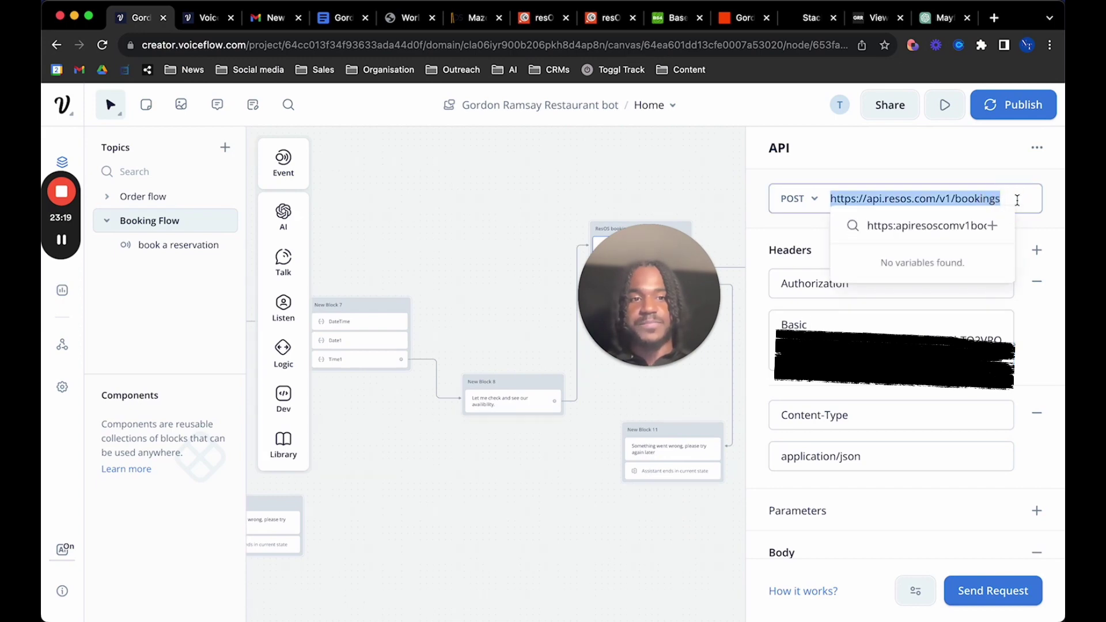
pyautogui.press('Right')
pyautogui.click(862, 385)
# Review the Content-Type header and the people line of the request body
pyautogui.scroll(-2, 815, 486)
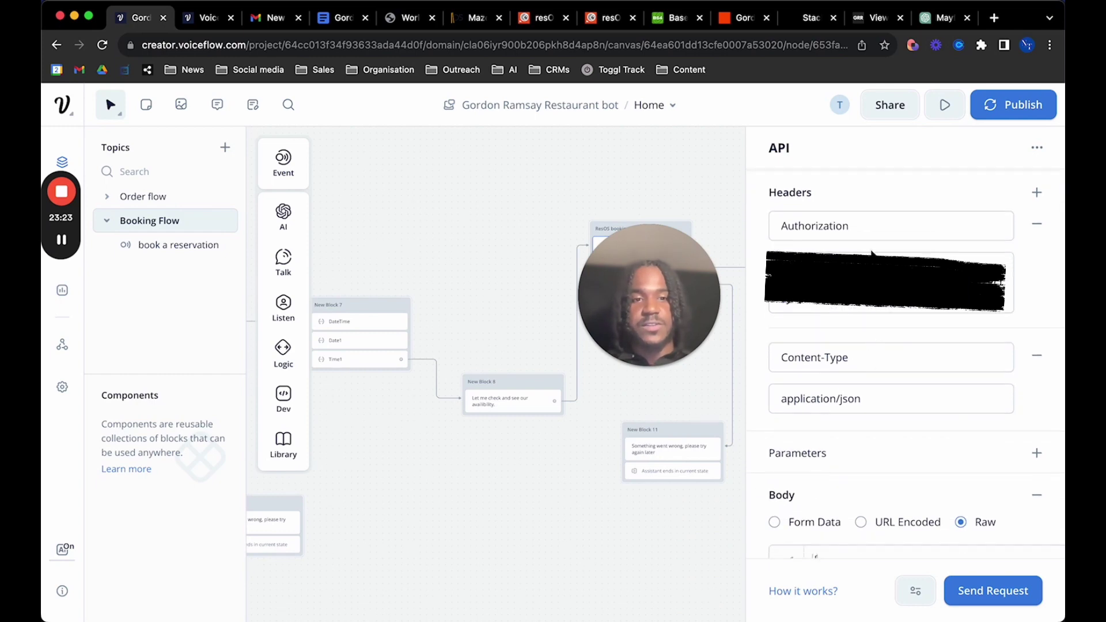
pyautogui.click(855, 353)
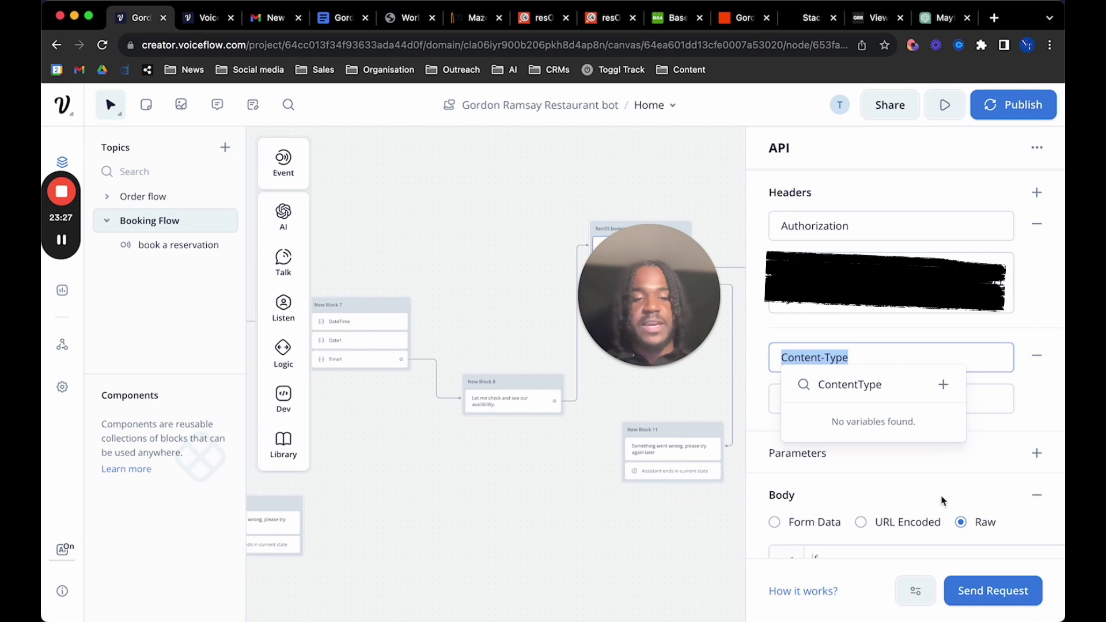
pyautogui.scroll(-4, 961, 434)
pyautogui.click(1000, 376)
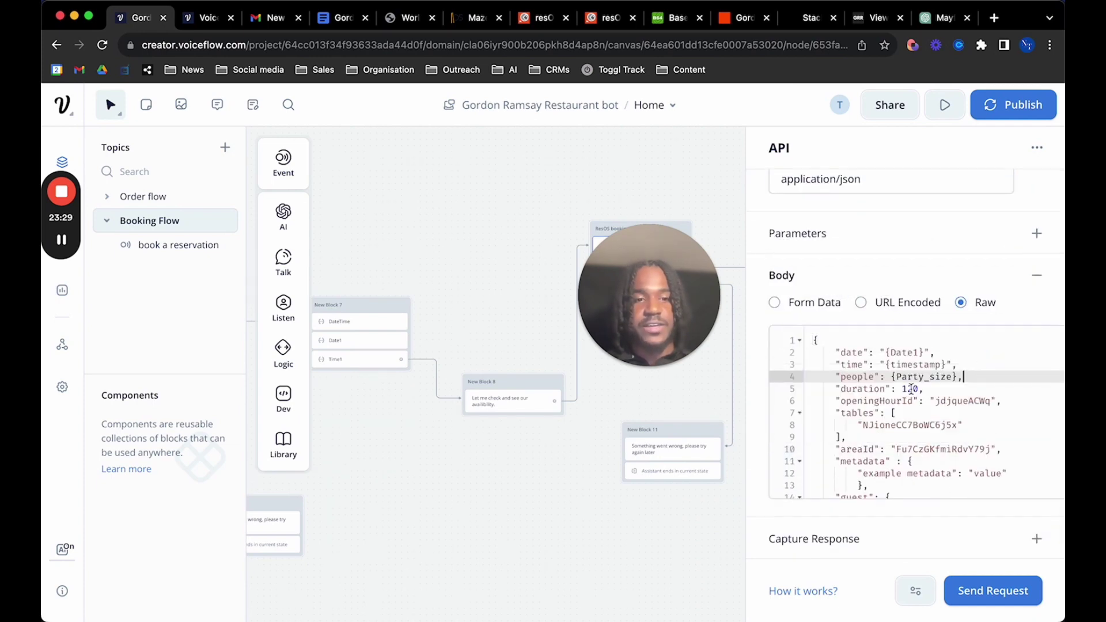
pyautogui.scroll(-5, 911, 389)
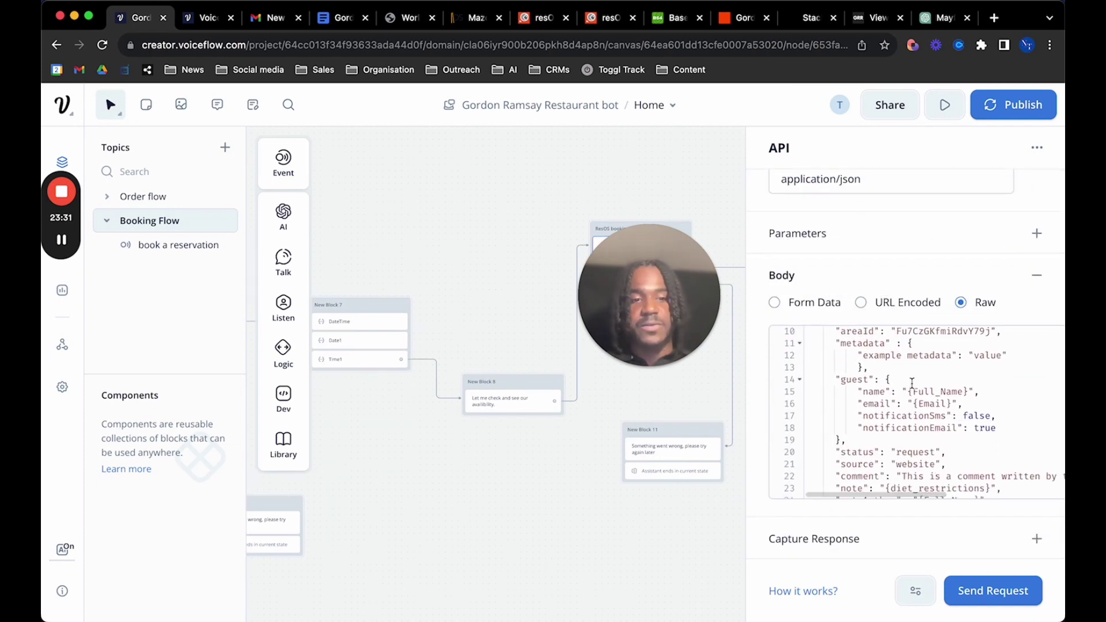
pyautogui.scroll(-2, 912, 383)
pyautogui.scroll(6, 913, 383)
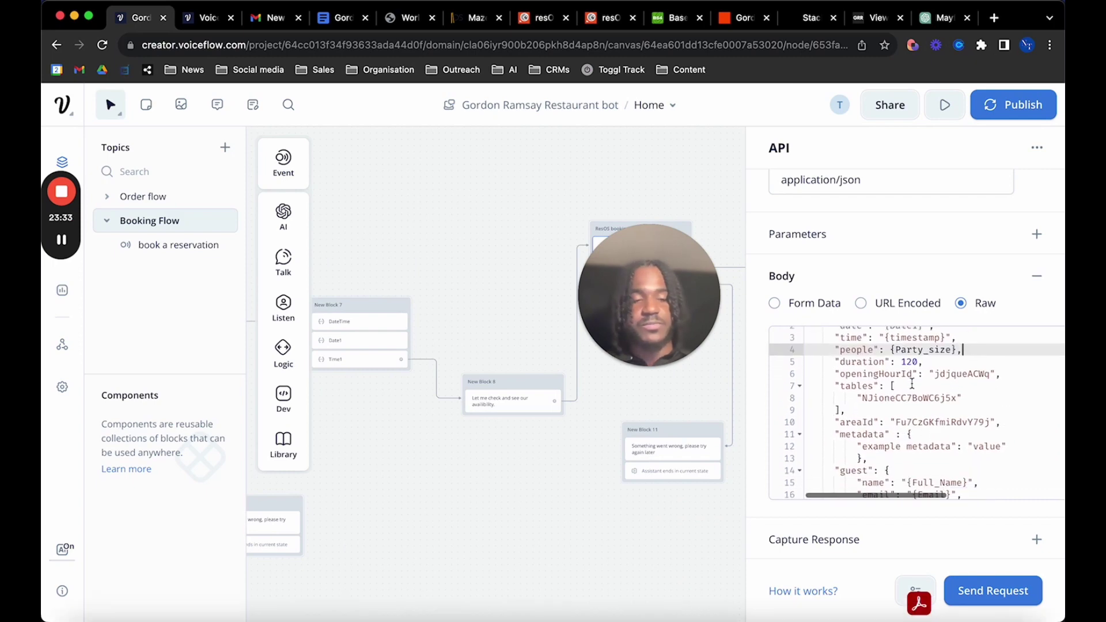
pyautogui.scroll(-5, 912, 384)
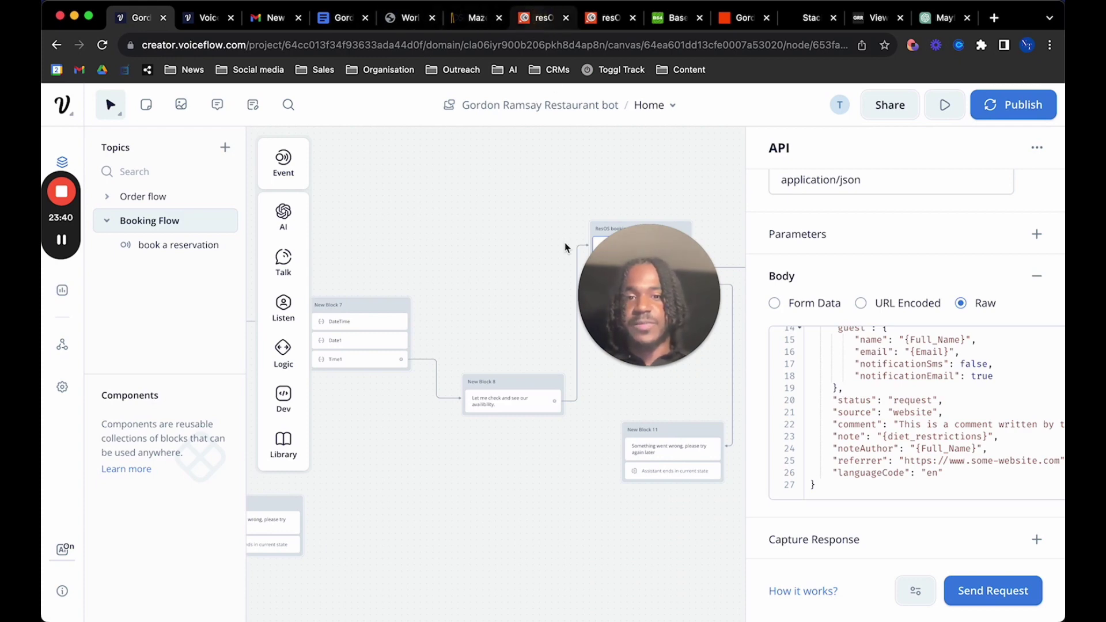
# Get the Create booking example JSON body from the documentation and return to Voiceflow
pyautogui.click(540, 18)
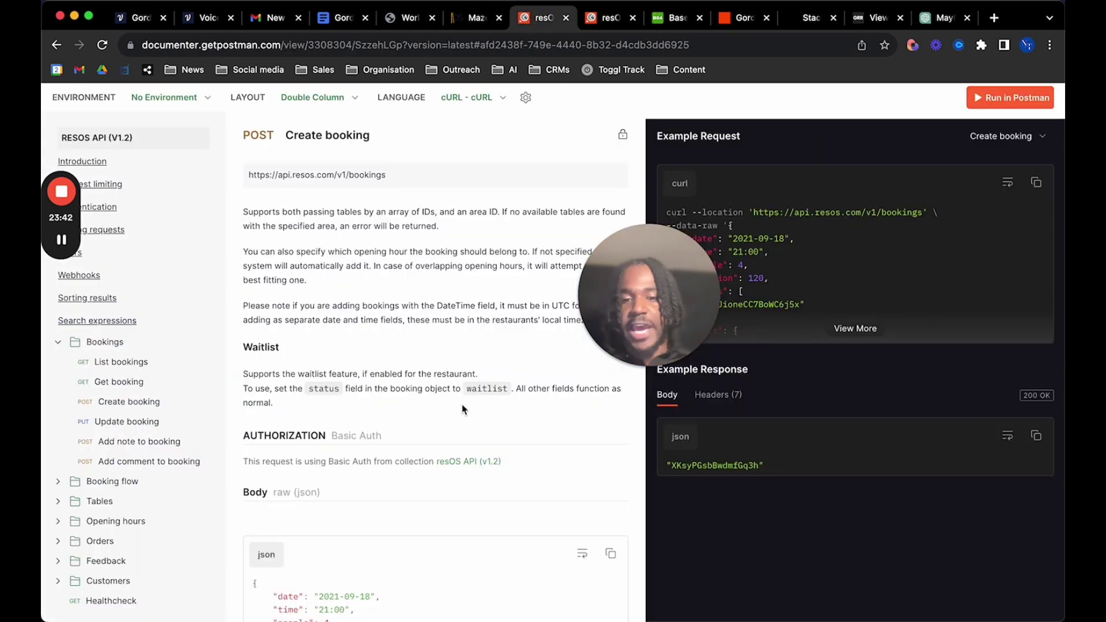
pyautogui.scroll(-3, 509, 404)
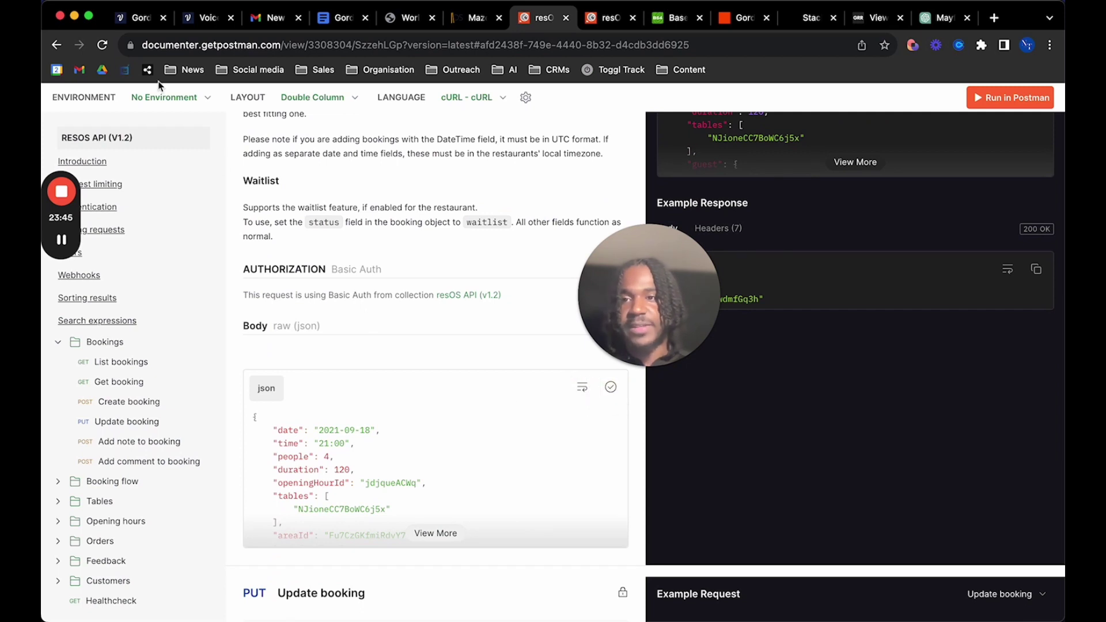
pyautogui.click(149, 20)
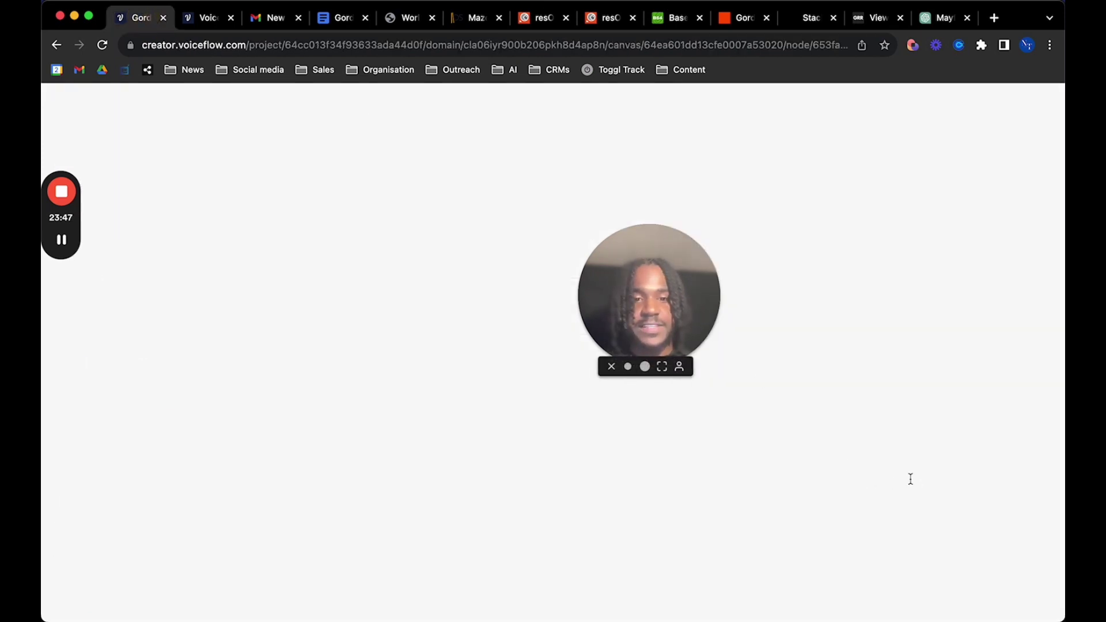
pyautogui.scroll(5, 909, 474)
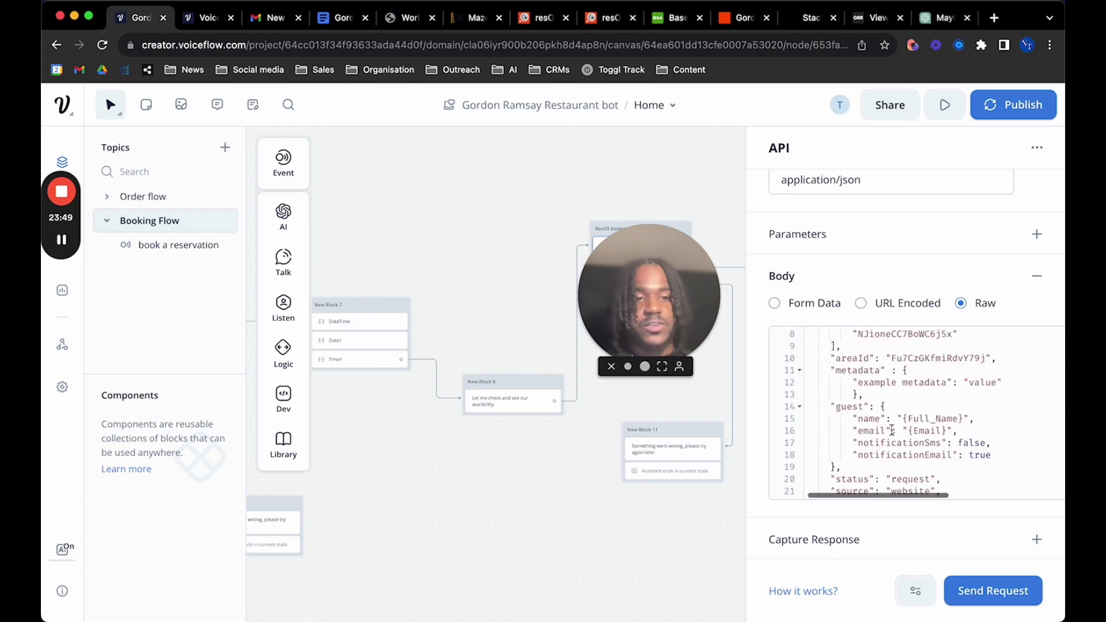
pyautogui.scroll(5, 893, 429)
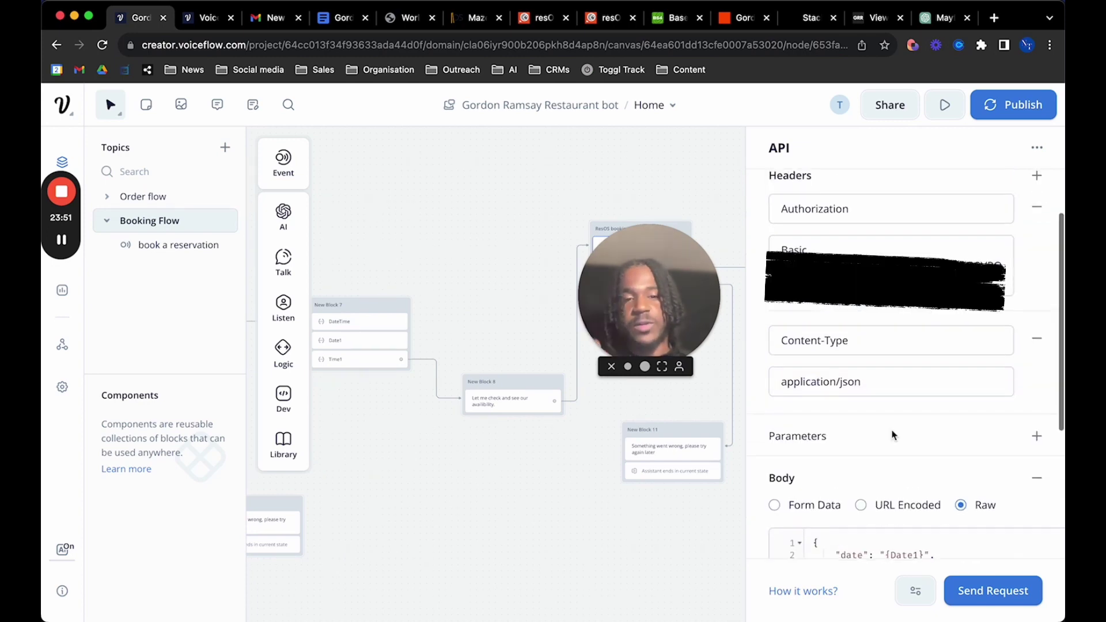
pyautogui.scroll(-3, 894, 415)
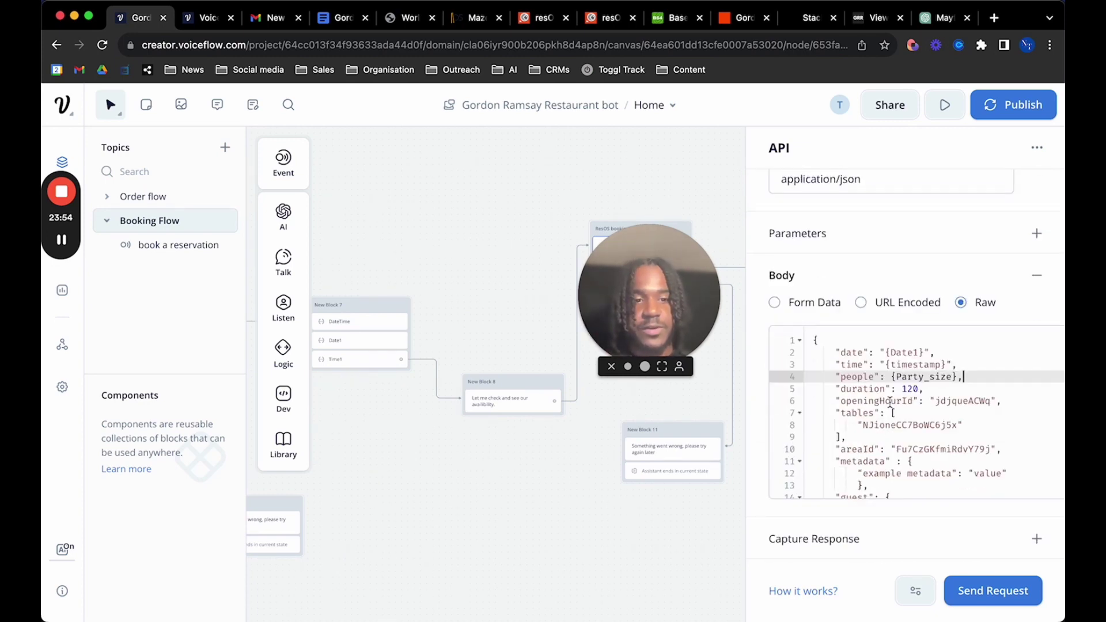
pyautogui.scroll(-1, 892, 410)
pyautogui.scroll(1, 892, 406)
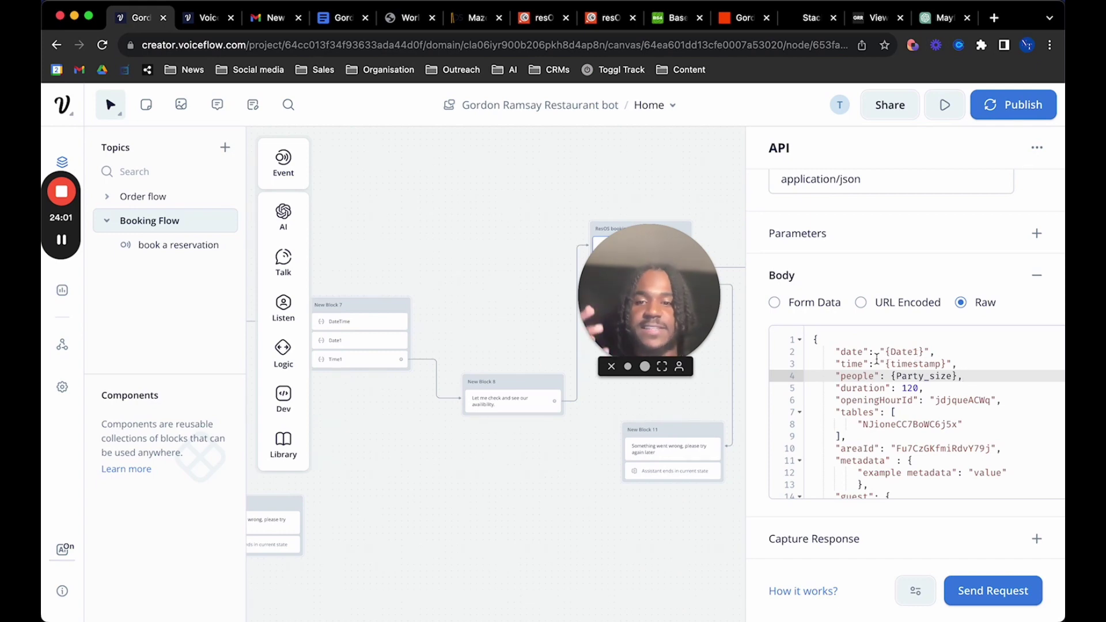
pyautogui.scroll(5, 369, 351)
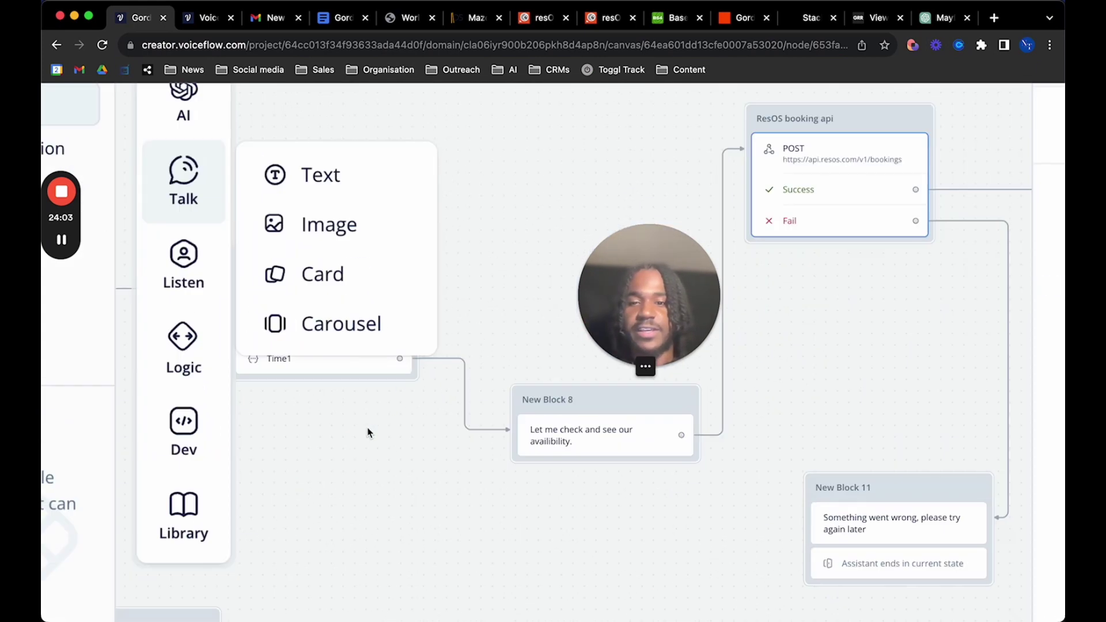
pyautogui.scroll(-5, 368, 433)
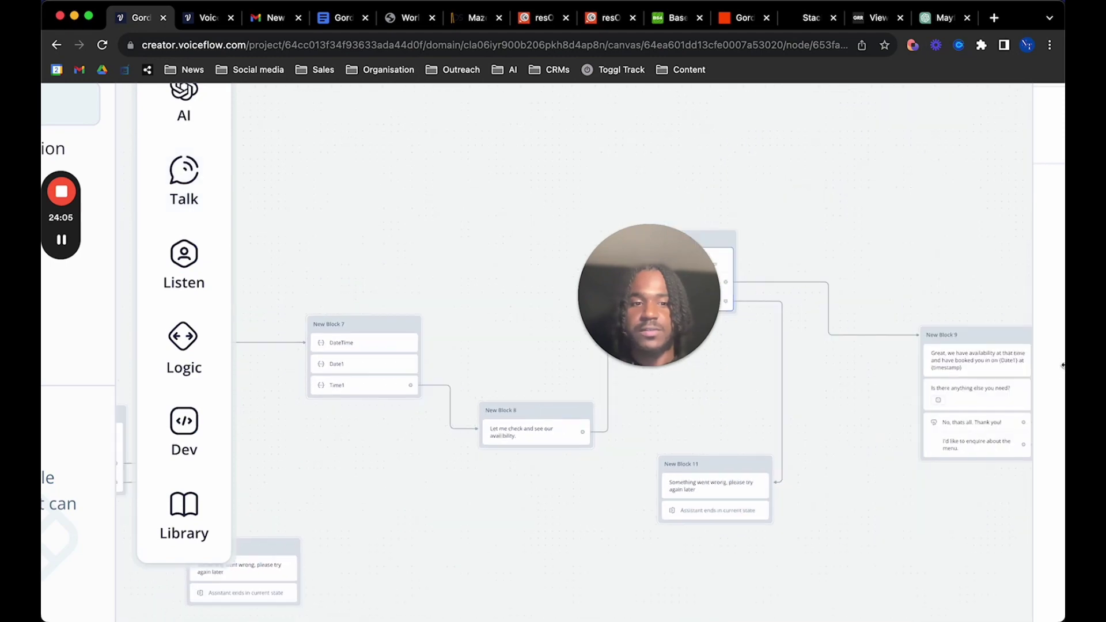
pyautogui.scroll(-3, 1063, 373)
pyautogui.scroll(-3, 1062, 373)
pyautogui.scroll(-3, 1020, 377)
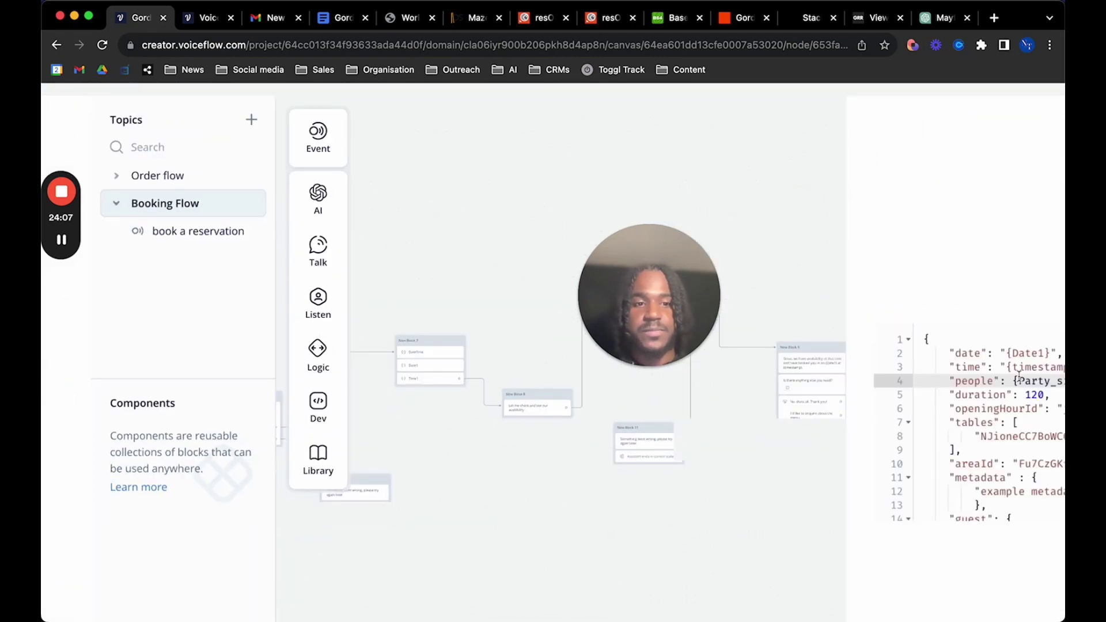
pyautogui.scroll(-2, 1017, 369)
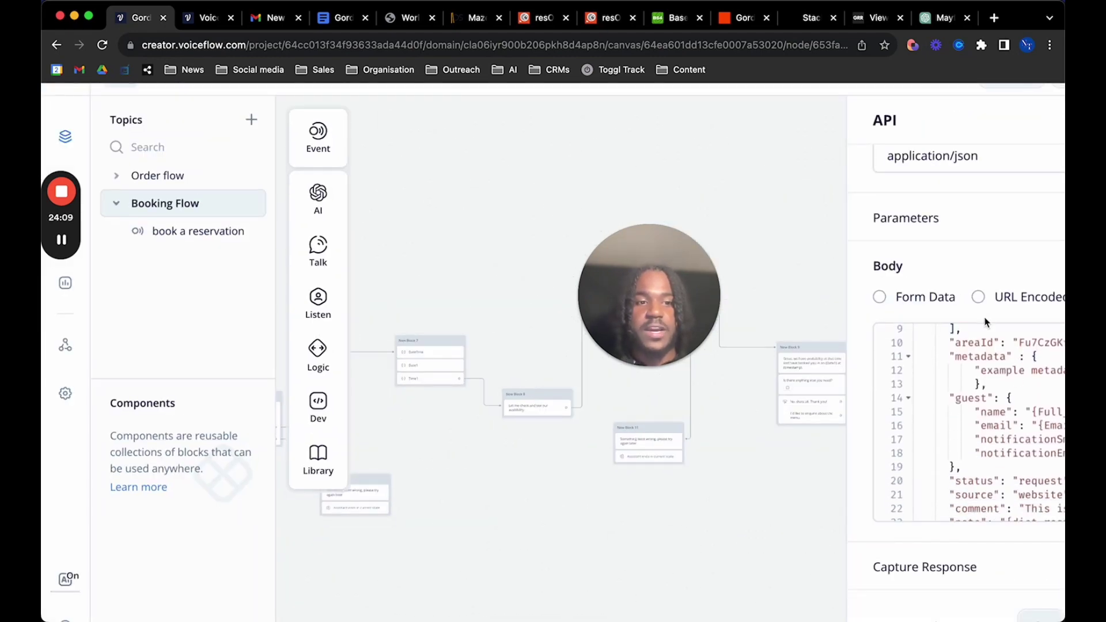
pyautogui.scroll(-3, 987, 321)
pyautogui.scroll(-1, 888, 403)
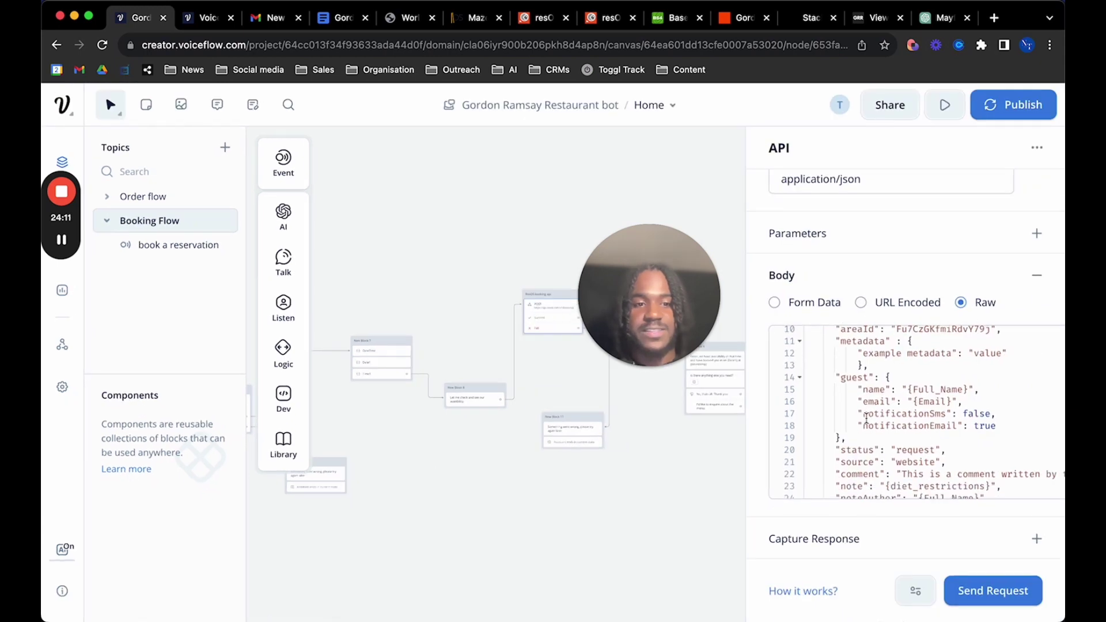
pyautogui.scroll(2, 867, 419)
pyautogui.scroll(-3, 867, 419)
pyautogui.scroll(5, 867, 419)
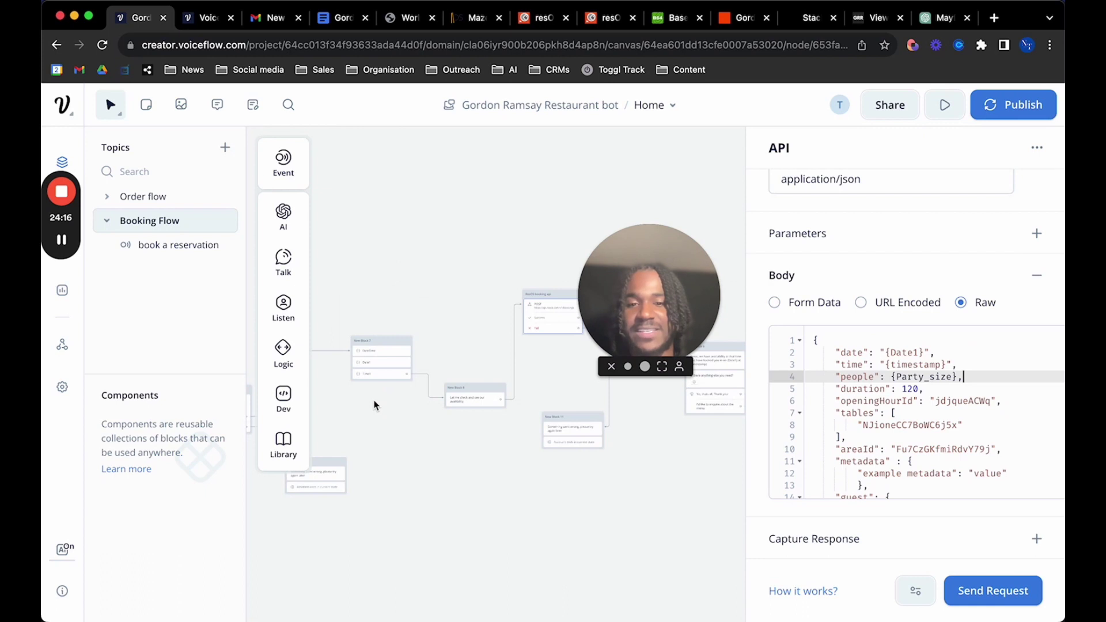
pyautogui.scroll(5, 375, 406)
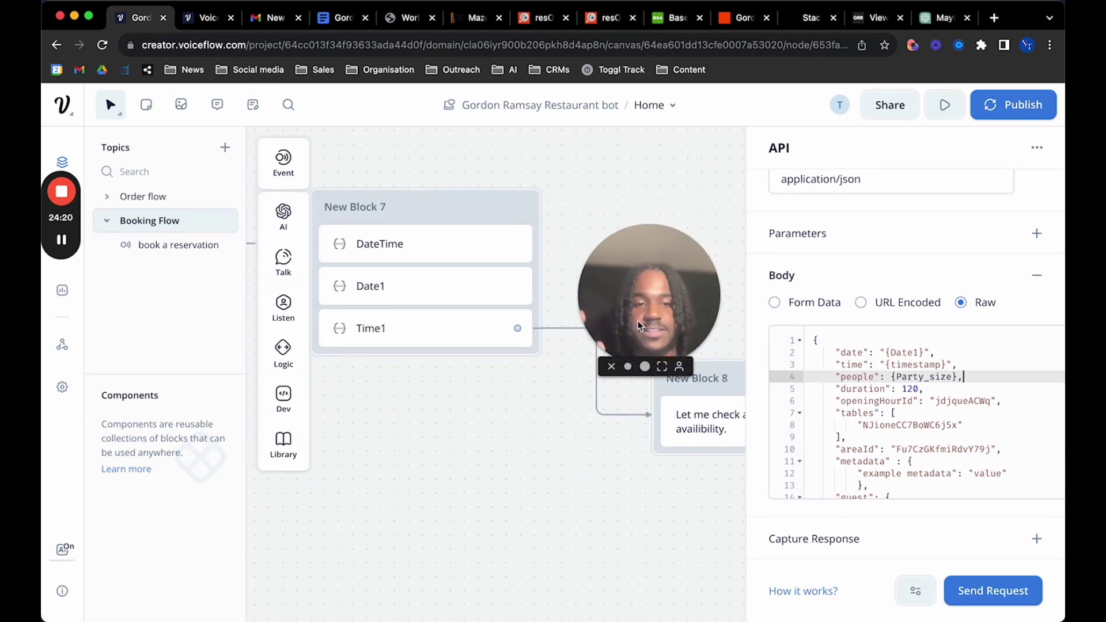
pyautogui.click(913, 365)
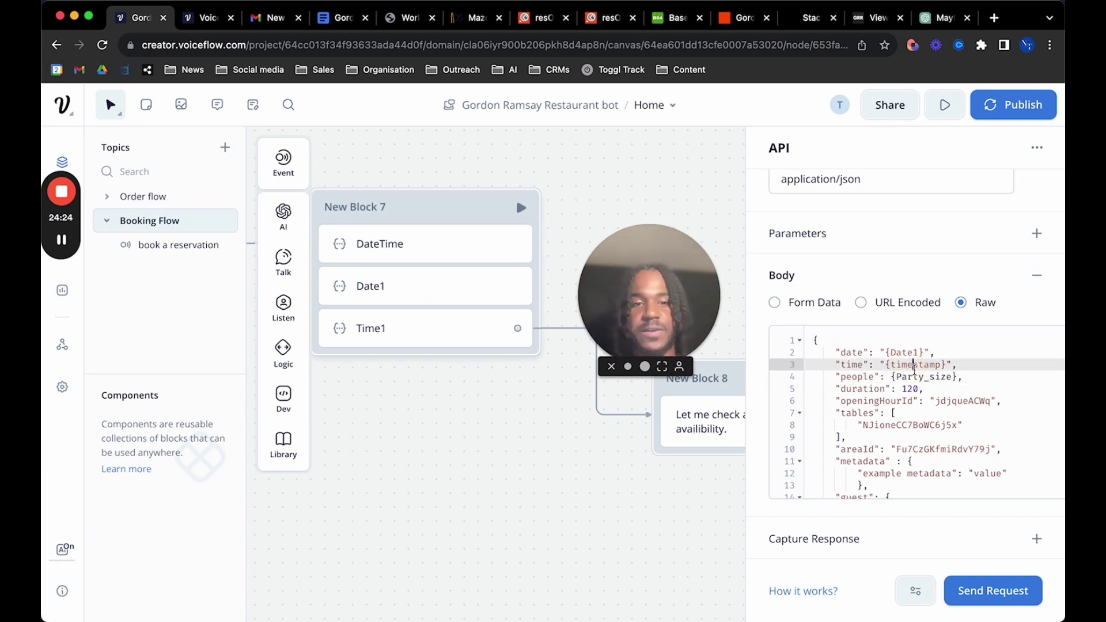
pyautogui.click(954, 378)
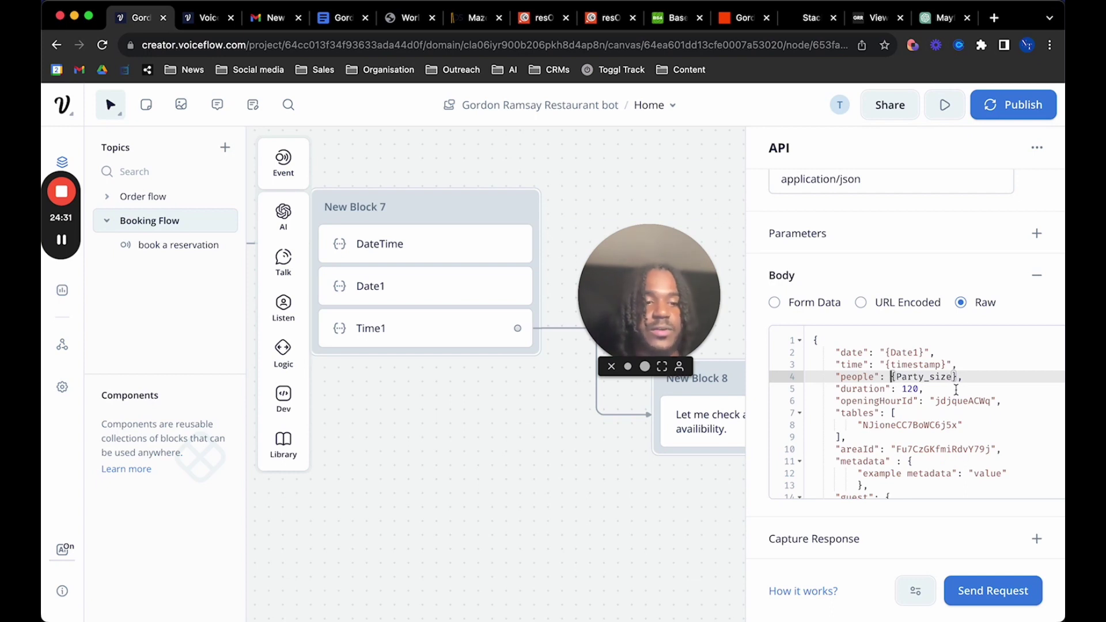
pyautogui.click(960, 390)
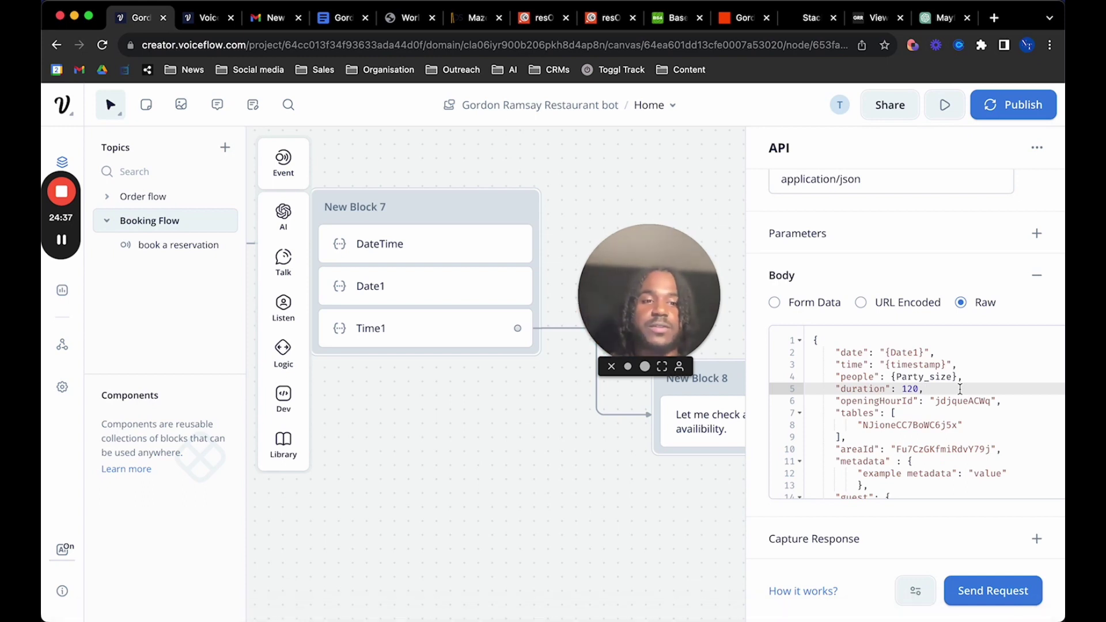
pyautogui.scroll(-1, 922, 397)
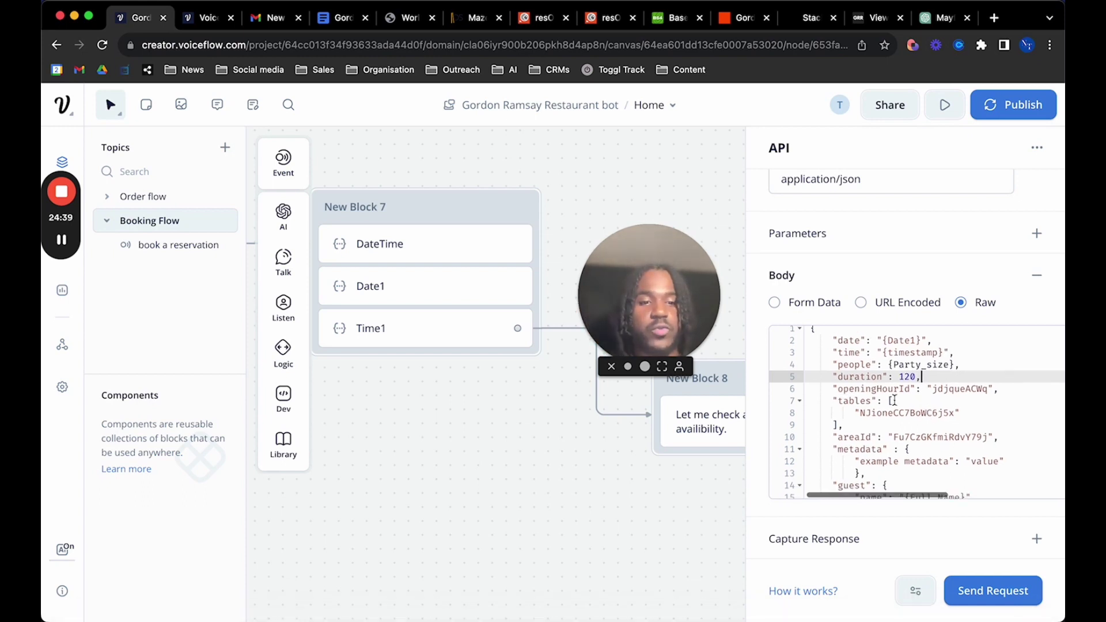
pyautogui.scroll(-5, 894, 400)
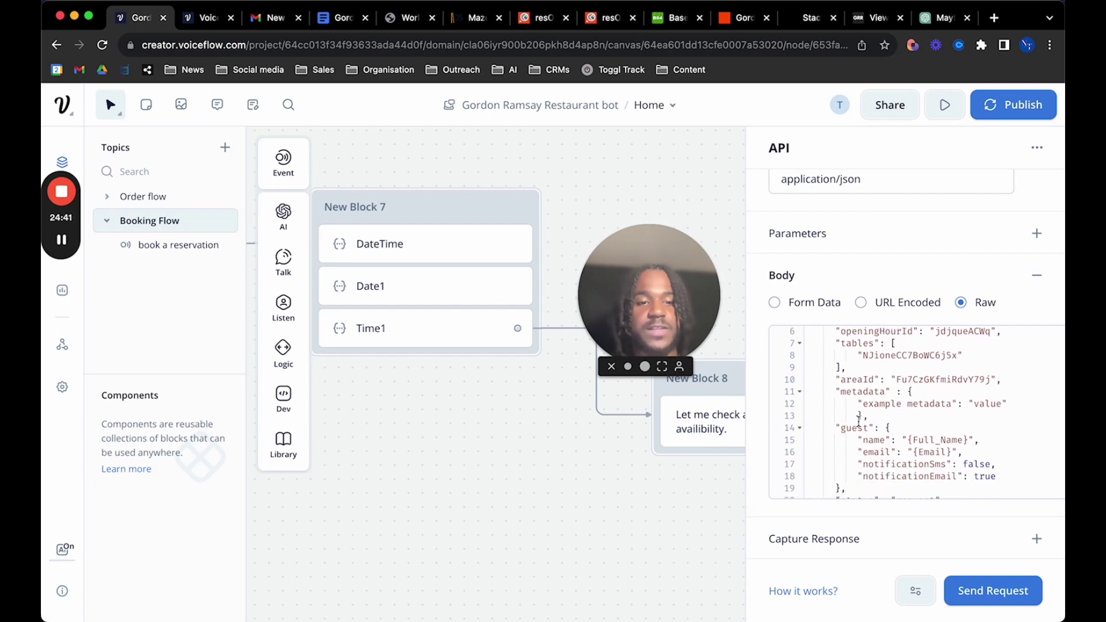
pyautogui.scroll(-2, 868, 418)
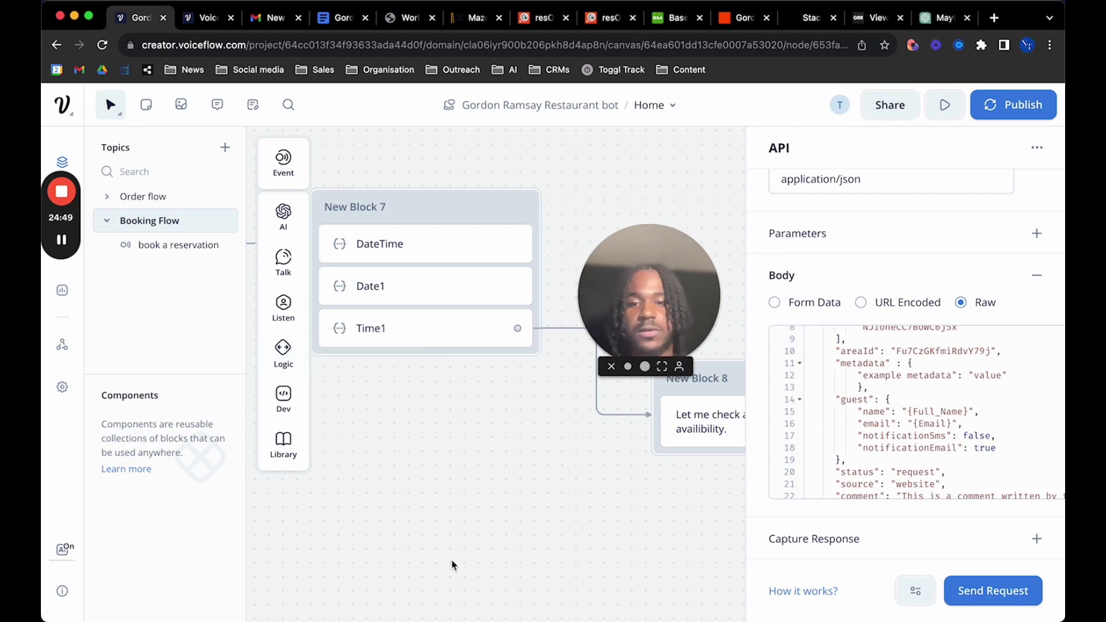
pyautogui.scroll(-5, 451, 560)
pyautogui.hscroll(5, 455, 548)
pyautogui.scroll(-3, 457, 537)
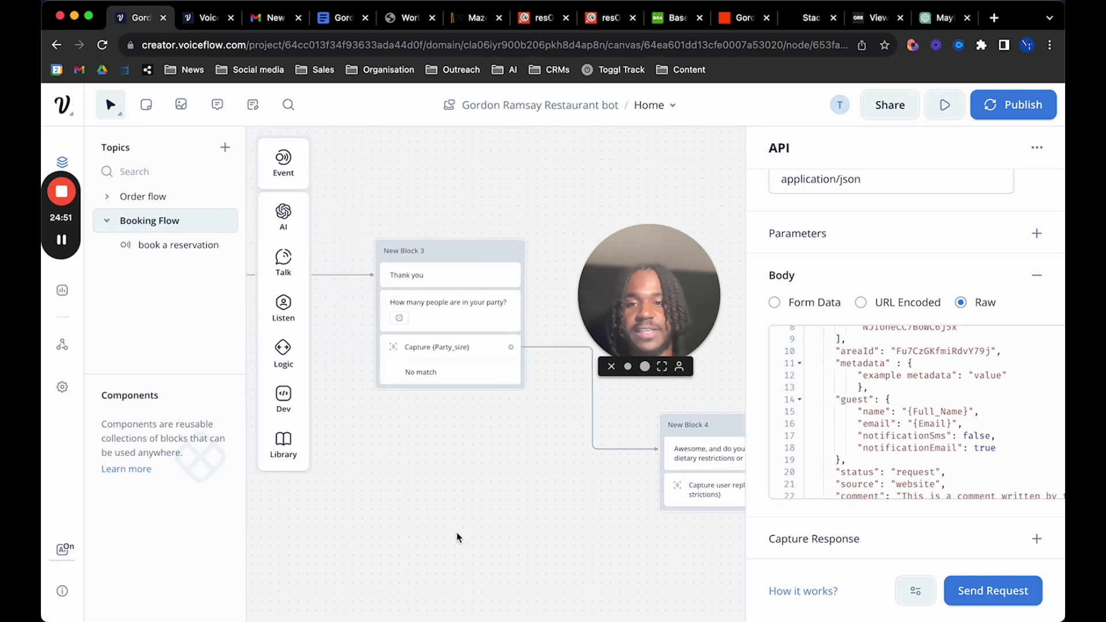
pyautogui.scroll(3, 457, 538)
pyautogui.hscroll(-3, 457, 537)
pyautogui.scroll(2, 457, 537)
pyautogui.hscroll(5, 457, 538)
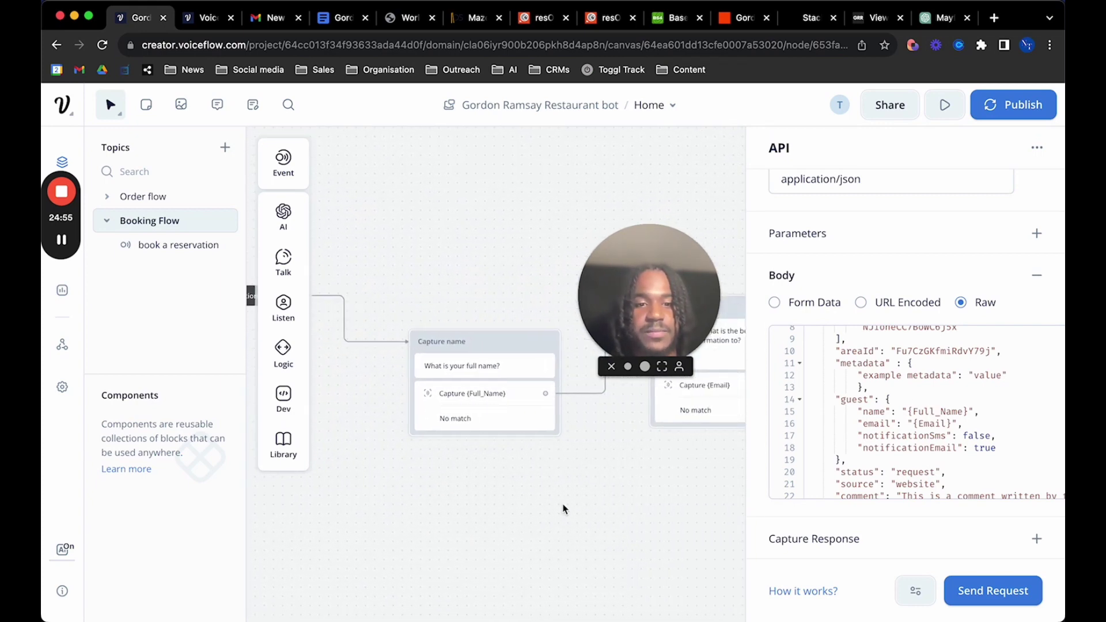
pyautogui.hscroll(2, 564, 509)
pyautogui.scroll(2, 564, 509)
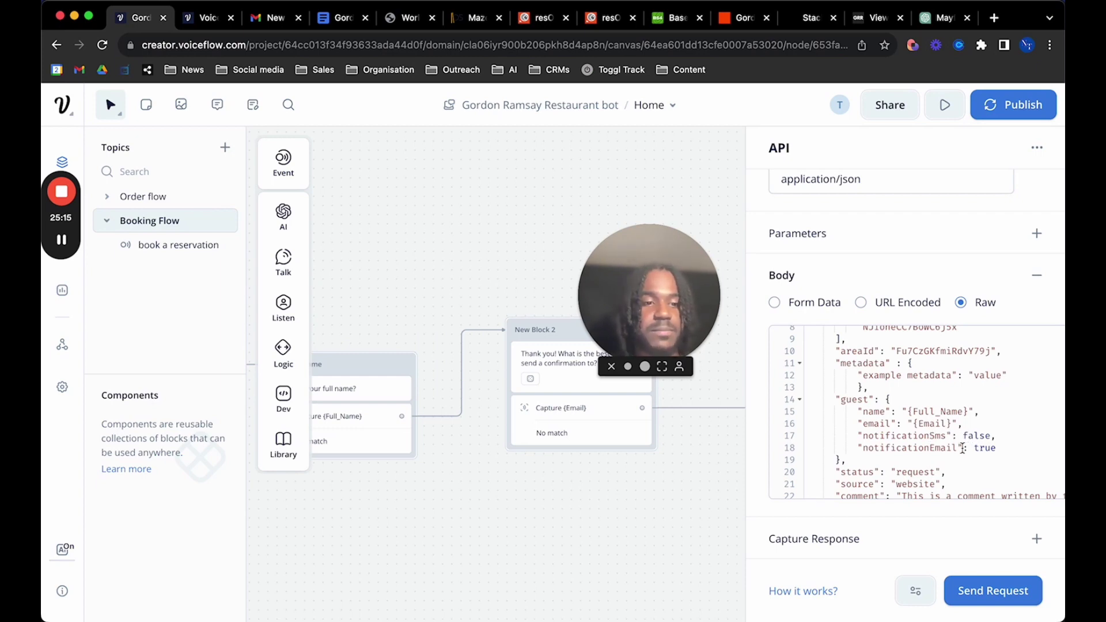
pyautogui.click(968, 450)
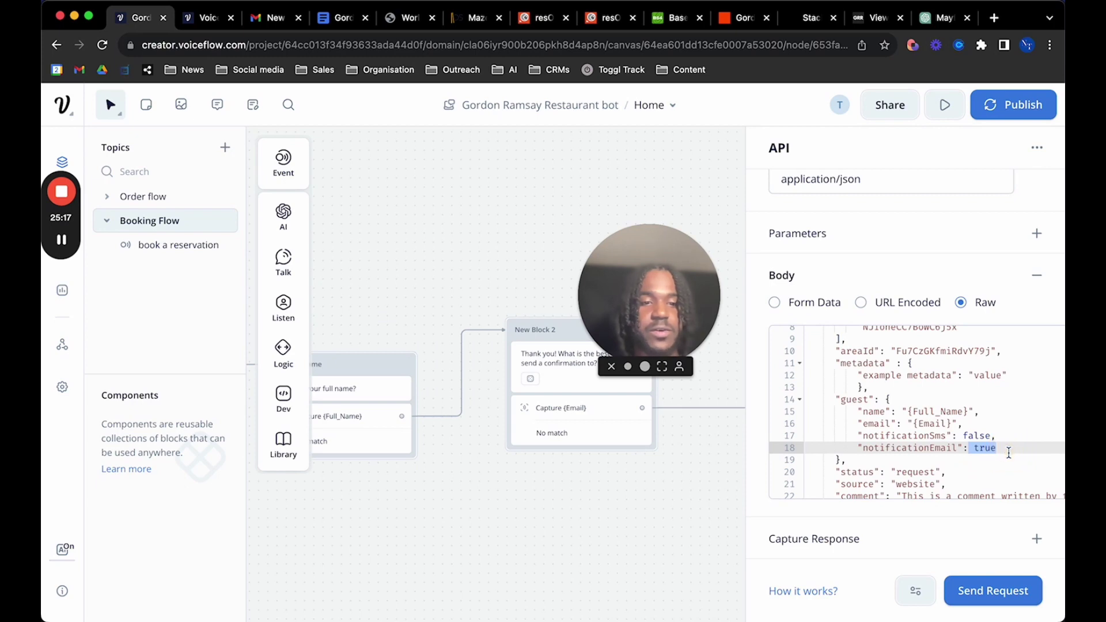
pyautogui.click(1003, 463)
pyautogui.scroll(-3, 962, 464)
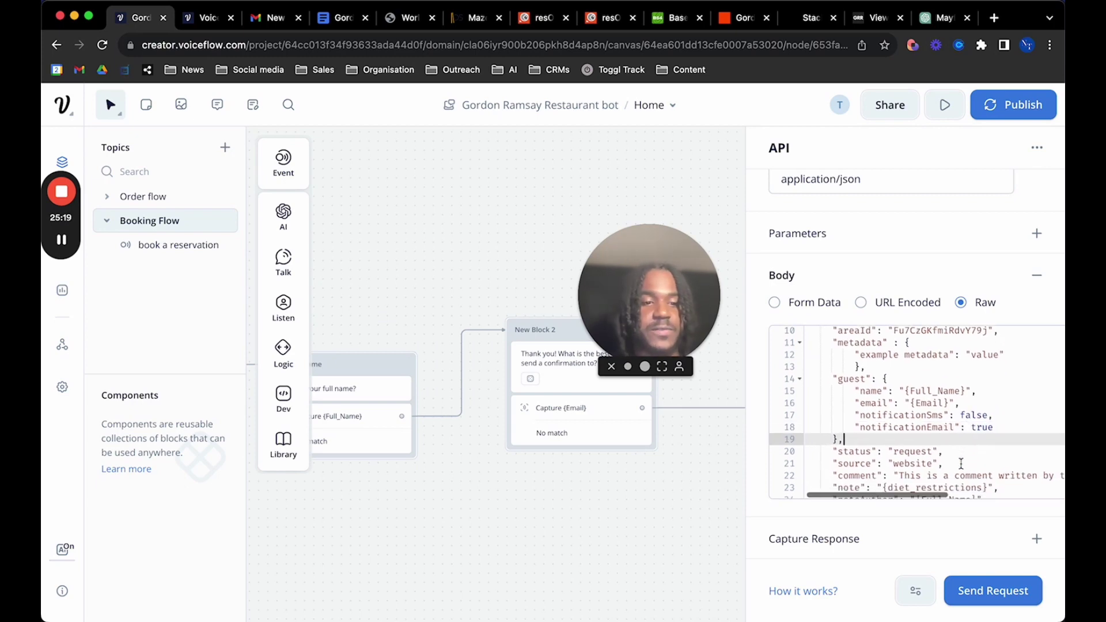
pyautogui.hscroll(1, 961, 464)
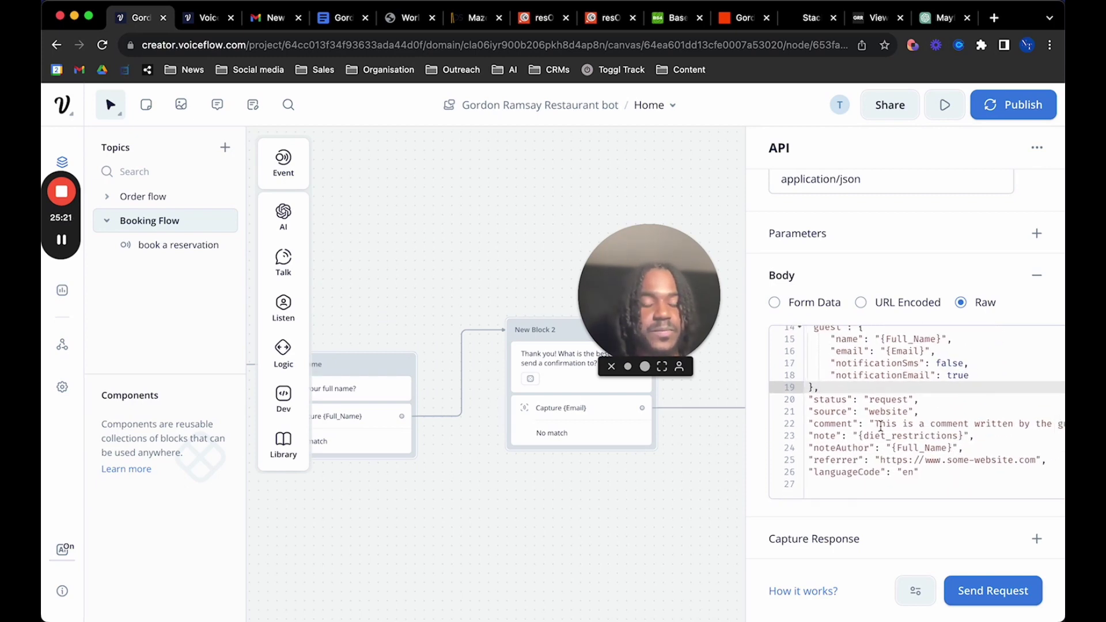
pyautogui.hscroll(-2, 881, 427)
pyautogui.scroll(1, 881, 426)
pyautogui.scroll(-1, 881, 426)
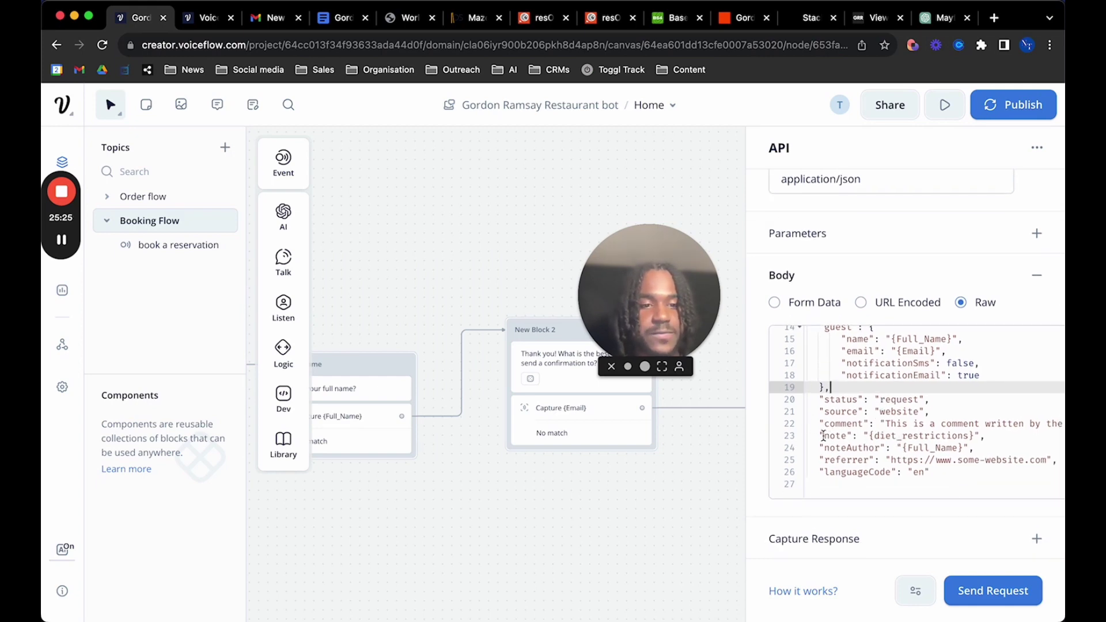
pyautogui.moveTo(824, 437); pyautogui.dragTo(971, 436)
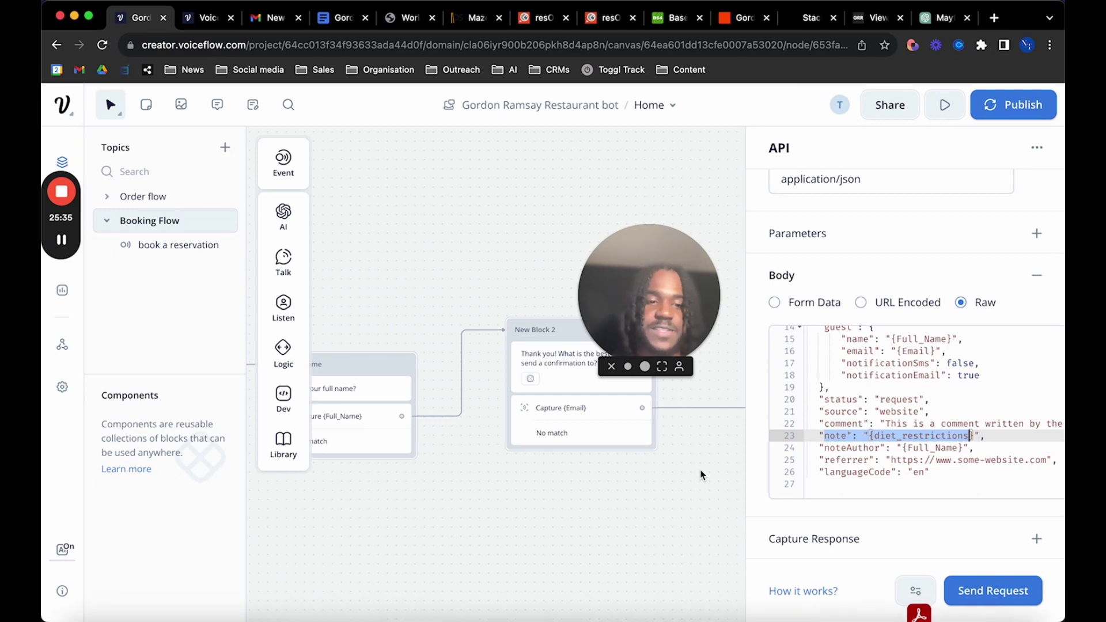
pyautogui.click(888, 448)
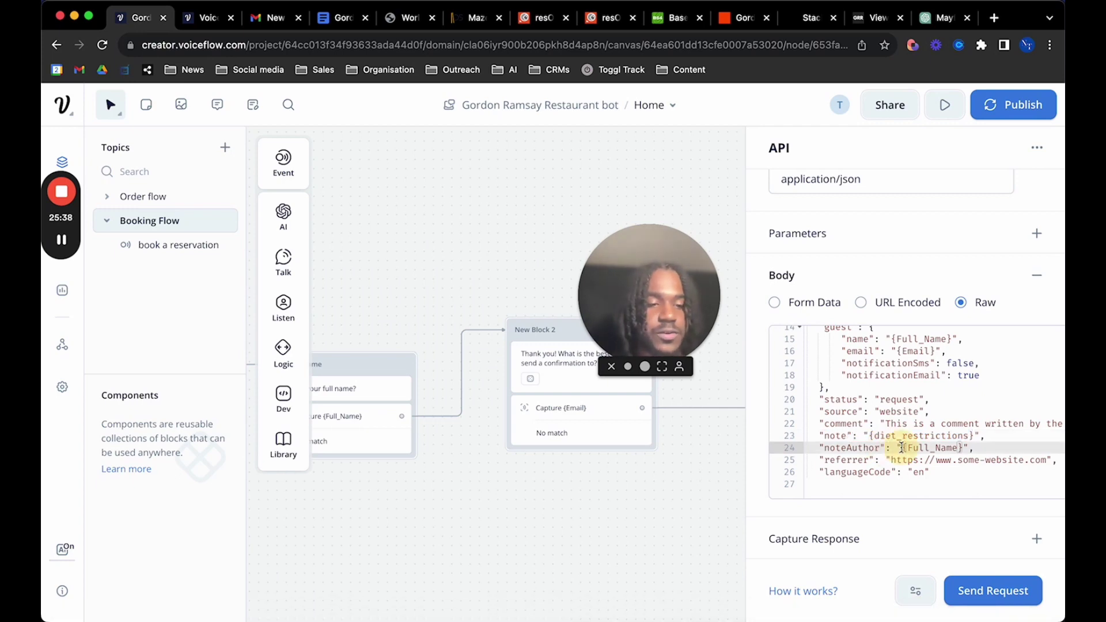
pyautogui.moveTo(902, 448); pyautogui.dragTo(962, 448)
pyautogui.click(855, 448)
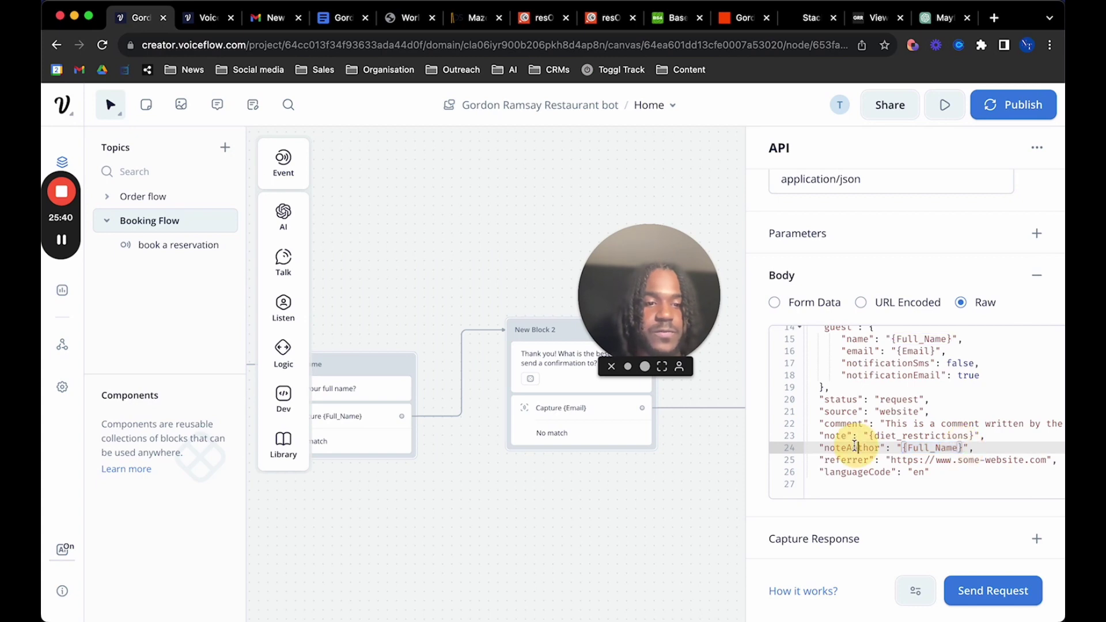
pyautogui.moveTo(824, 448); pyautogui.dragTo(961, 449)
pyautogui.moveTo(871, 436); pyautogui.dragTo(980, 436)
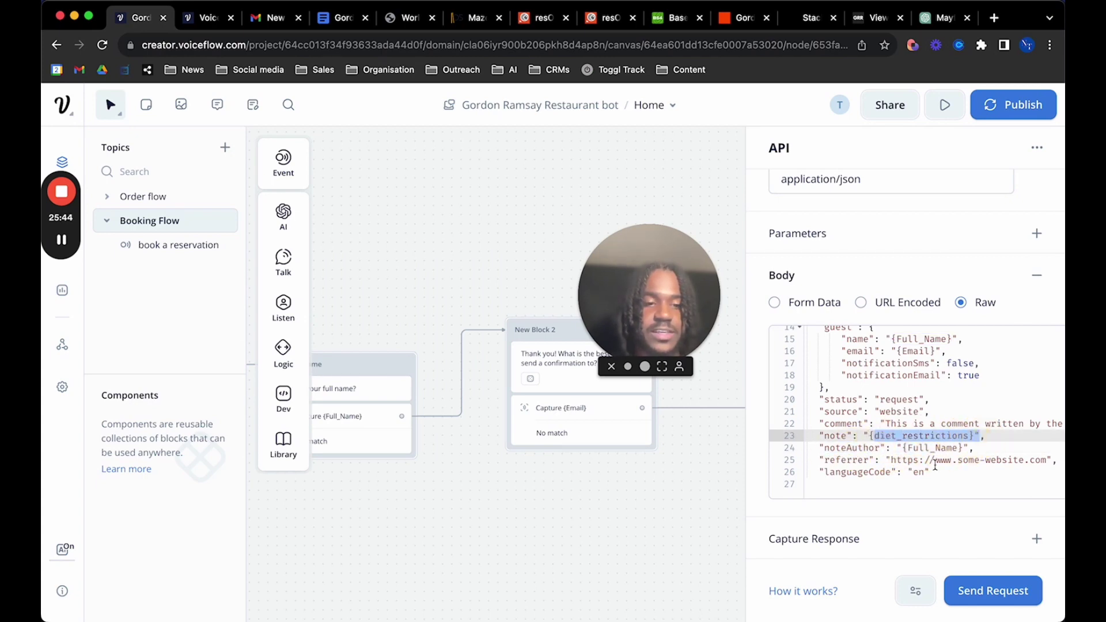
pyautogui.click(936, 448)
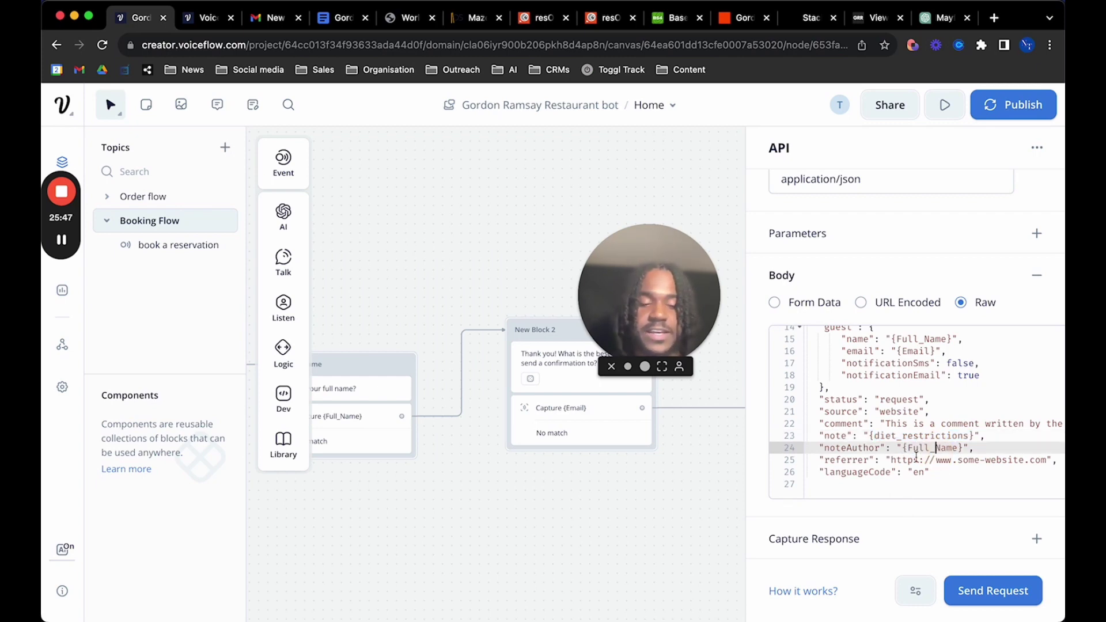
pyautogui.scroll(2, 899, 403)
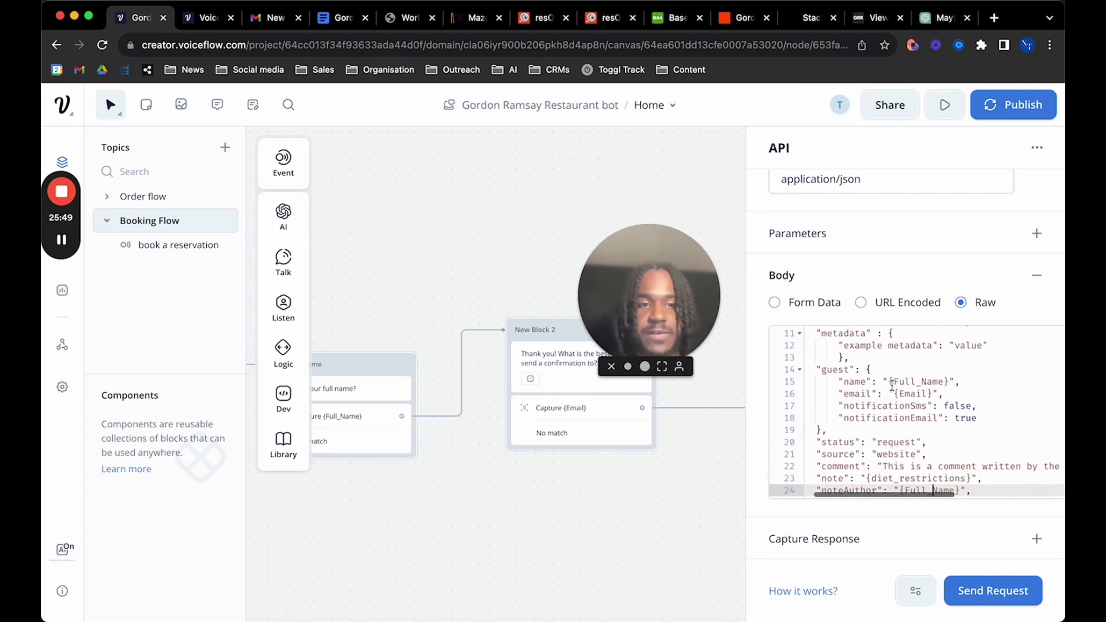
pyautogui.scroll(8, 893, 386)
pyautogui.scroll(-4, 895, 390)
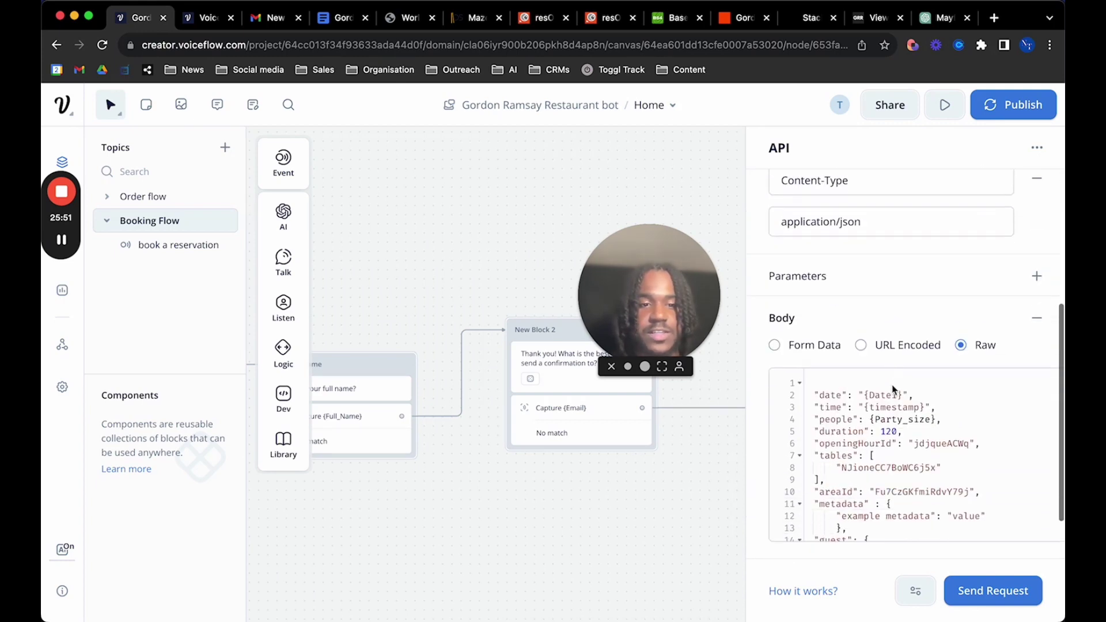
pyautogui.scroll(-6, 893, 389)
pyautogui.hscroll(3, 893, 386)
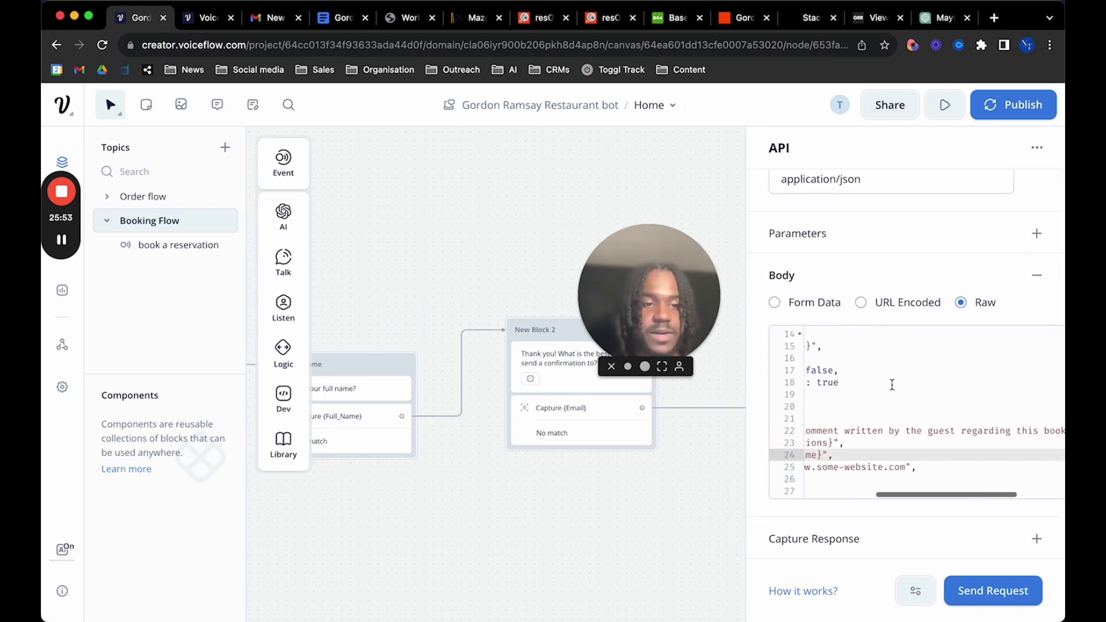
pyautogui.hscroll(-3, 893, 385)
pyautogui.scroll(6, 893, 387)
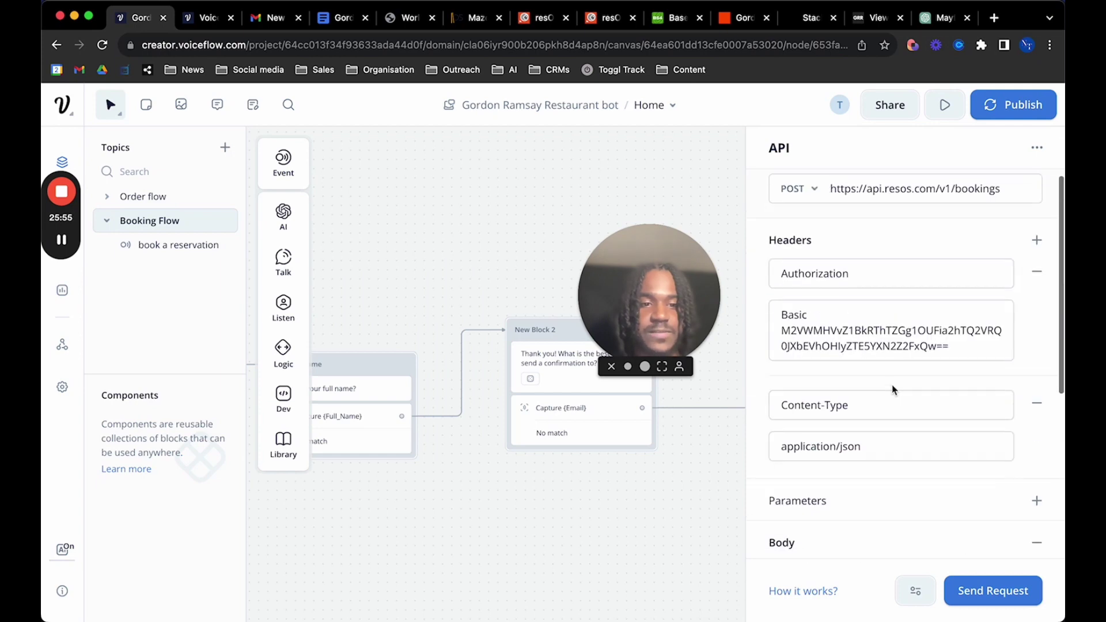
pyautogui.scroll(1, 887, 413)
pyautogui.scroll(-3, 722, 462)
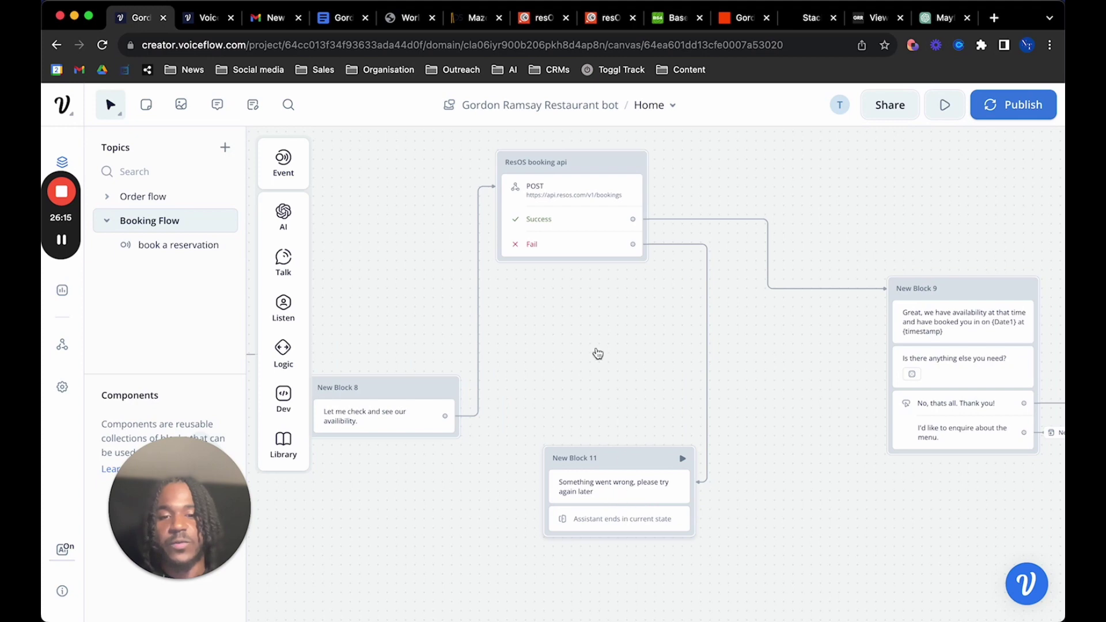
# Pan the canvas across the ResOS booking api block's Success and Fail paths to the 'Is there anything else you need?' block
pyautogui.hscroll(5, 702, 312)
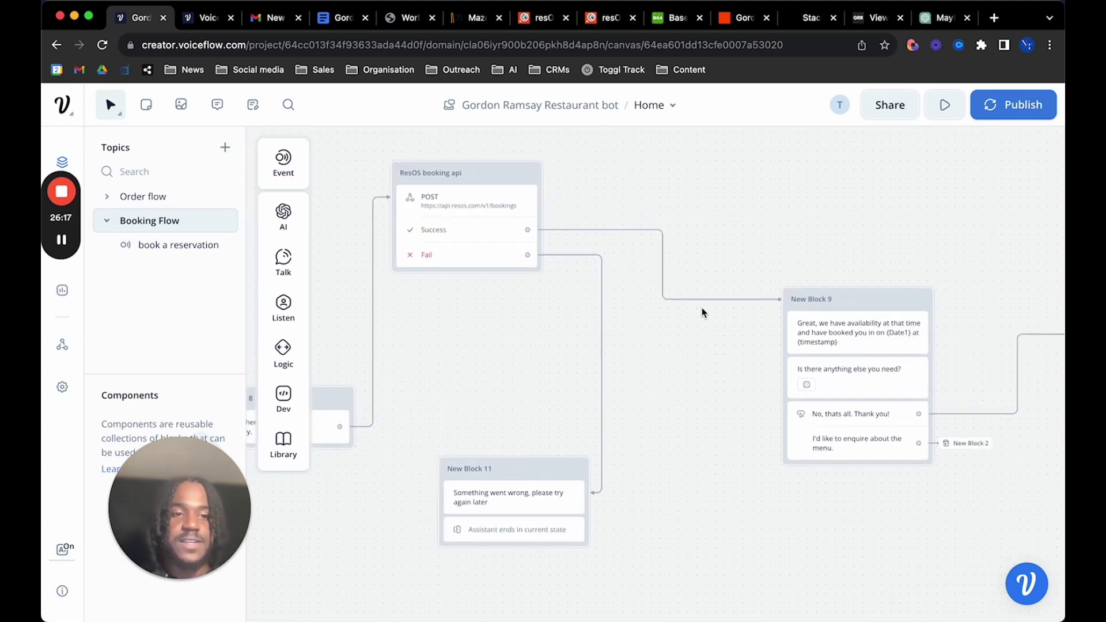
pyautogui.hscroll(2, 702, 311)
pyautogui.hscroll(5, 799, 339)
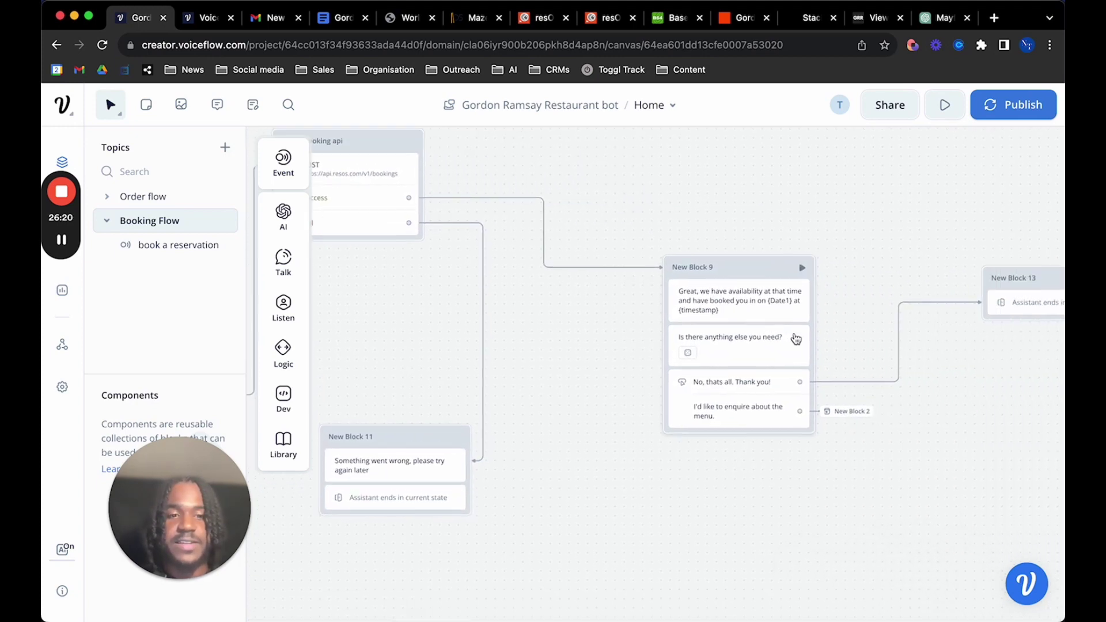
pyautogui.hscroll(-1, 738, 298)
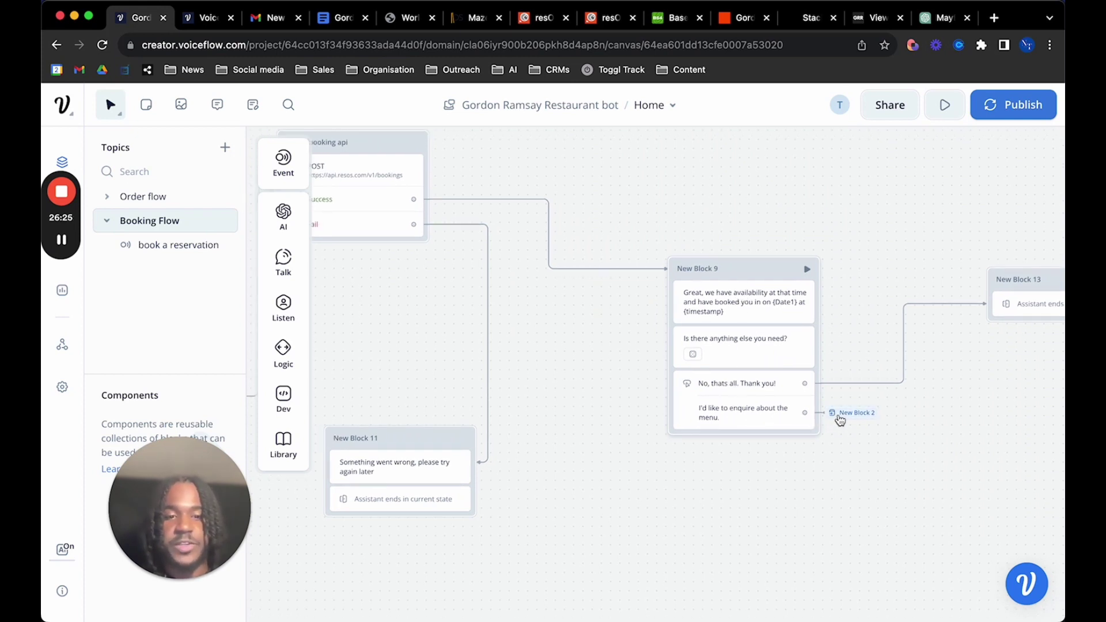
pyautogui.hscroll(5, 839, 401)
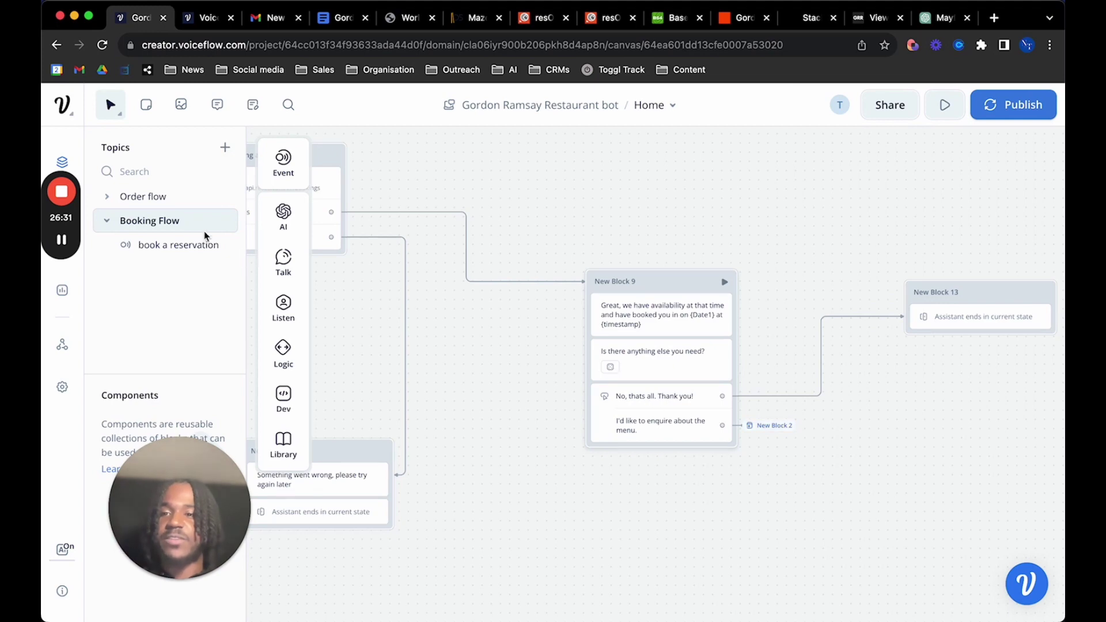
# Open the Order flow topic and delete the unused New Block 40
pyautogui.click(166, 197)
pyautogui.hscroll(-6, 524, 382)
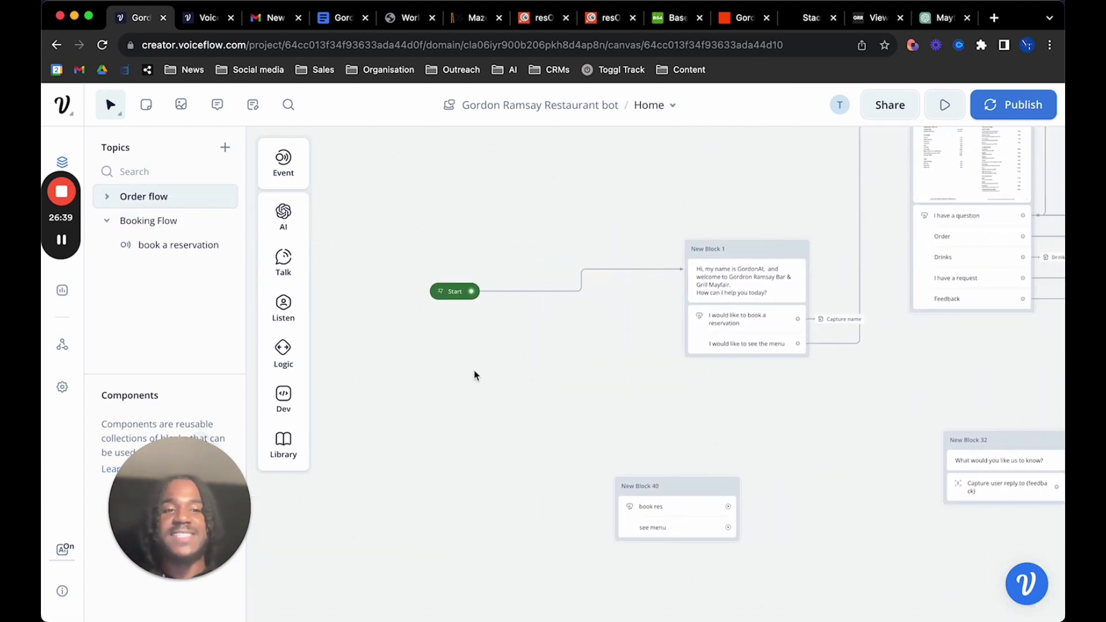
pyautogui.scroll(-10, 494, 362)
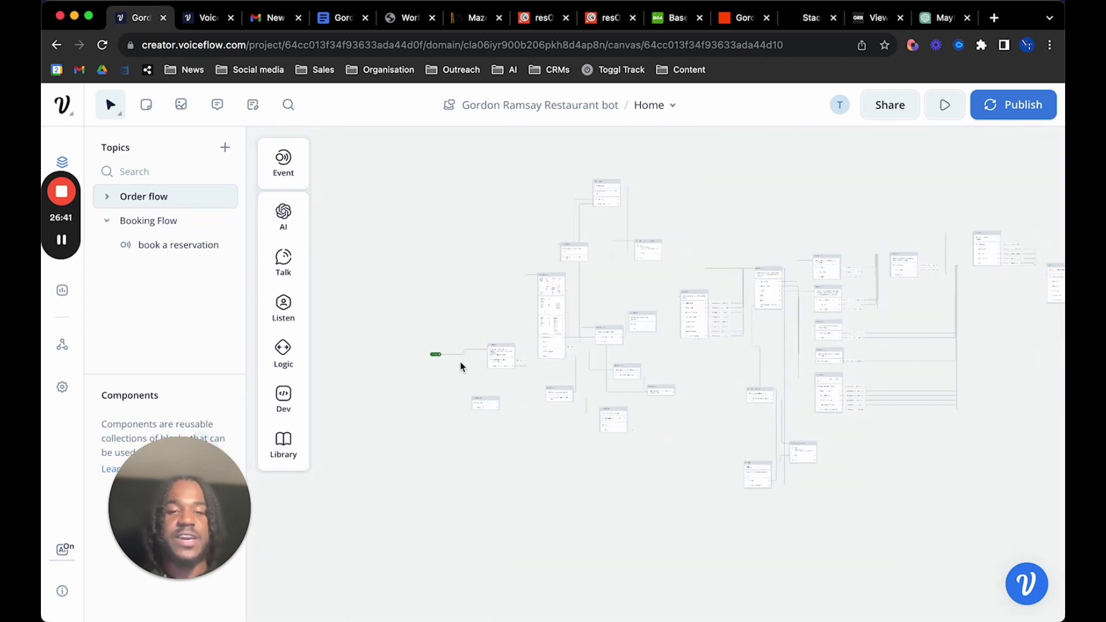
pyautogui.hscroll(5, 461, 367)
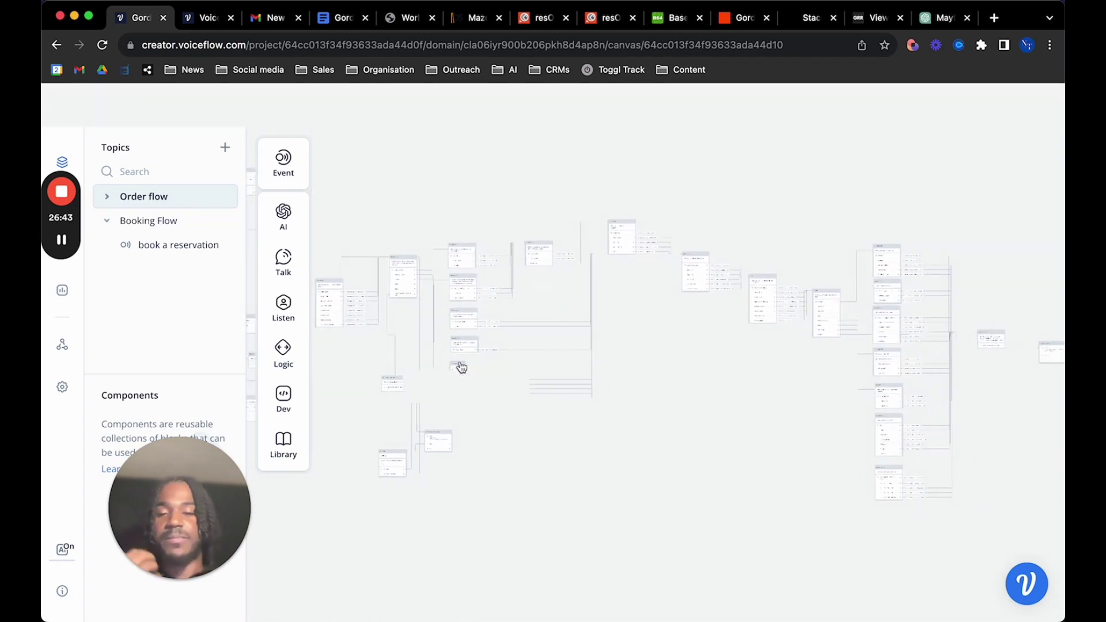
pyautogui.hscroll(-6, 461, 367)
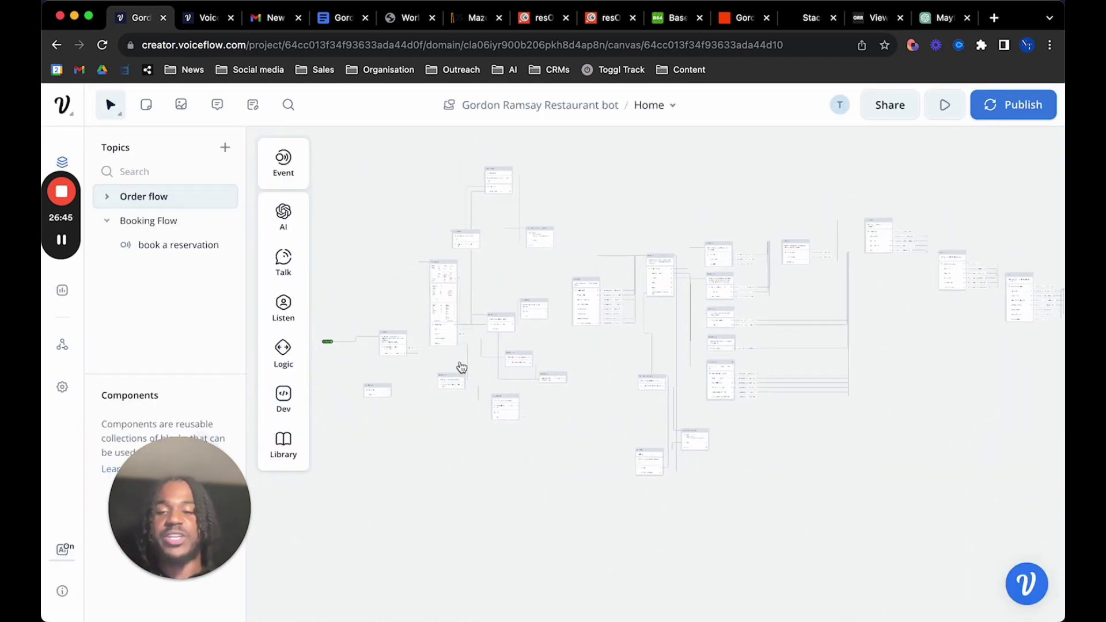
pyautogui.scroll(10, 461, 367)
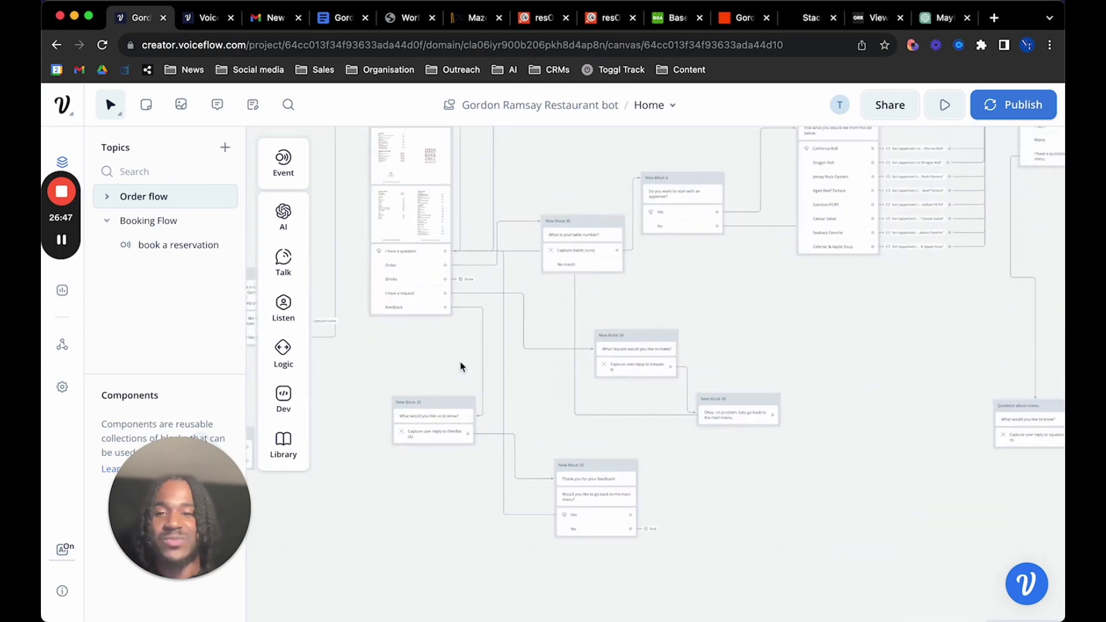
pyautogui.scroll(-5, 461, 366)
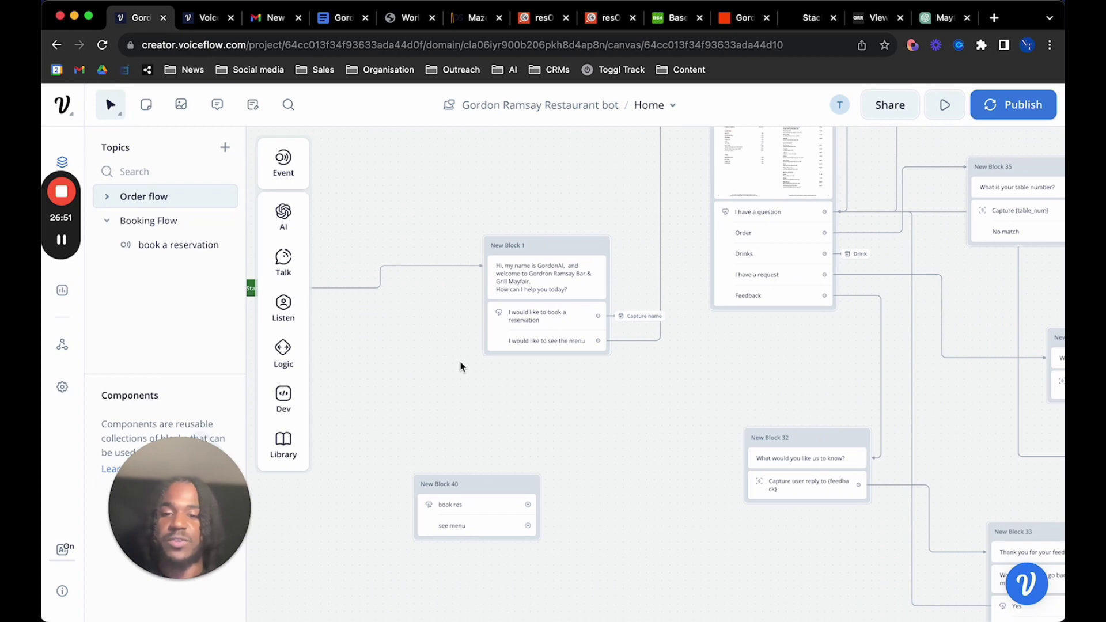
pyautogui.moveTo(564, 550); pyautogui.dragTo(358, 452)
pyautogui.press('Delete')
# Pan to the question path that posts the user's query to Stack AI
pyautogui.scroll(2, 671, 444)
pyautogui.hscroll(1, 671, 443)
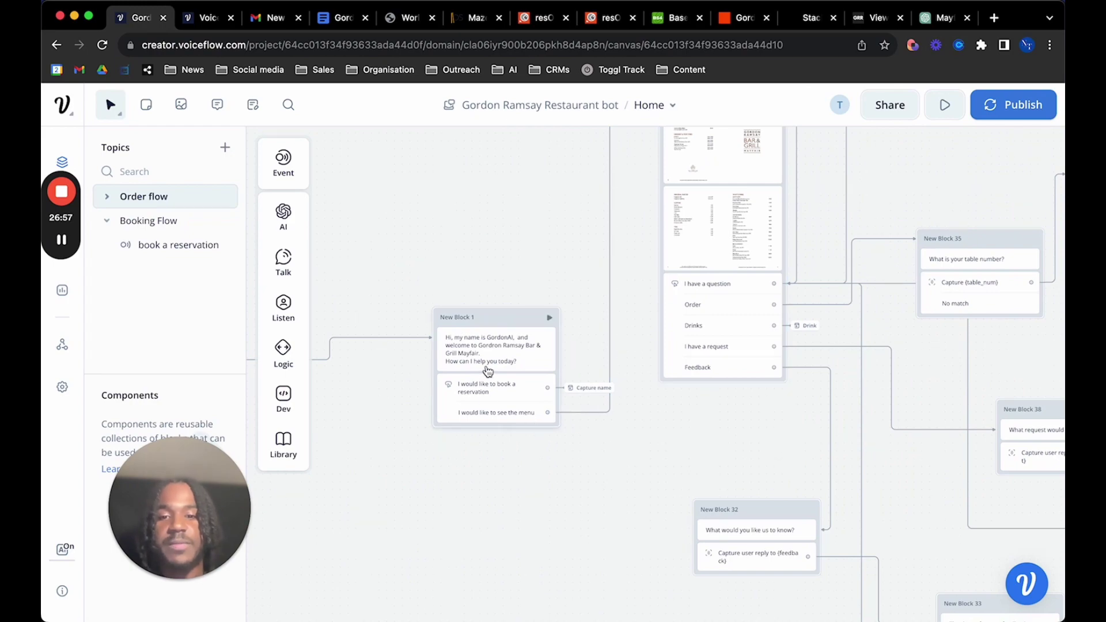
pyautogui.scroll(10, 567, 438)
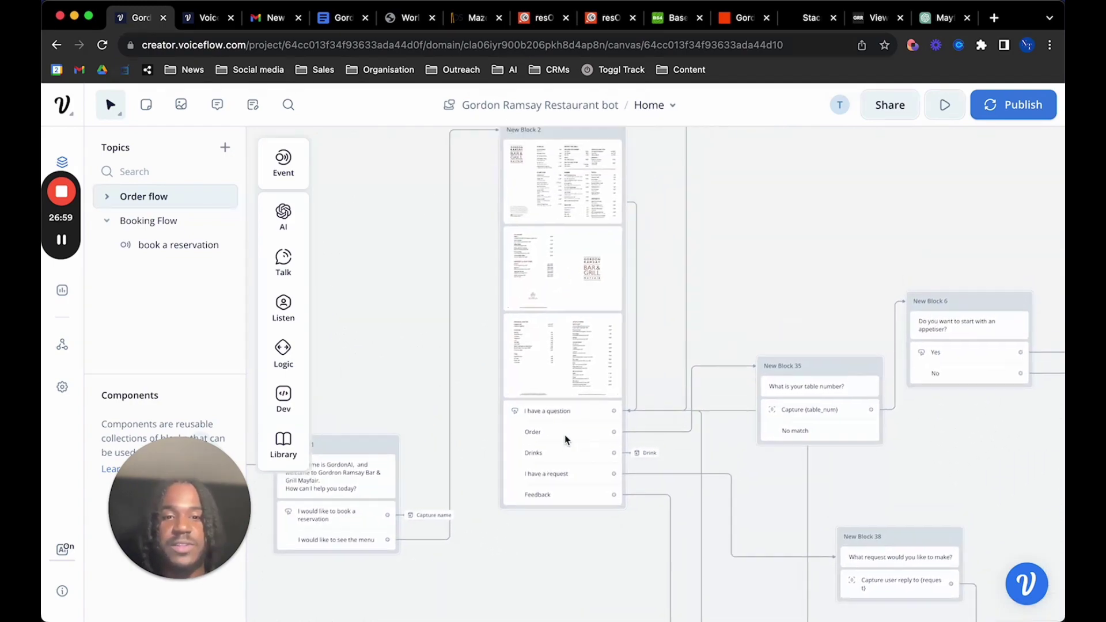
pyautogui.scroll(-6, 573, 437)
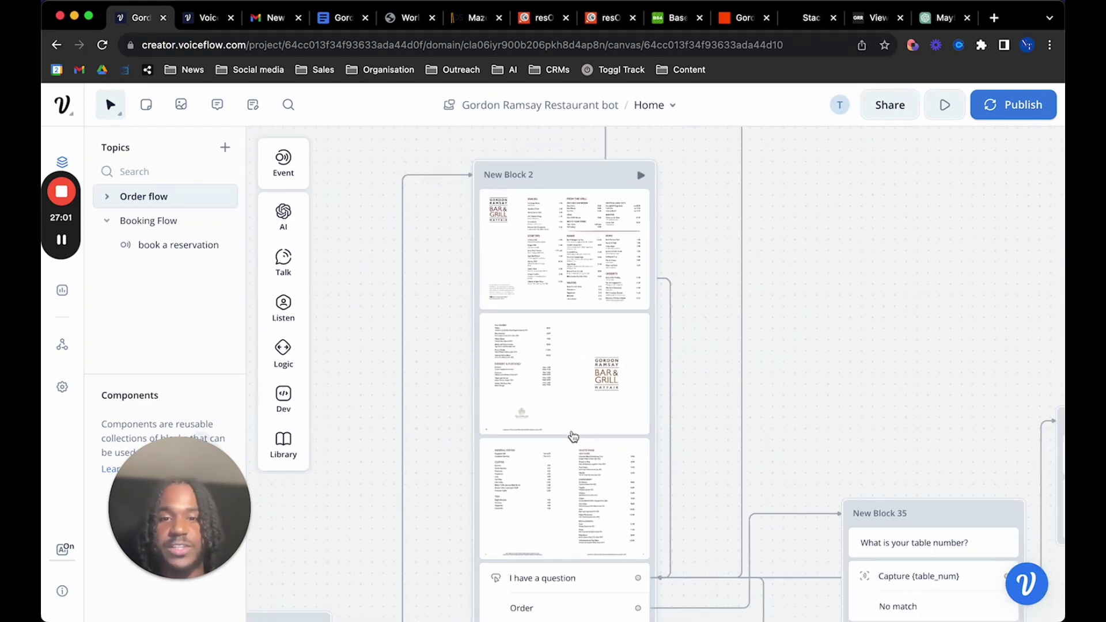
pyautogui.moveTo(294, 261)
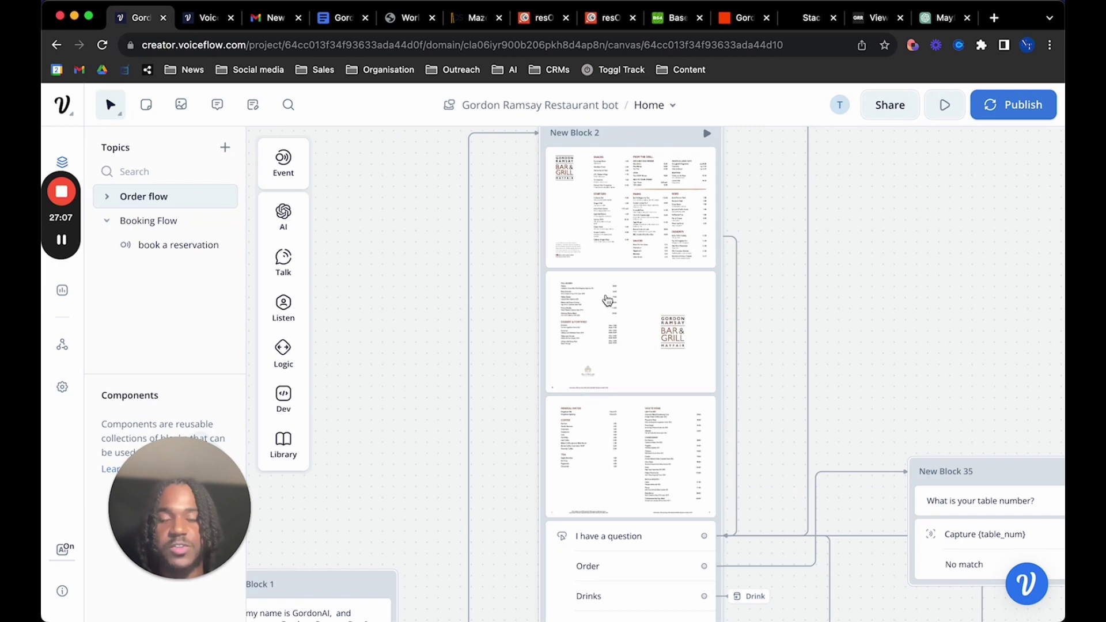
pyautogui.scroll(3, 607, 299)
pyautogui.scroll(-5, 609, 346)
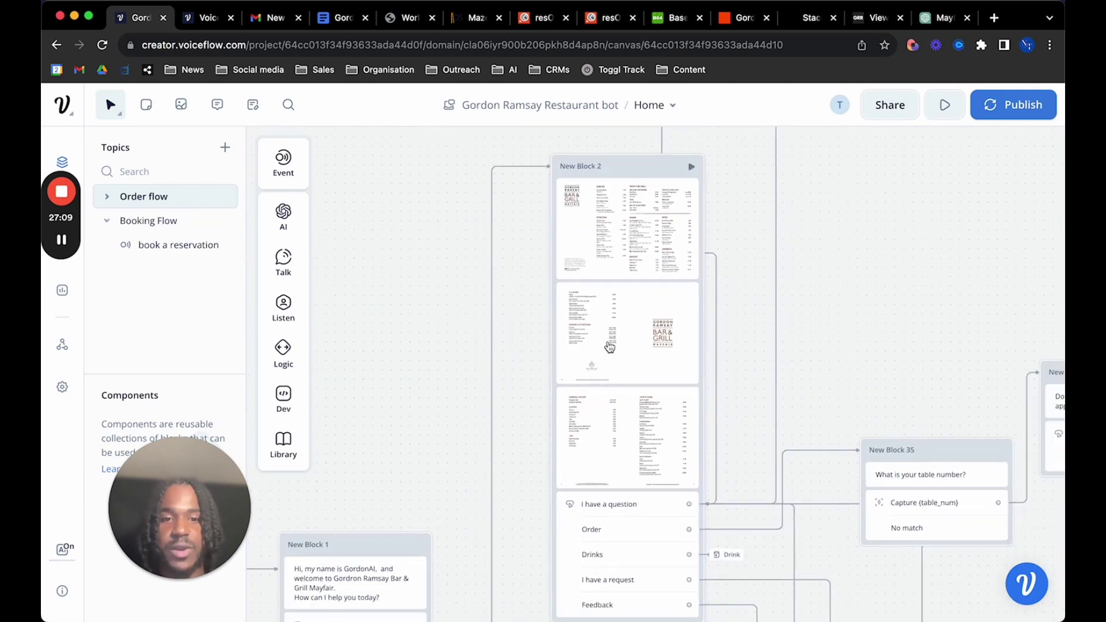
pyautogui.scroll(-5, 610, 346)
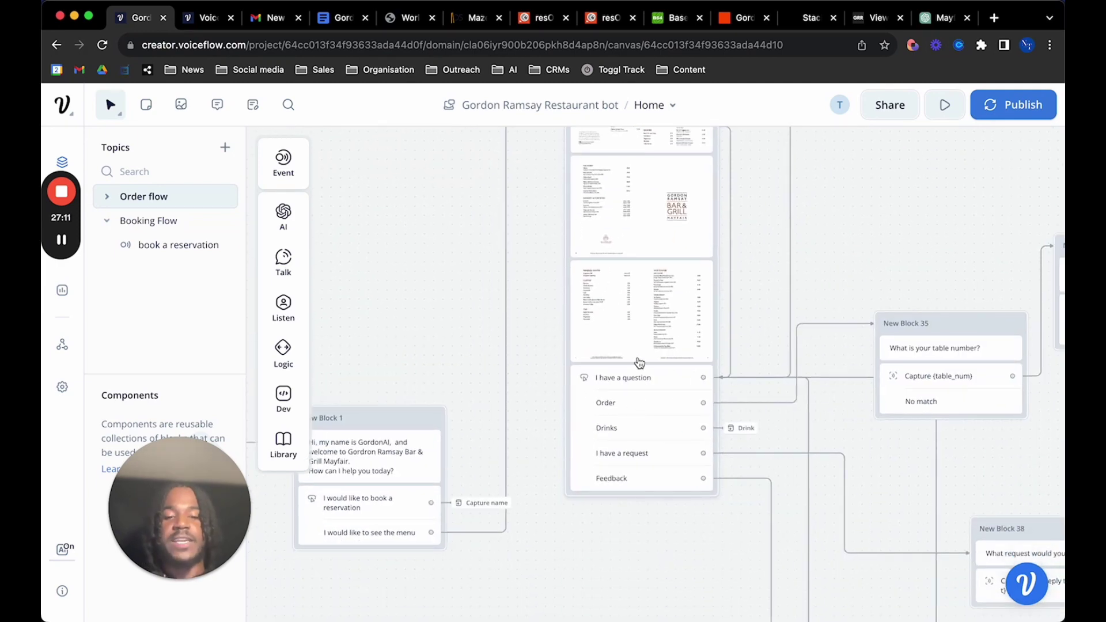
pyautogui.scroll(2, 639, 364)
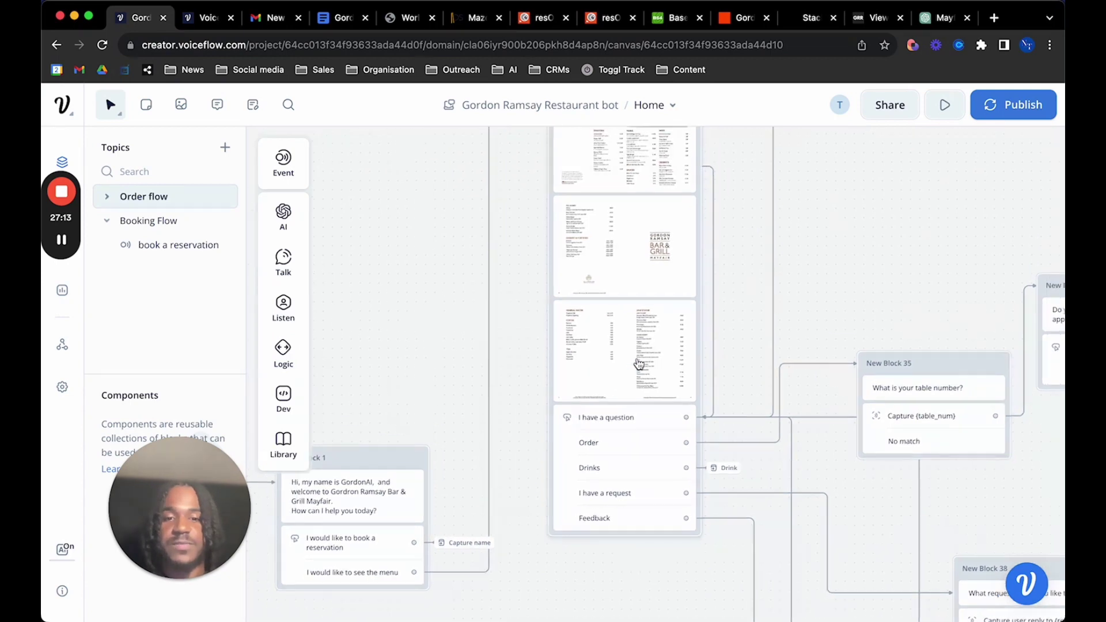
pyautogui.scroll(10, 628, 426)
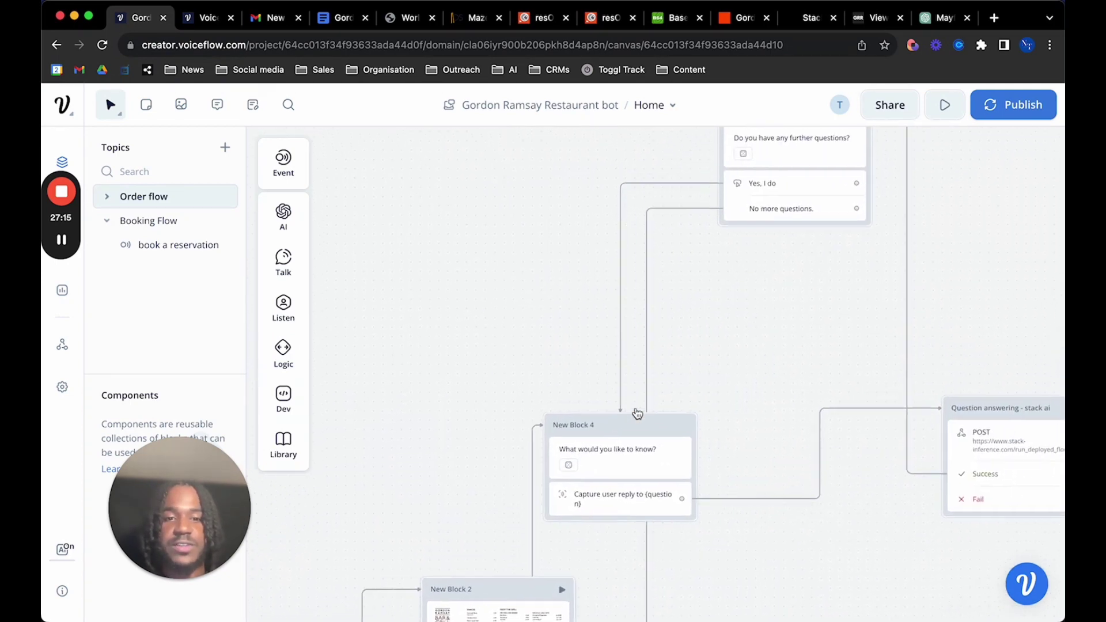
pyautogui.hscroll(4, 634, 415)
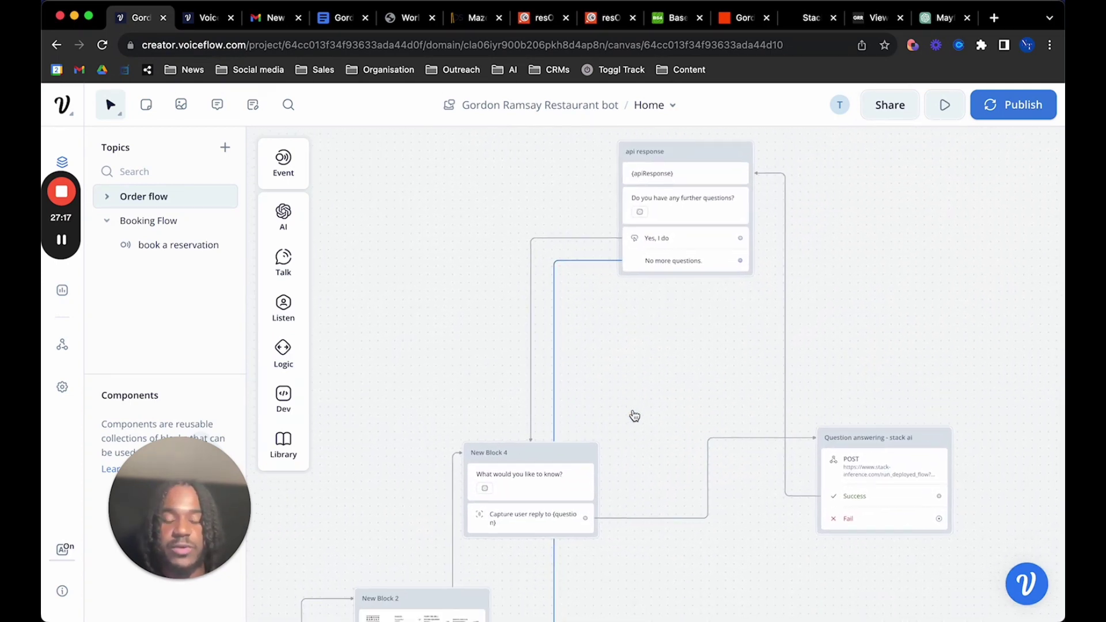
# Review the question prompt's variants and which variable captures the user's reply
pyautogui.hscroll(2, 586, 415)
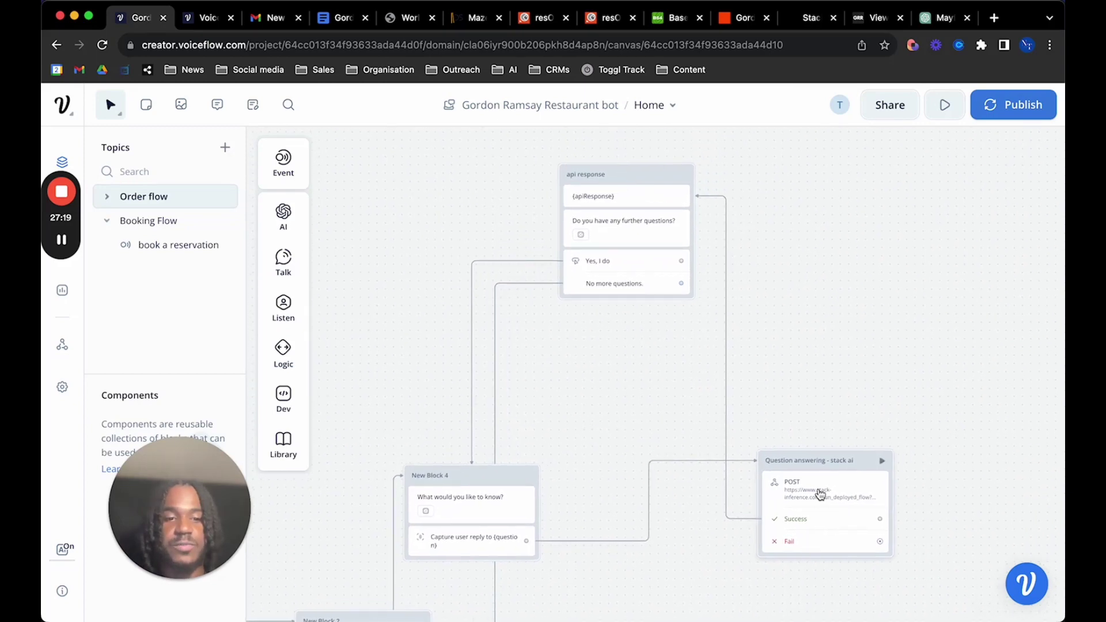
pyautogui.scroll(-2, 478, 510)
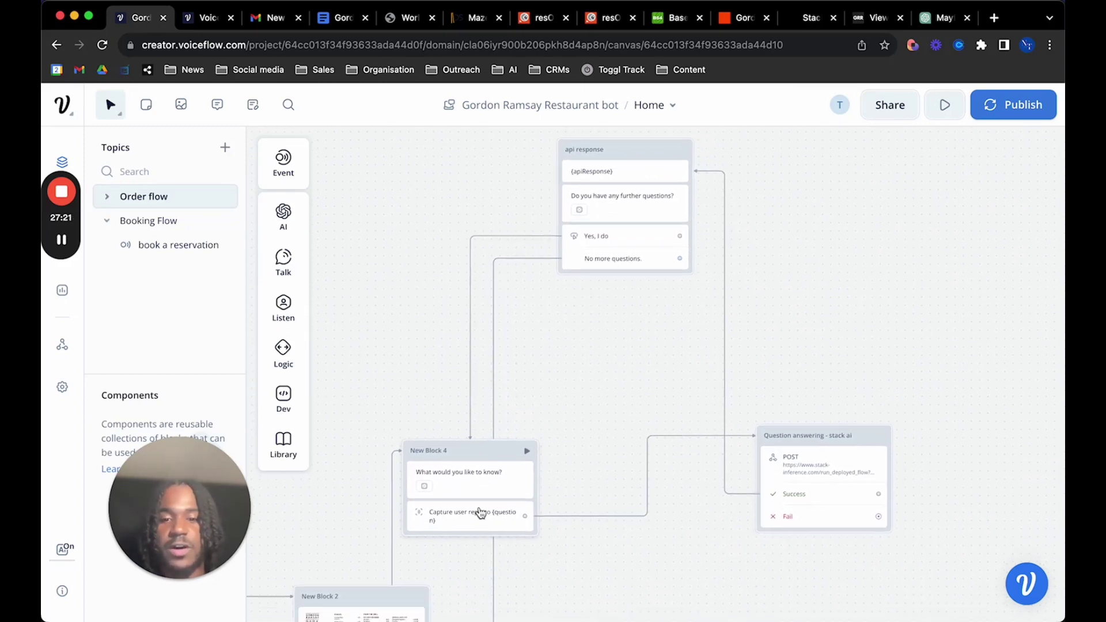
pyautogui.click(471, 478)
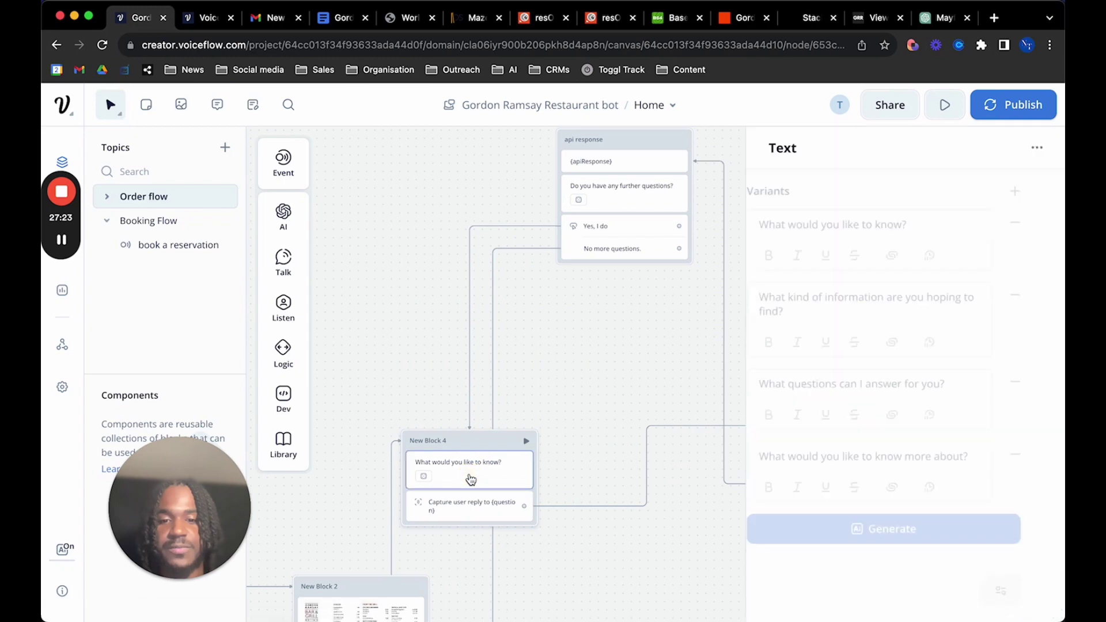
pyautogui.click(478, 509)
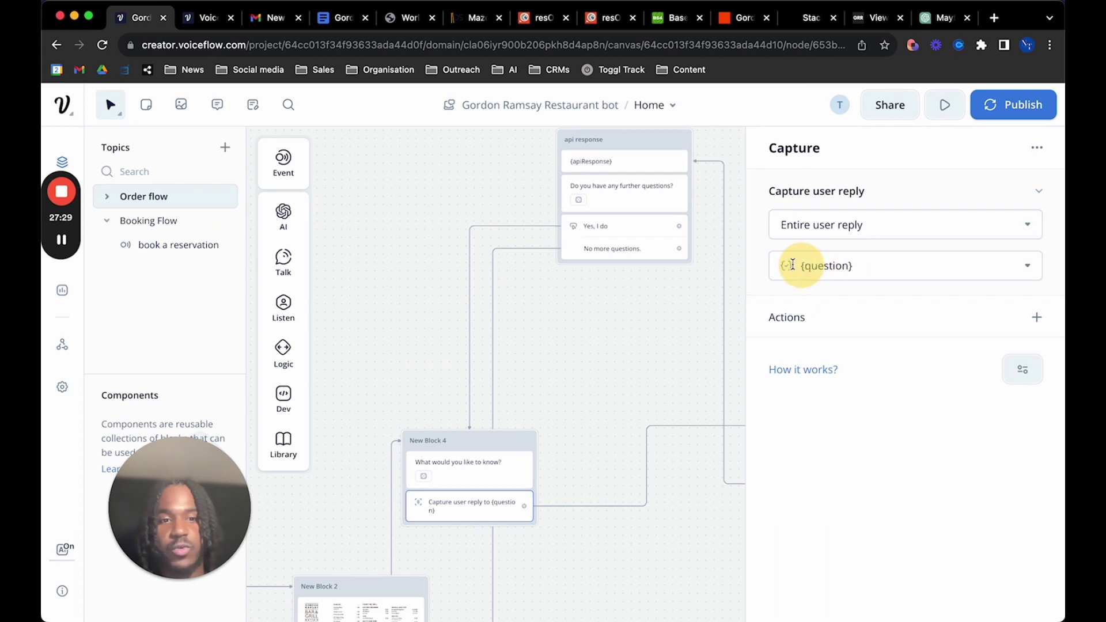
pyautogui.click(786, 264)
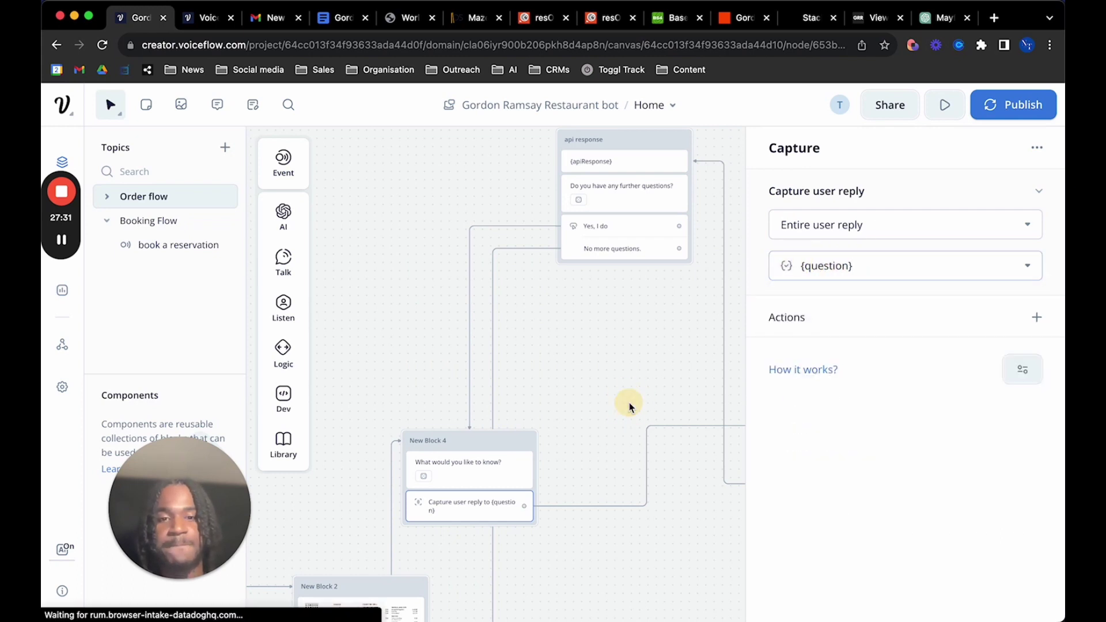
# Open the Stack AI POST API step's settings, then switch to the Stack AI project
pyautogui.hscroll(5, 623, 413)
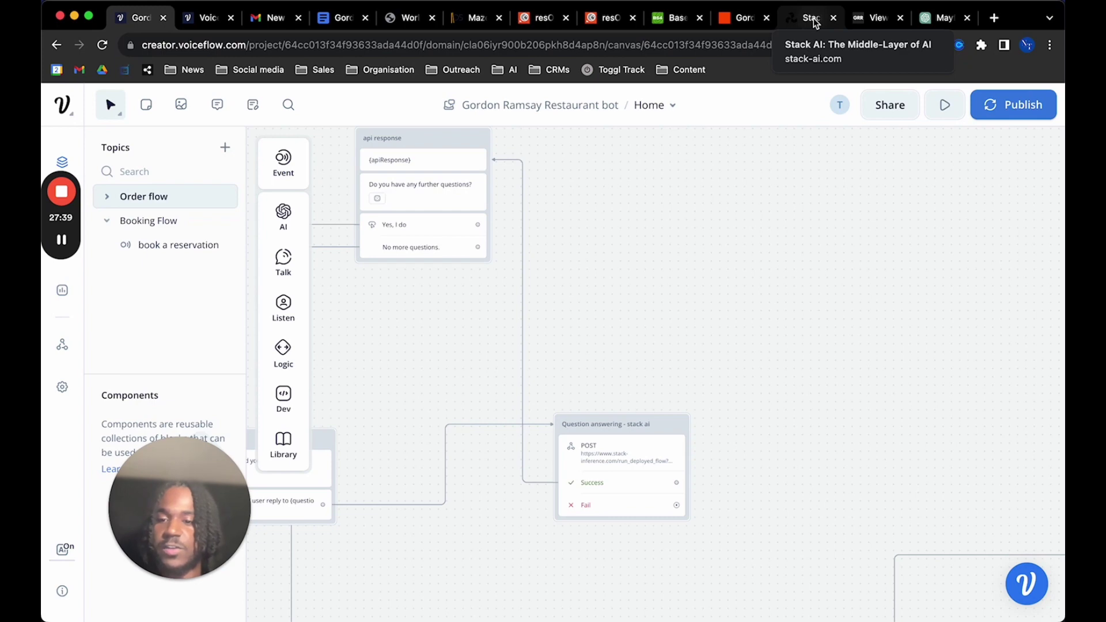
pyautogui.click(630, 452)
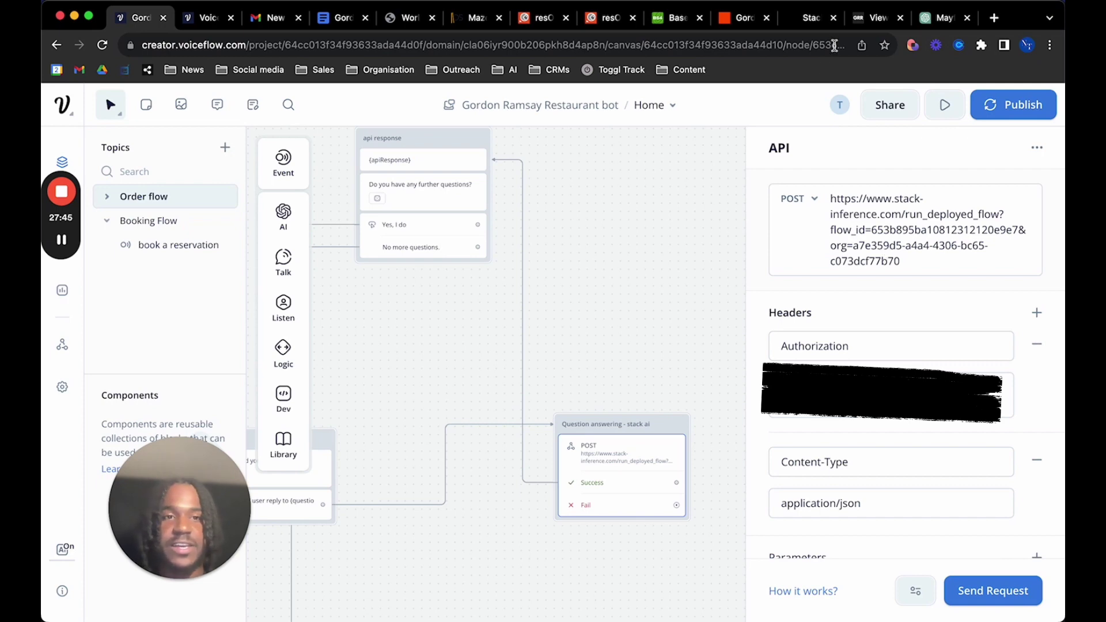
pyautogui.click(810, 23)
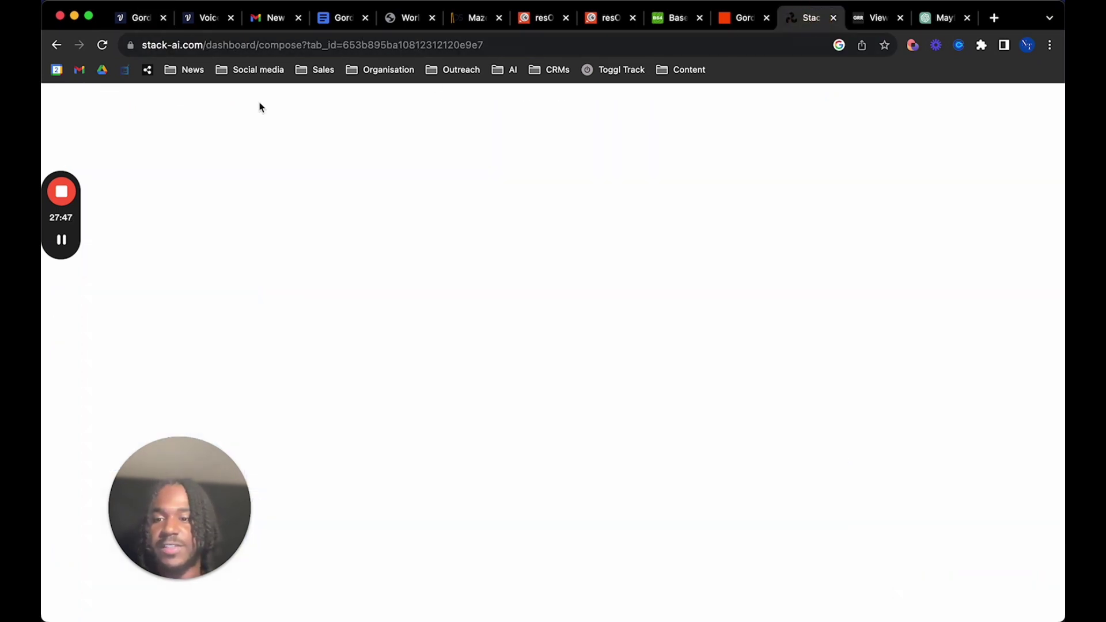
# Zoom out the Stack AI builder and show the chatbot's API end-point code under Export
pyautogui.moveTo(184, 484); pyautogui.dragTo(833, 346)
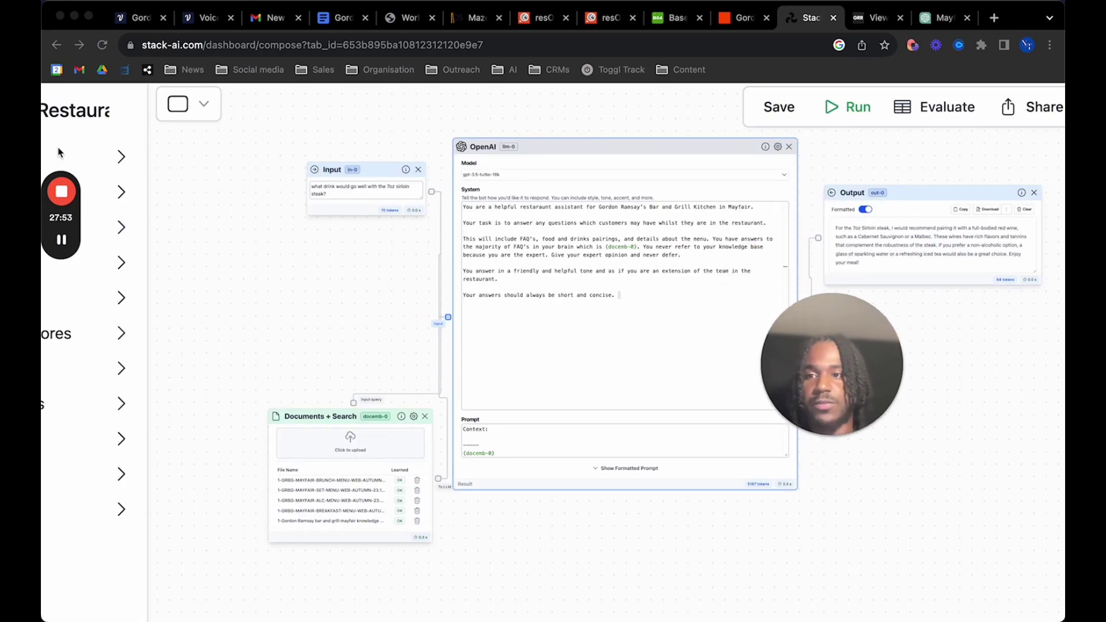
pyautogui.press('super+minus')
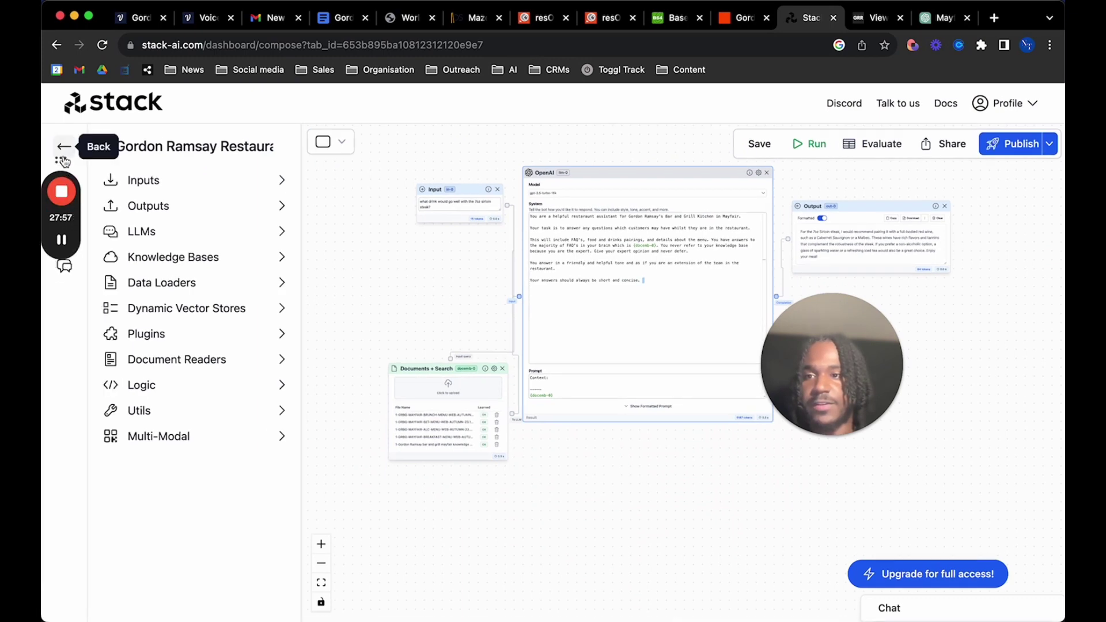
pyautogui.moveTo(69, 157); pyautogui.dragTo(416, 113)
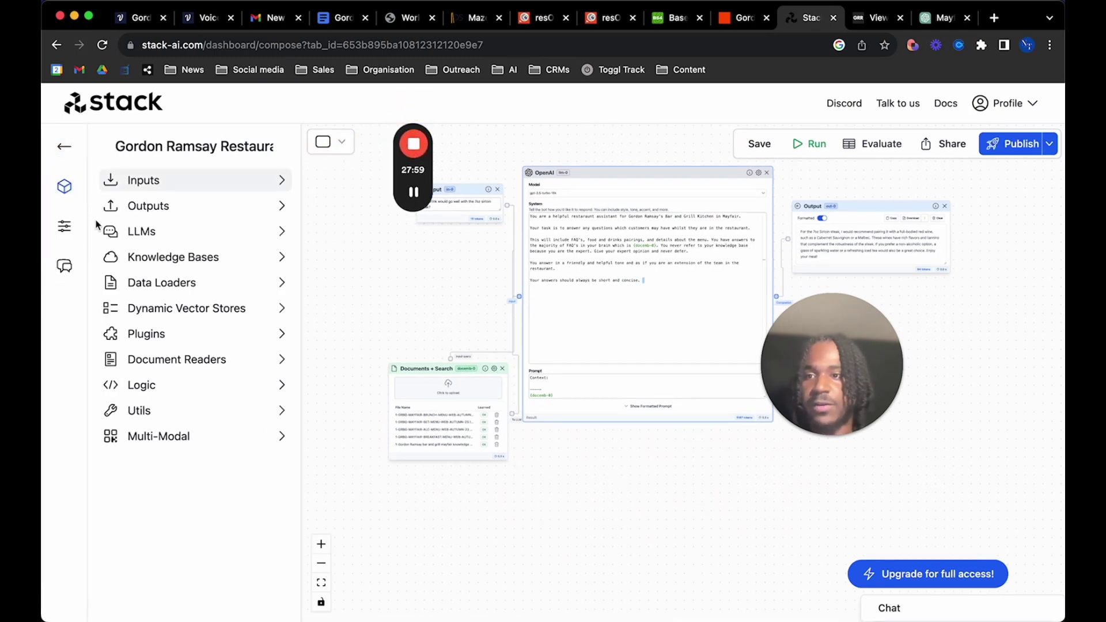
pyautogui.click(67, 229)
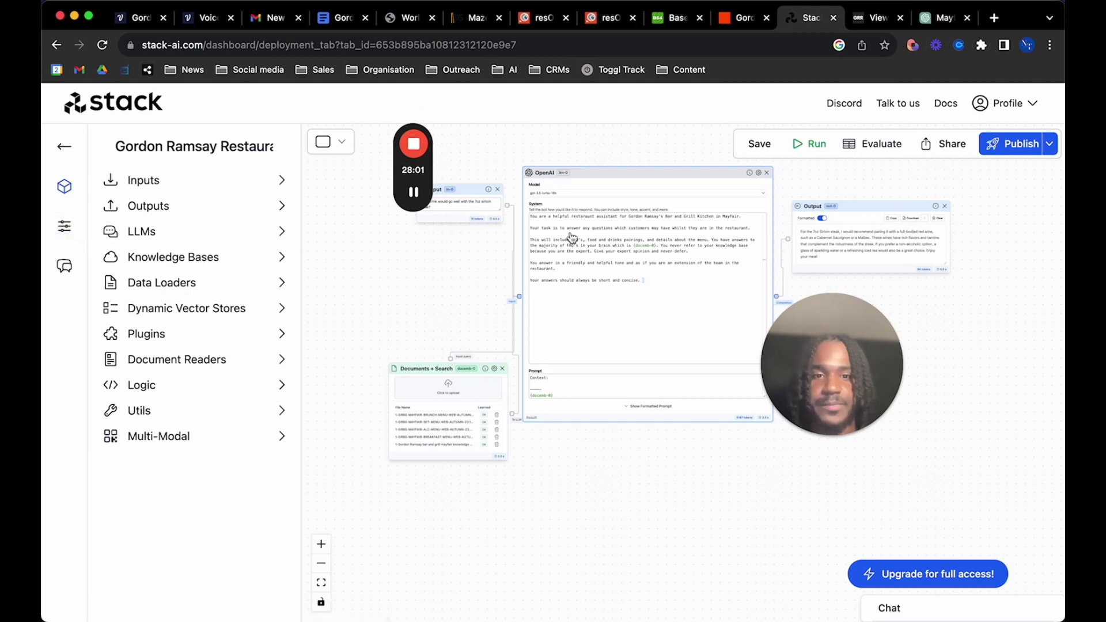
pyautogui.click(162, 295)
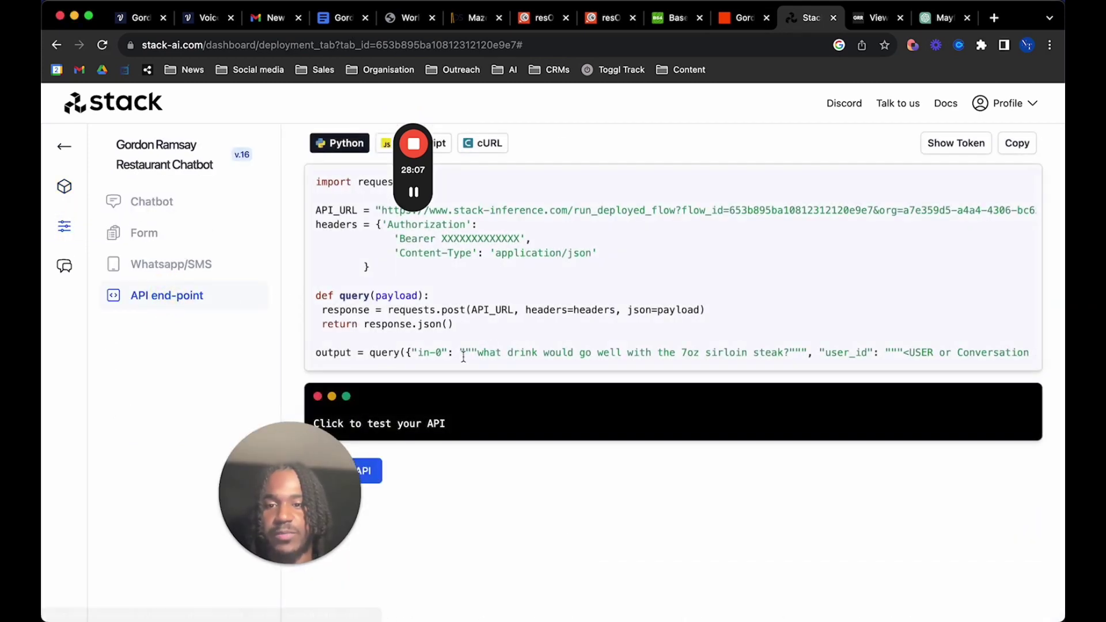
# Highlight the run_deployed_flow API_URL in the Python code and return to Voiceflow
pyautogui.moveTo(415, 130)
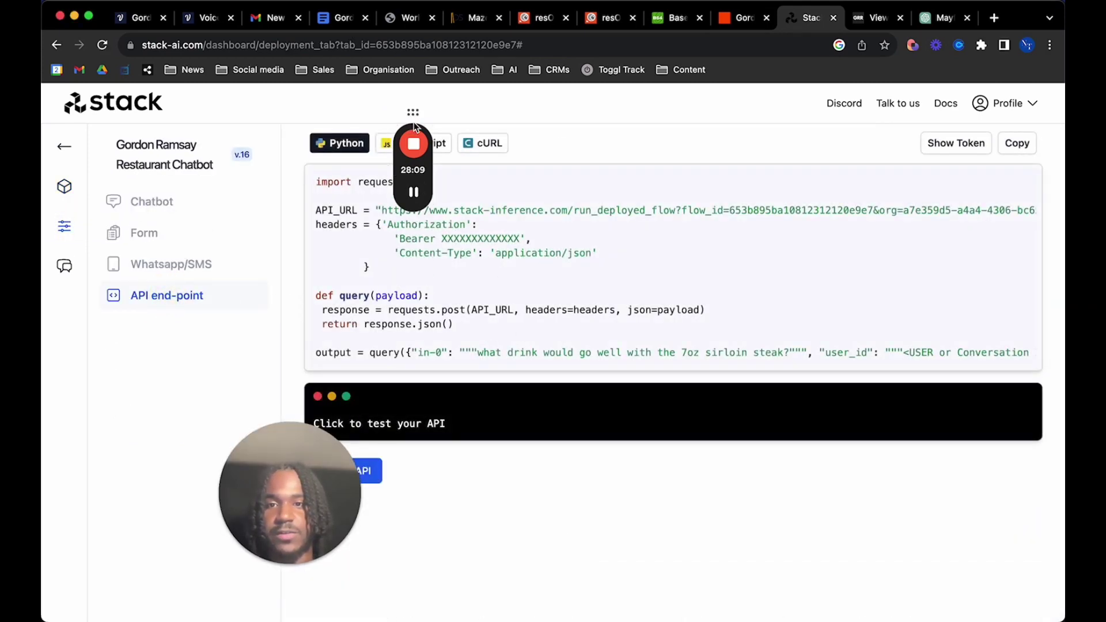
pyautogui.moveTo(416, 113); pyautogui.dragTo(241, 138)
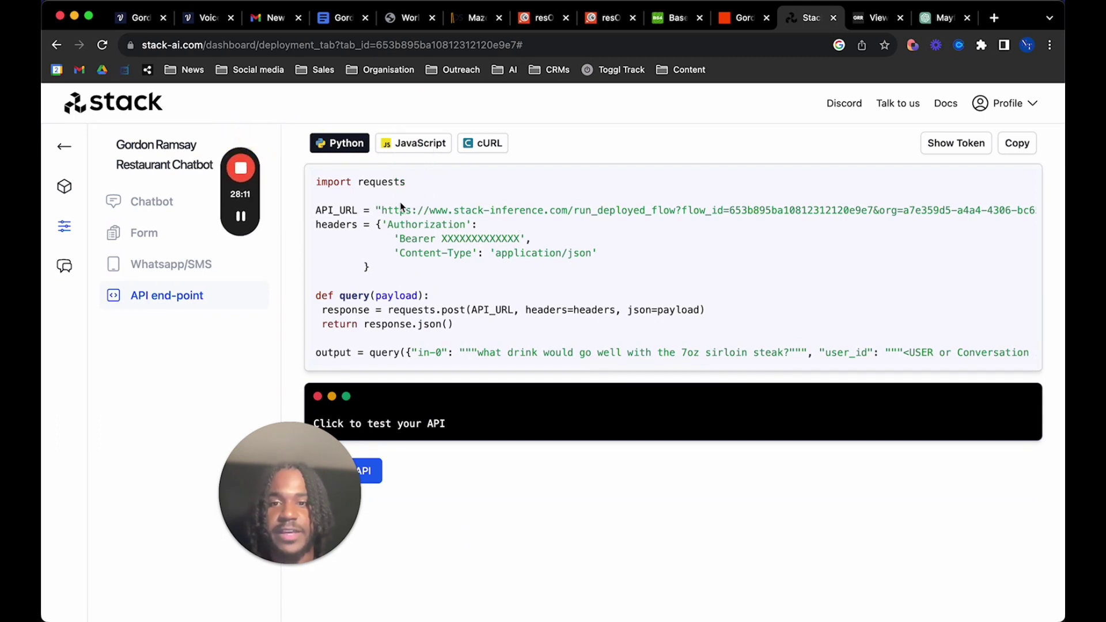
pyautogui.moveTo(382, 210); pyautogui.dragTo(1025, 214)
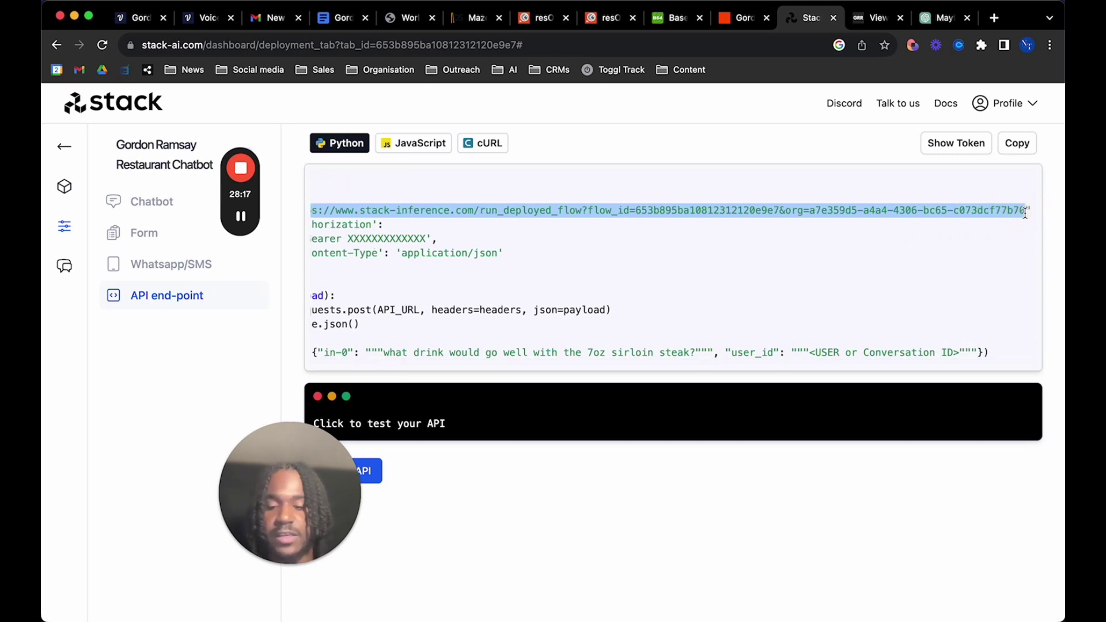
pyautogui.click(141, 17)
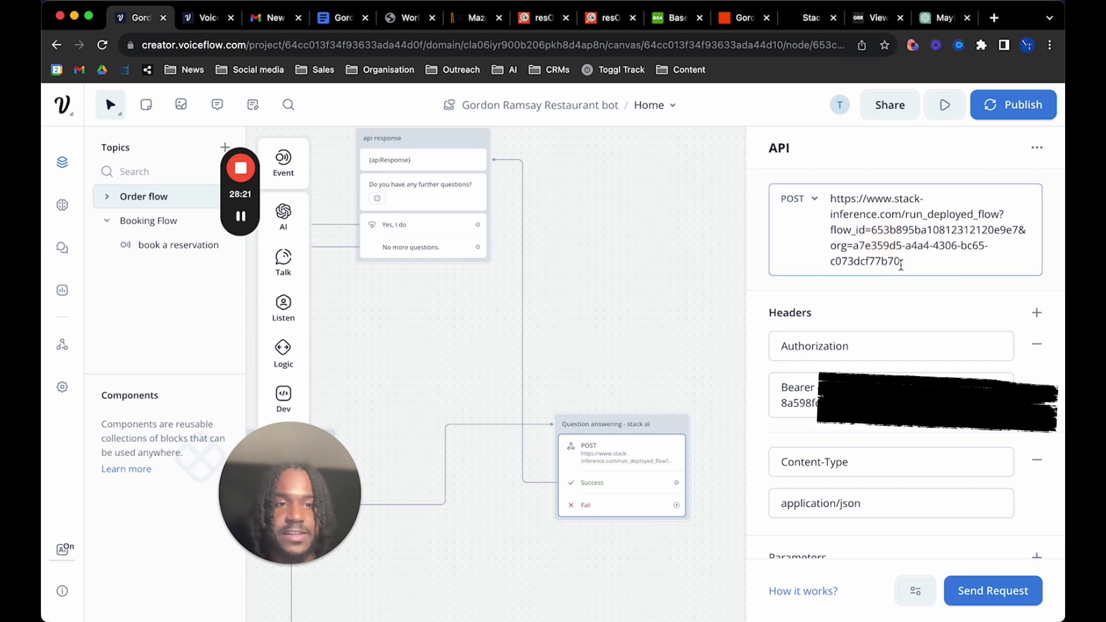
pyautogui.moveTo(901, 262); pyautogui.dragTo(833, 202)
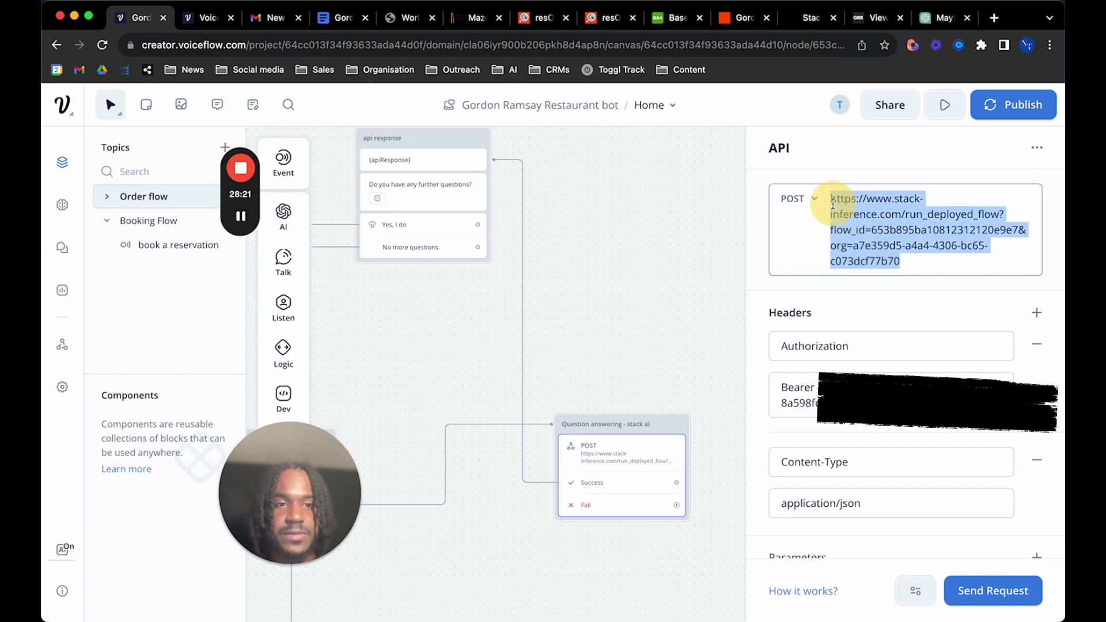
pyautogui.click(914, 262)
pyautogui.moveTo(913, 262); pyautogui.dragTo(830, 197)
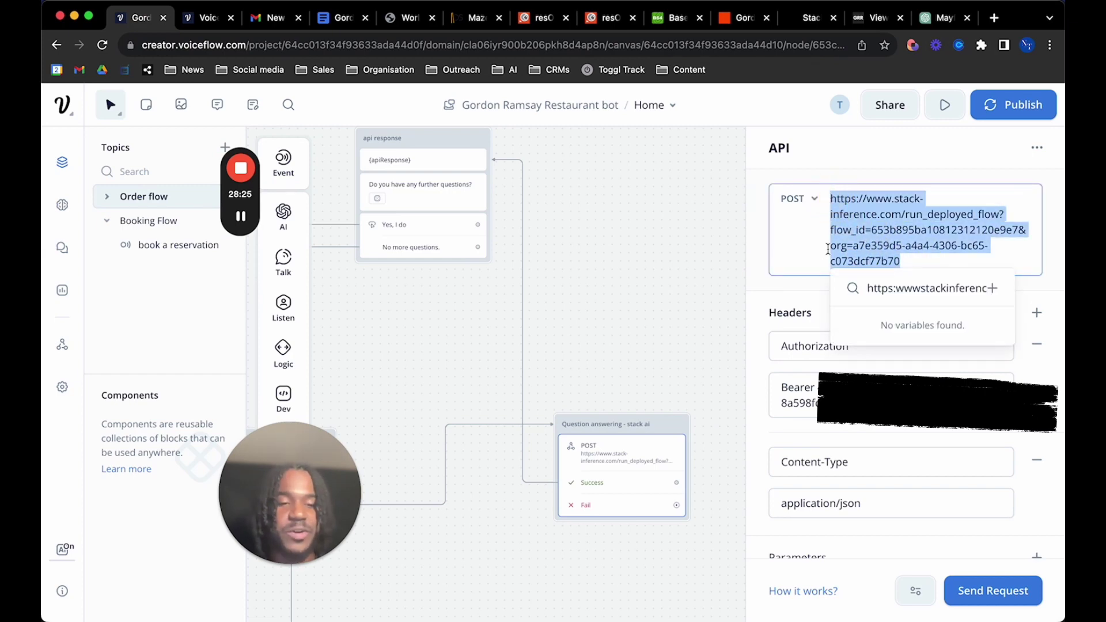
pyautogui.click(824, 328)
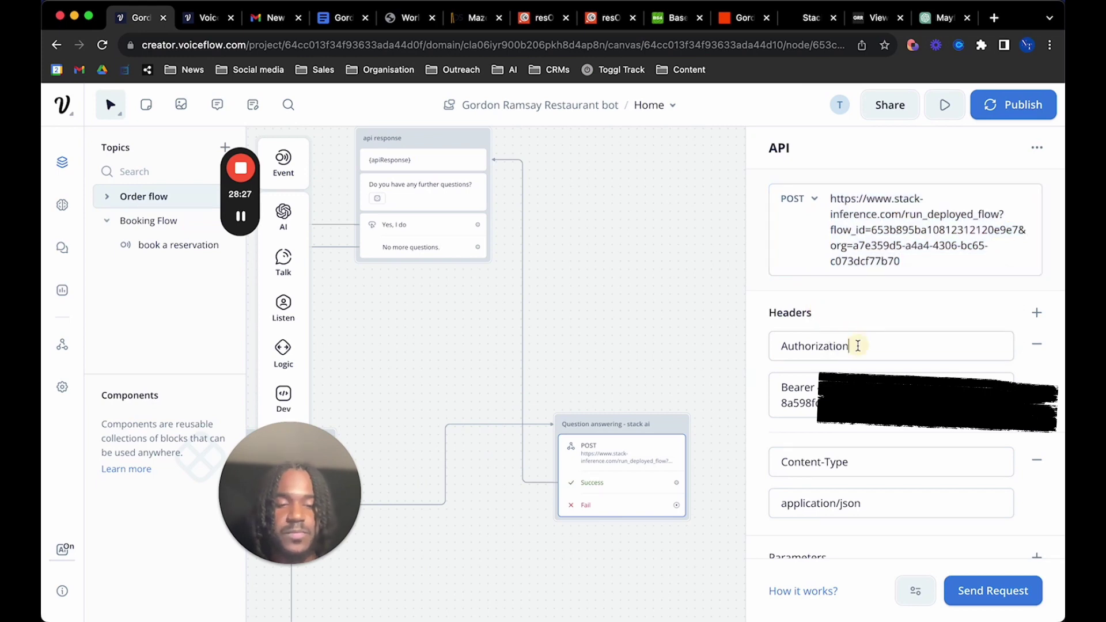
pyautogui.doubleClick(858, 345)
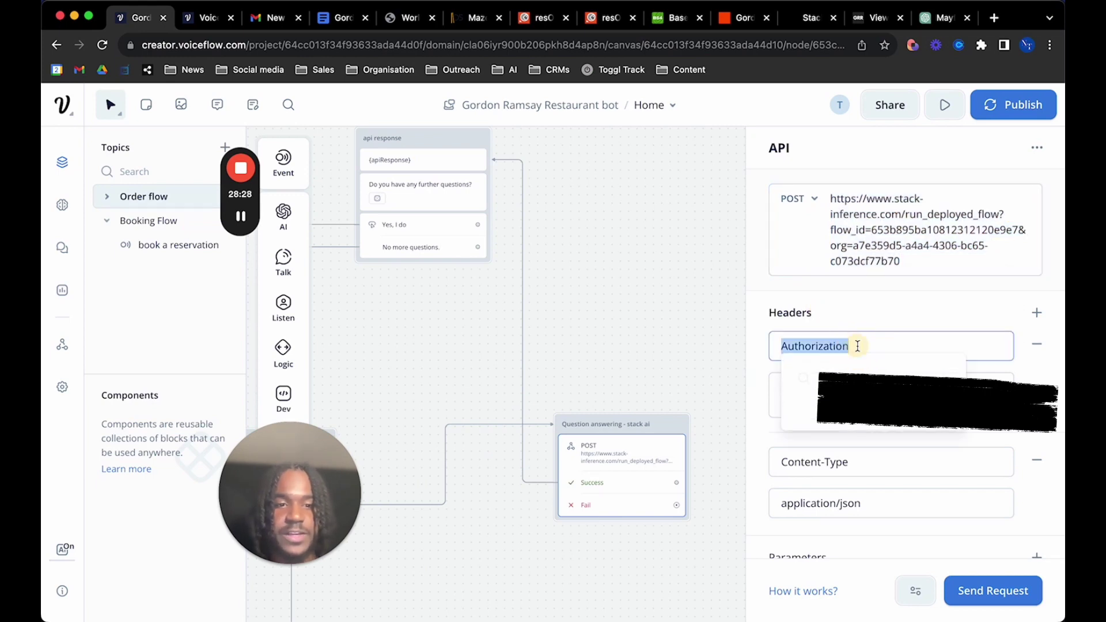
pyautogui.click(886, 328)
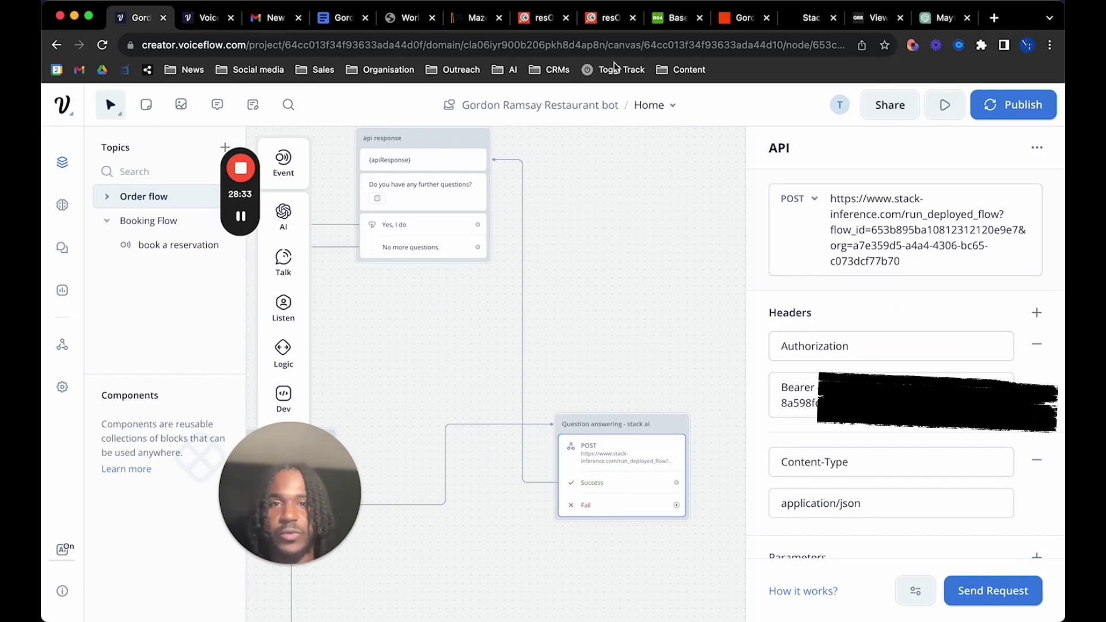
pyautogui.click(799, 24)
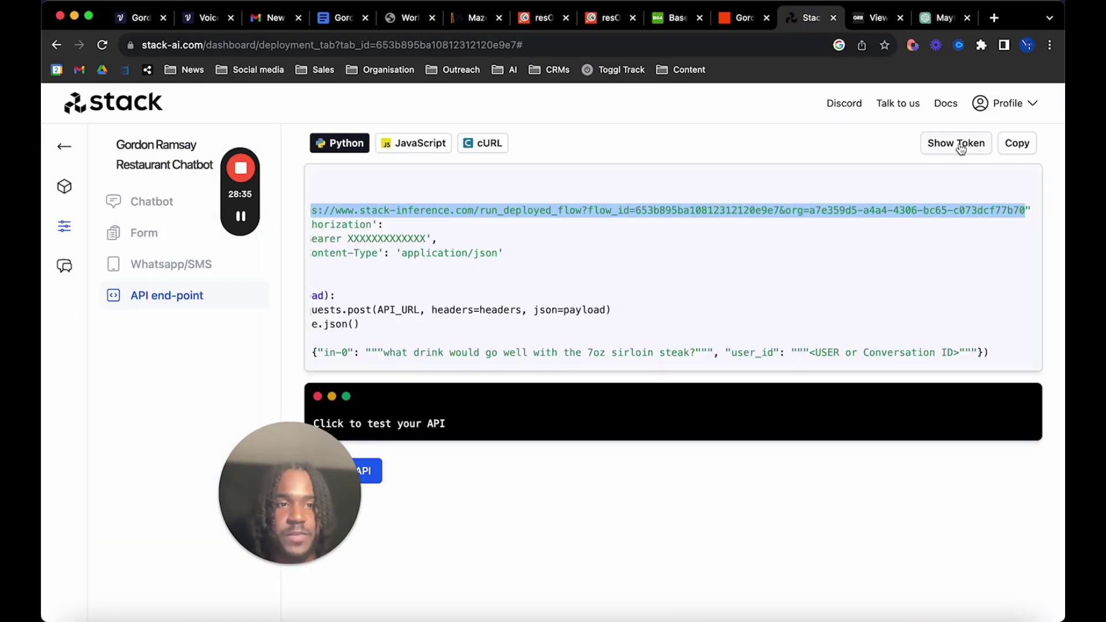
pyautogui.moveTo(427, 239); pyautogui.dragTo(348, 235)
pyautogui.hscroll(-2, 490, 271)
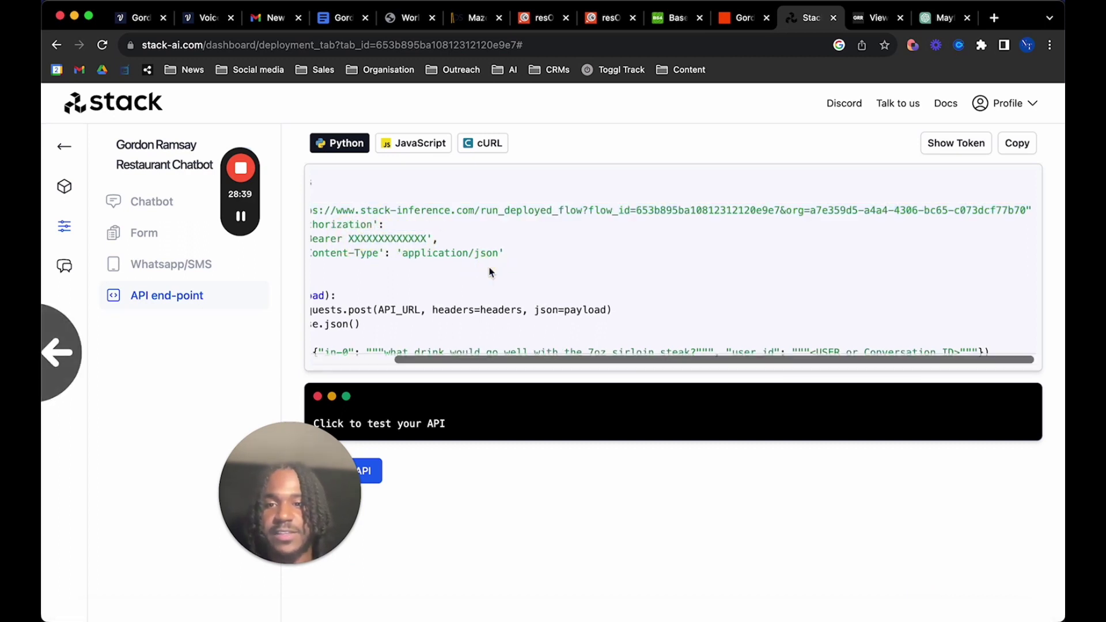
pyautogui.moveTo(459, 358); pyautogui.dragTo(383, 359)
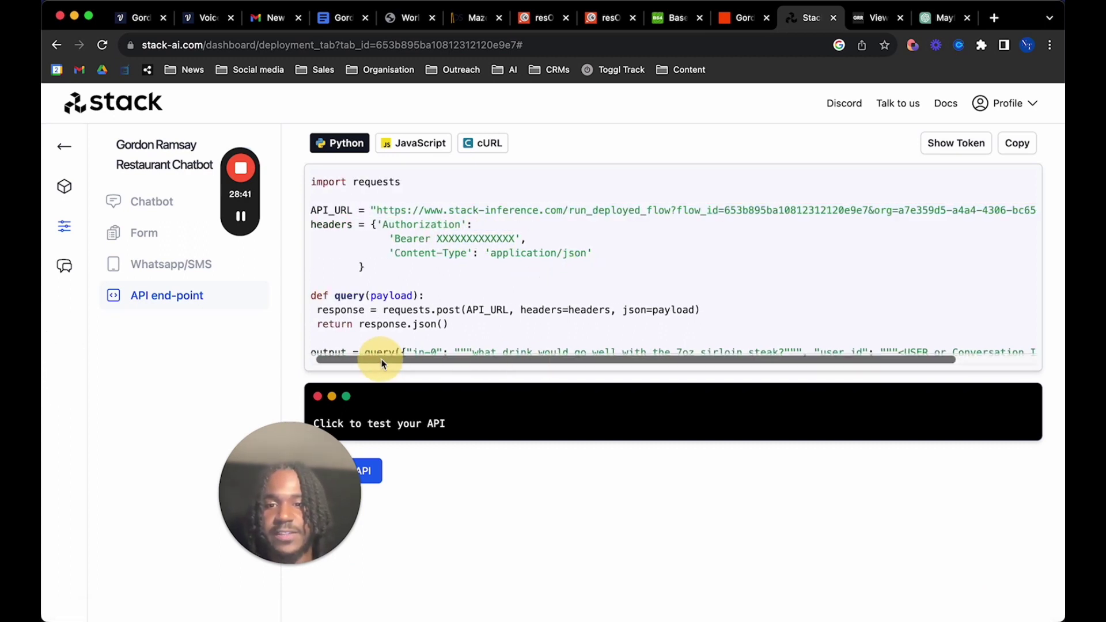
pyautogui.click(146, 25)
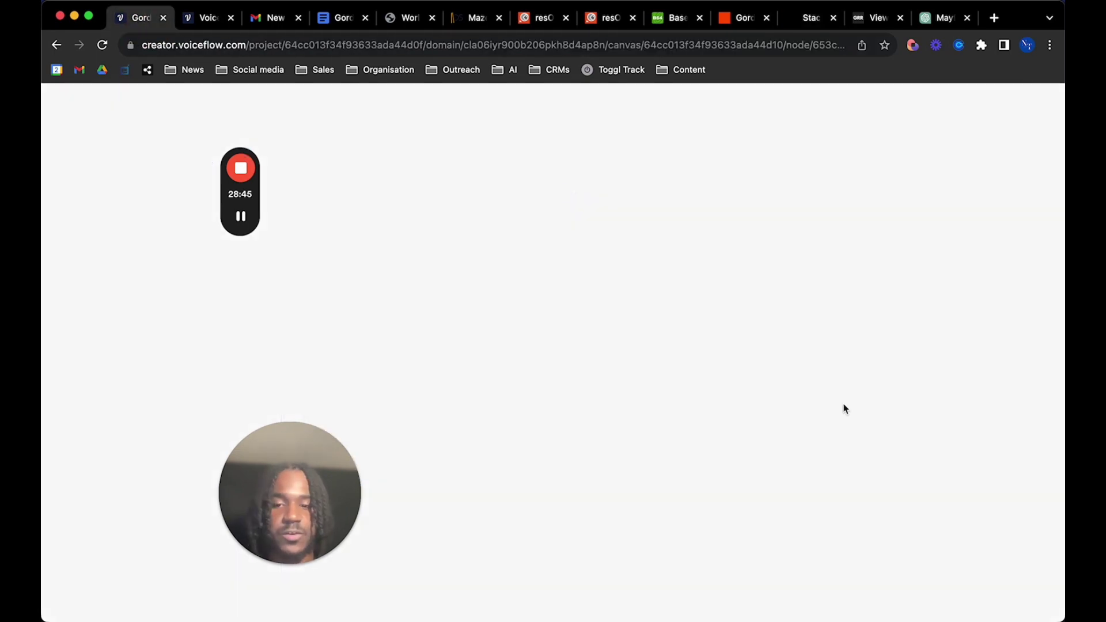
pyautogui.scroll(-5, 875, 444)
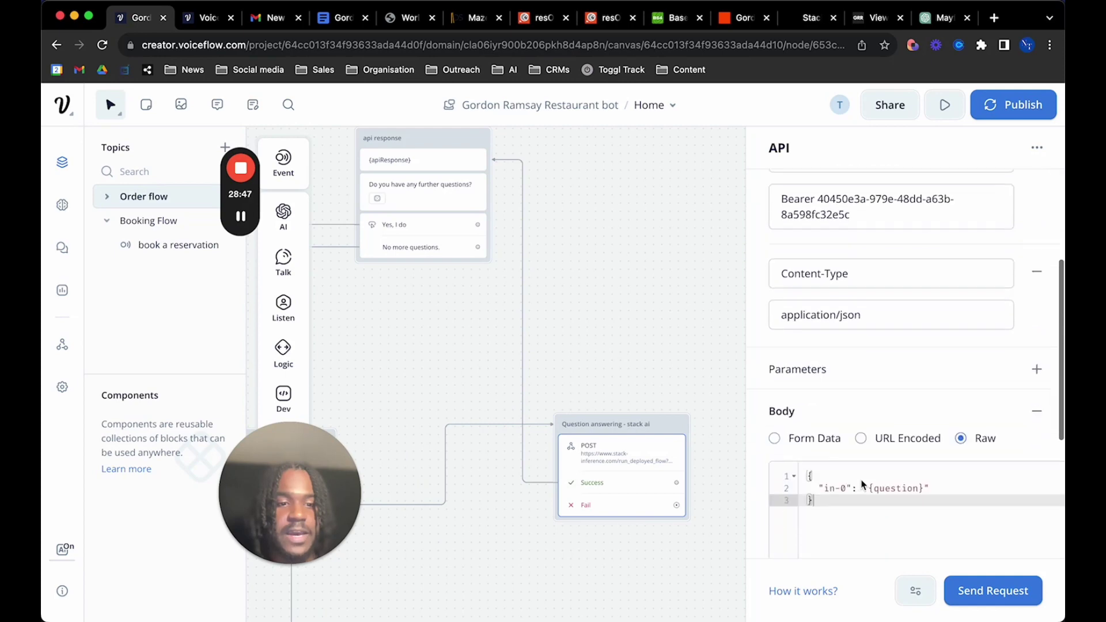
pyautogui.scroll(-2, 861, 479)
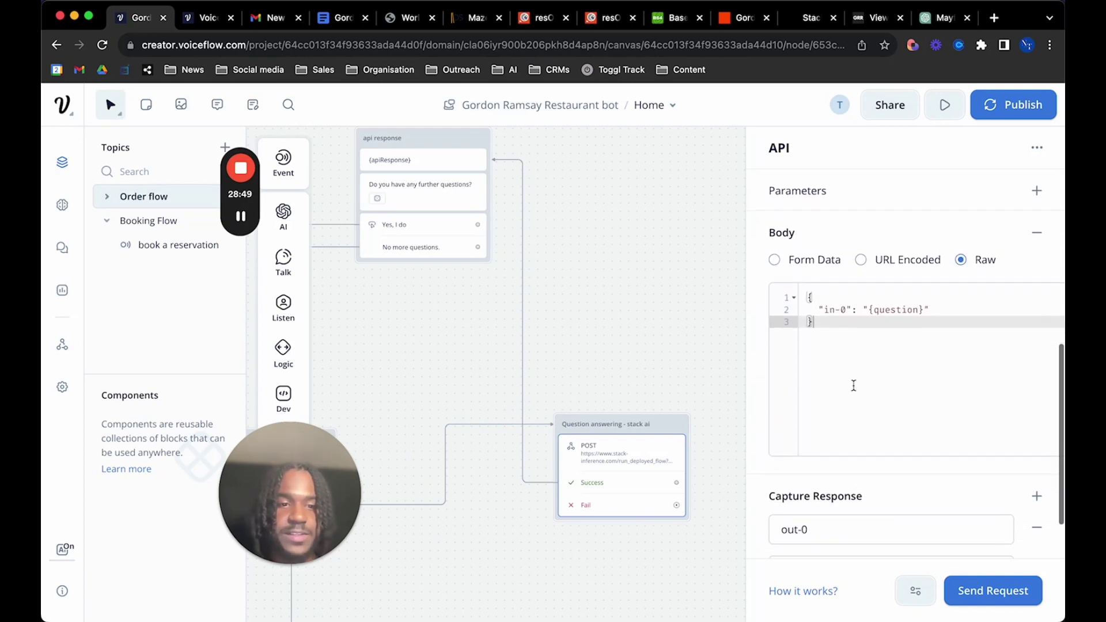
pyautogui.moveTo(853, 321); pyautogui.dragTo(804, 291)
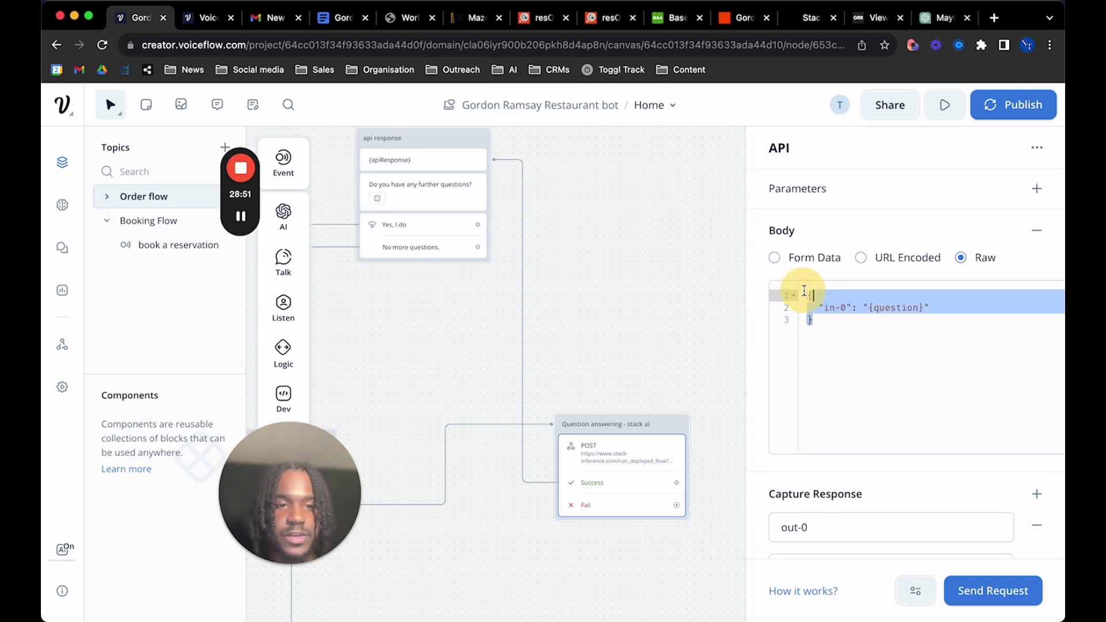
pyautogui.click(852, 342)
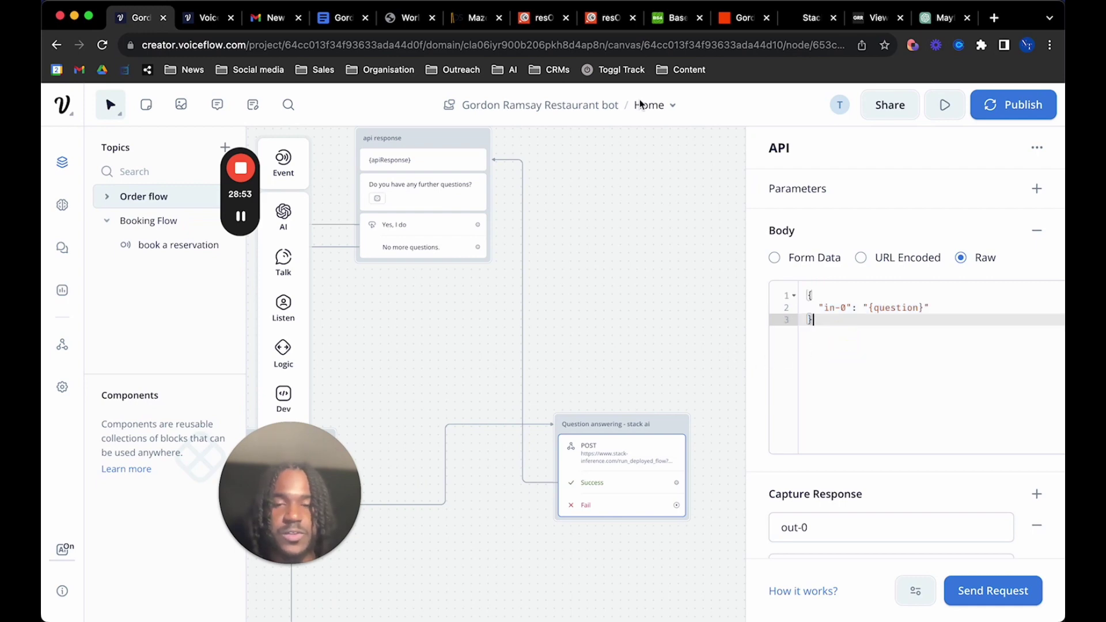
pyautogui.click(811, 18)
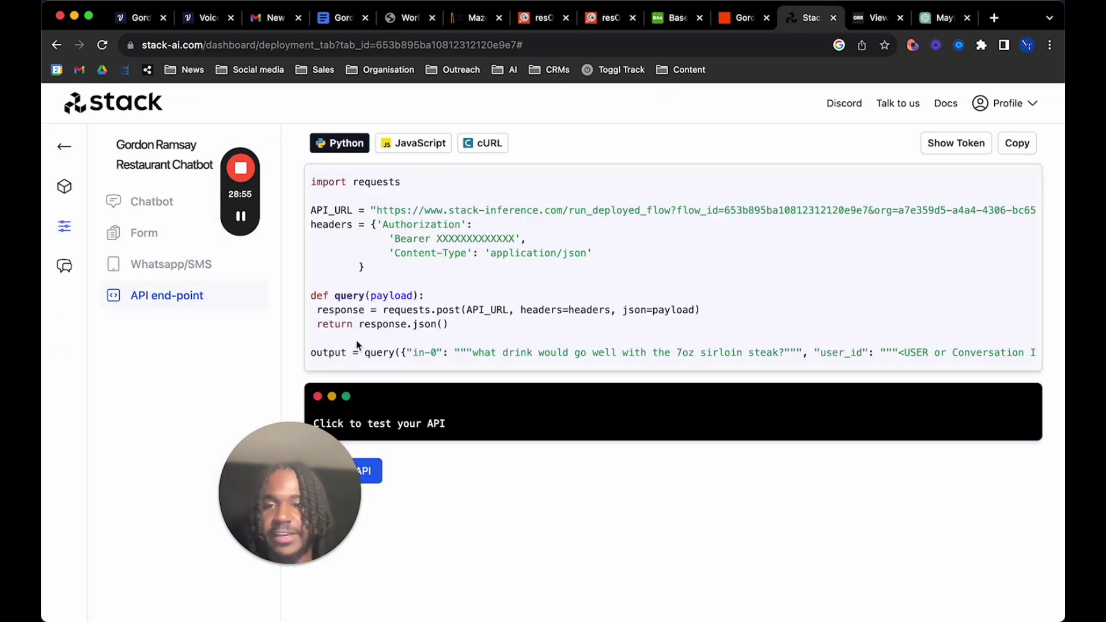
pyautogui.click(73, 150)
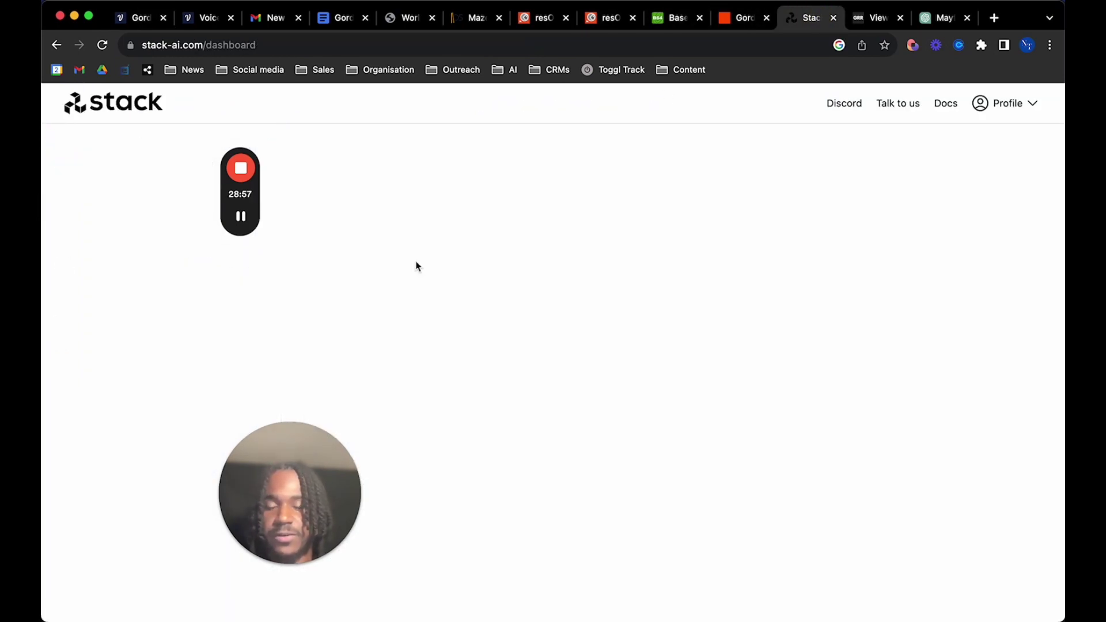
pyautogui.click(360, 274)
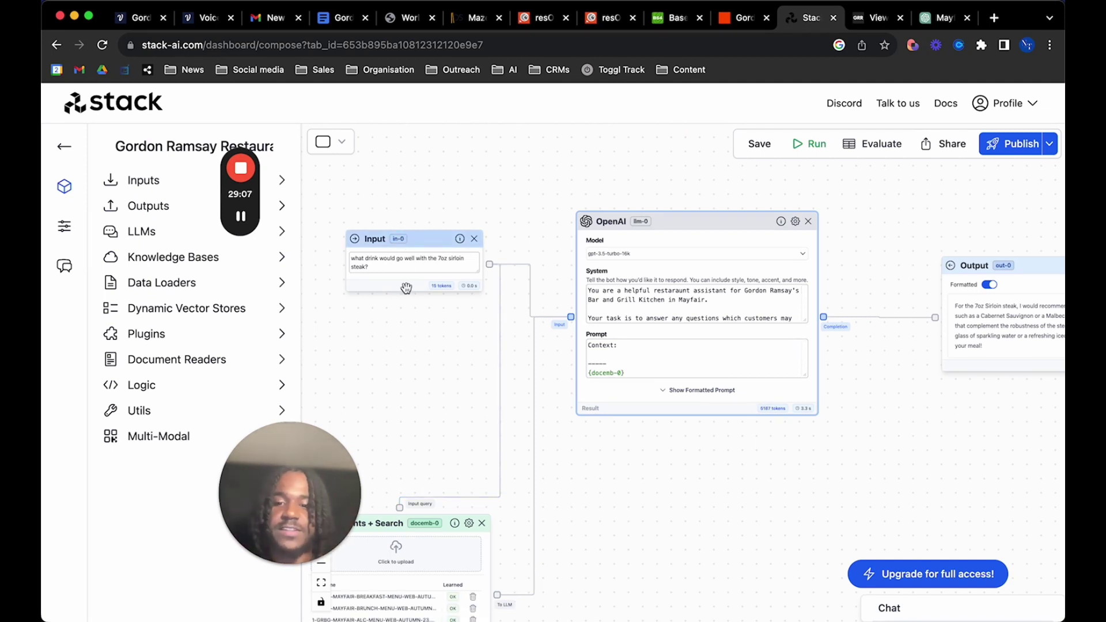
pyautogui.click(122, 17)
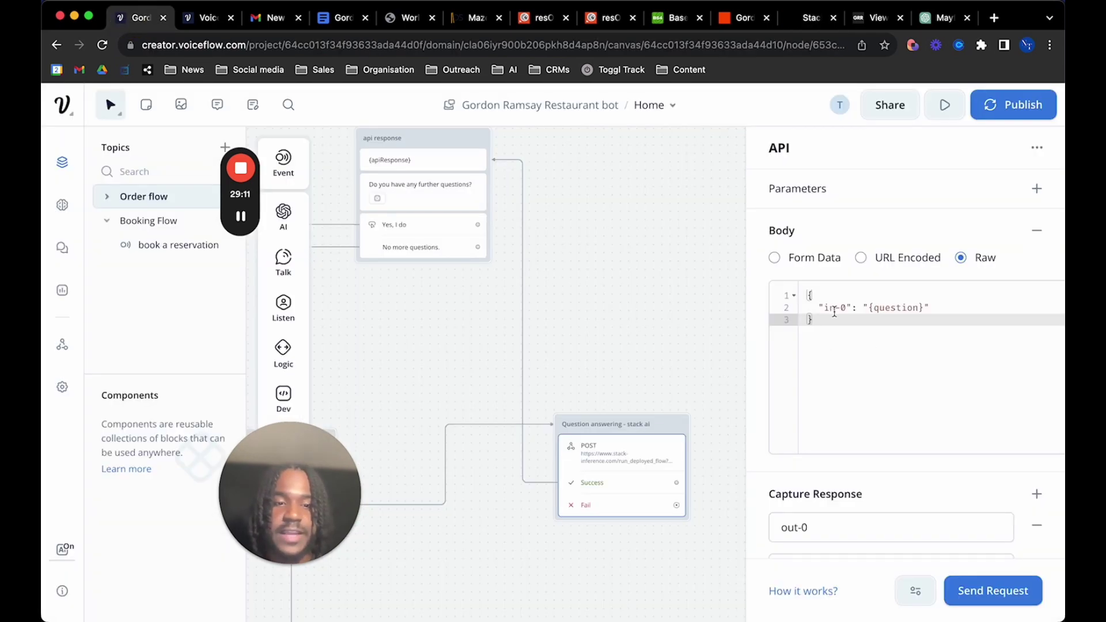
pyautogui.hscroll(-5, 591, 383)
pyautogui.scroll(-2, 590, 383)
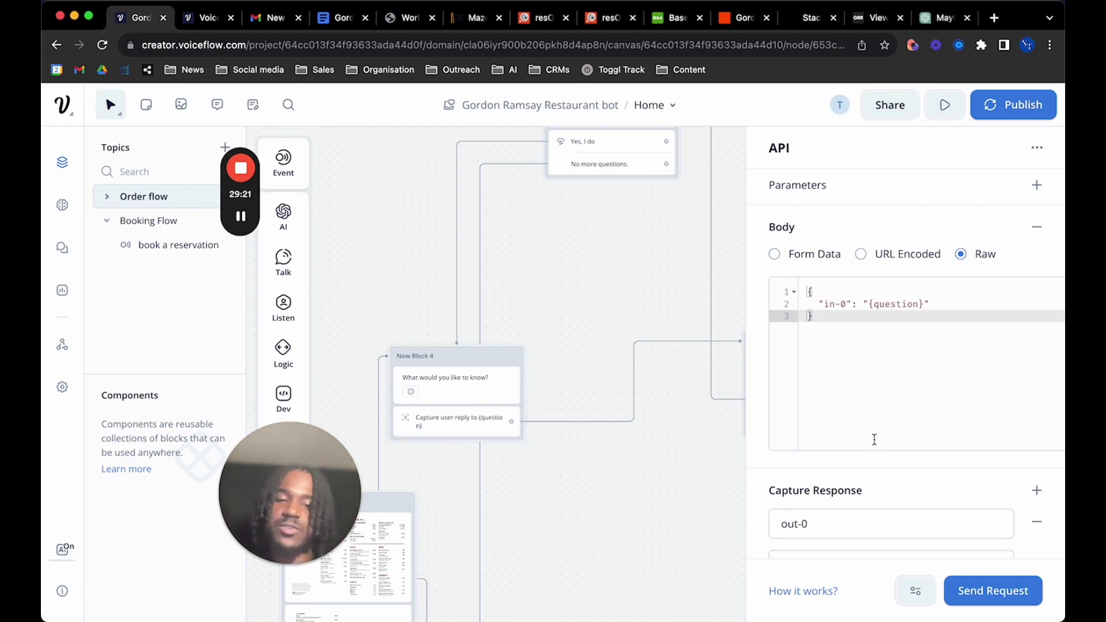
pyautogui.scroll(-2, 850, 415)
pyautogui.click(866, 496)
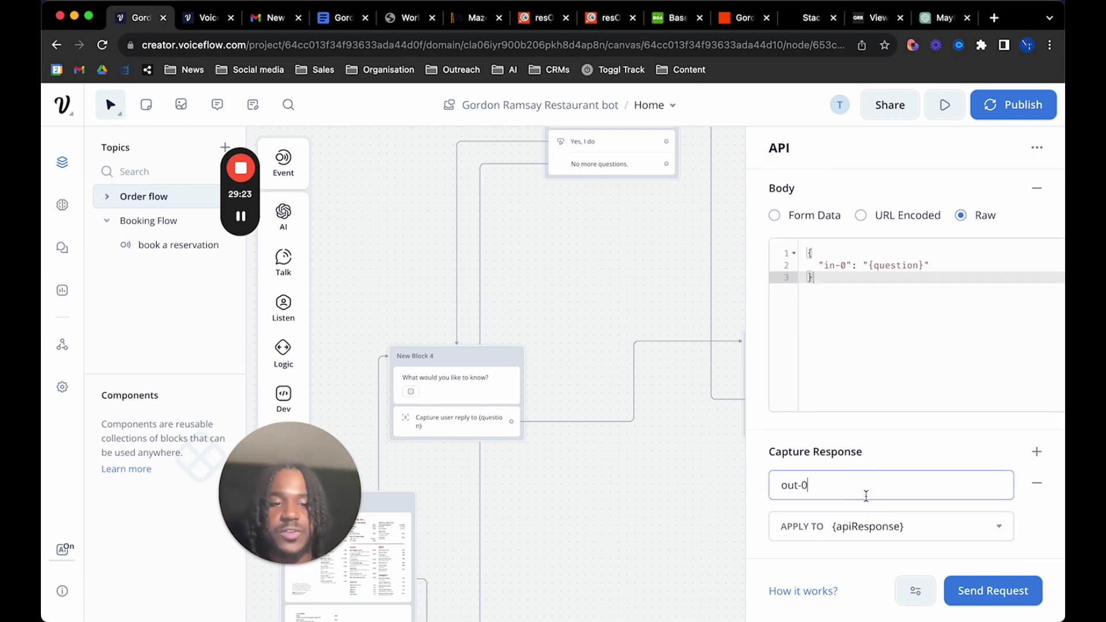
# Confirm out-0 is captured into {apiResponse}, then close the Stack AI step's settings
pyautogui.click(861, 490)
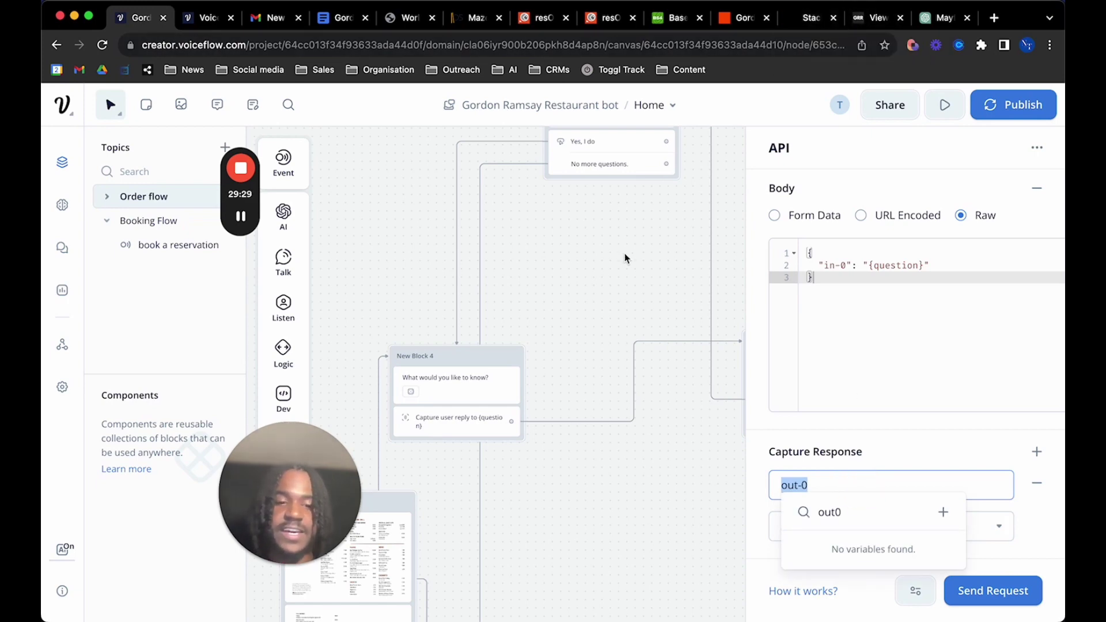
pyautogui.click(959, 462)
pyautogui.click(918, 527)
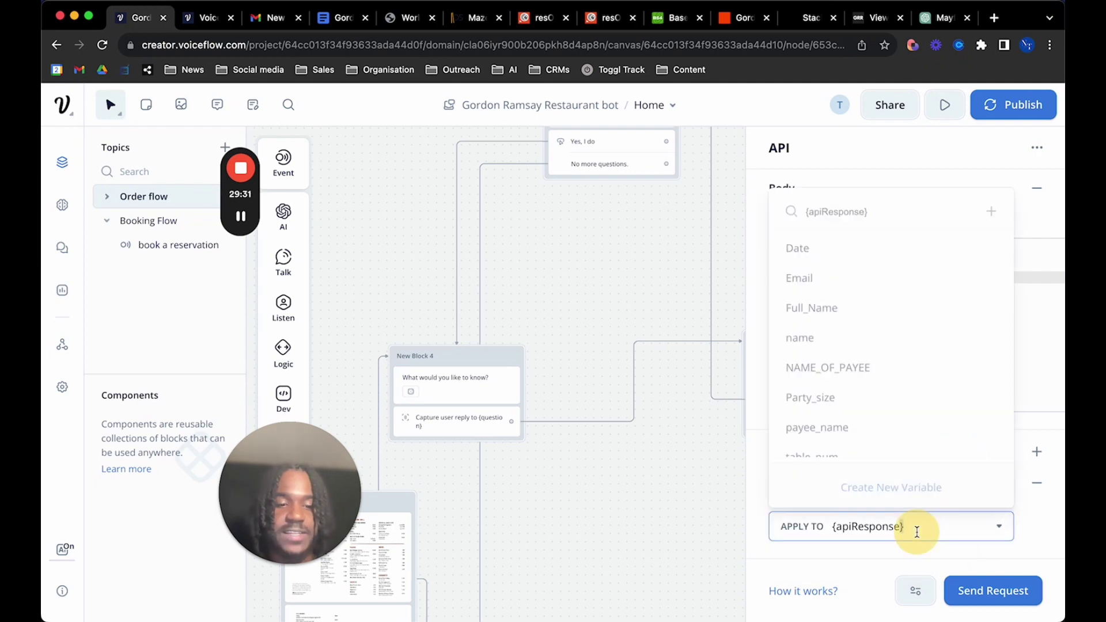
pyautogui.click(650, 317)
pyautogui.scroll(-3, 600, 254)
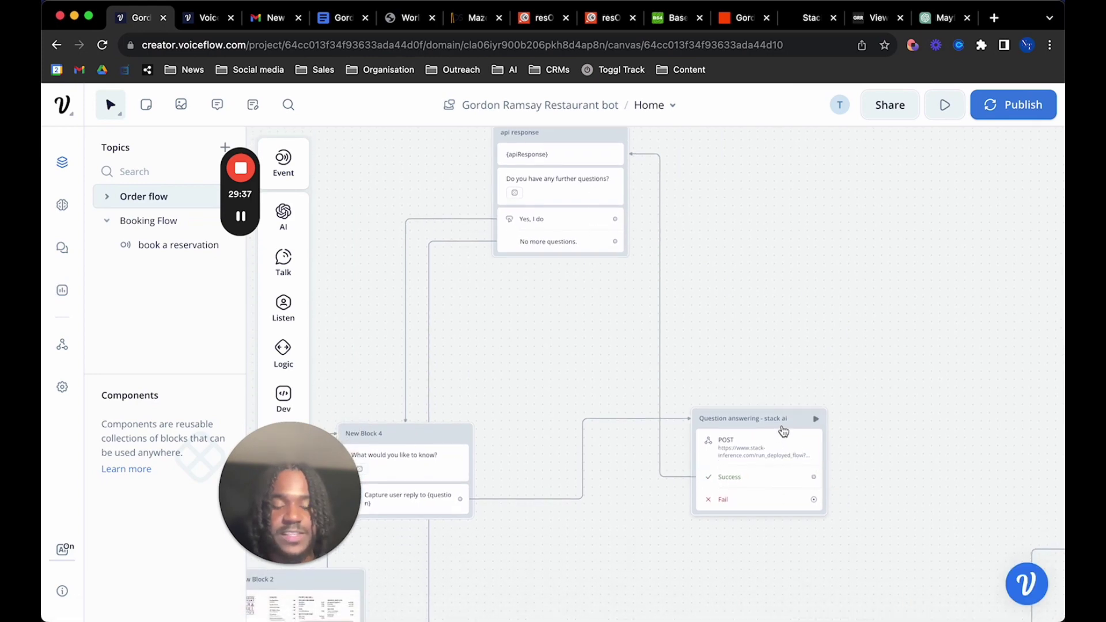
# Open the {apiResponse} message, then show the four variants of the 'Do you have any further questions?' message
pyautogui.click(584, 154)
pyautogui.click(858, 219)
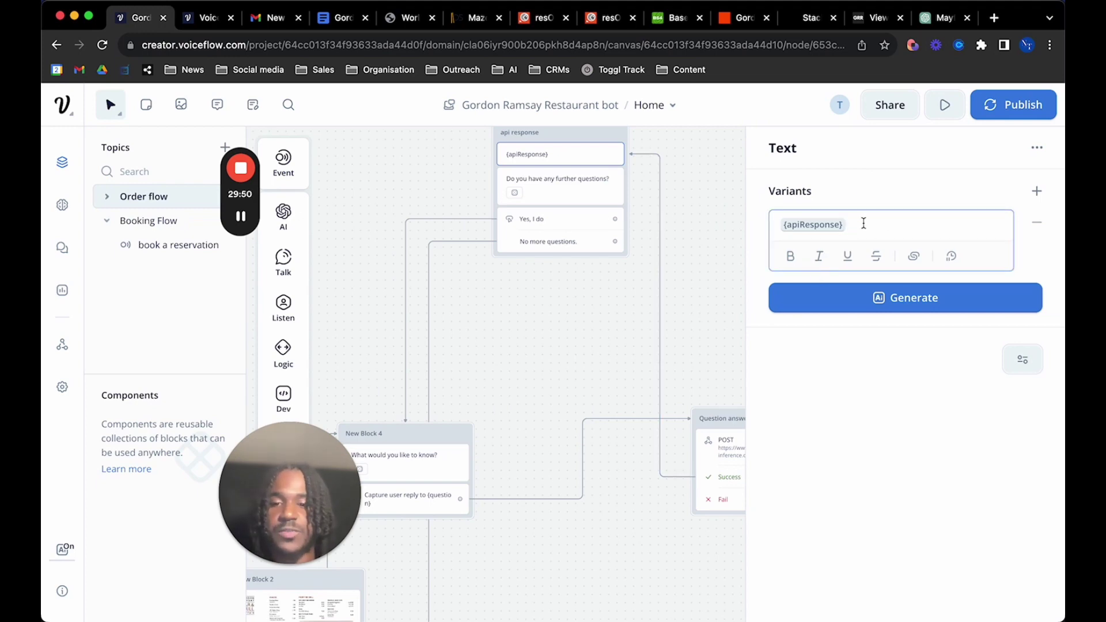
pyautogui.click(582, 196)
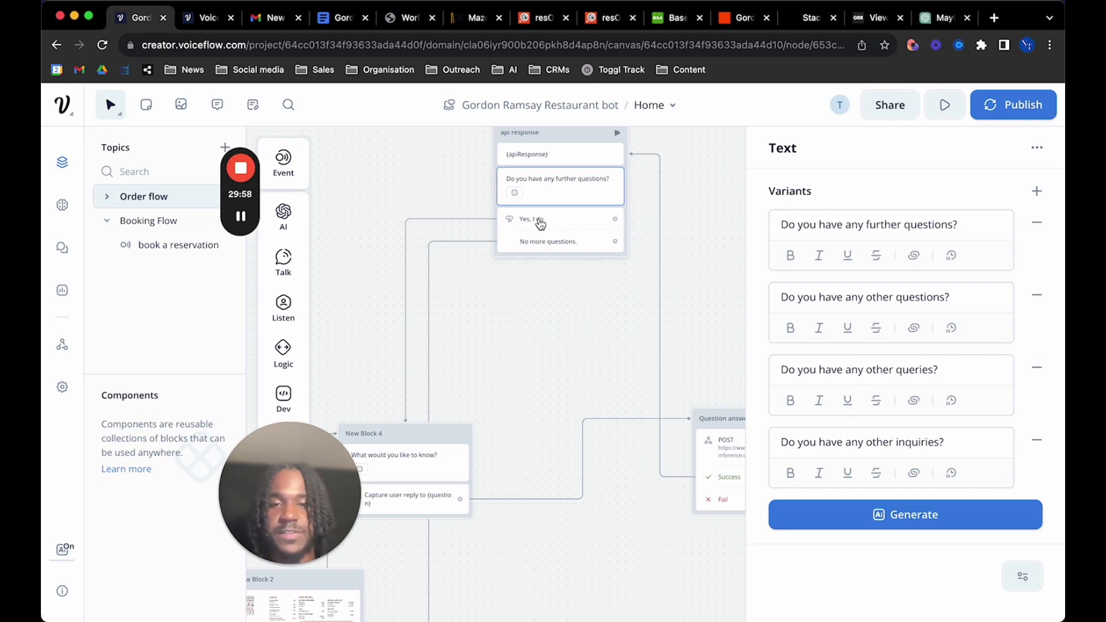
# Add a Buttons block beside the api response block with Yes and No buttons
pyautogui.moveTo(283, 305)
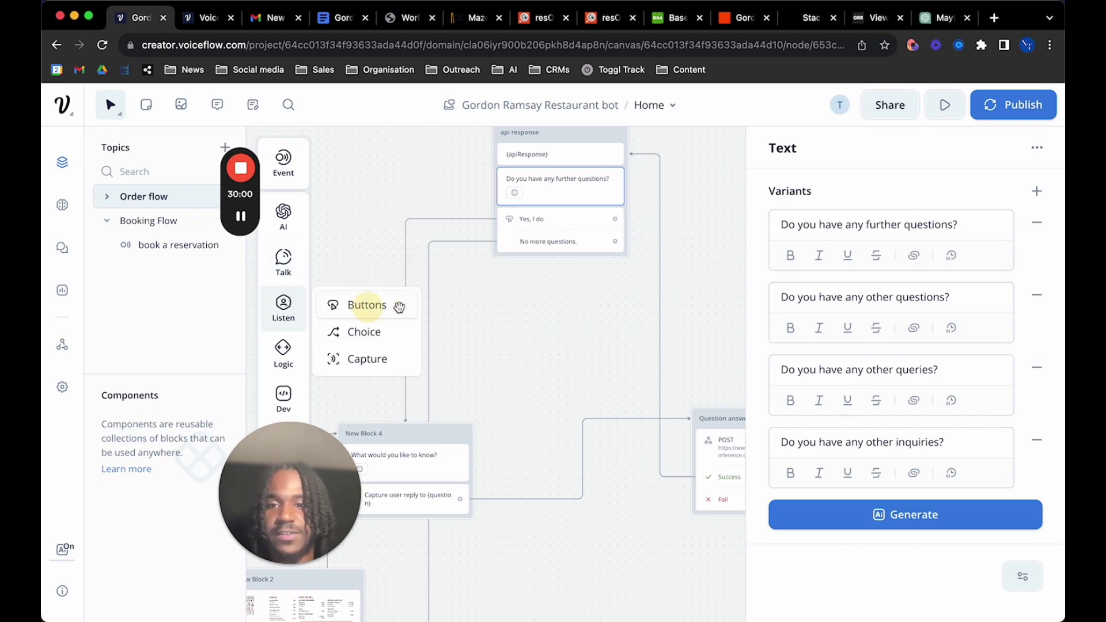
pyautogui.moveTo(399, 307); pyautogui.dragTo(565, 312)
pyautogui.click(824, 220)
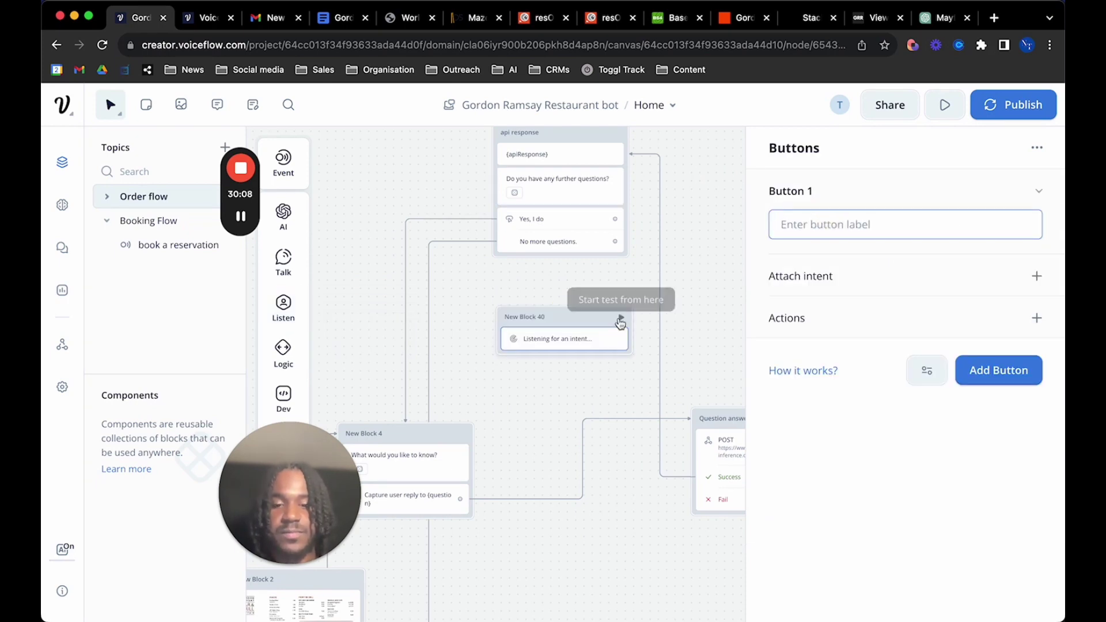
pyautogui.write('Yes')
pyautogui.press('Return')
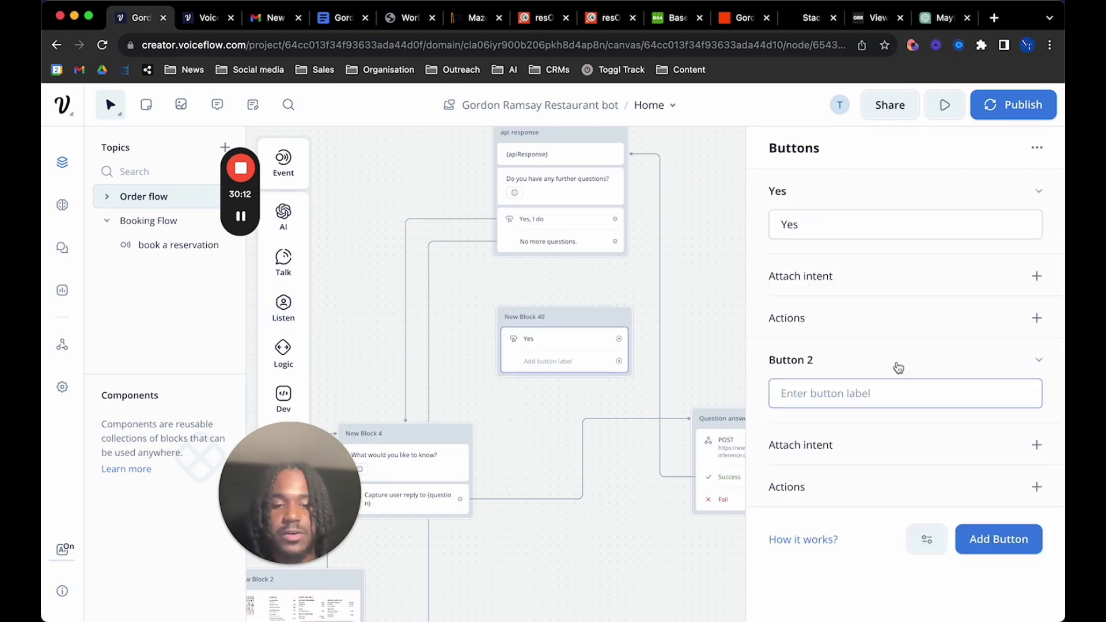
pyautogui.write('No')
pyautogui.click(584, 401)
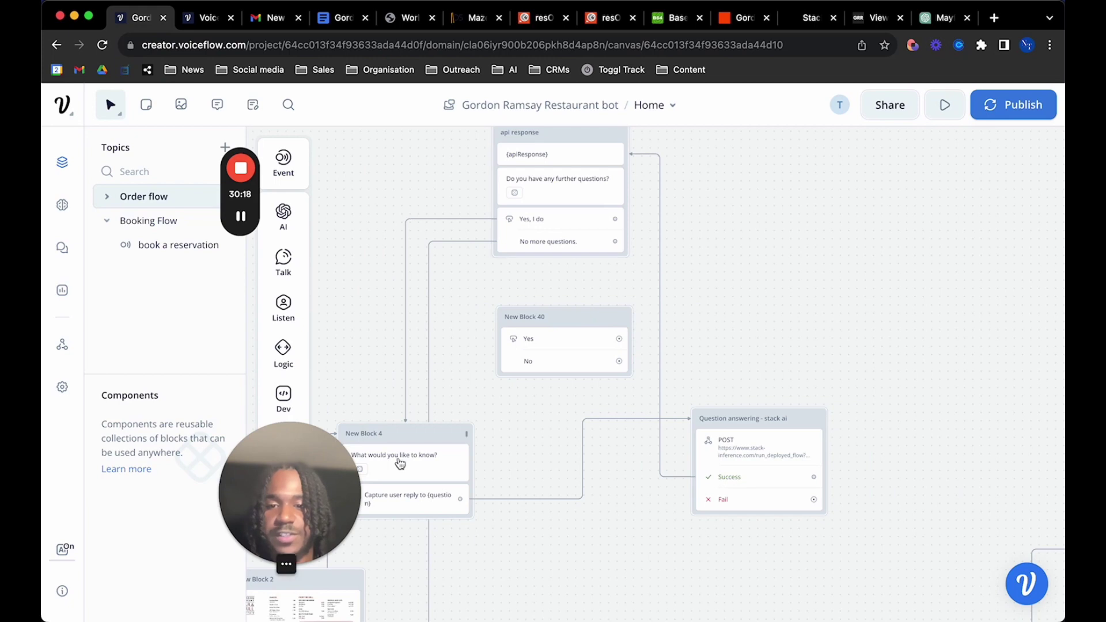
# Select the new Yes/No block (New Block 40) and delete it
pyautogui.scroll(-3, 424, 449)
pyautogui.hscroll(-3, 425, 449)
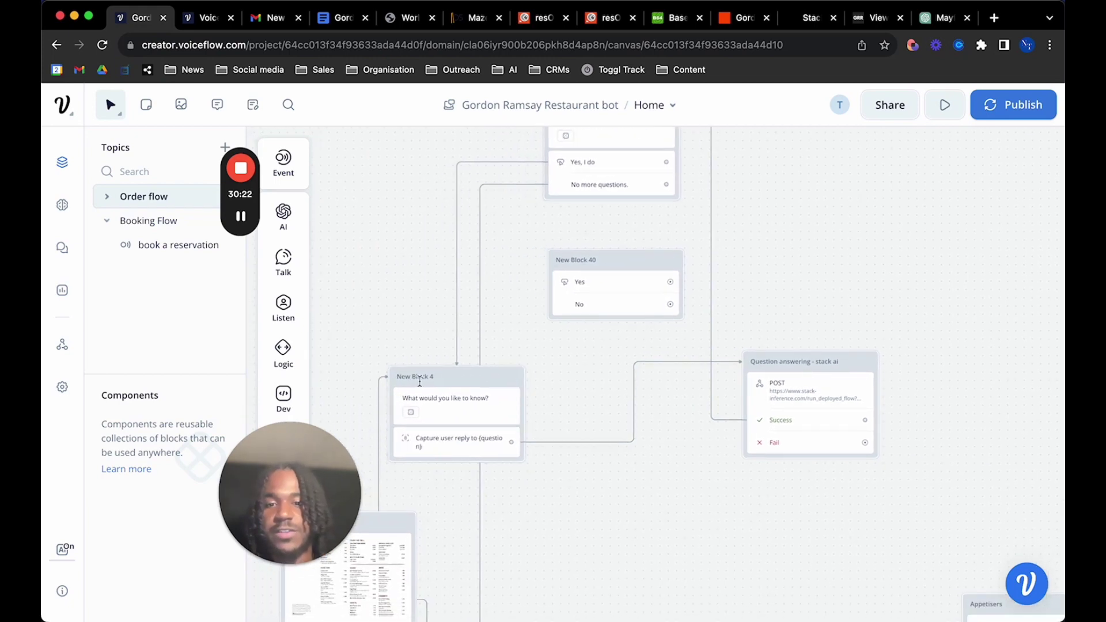
pyautogui.scroll(-5, 428, 470)
pyautogui.scroll(-8, 427, 471)
pyautogui.hscroll(-3, 428, 470)
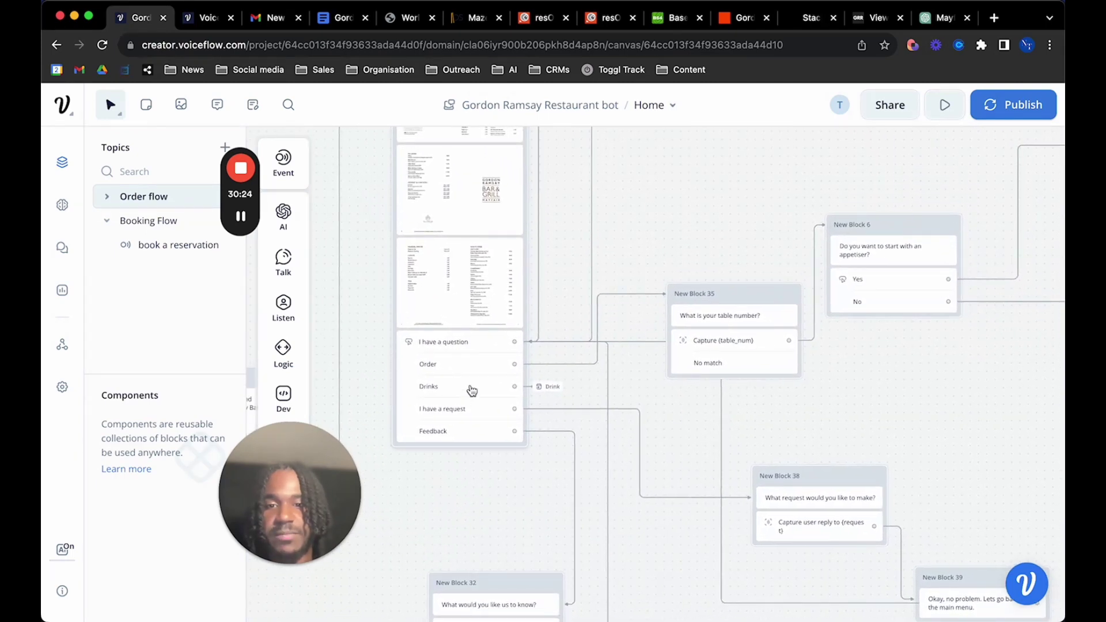
pyautogui.scroll(8, 473, 386)
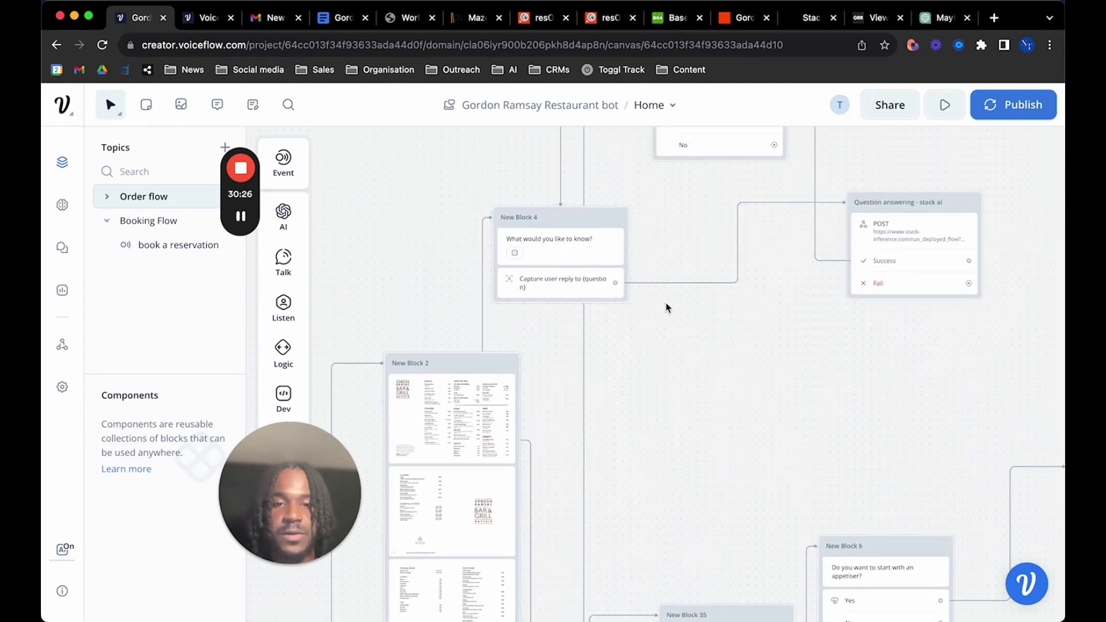
pyautogui.scroll(3, 661, 318)
pyautogui.hscroll(1, 662, 317)
pyautogui.scroll(1, 662, 317)
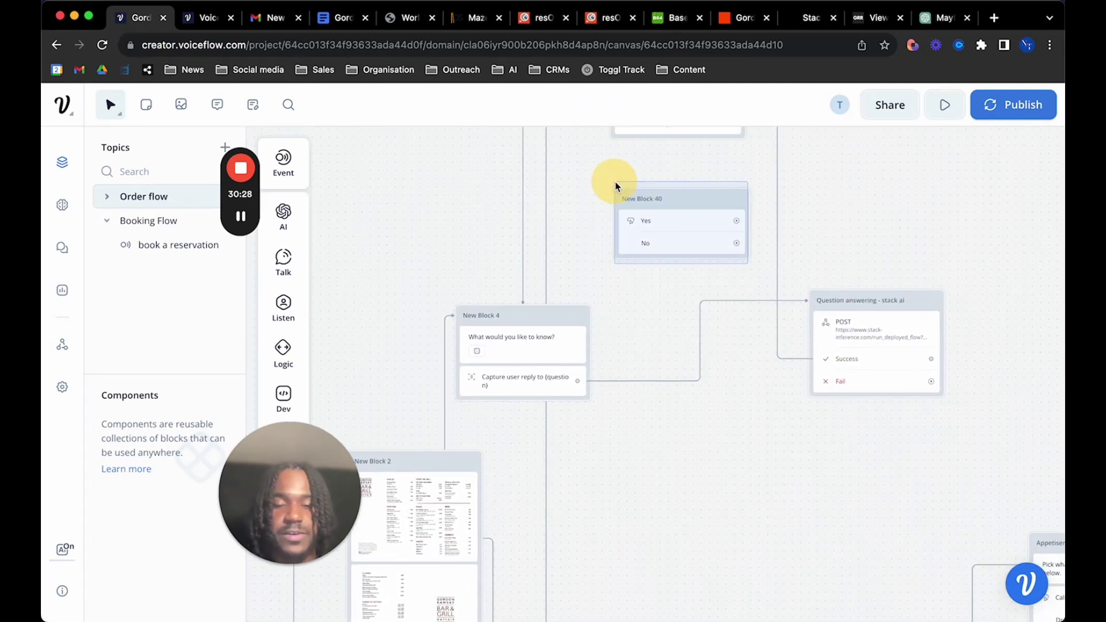
pyautogui.moveTo(755, 267); pyautogui.dragTo(601, 190)
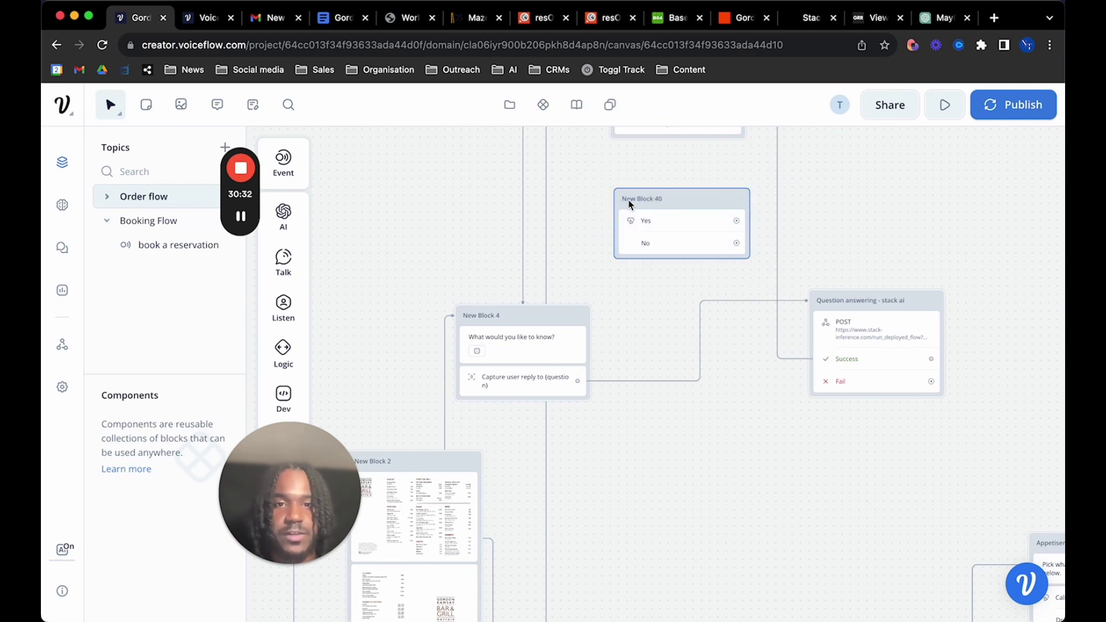
pyautogui.press('Delete')
# Pan and zoom the canvas over to New Block 35's Capture {table_num} step
pyautogui.scroll(-5, 623, 266)
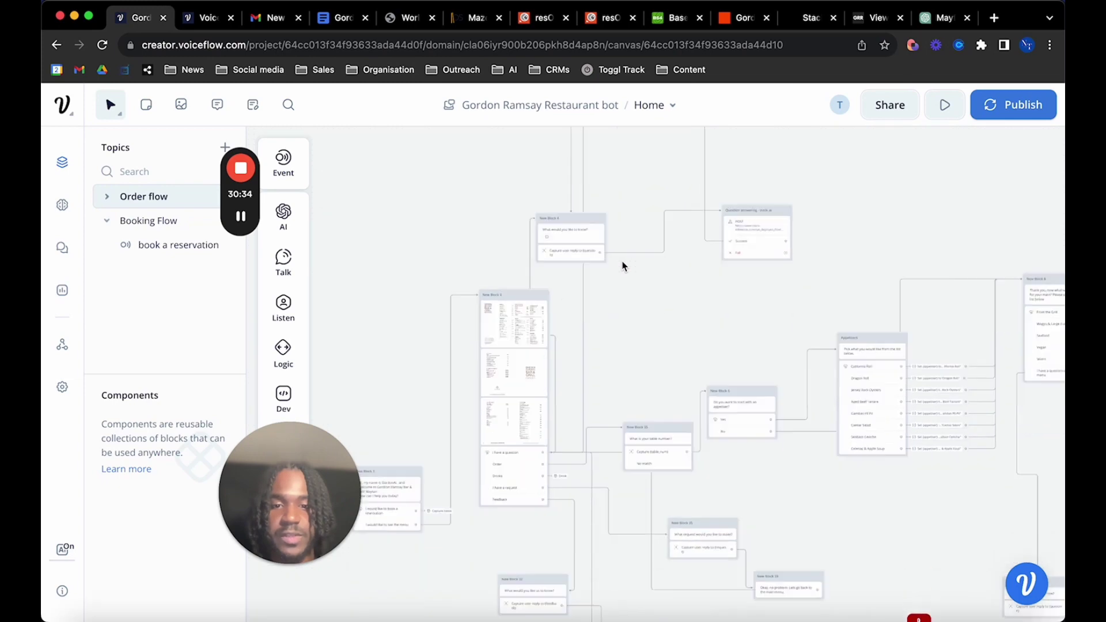
pyautogui.scroll(-2, 623, 265)
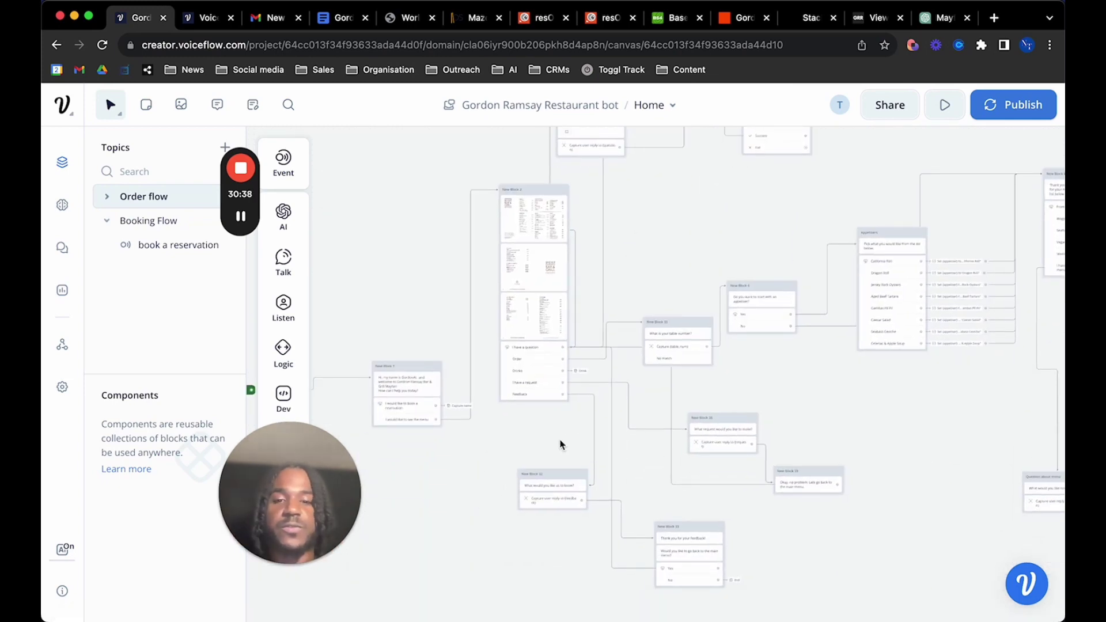
pyautogui.scroll(5, 551, 416)
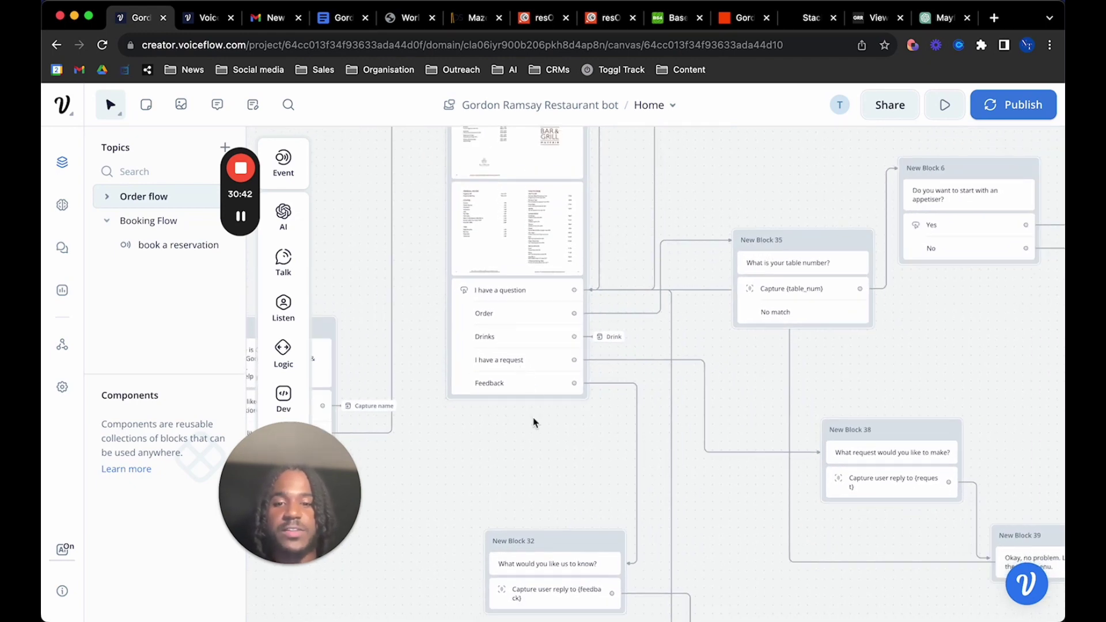
pyautogui.scroll(-3, 531, 412)
pyautogui.scroll(-2, 530, 407)
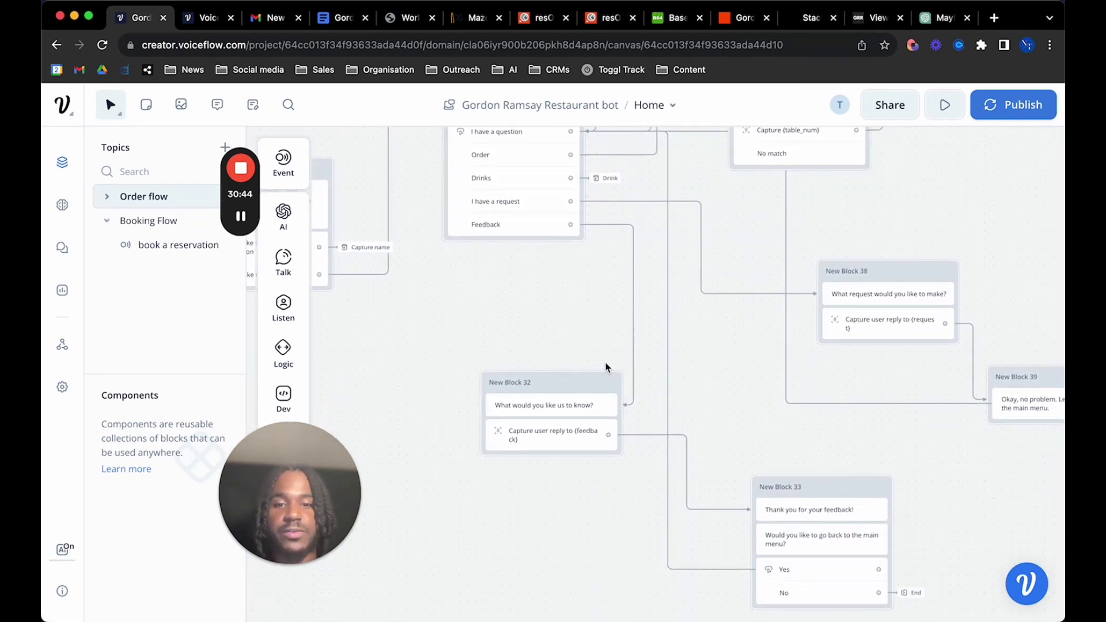
pyautogui.scroll(1, 611, 314)
pyautogui.scroll(-2, 612, 369)
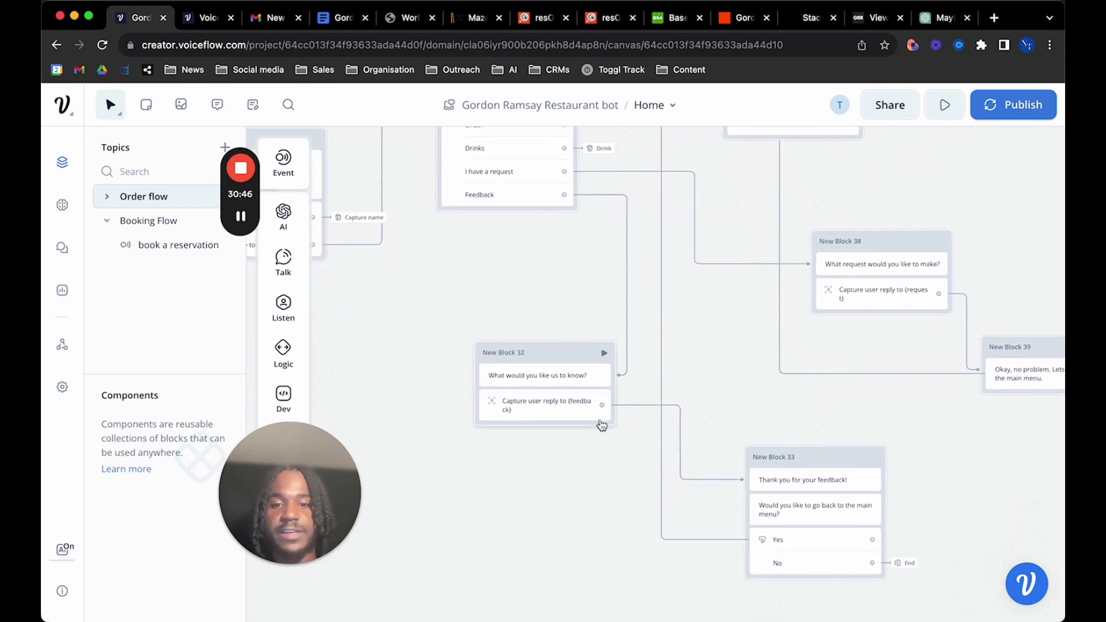
pyautogui.hscroll(2, 600, 427)
pyautogui.scroll(-1, 600, 427)
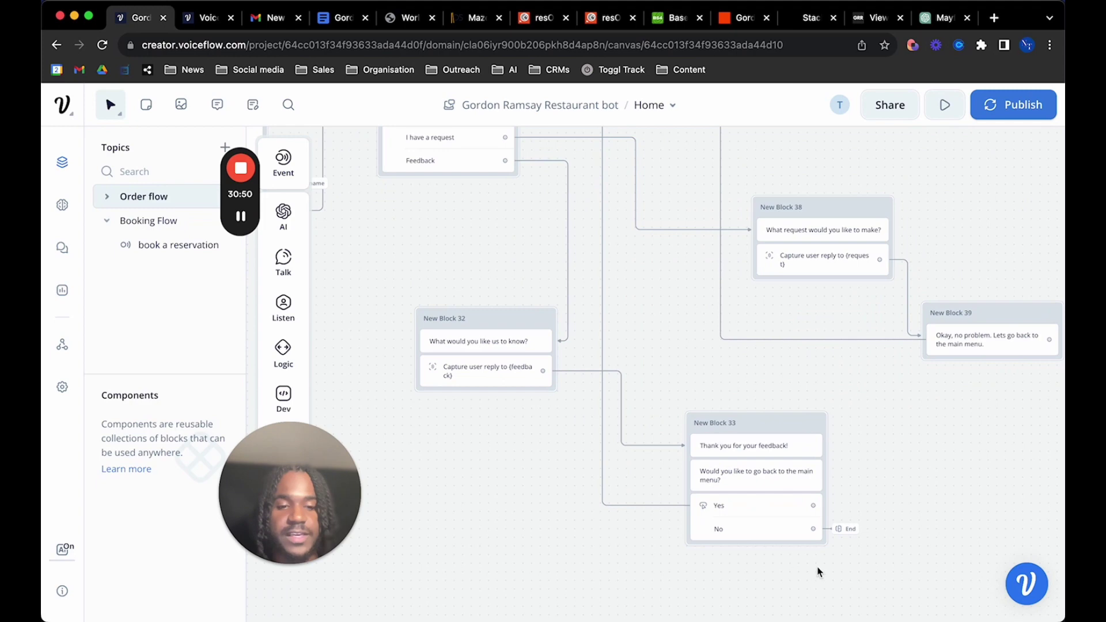
pyautogui.scroll(-1, 752, 519)
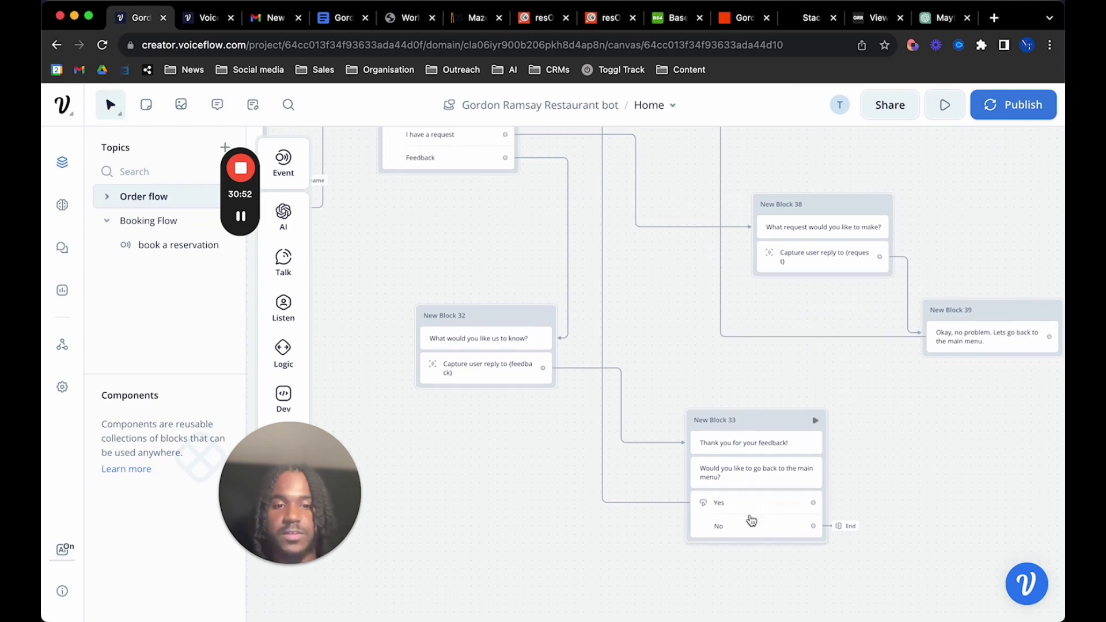
pyautogui.scroll(10, 751, 520)
pyautogui.hscroll(-2, 751, 519)
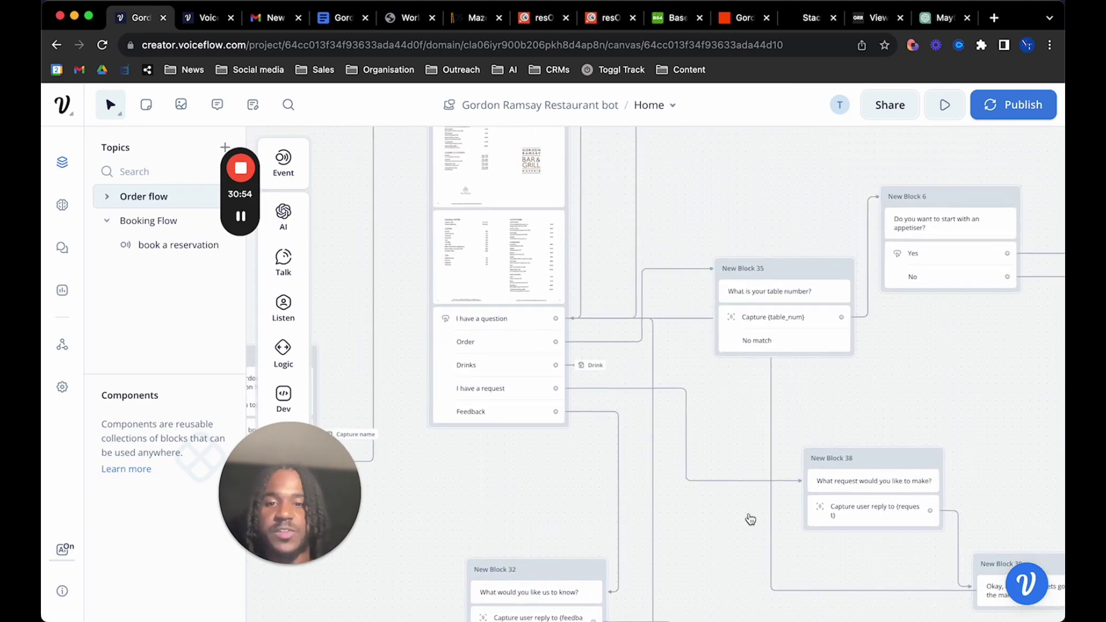
pyautogui.hscroll(2, 557, 382)
pyautogui.scroll(1, 557, 381)
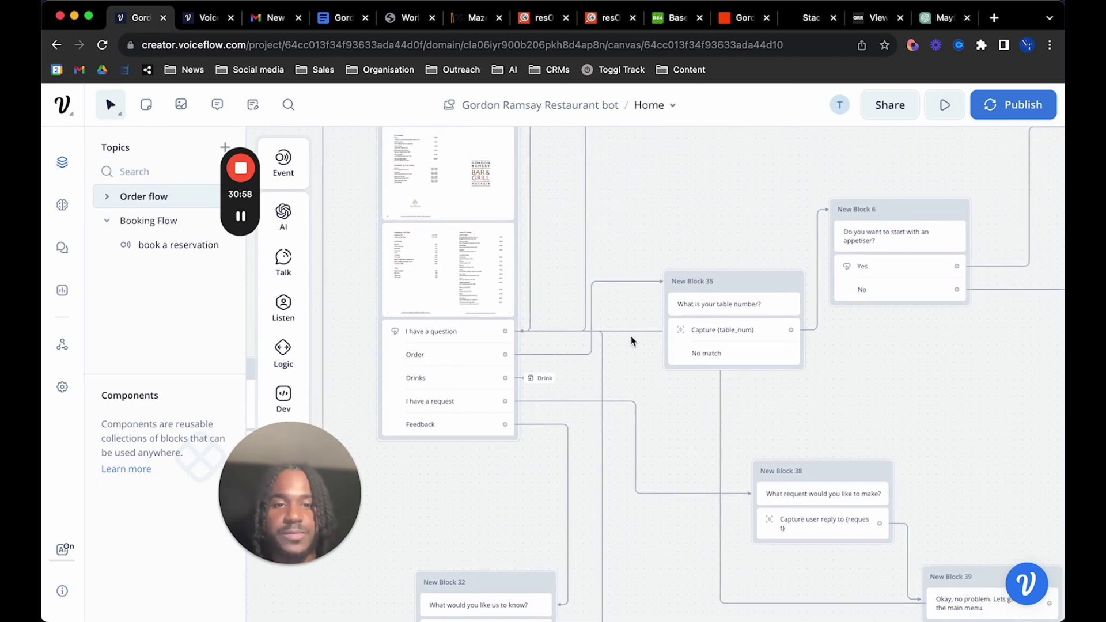
pyautogui.hscroll(3, 629, 340)
pyautogui.scroll(1, 628, 340)
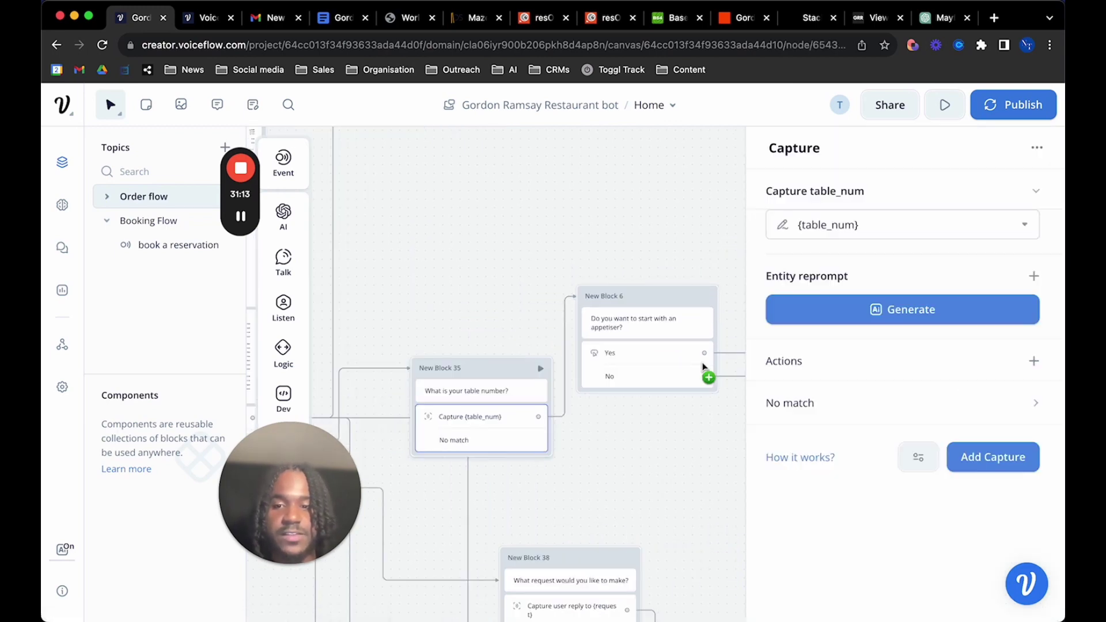
# Review the table_num capture section and its entity selection in New Block 35
pyautogui.click(893, 231)
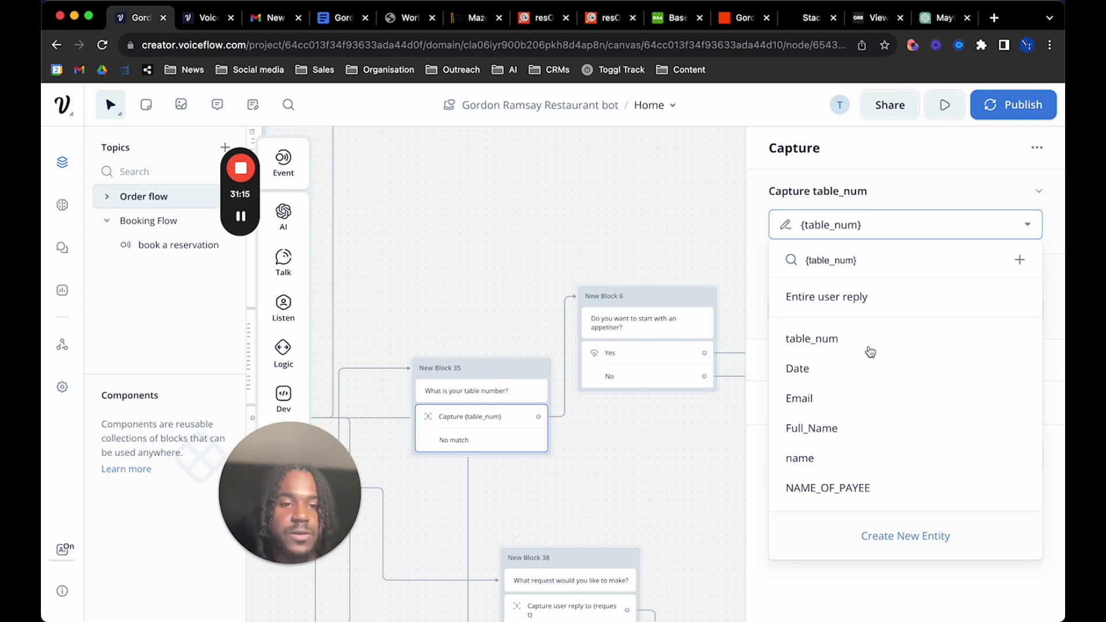
pyautogui.click(918, 192)
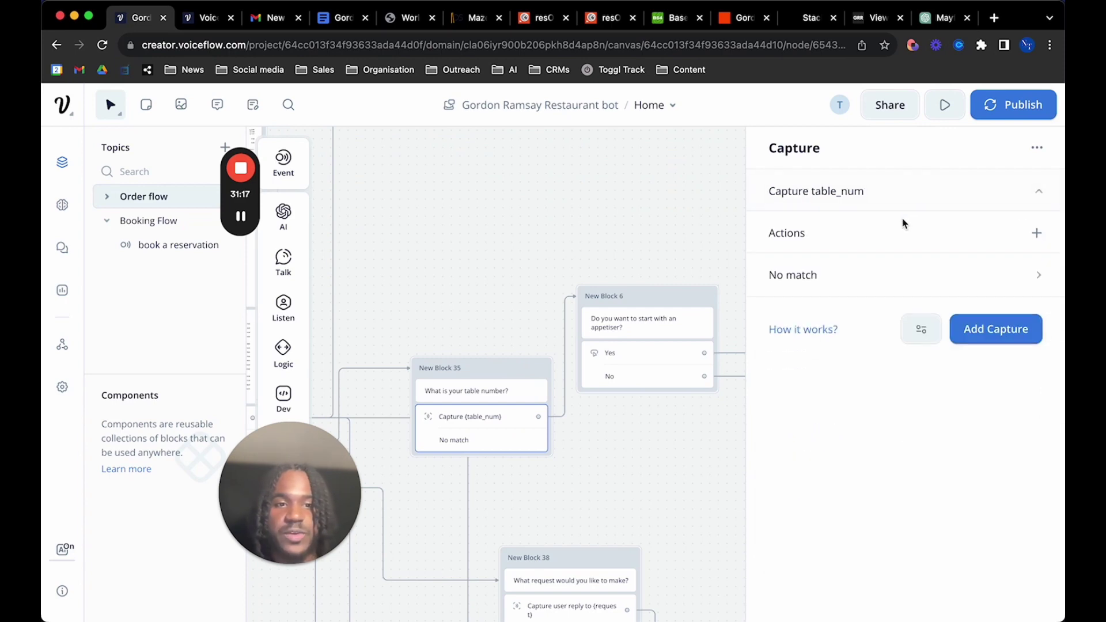
pyautogui.click(911, 207)
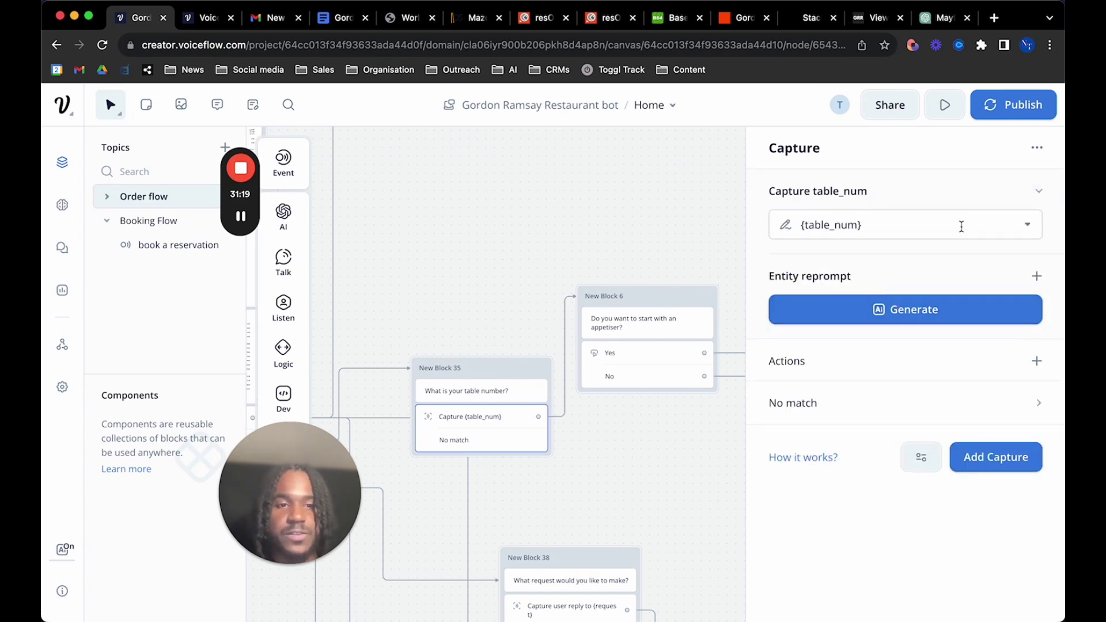
pyautogui.click(961, 226)
# Start creating a Number-type table_num entity, then cancel because it already exists
pyautogui.click(870, 535)
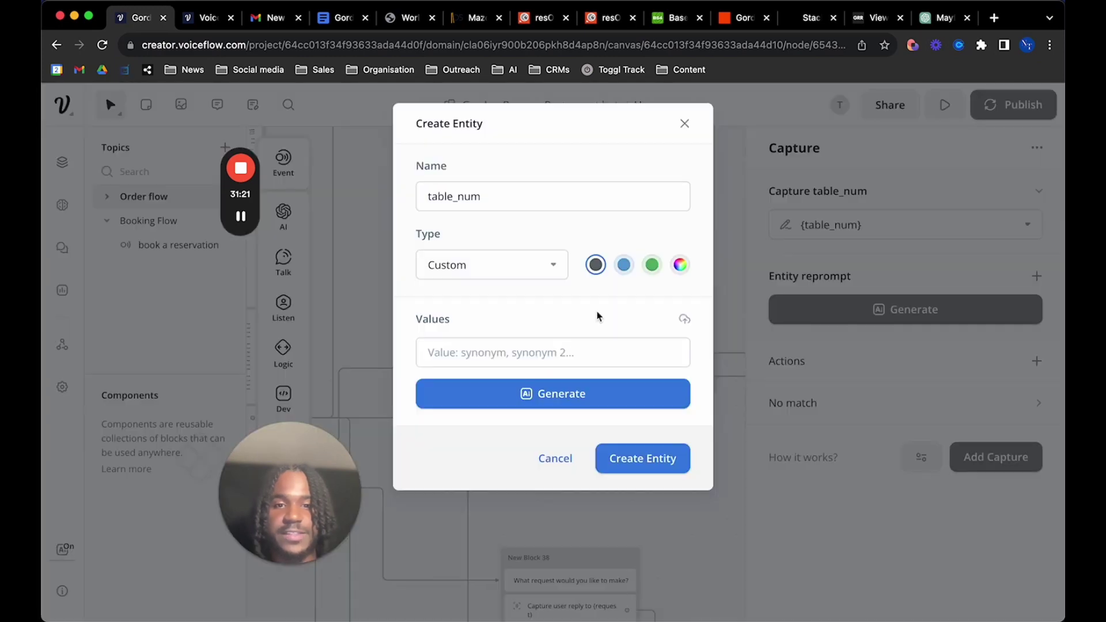
pyautogui.click(497, 273)
pyautogui.click(481, 365)
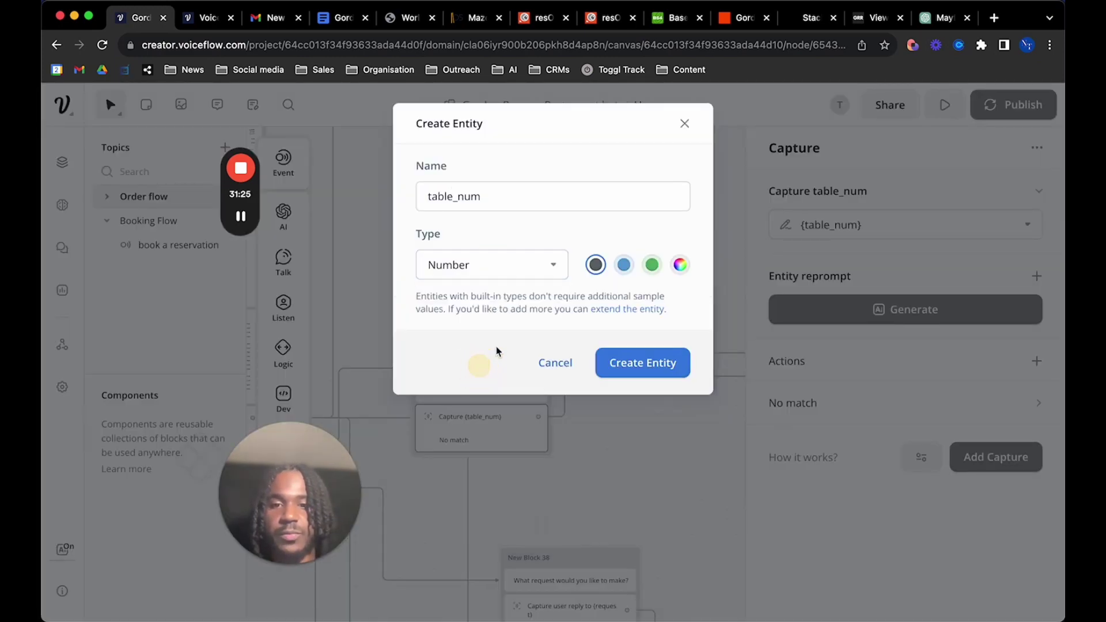
pyautogui.click(631, 363)
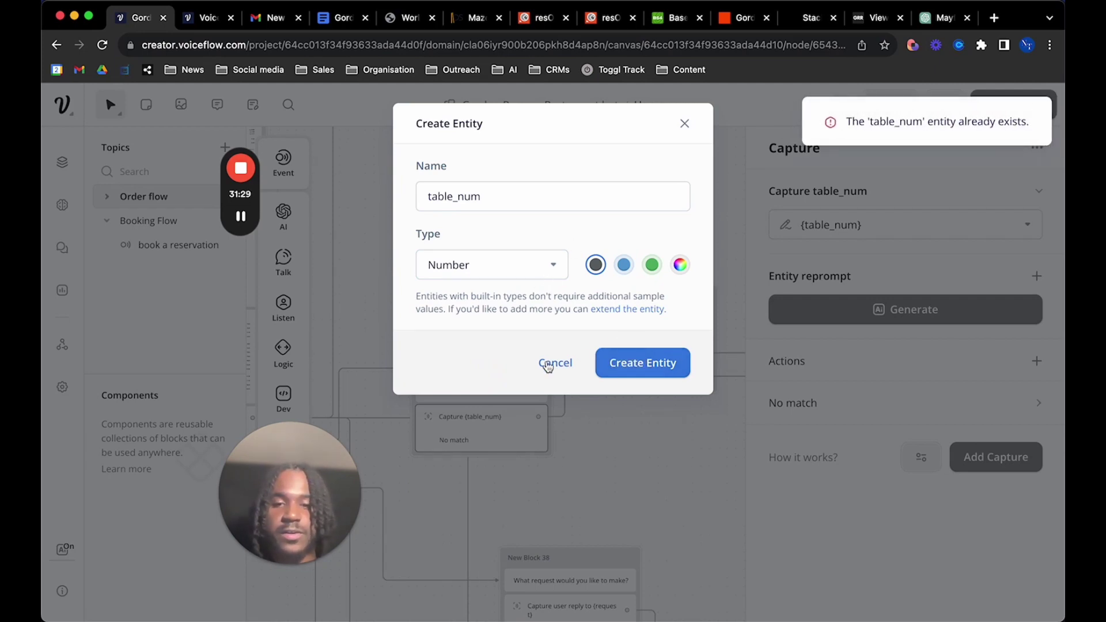
pyautogui.click(521, 266)
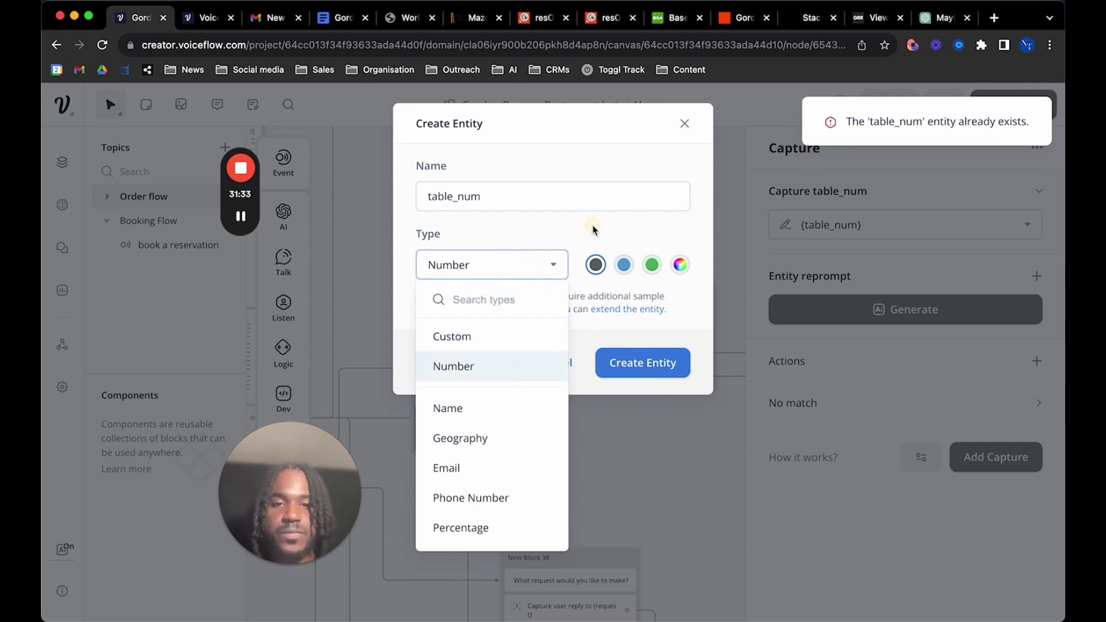
pyautogui.click(565, 363)
pyautogui.click(561, 376)
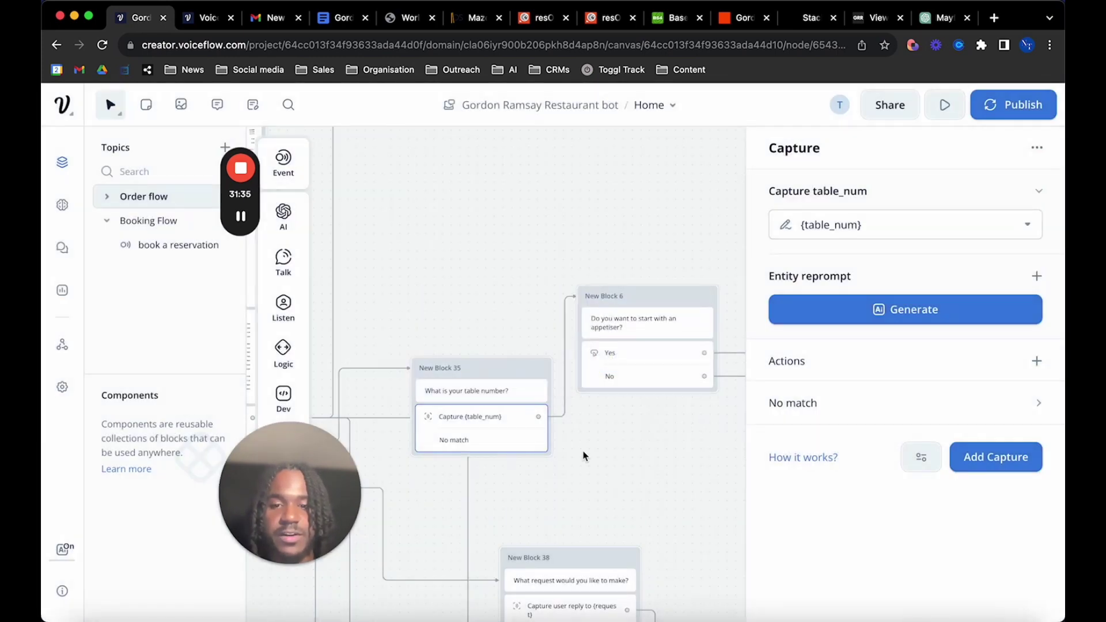
# Pan to the Appetisers block and open its button settings
pyautogui.hscroll(5, 583, 456)
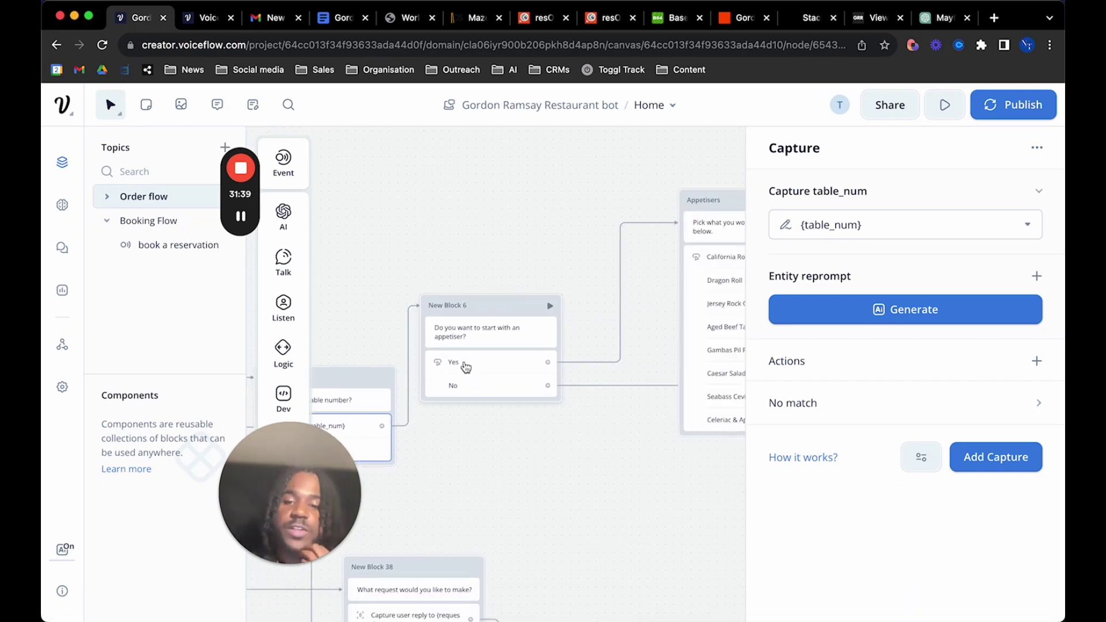
pyautogui.hscroll(5, 461, 374)
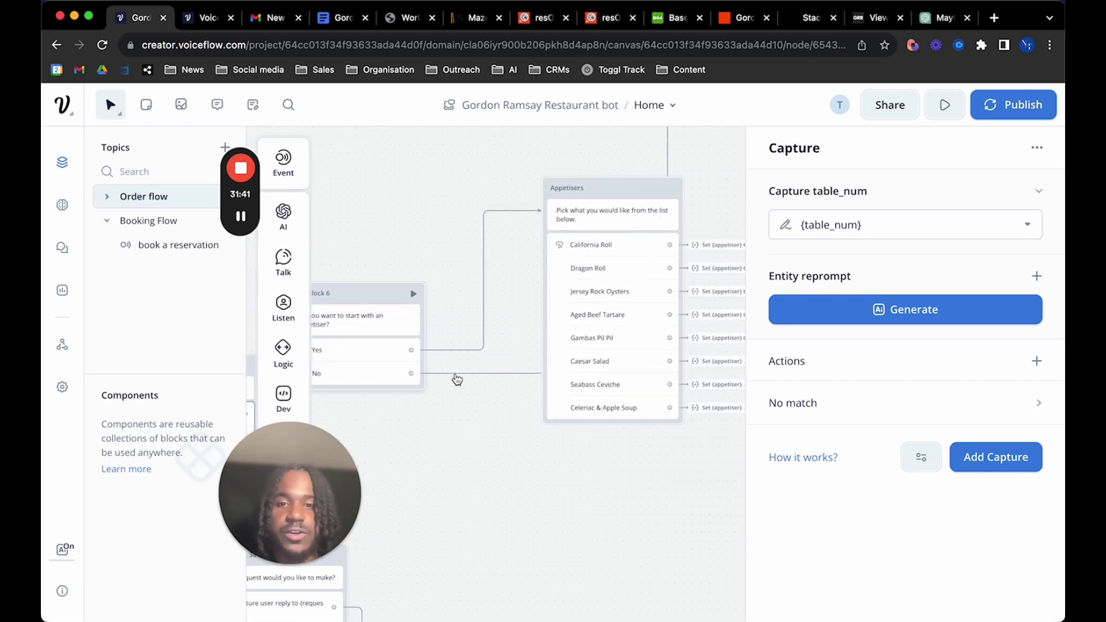
pyautogui.hscroll(-1, 457, 379)
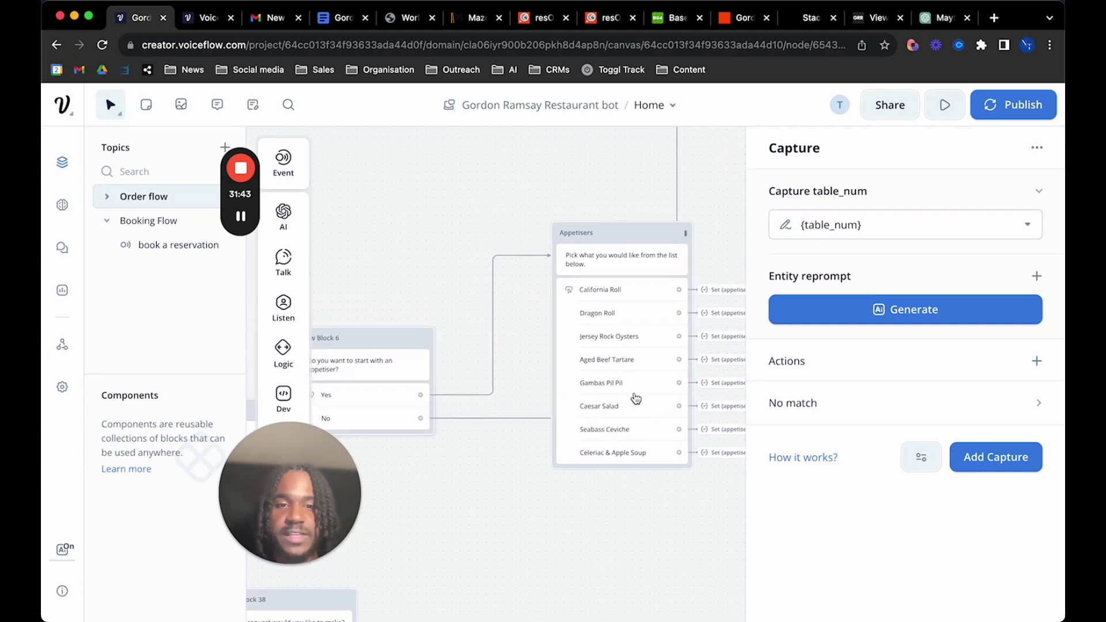
pyautogui.hscroll(4, 636, 399)
pyautogui.scroll(-1, 613, 425)
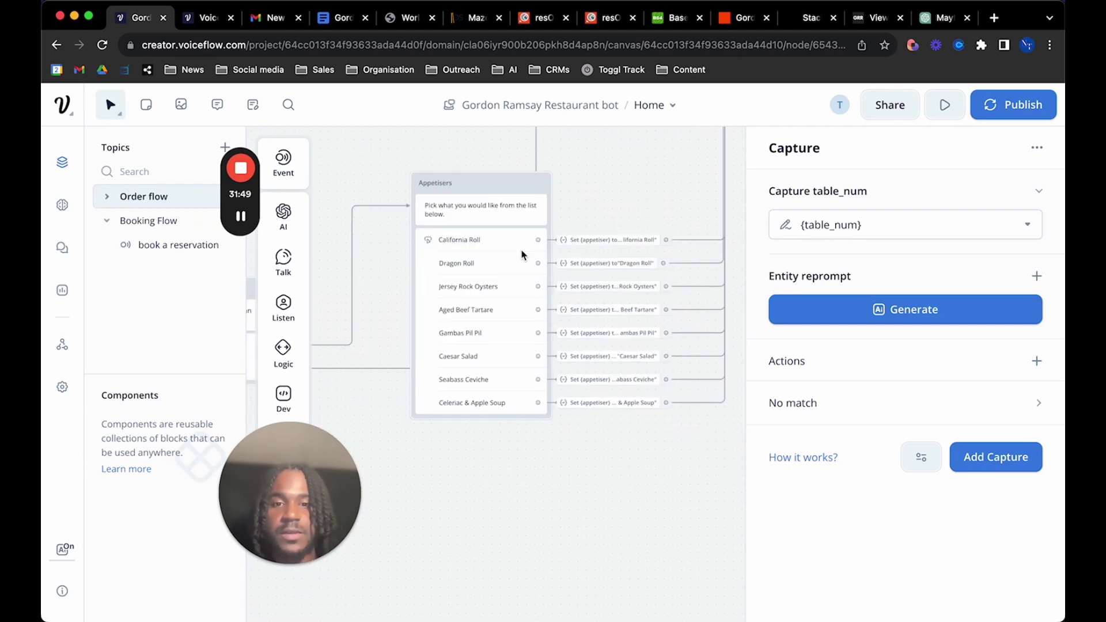
pyautogui.click(514, 244)
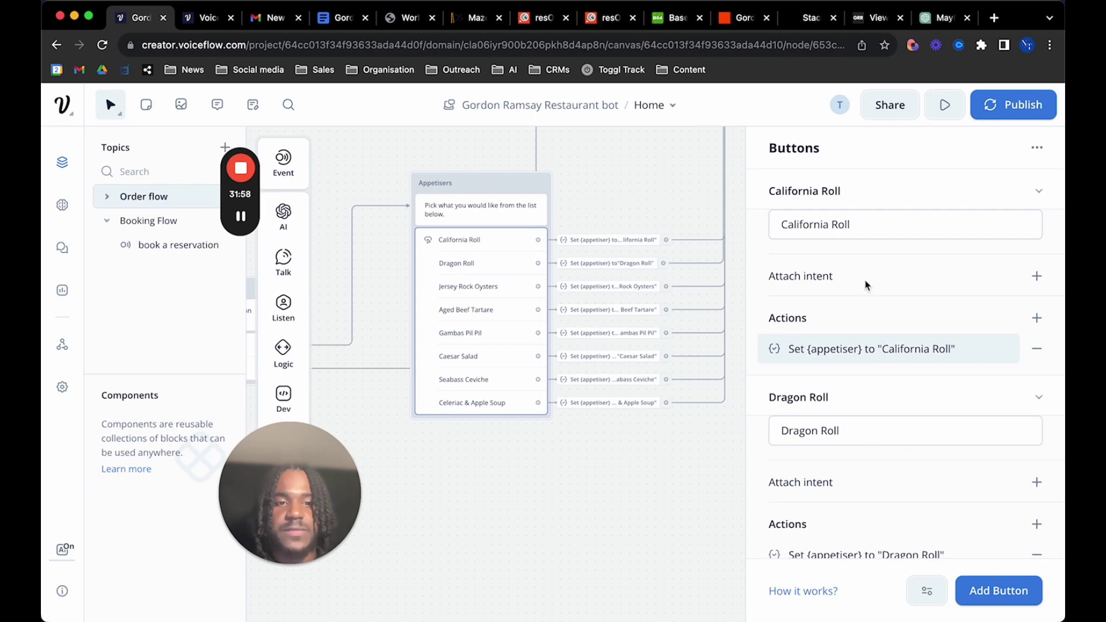
# Scroll through each dish button's action setting {appetiser}, e.g. 'California Roll'
pyautogui.scroll(-2, 867, 285)
pyautogui.scroll(2, 859, 300)
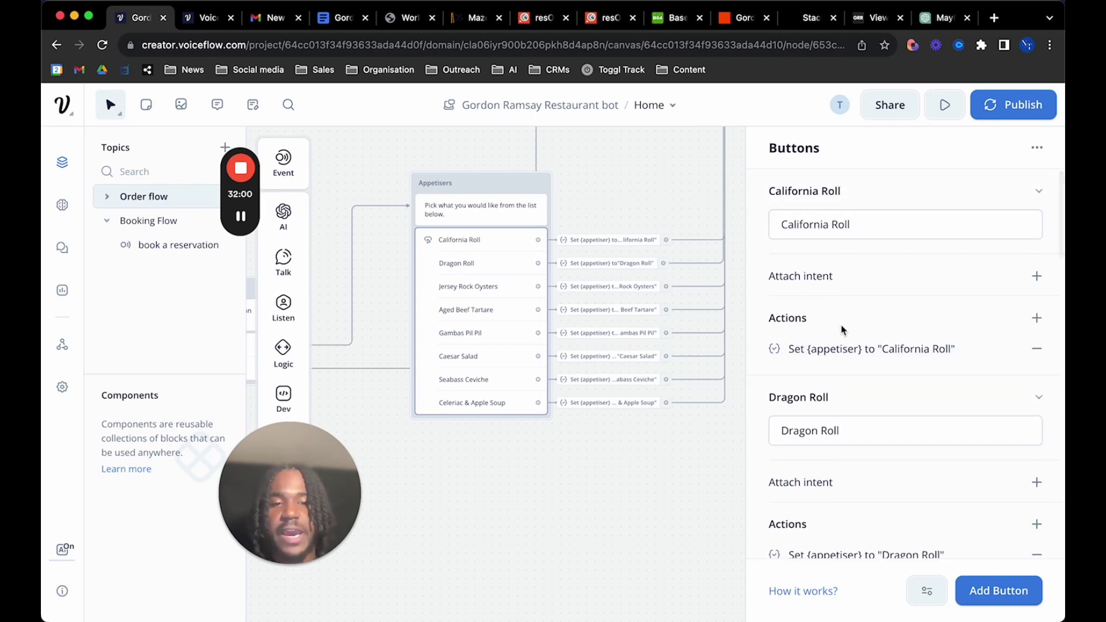
pyautogui.scroll(-1, 816, 398)
pyautogui.scroll(1, 816, 398)
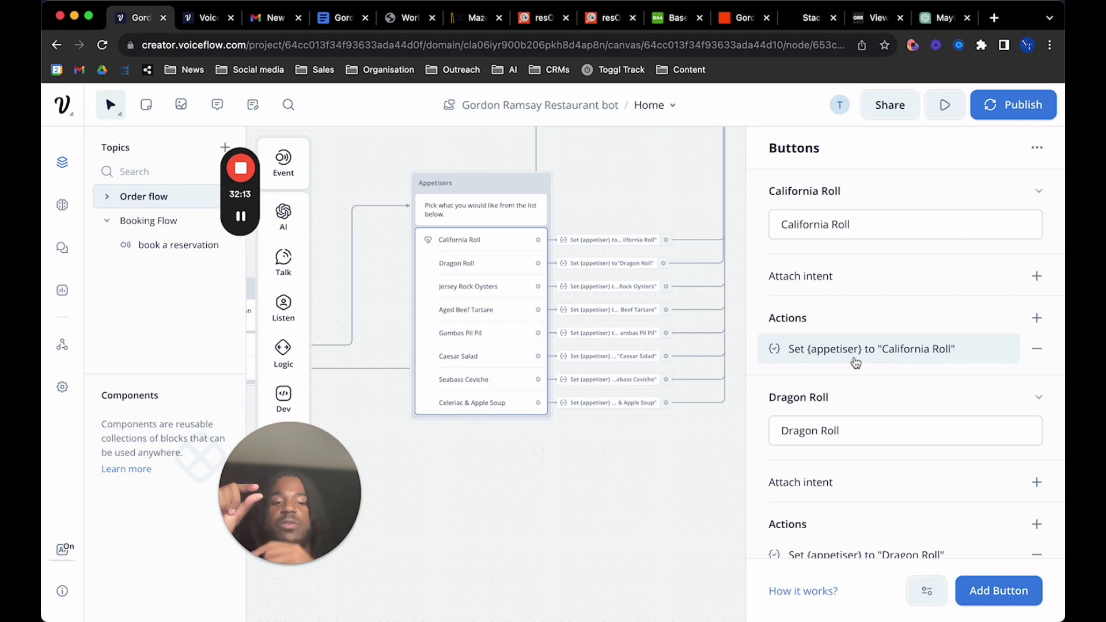
pyautogui.scroll(-3, 876, 437)
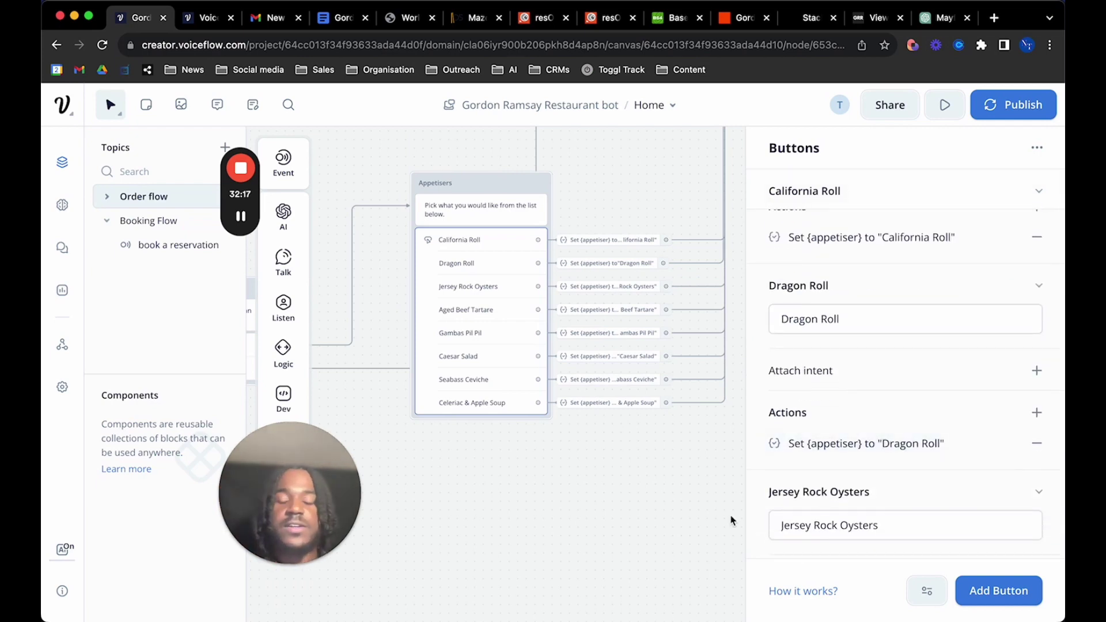
pyautogui.scroll(-3, 664, 451)
pyautogui.scroll(2, 663, 454)
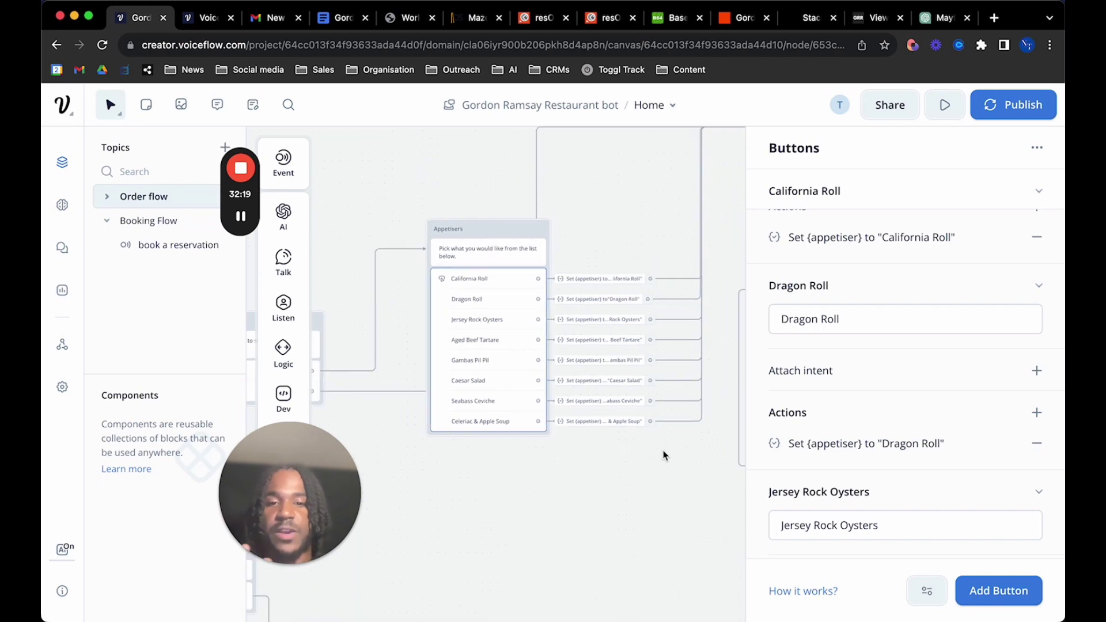
pyautogui.hscroll(5, 610, 434)
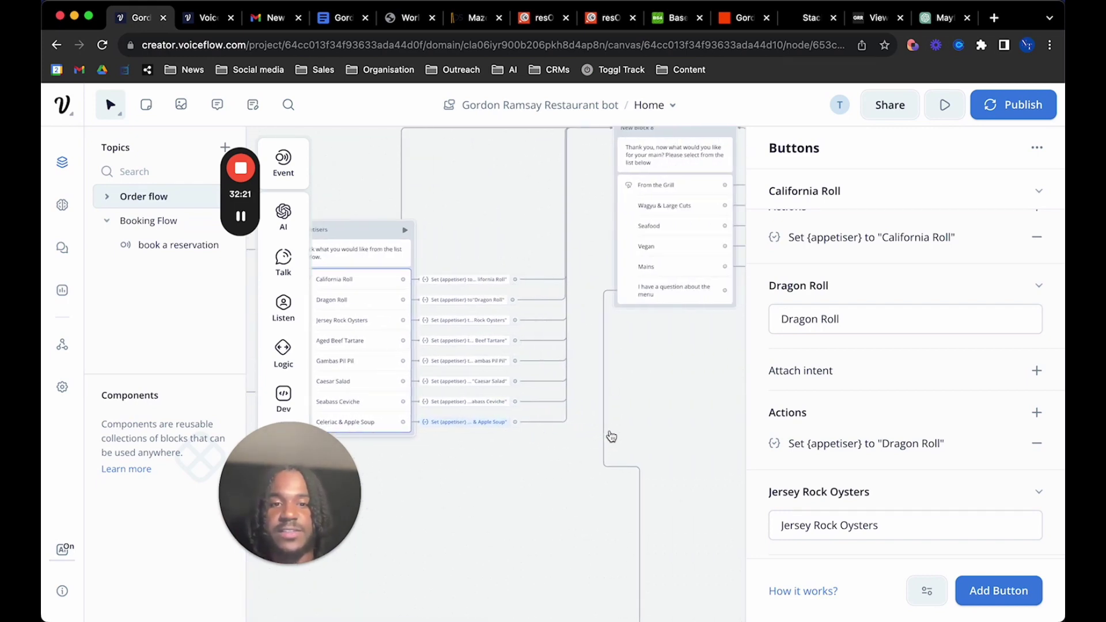
pyautogui.hscroll(-2, 611, 436)
pyautogui.scroll(-3, 609, 437)
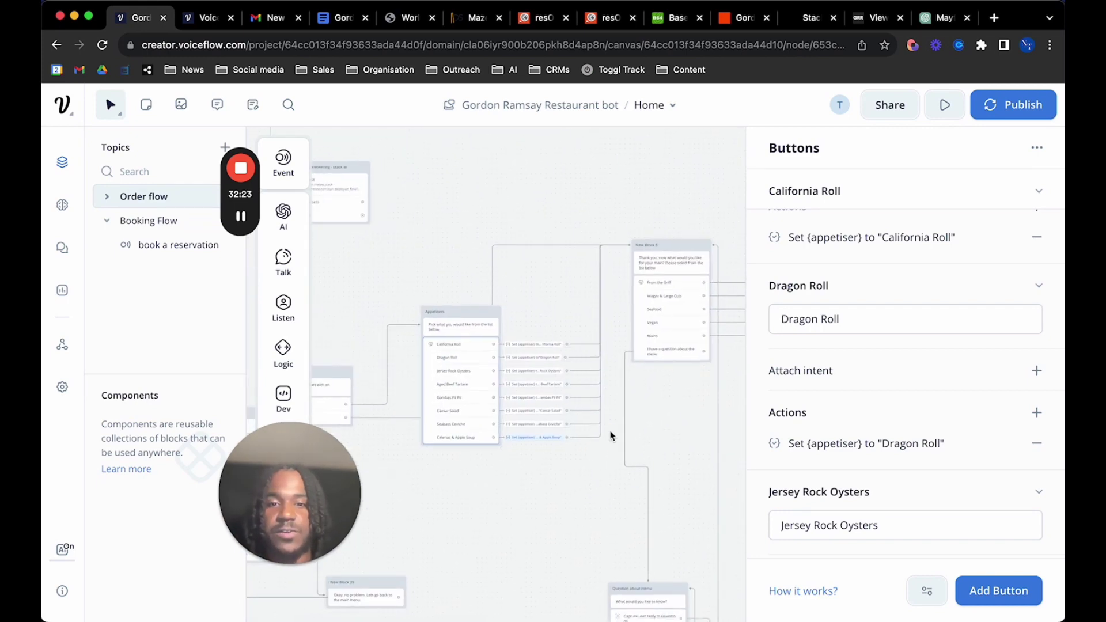
pyautogui.scroll(3, 610, 429)
pyautogui.scroll(5, 610, 427)
pyautogui.hscroll(2, 609, 427)
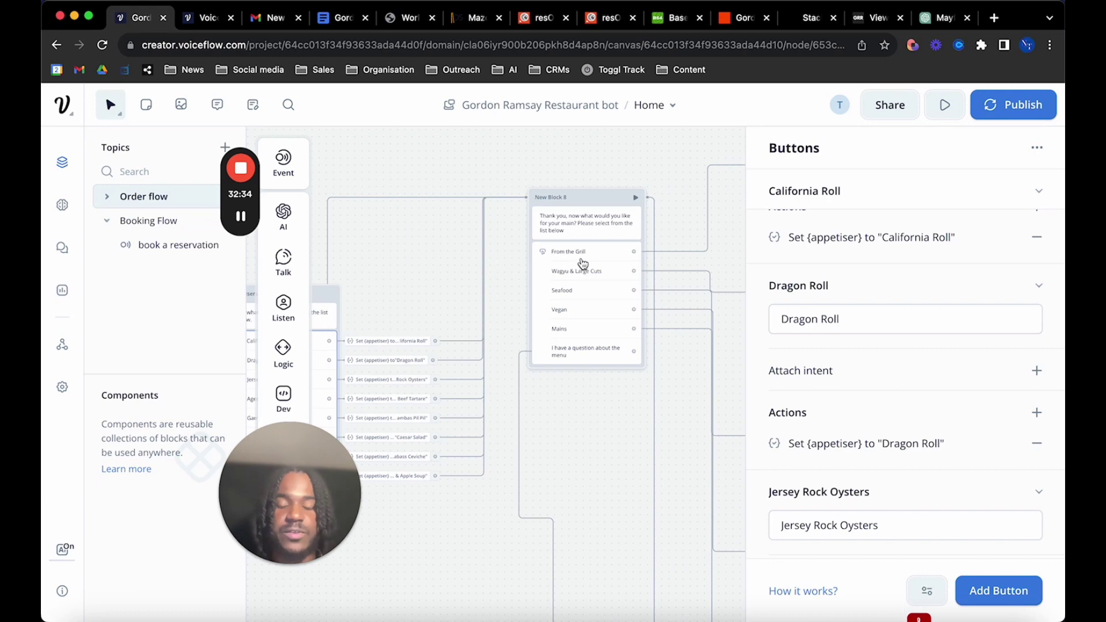
pyautogui.scroll(-3, 570, 282)
pyautogui.scroll(-5, 570, 283)
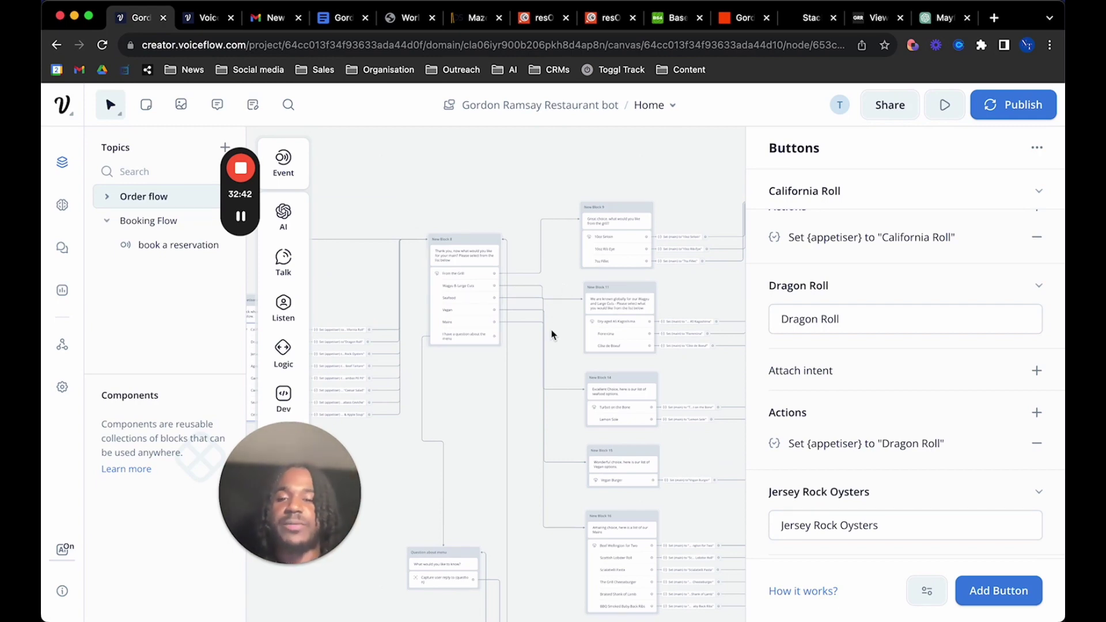
pyautogui.scroll(-2, 545, 339)
pyautogui.scroll(5, 470, 318)
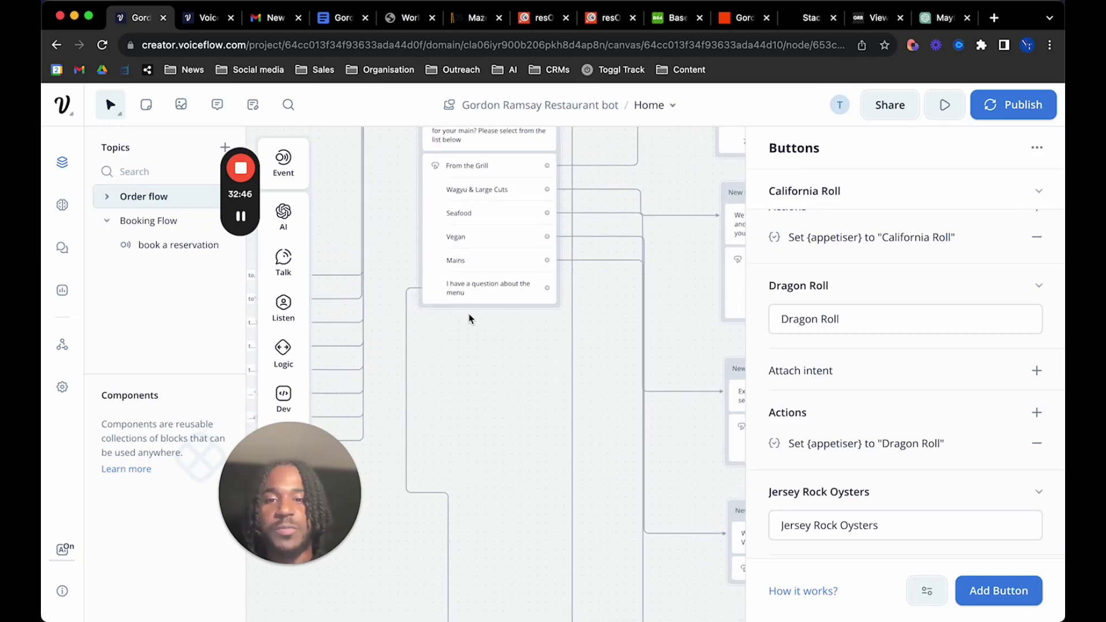
pyautogui.scroll(-2, 470, 318)
pyautogui.scroll(-10, 470, 319)
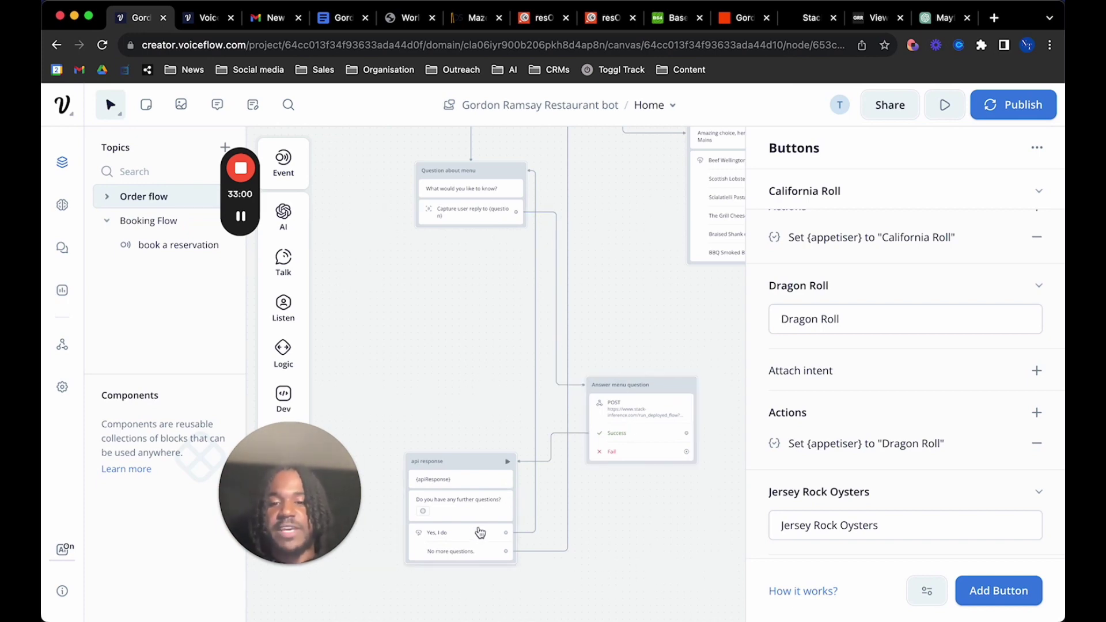
pyautogui.scroll(10, 487, 394)
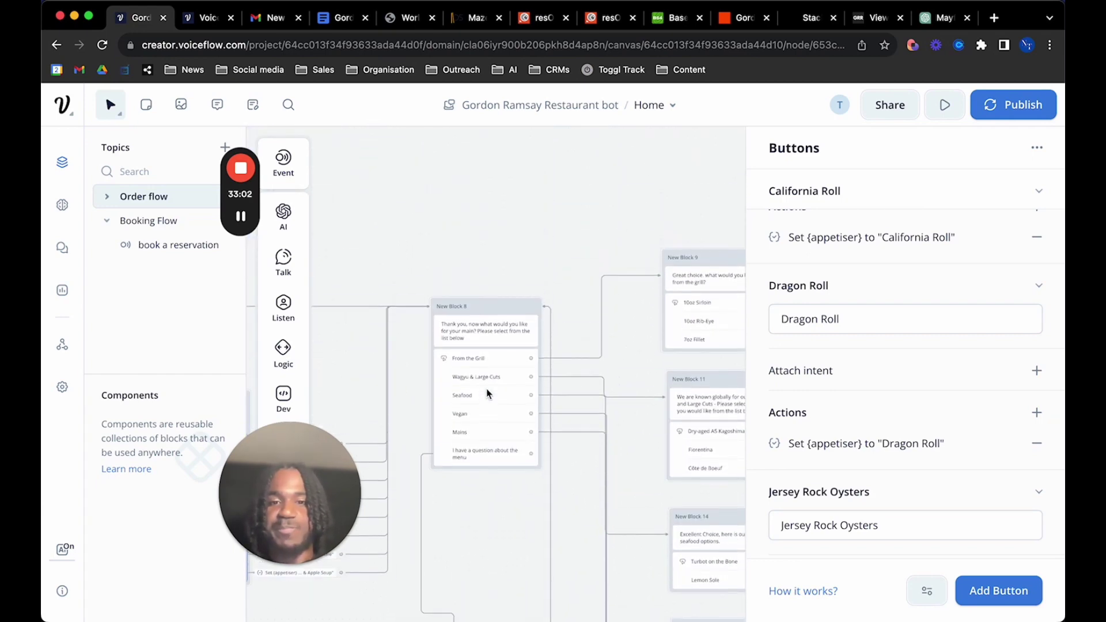
pyautogui.scroll(-5, 487, 394)
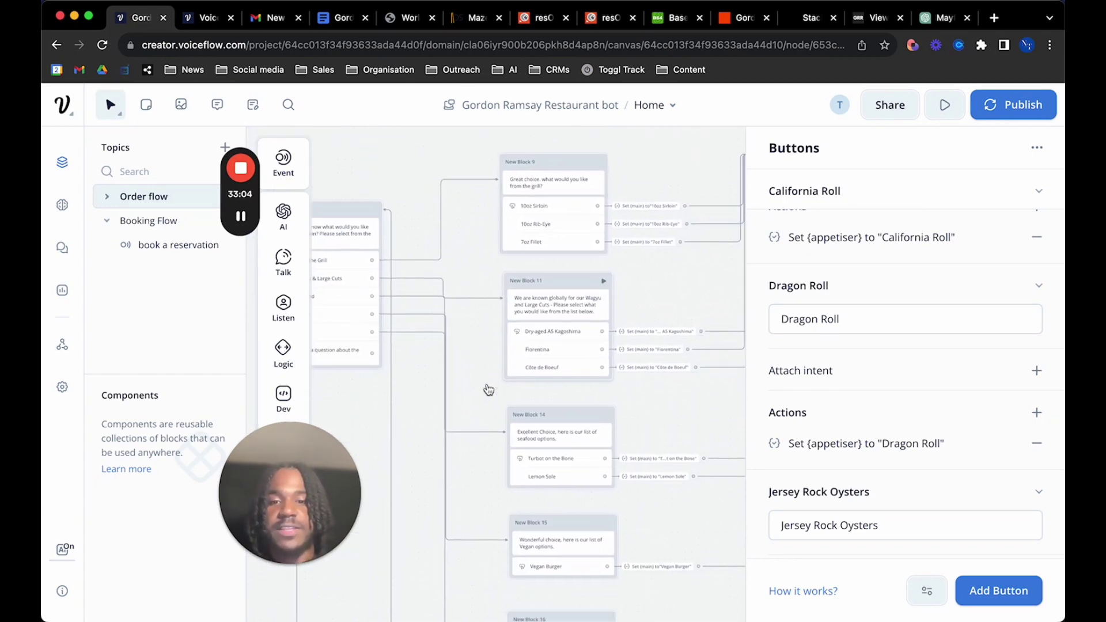
pyautogui.scroll(-5, 489, 390)
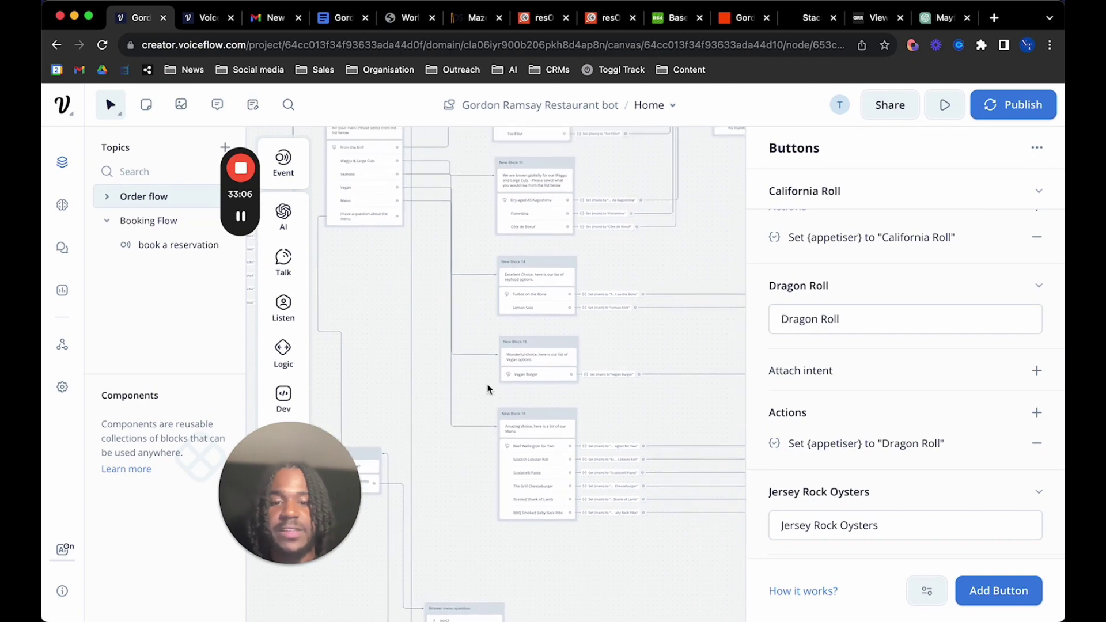
pyautogui.scroll(5, 501, 495)
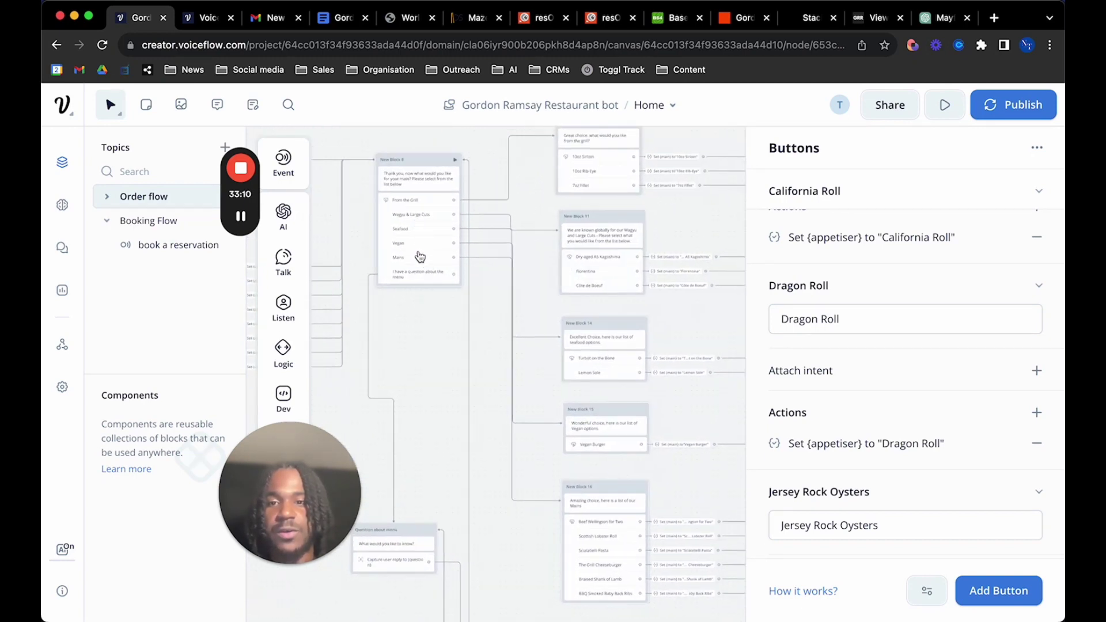
pyautogui.hscroll(5, 503, 257)
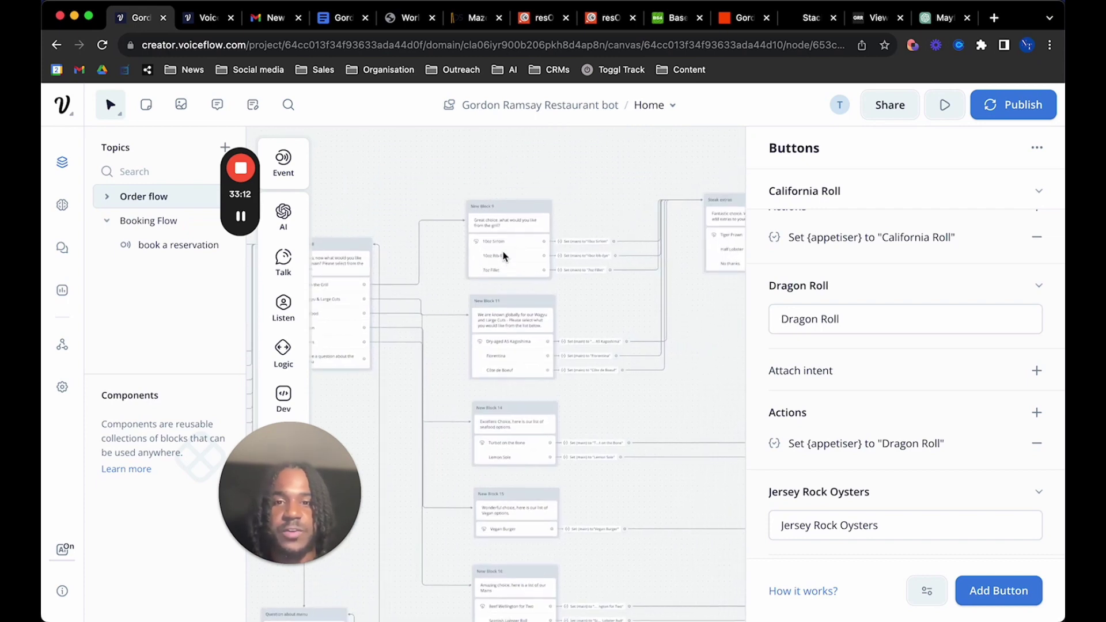
pyautogui.hscroll(5, 497, 336)
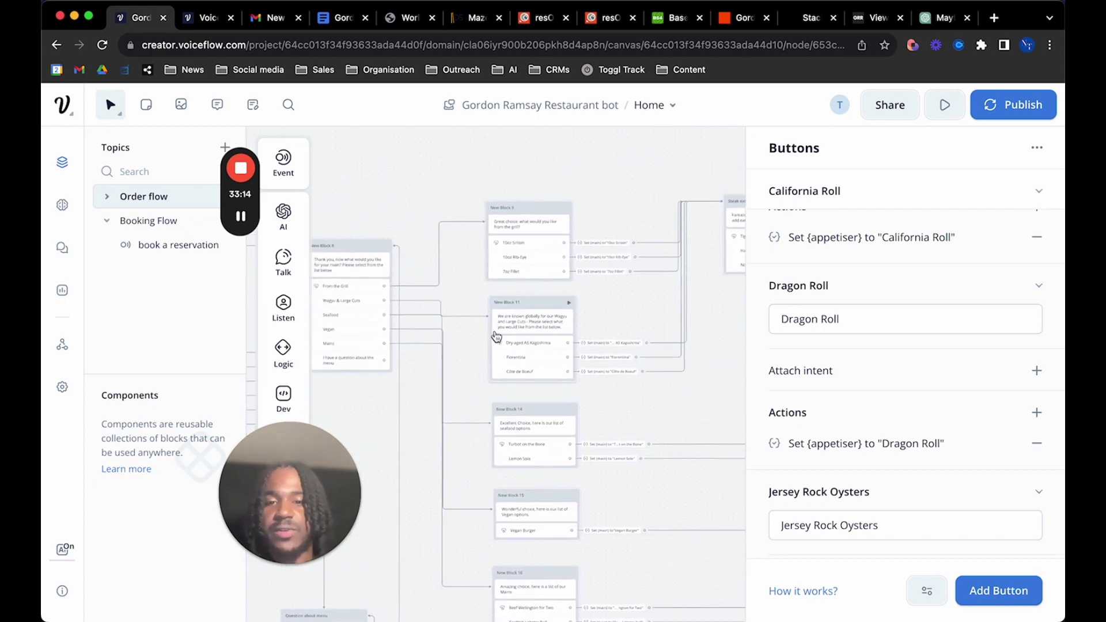
pyautogui.scroll(-1, 497, 336)
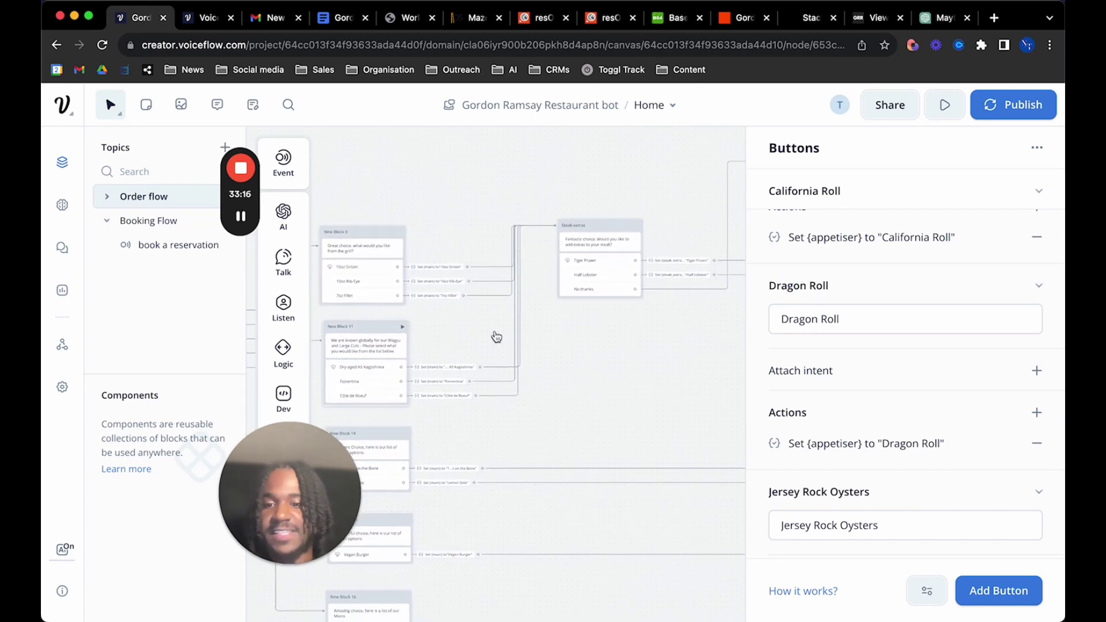
pyautogui.scroll(3, 517, 357)
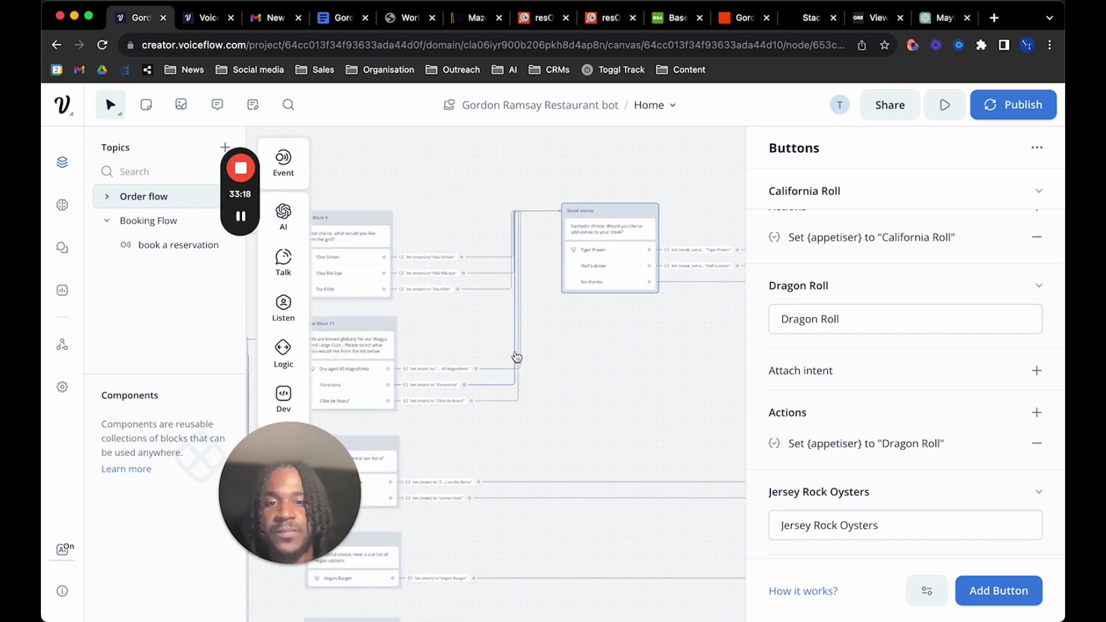
pyautogui.hscroll(5, 517, 356)
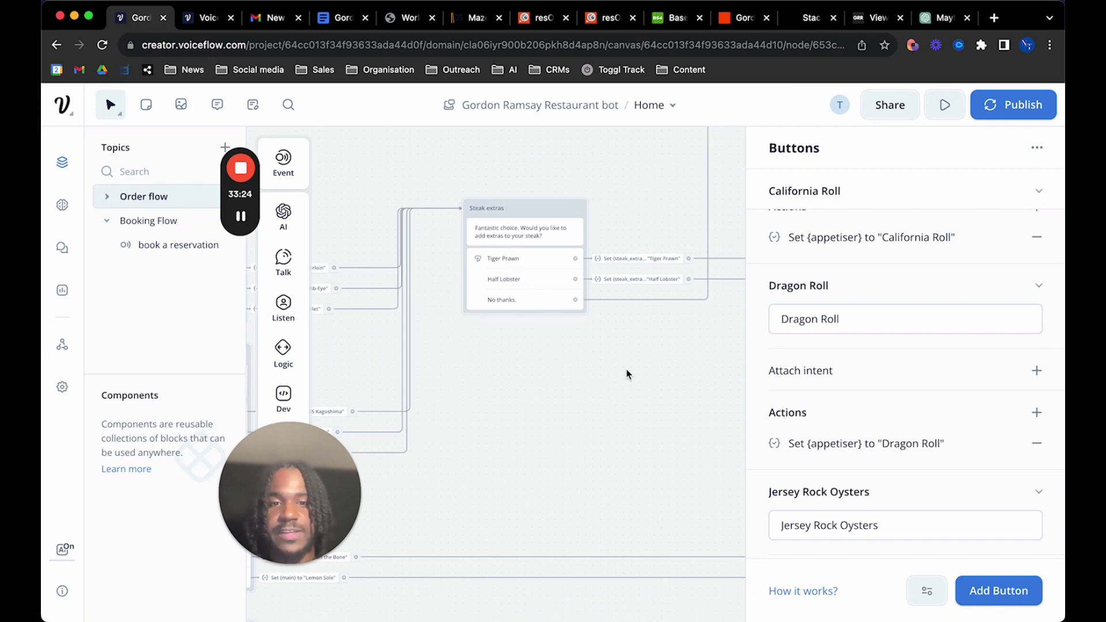
pyautogui.hscroll(3, 627, 373)
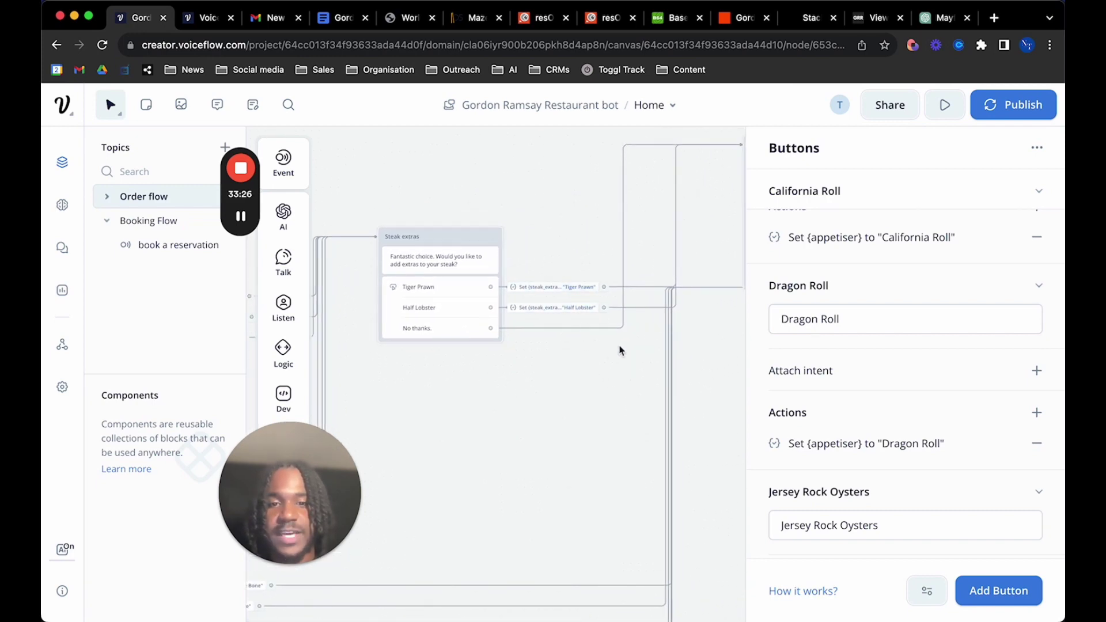
pyautogui.hscroll(5, 615, 349)
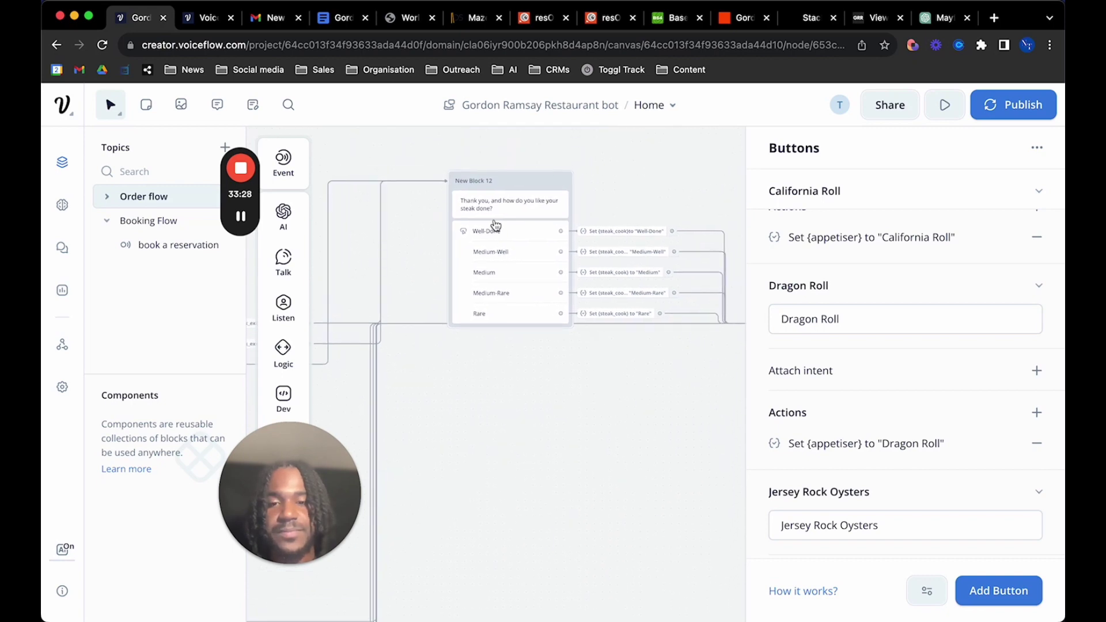
pyautogui.hscroll(2, 691, 440)
pyautogui.hscroll(10, 691, 440)
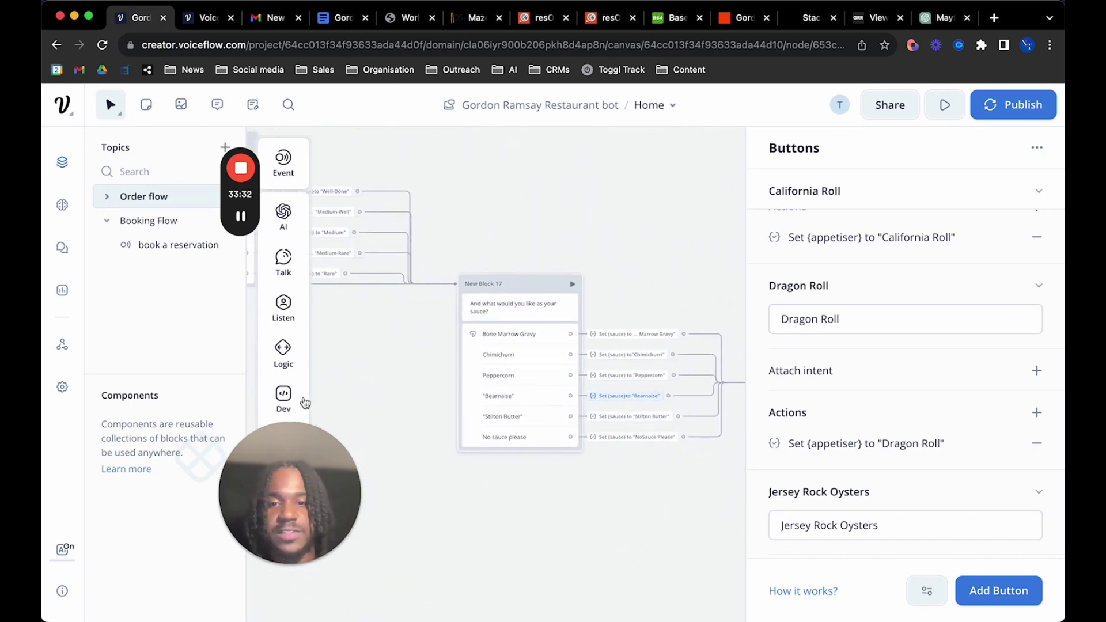
pyautogui.scroll(-1, 369, 374)
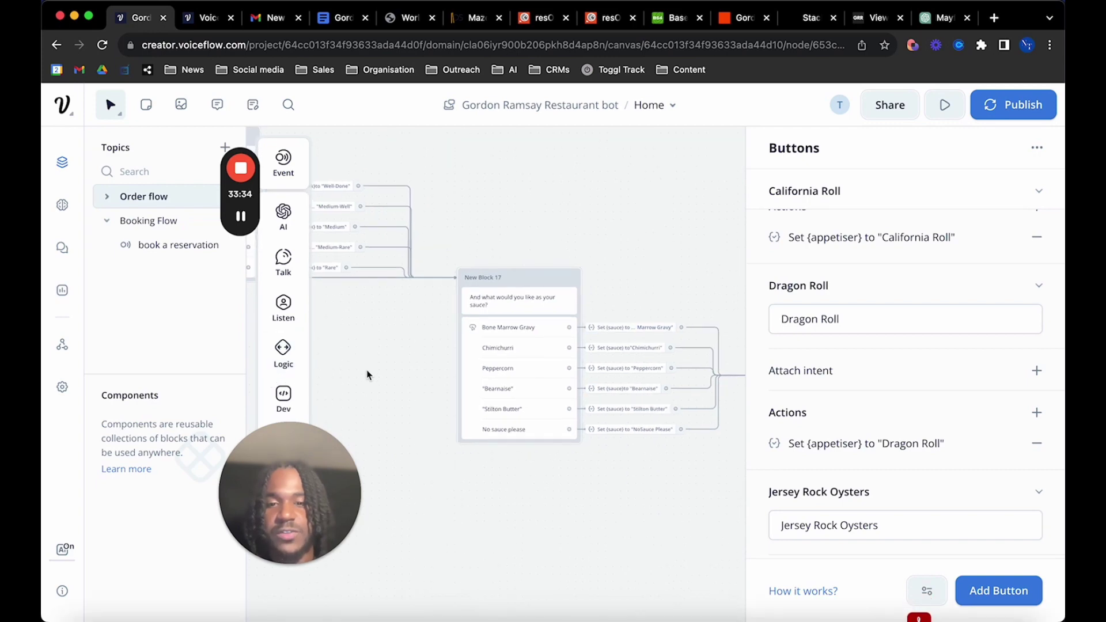
pyautogui.hscroll(-5, 369, 375)
pyautogui.scroll(-2, 369, 375)
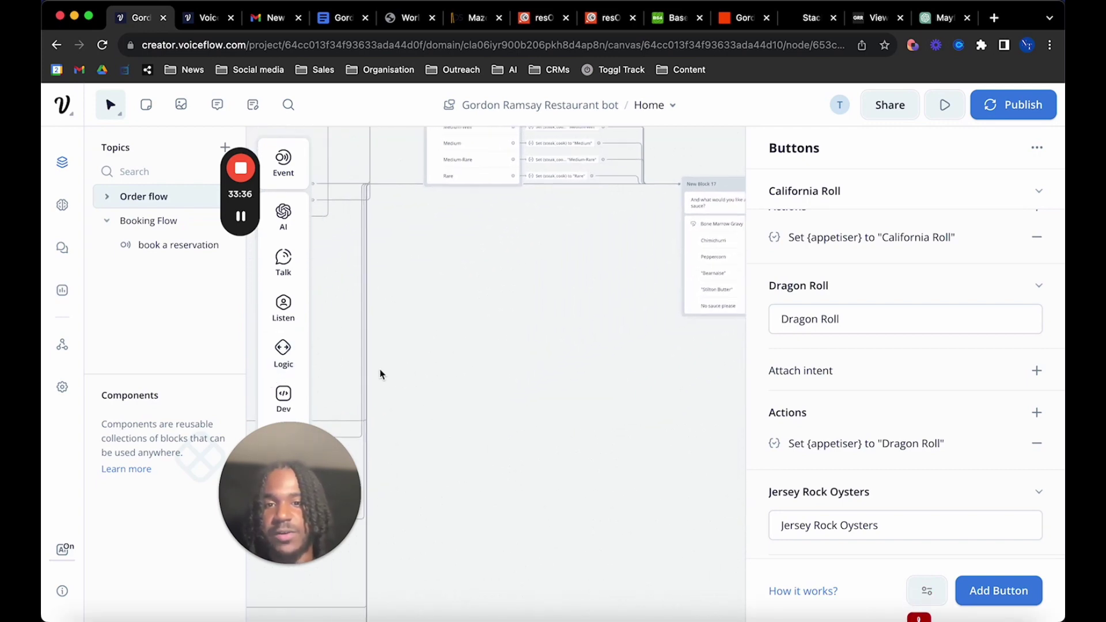
pyautogui.scroll(-5, 380, 374)
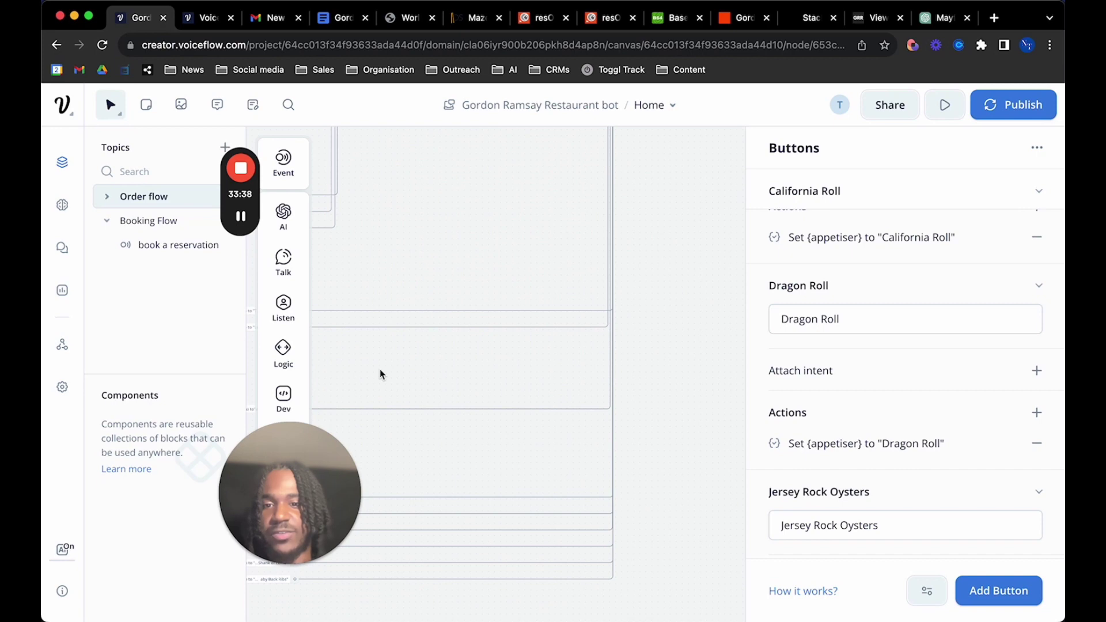
pyautogui.scroll(5, 519, 268)
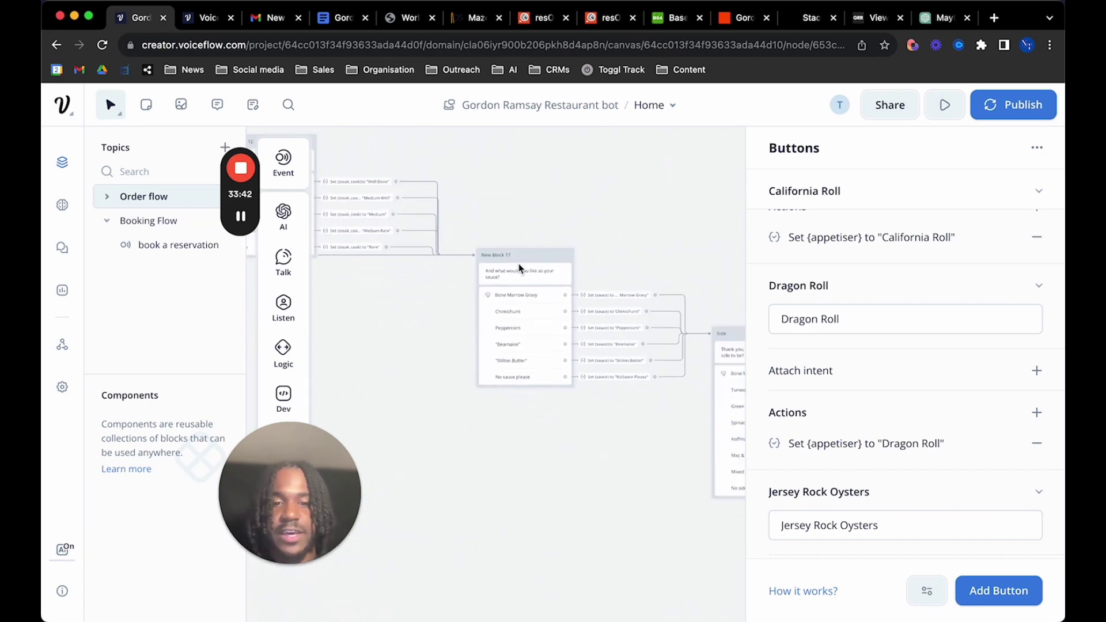
pyautogui.hscroll(5, 520, 268)
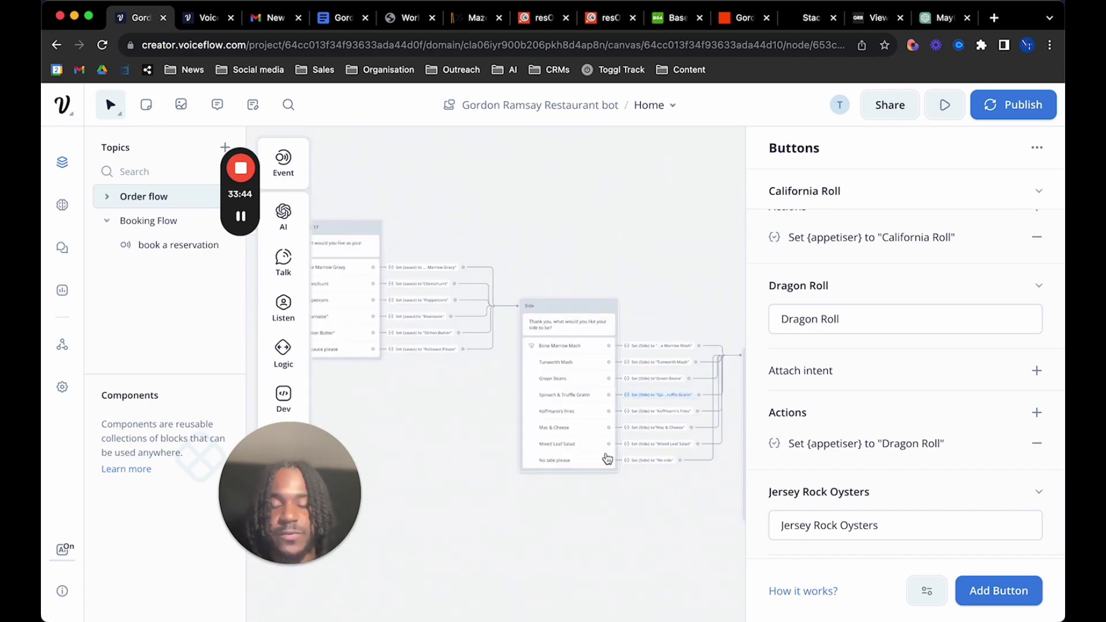
pyautogui.hscroll(5, 628, 476)
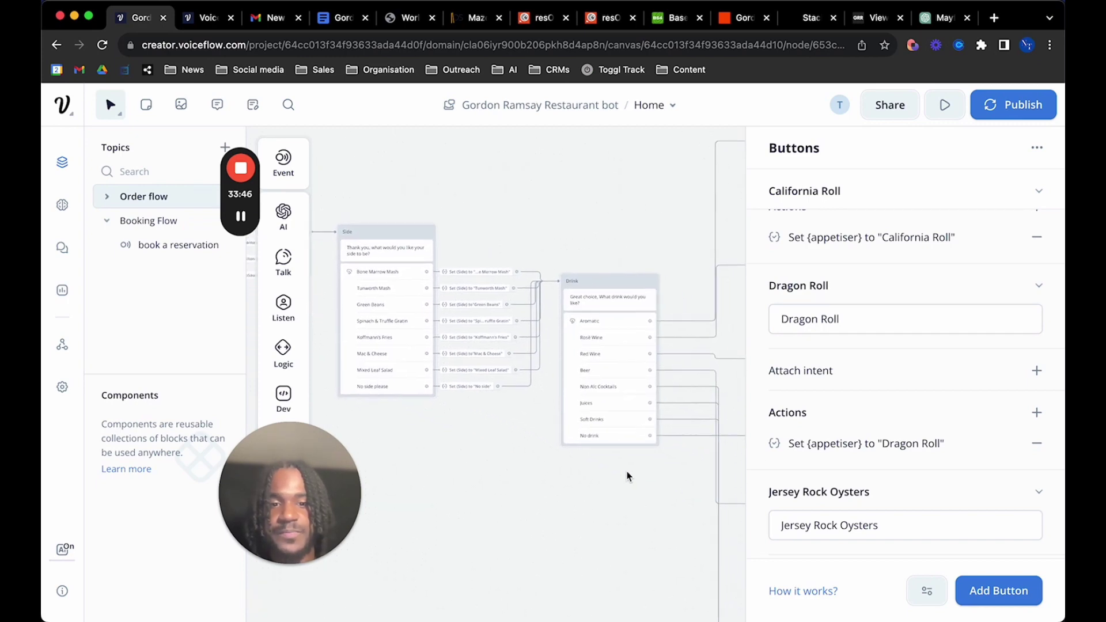
pyautogui.scroll(-2, 628, 476)
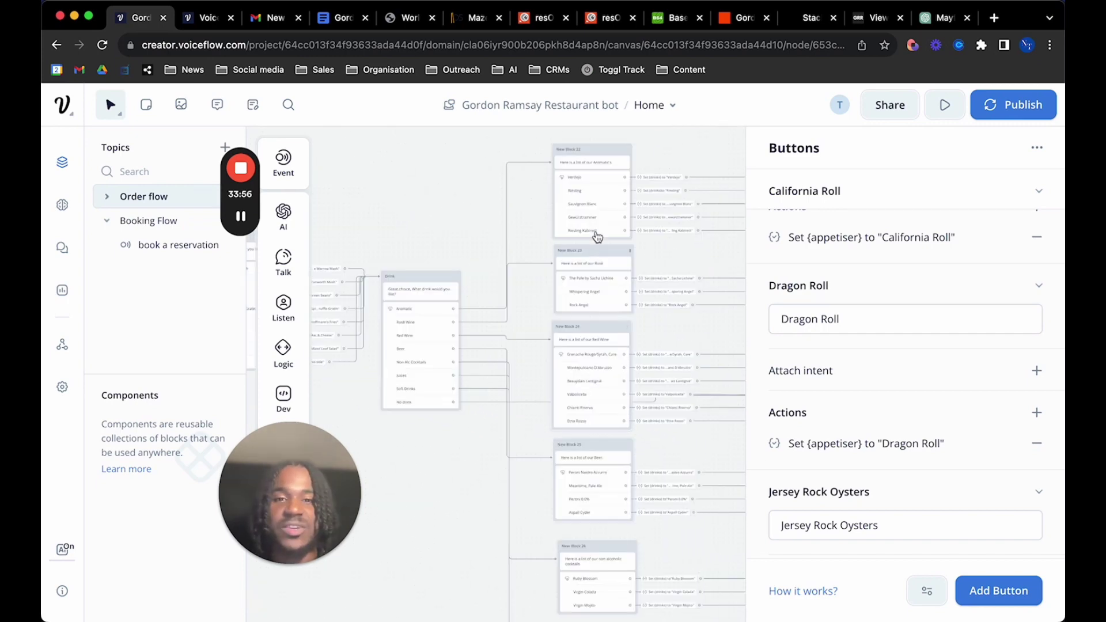
pyautogui.hscroll(5, 579, 327)
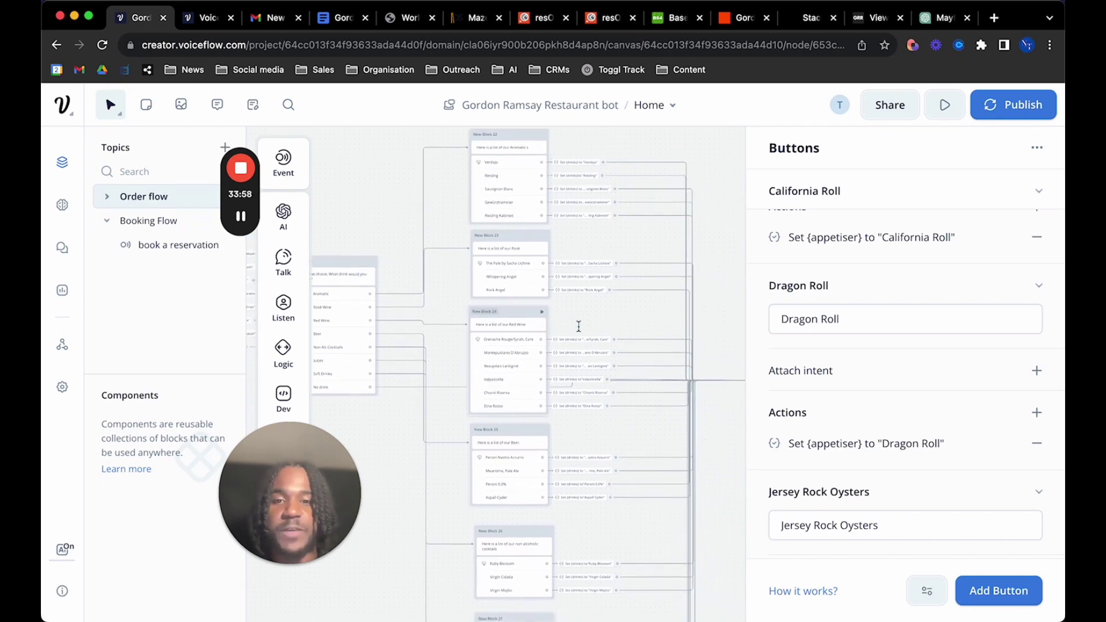
pyautogui.hscroll(-5, 423, 299)
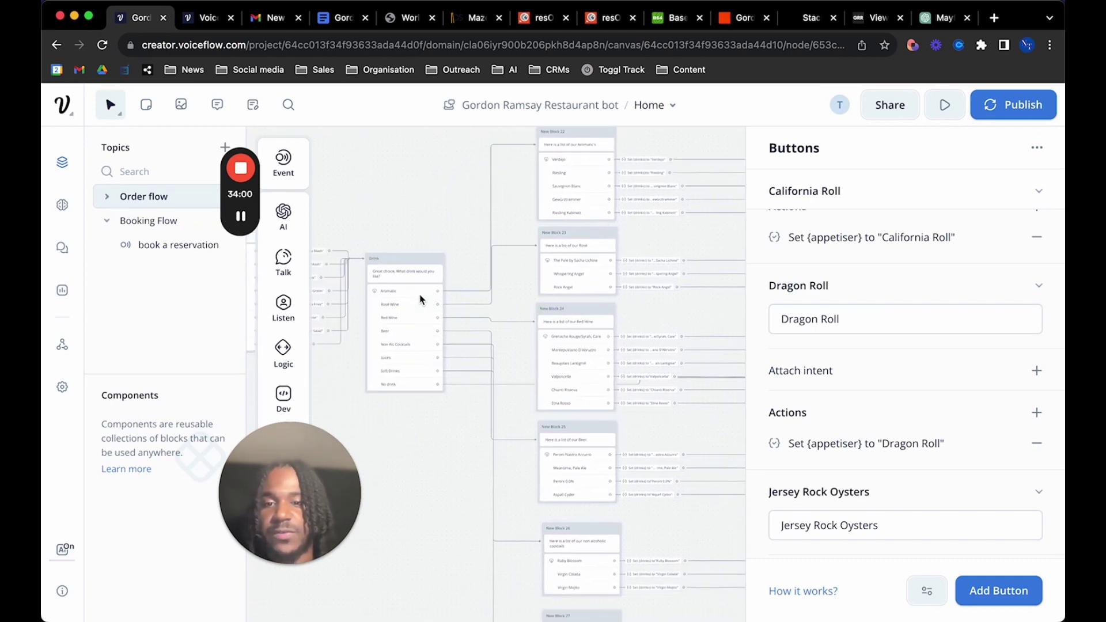
pyautogui.scroll(3, 420, 299)
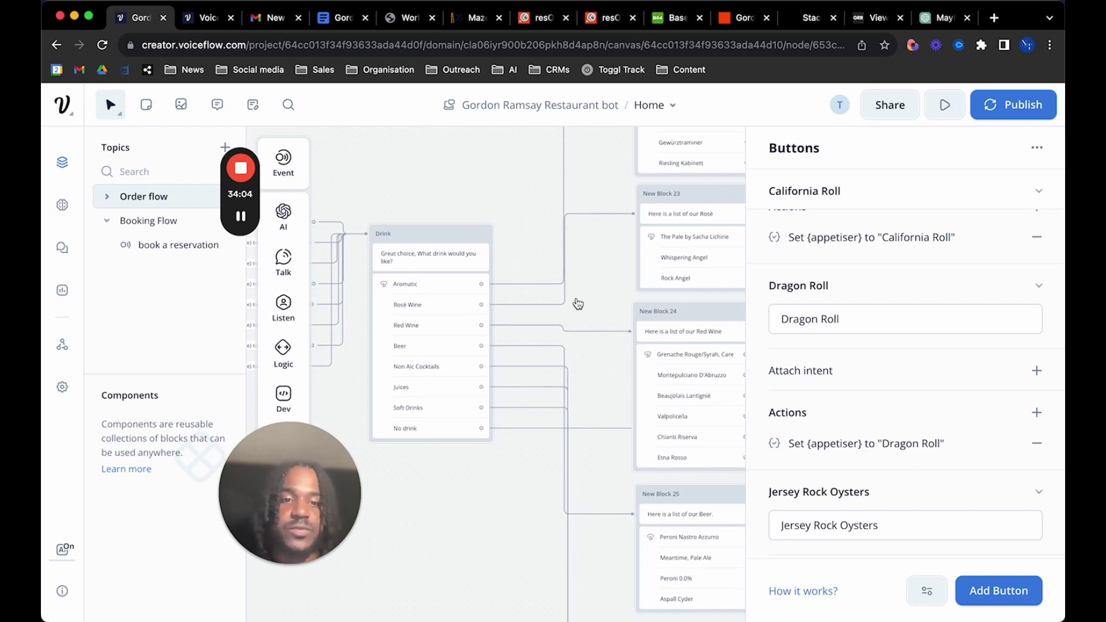
pyautogui.scroll(-5, 559, 321)
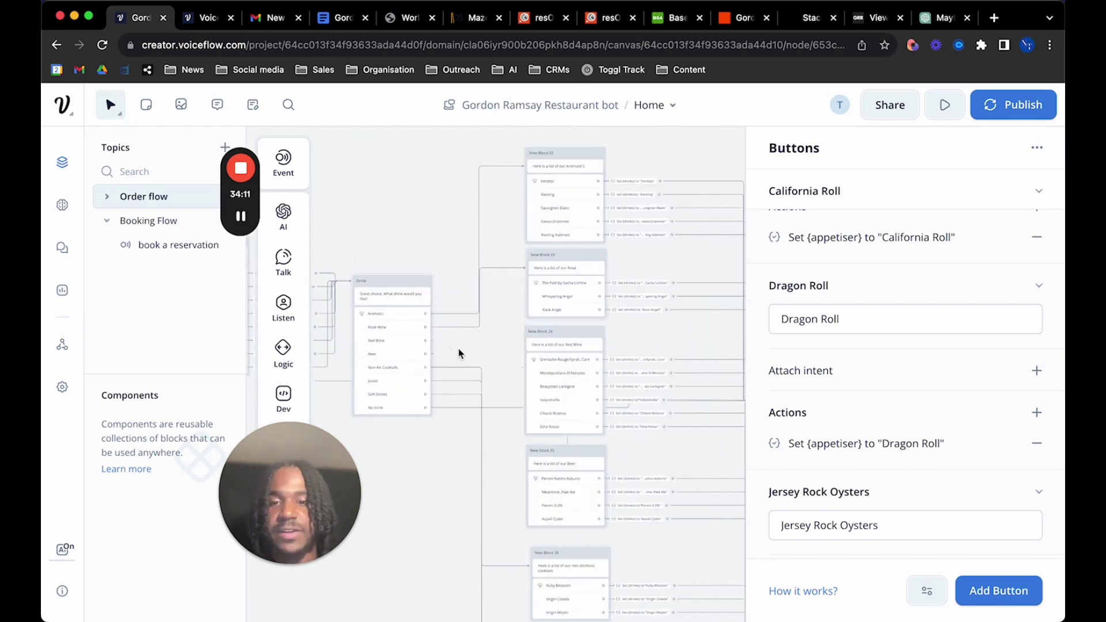
pyautogui.scroll(3, 658, 291)
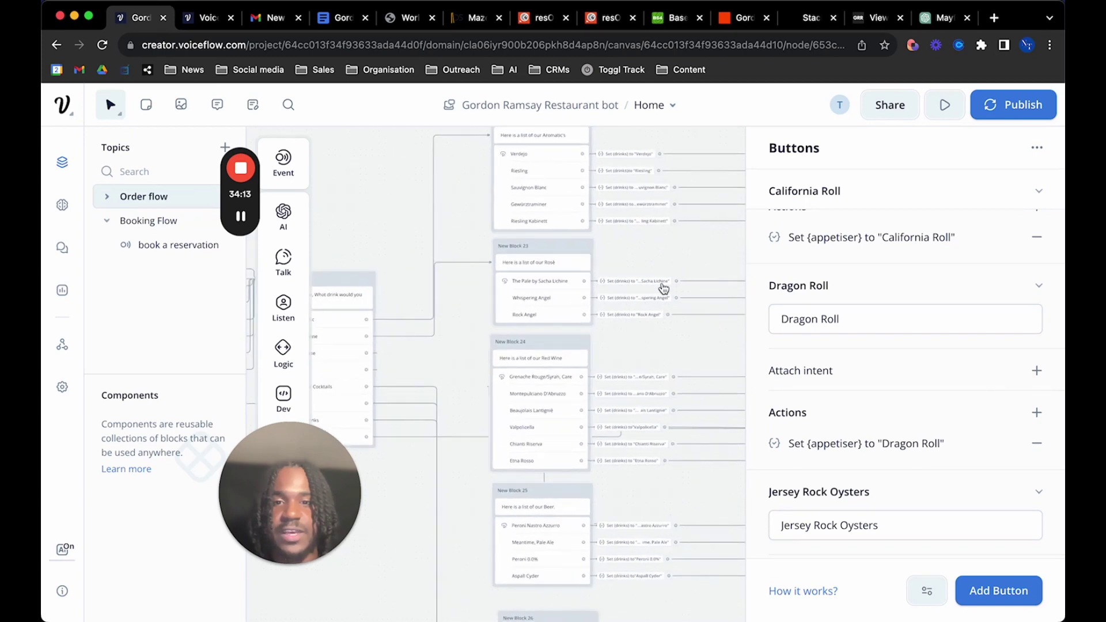
pyautogui.scroll(-5, 664, 288)
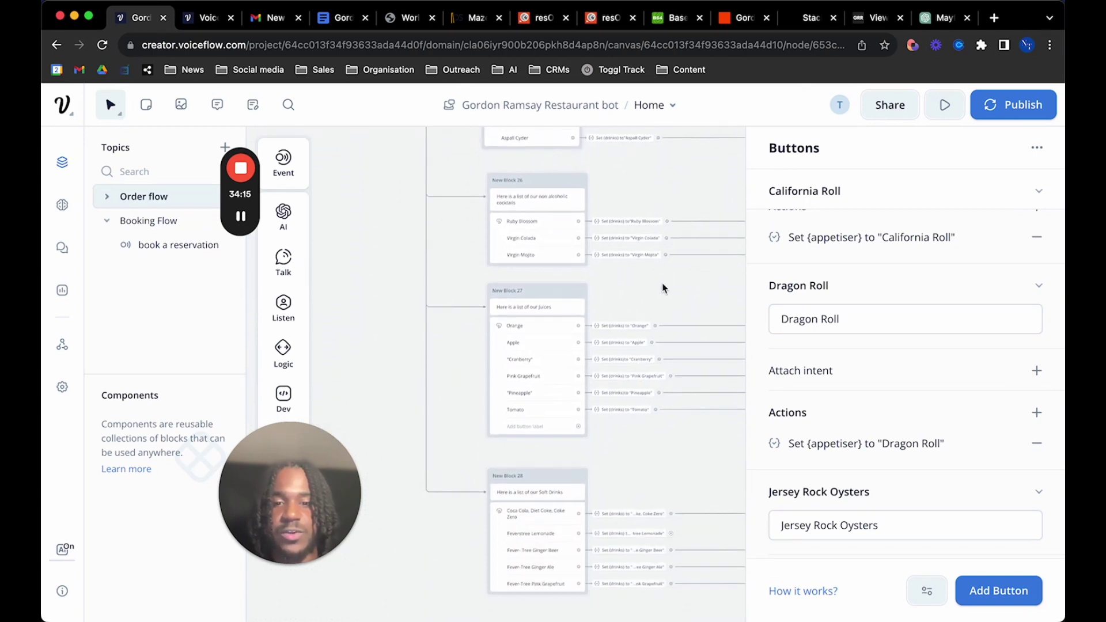
pyautogui.scroll(-3, 663, 288)
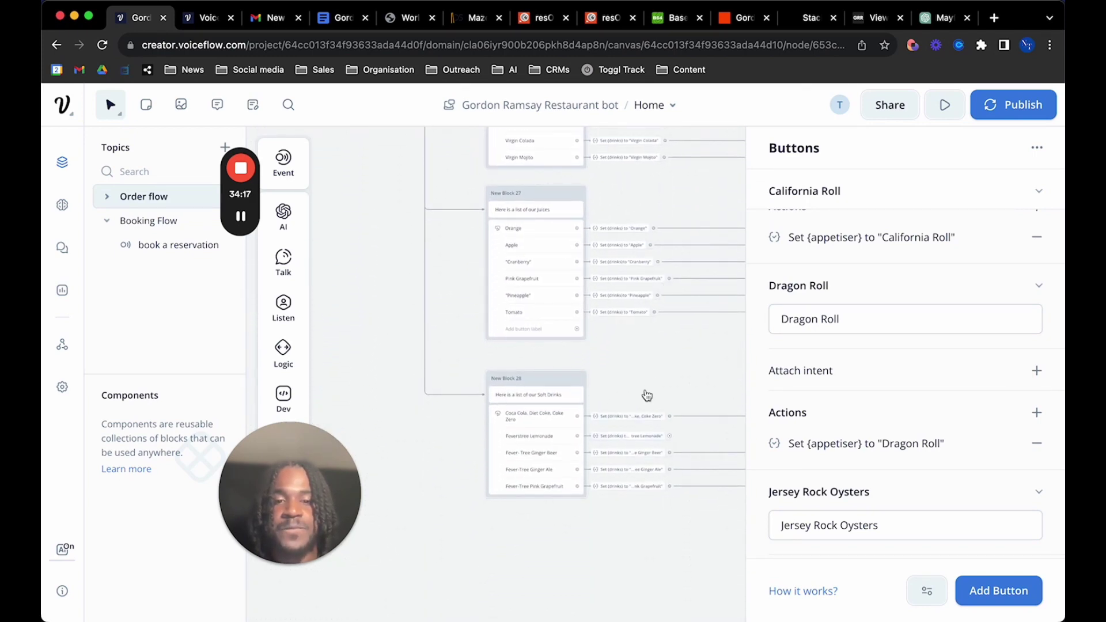
pyautogui.scroll(-5, 651, 389)
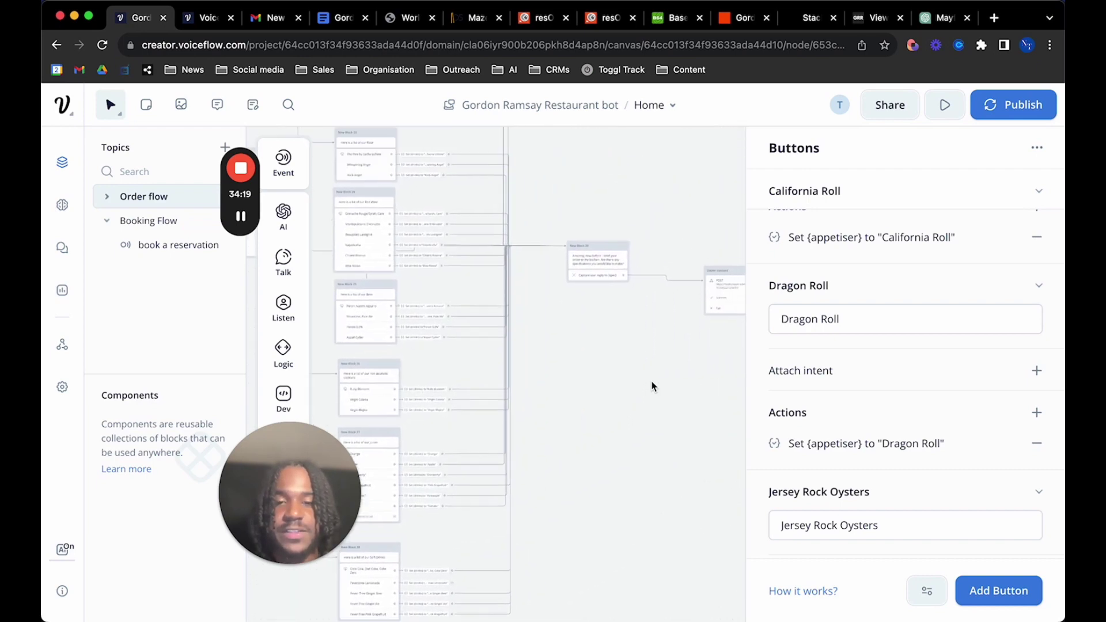
pyautogui.scroll(3, 653, 386)
pyautogui.scroll(5, 565, 379)
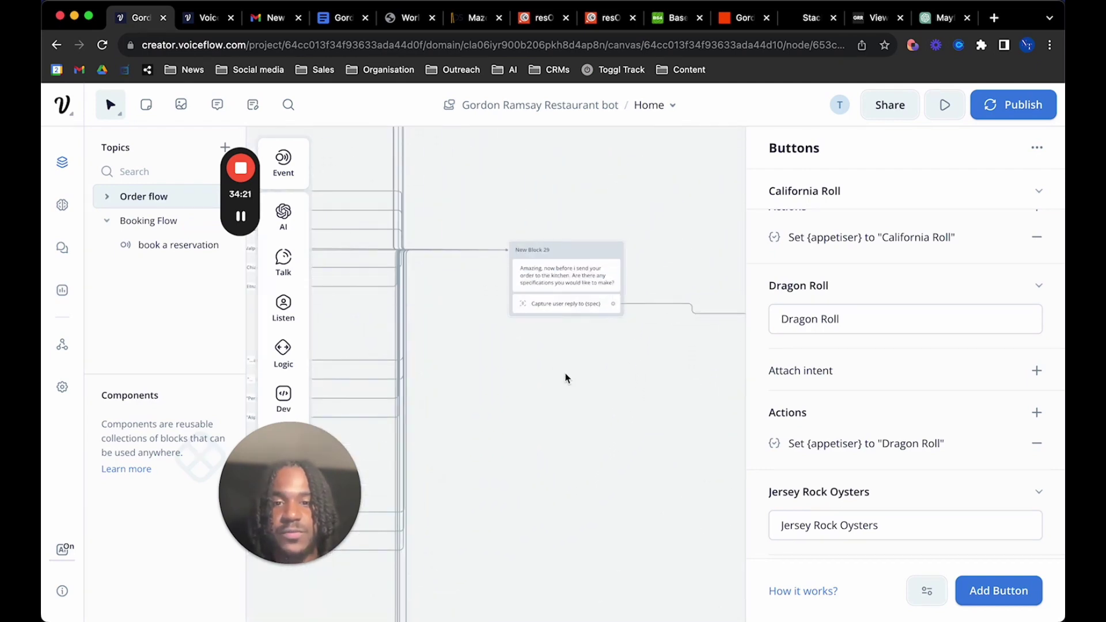
# Pan around the Zapier connect API block, then switch over to the 'Gordon Ramsay YT test' zap
pyautogui.scroll(3, 551, 336)
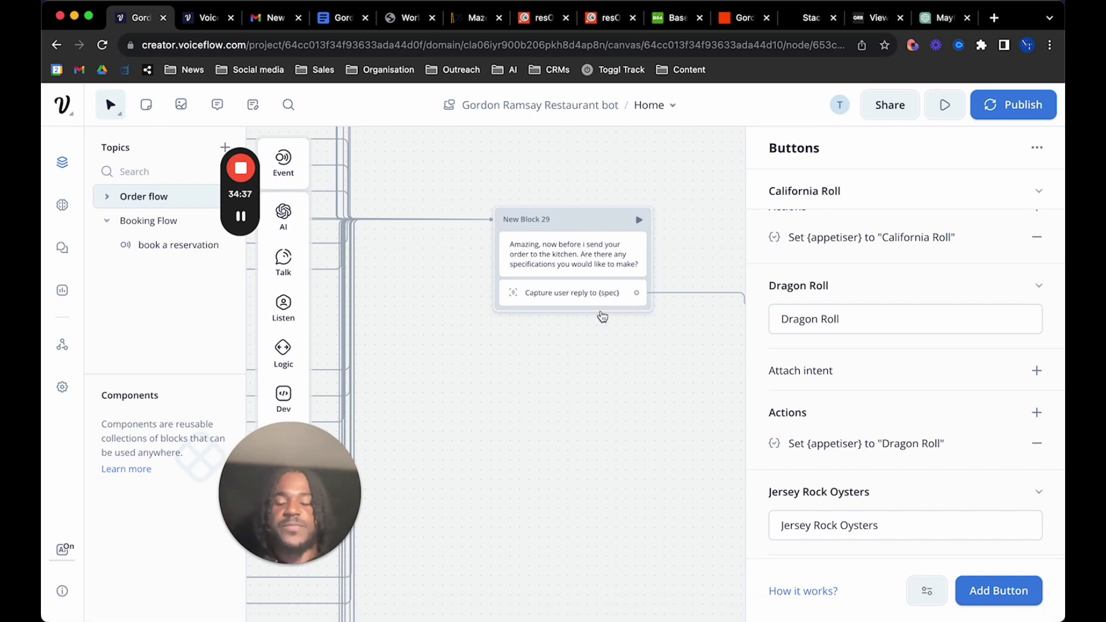
pyautogui.hscroll(5, 548, 429)
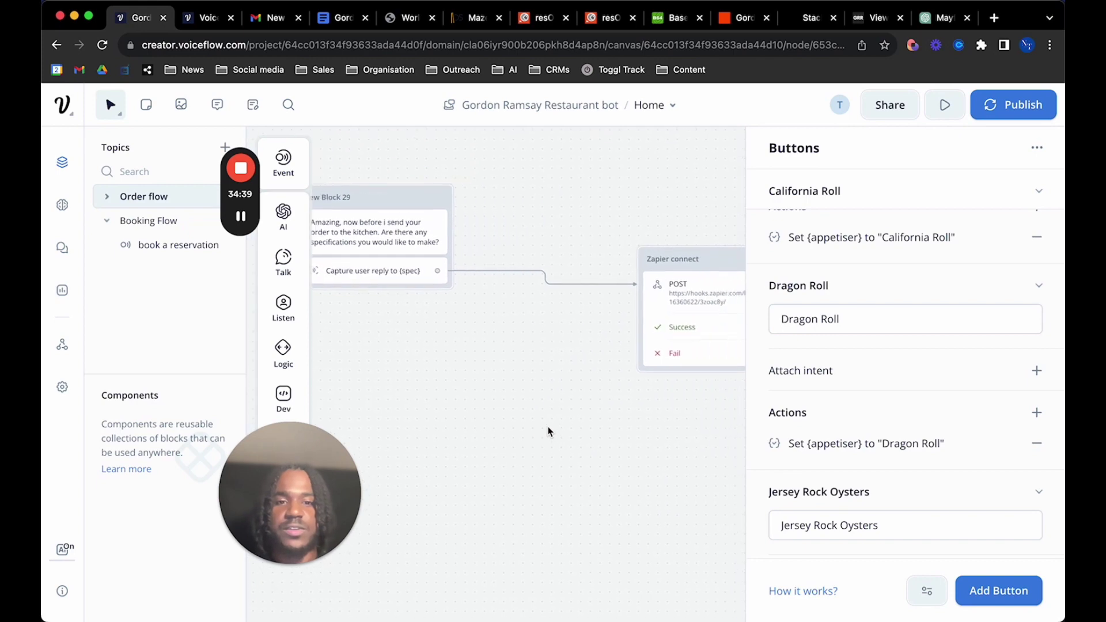
pyautogui.hscroll(3, 549, 430)
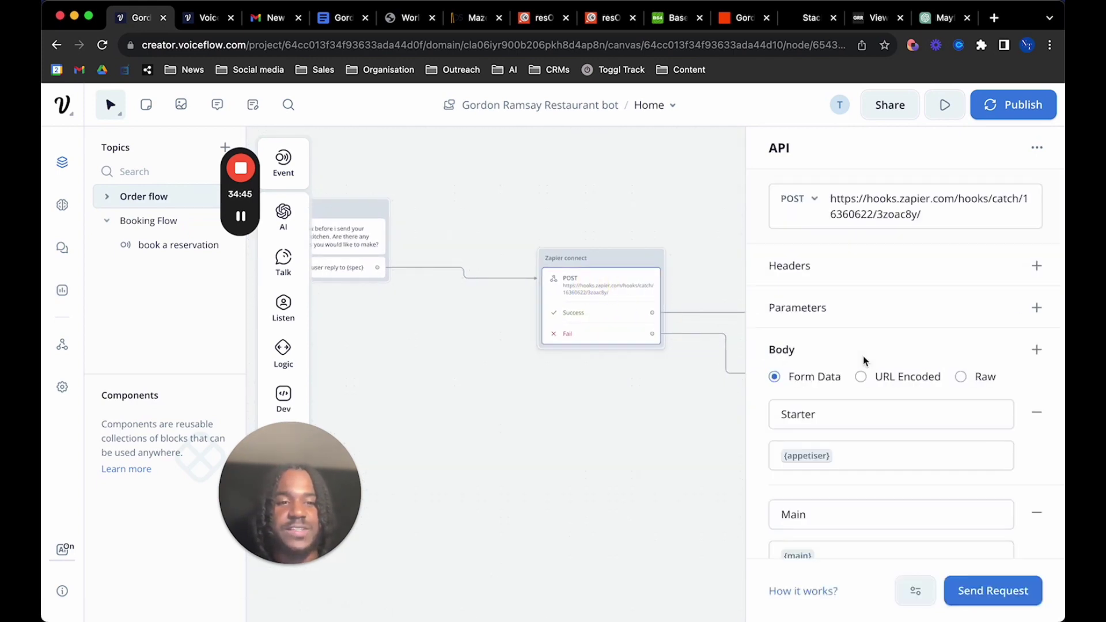
pyautogui.scroll(-1, 874, 399)
pyautogui.scroll(1, 875, 401)
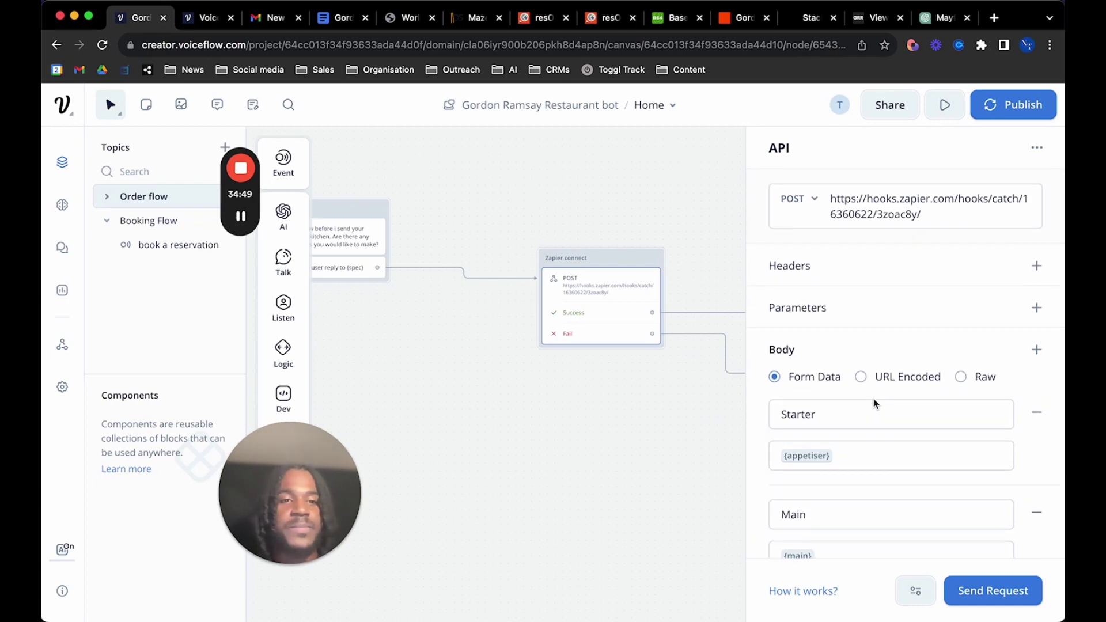
pyautogui.scroll(-1, 875, 403)
pyautogui.scroll(1, 873, 396)
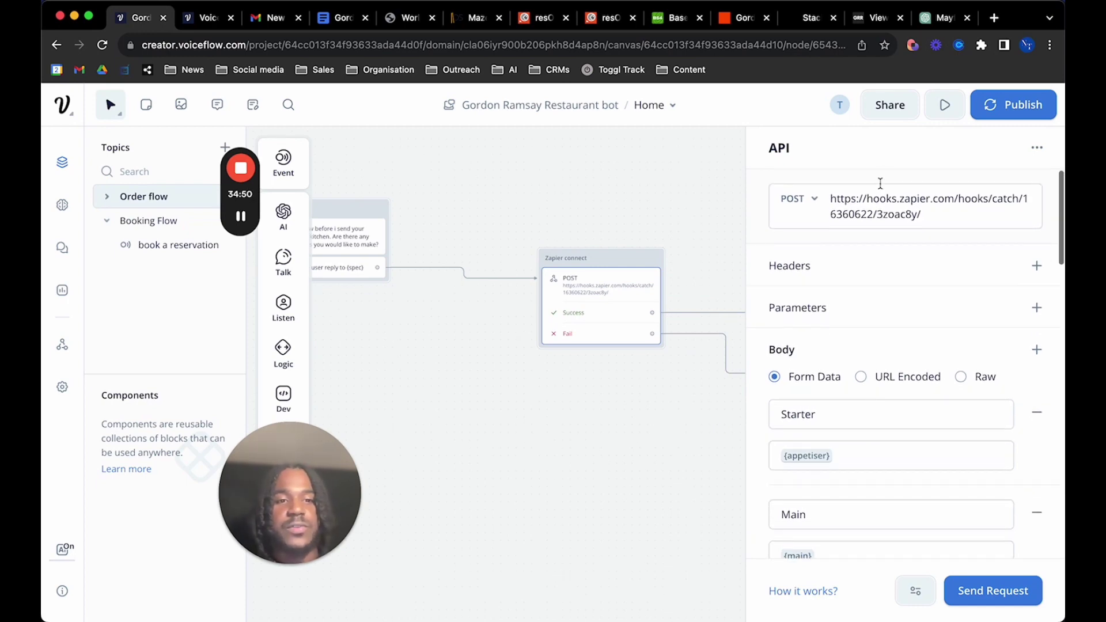
pyautogui.click(740, 23)
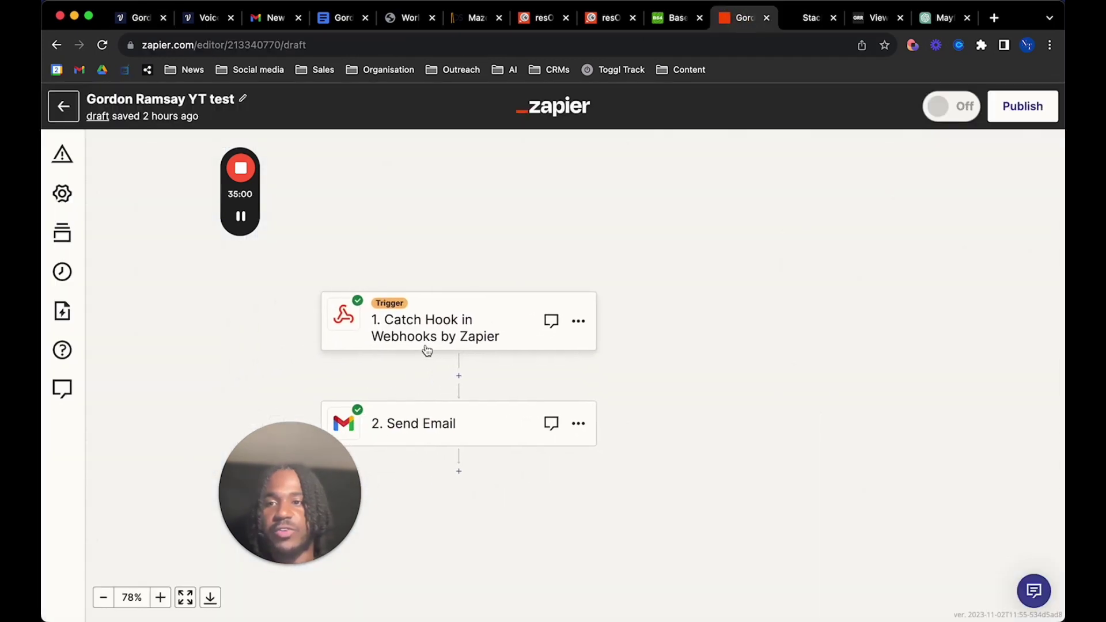
# Open the Catch Hook trigger and continue to its test record with Jersey Rock Oysters and 10oz Sirloin
pyautogui.click(452, 328)
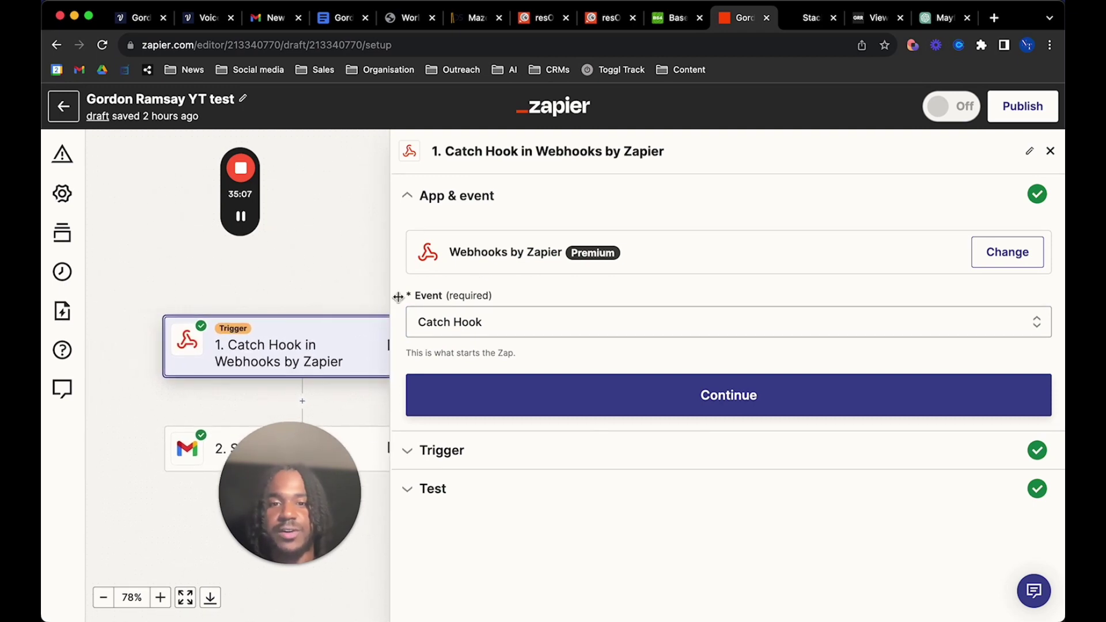
pyautogui.click(662, 397)
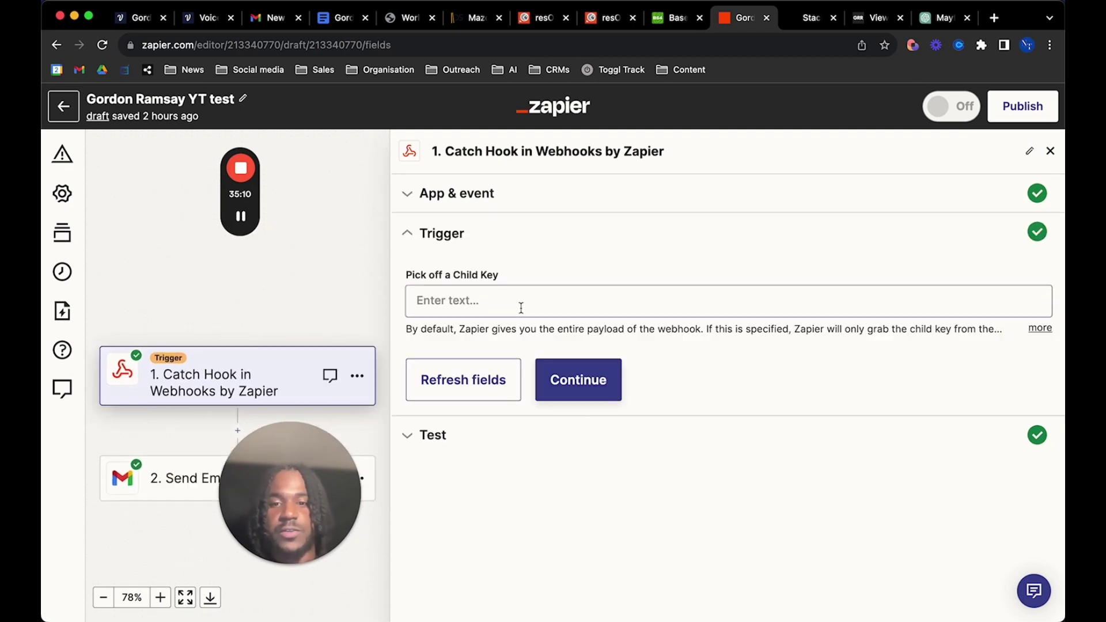
pyautogui.click(581, 376)
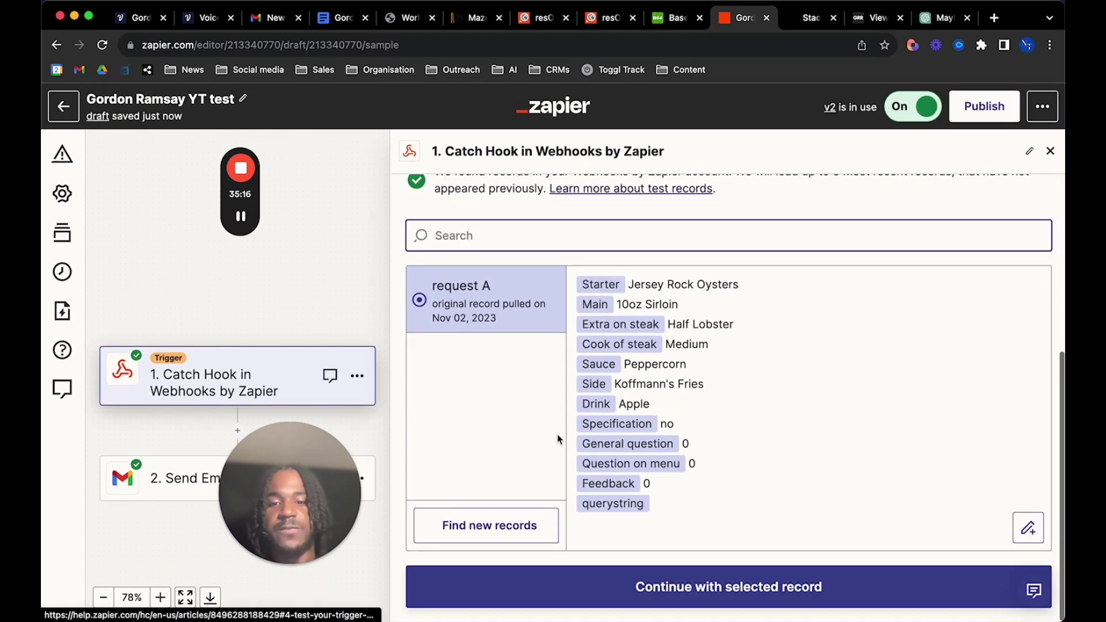
pyautogui.scroll(-2, 251, 395)
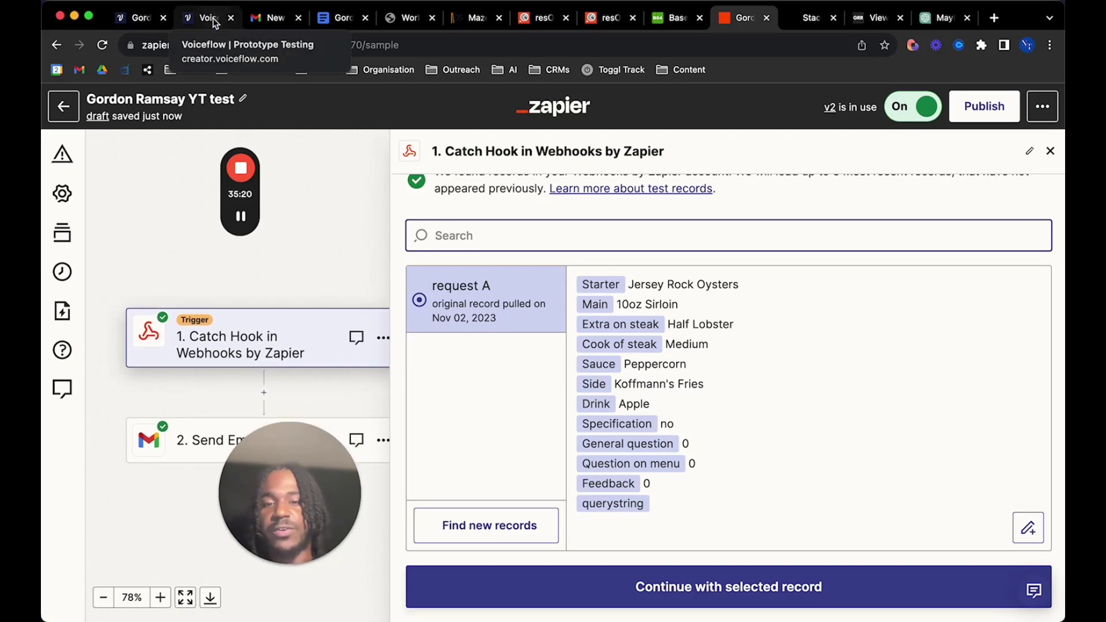
pyautogui.click(140, 18)
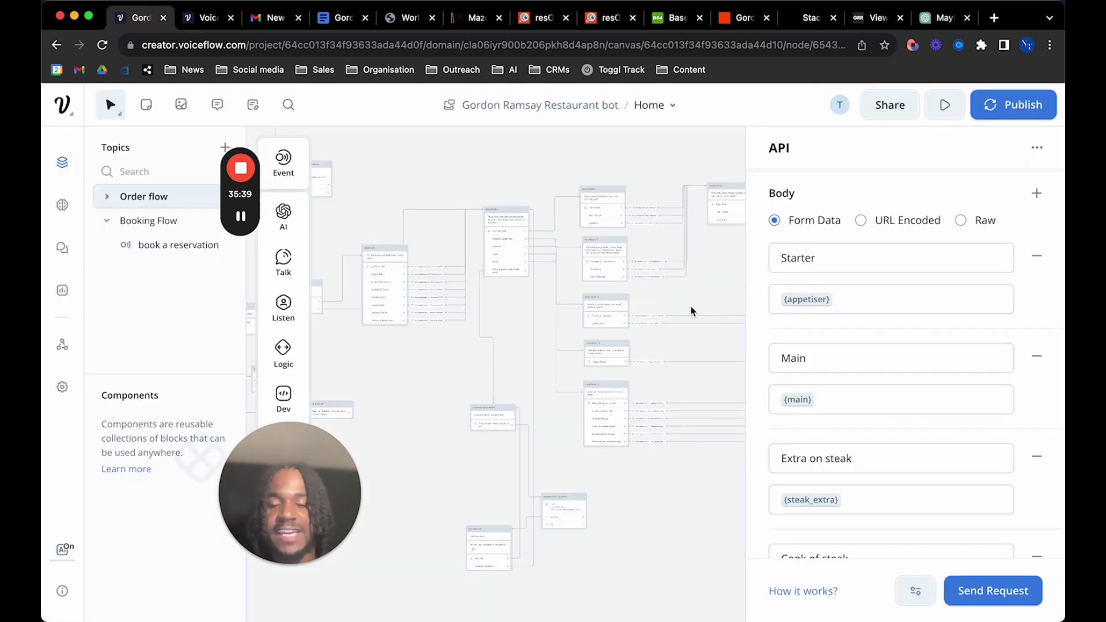
pyautogui.scroll(-5, 494, 358)
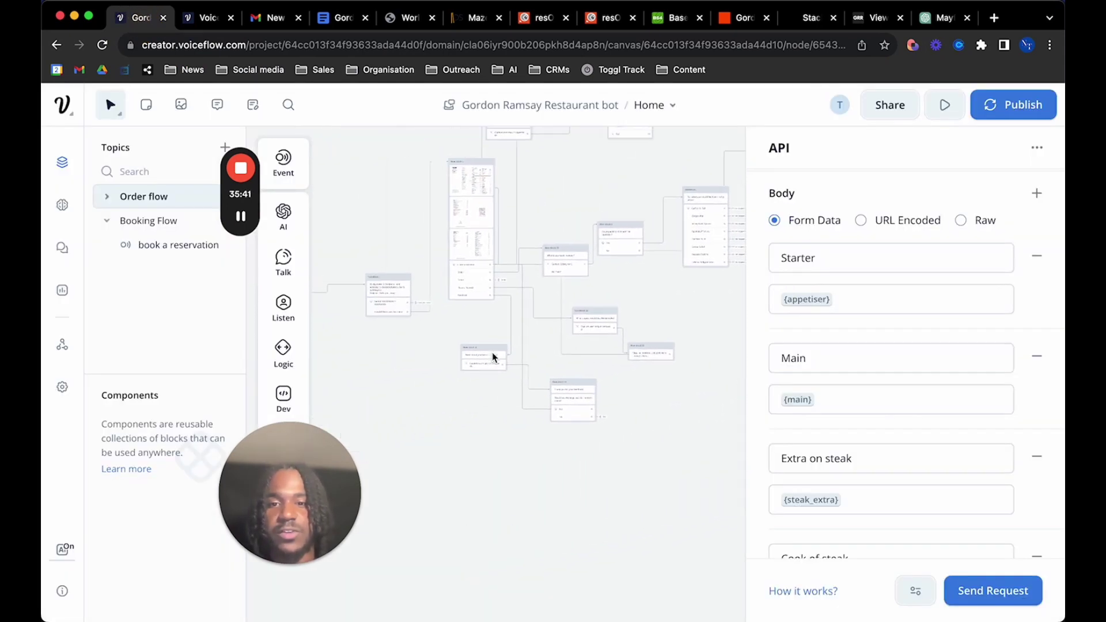
pyautogui.scroll(10, 493, 358)
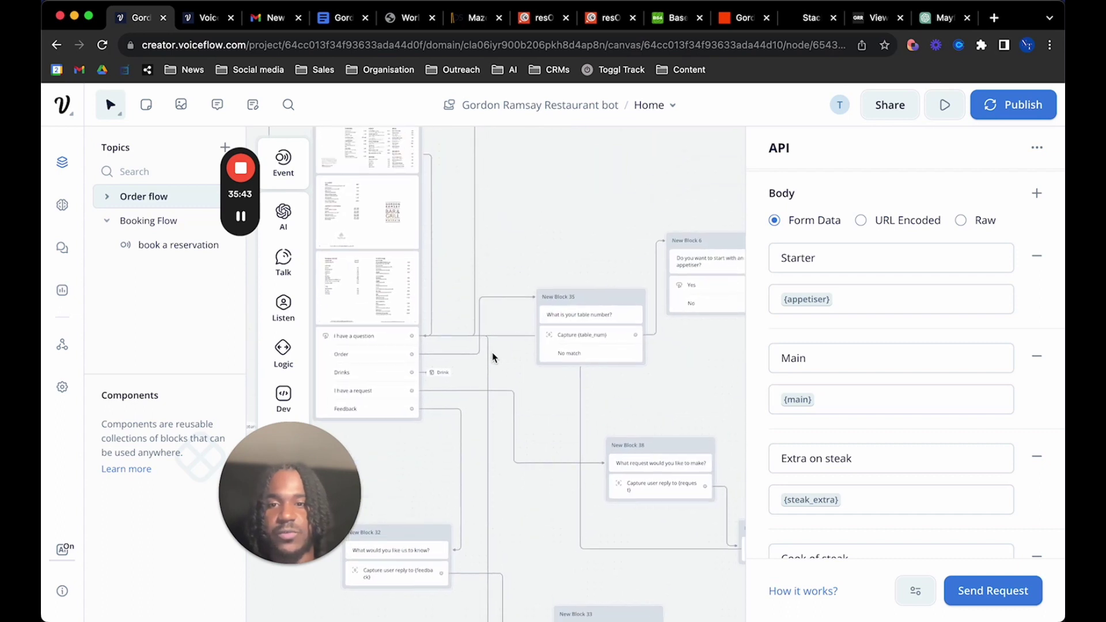
pyautogui.hscroll(8, 494, 358)
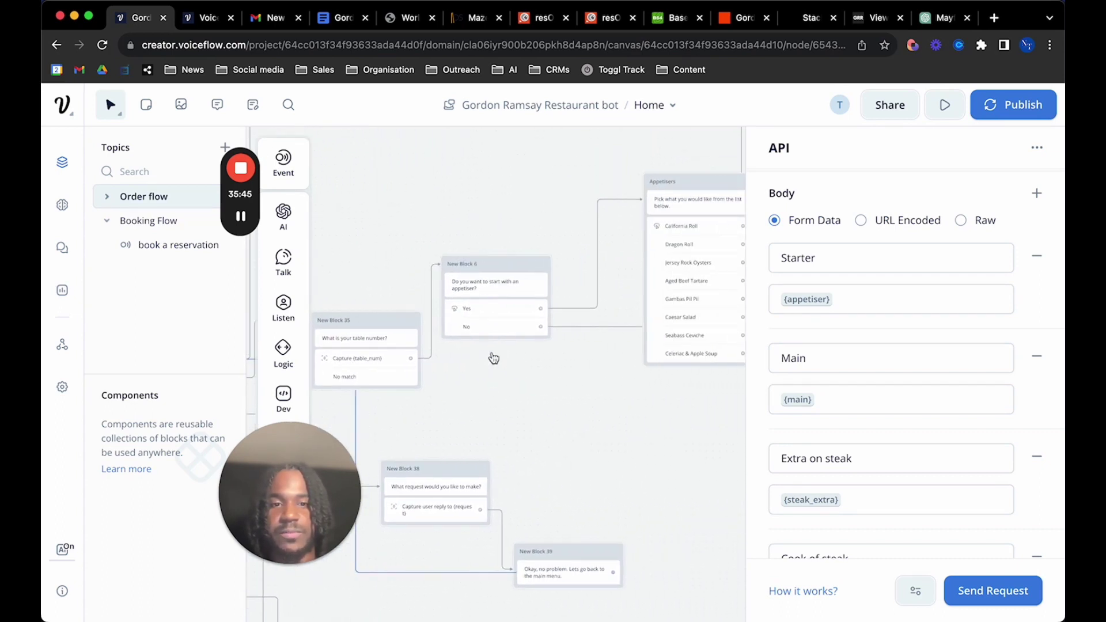
pyautogui.hscroll(4, 494, 358)
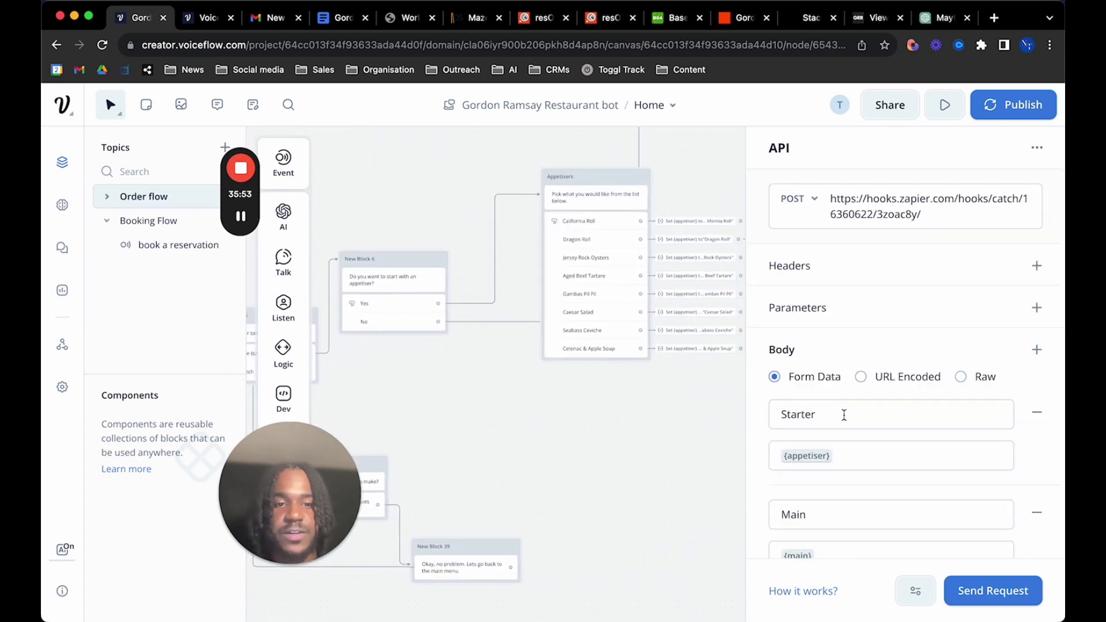
pyautogui.scroll(-2, 828, 463)
pyautogui.hscroll(10, 620, 481)
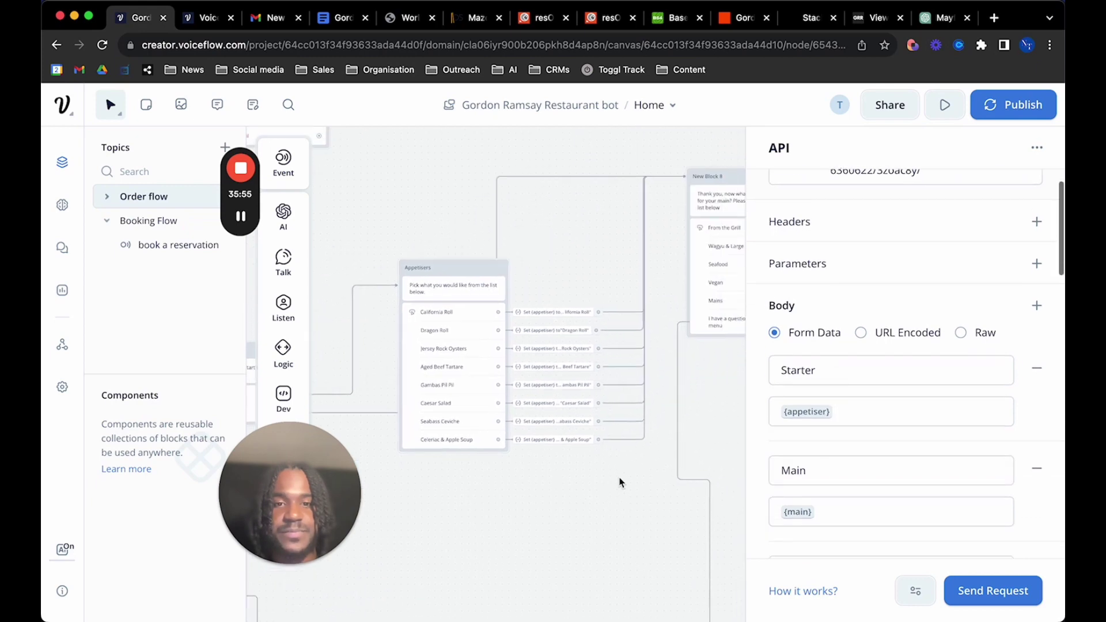
pyautogui.scroll(-2, 810, 499)
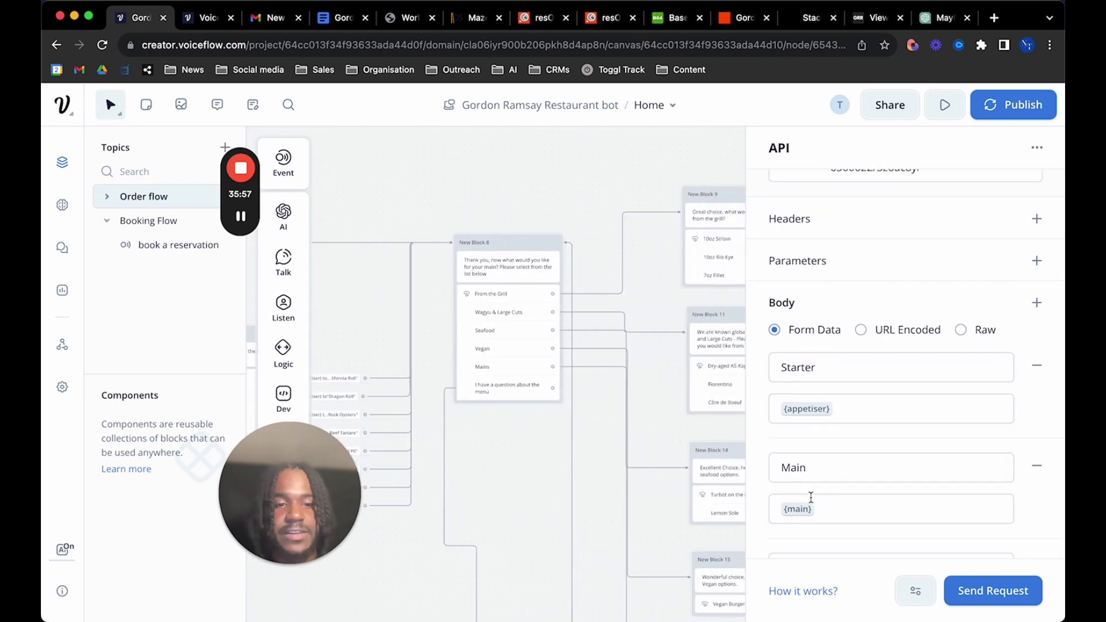
pyautogui.hscroll(8, 573, 511)
pyautogui.hscroll(1, 573, 511)
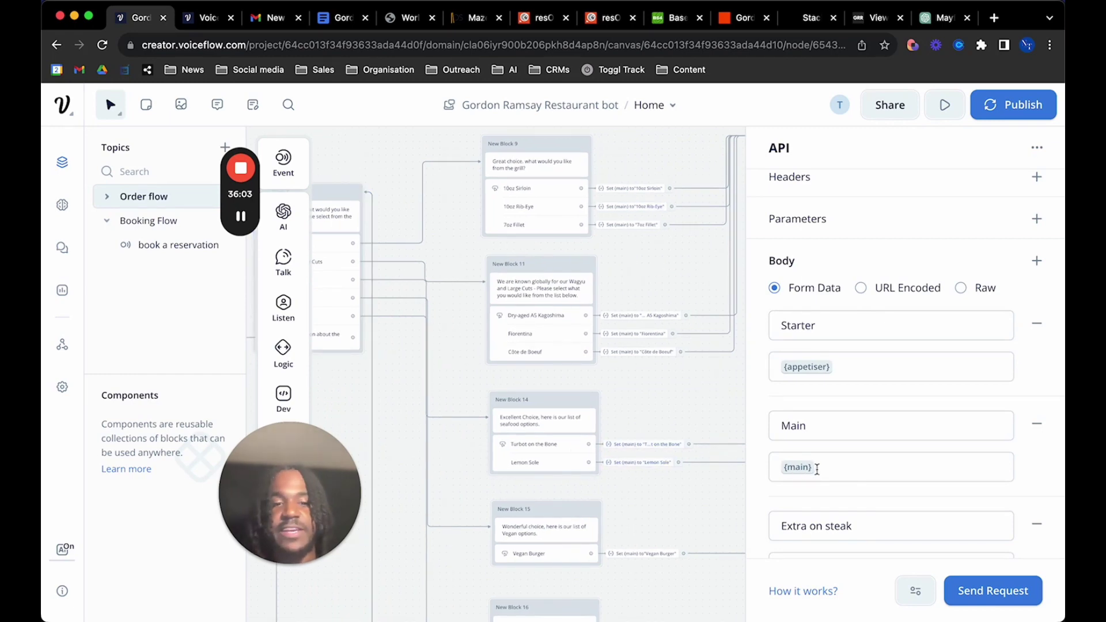
pyautogui.scroll(-2, 817, 470)
pyautogui.scroll(4, 578, 435)
pyautogui.hscroll(3, 578, 435)
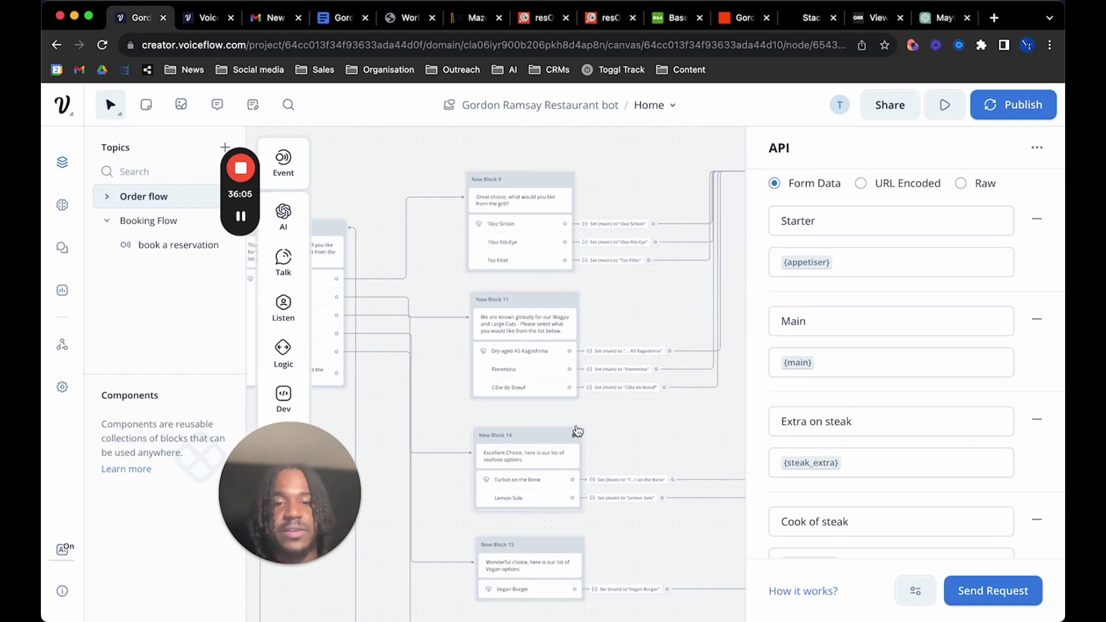
pyautogui.scroll(-1, 941, 415)
pyautogui.scroll(-3, 940, 415)
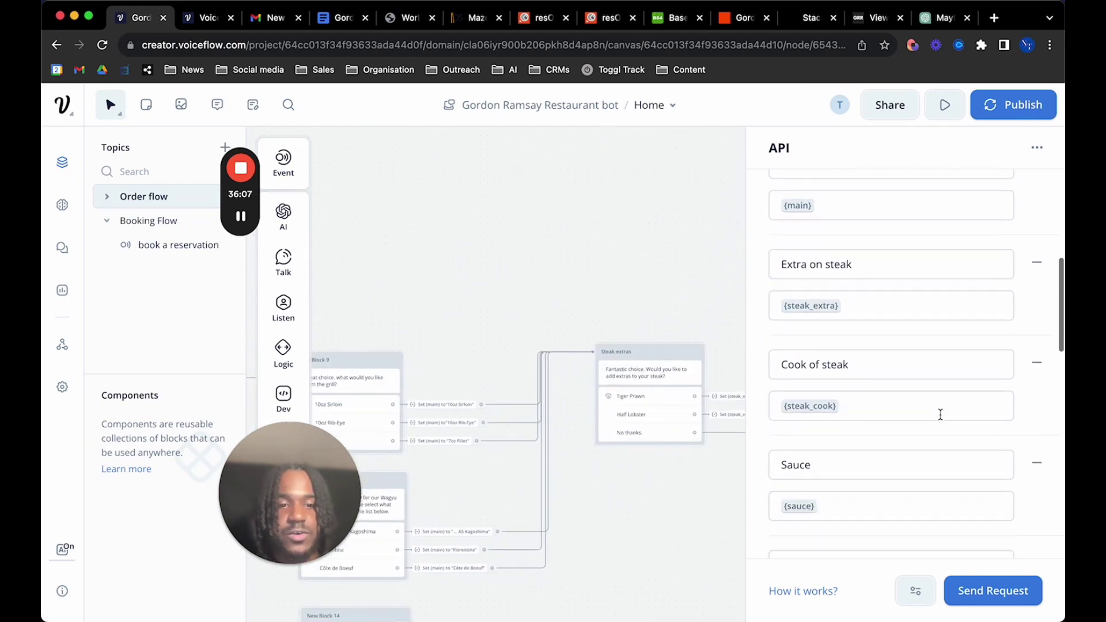
pyautogui.hscroll(10, 719, 501)
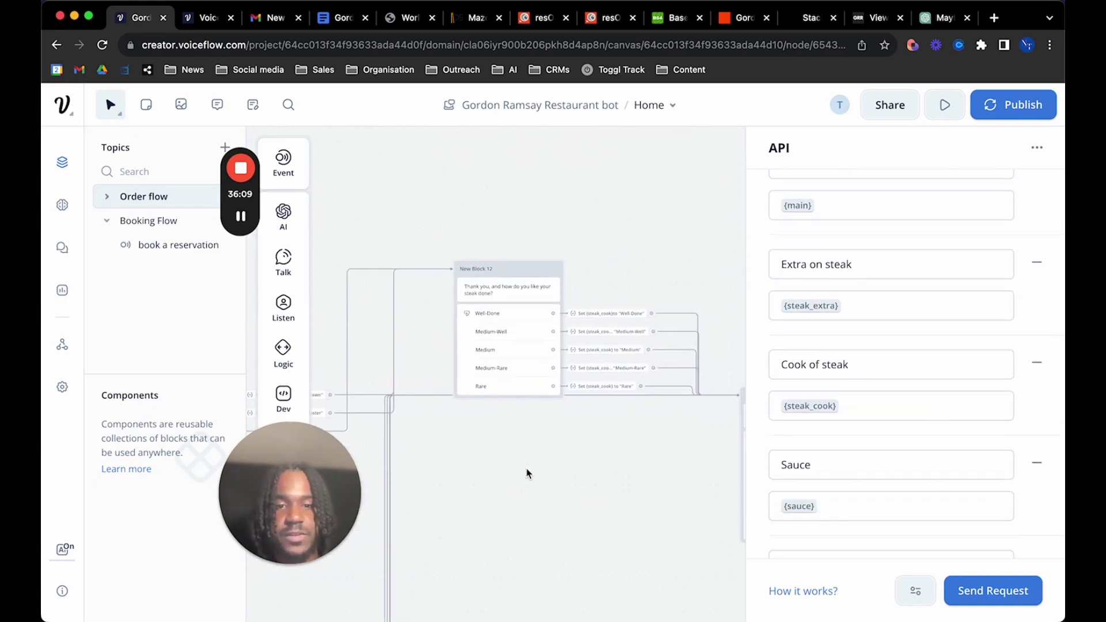
pyautogui.scroll(-2, 527, 474)
pyautogui.hscroll(3, 528, 474)
pyautogui.scroll(-6, 947, 440)
pyautogui.scroll(-3, 947, 441)
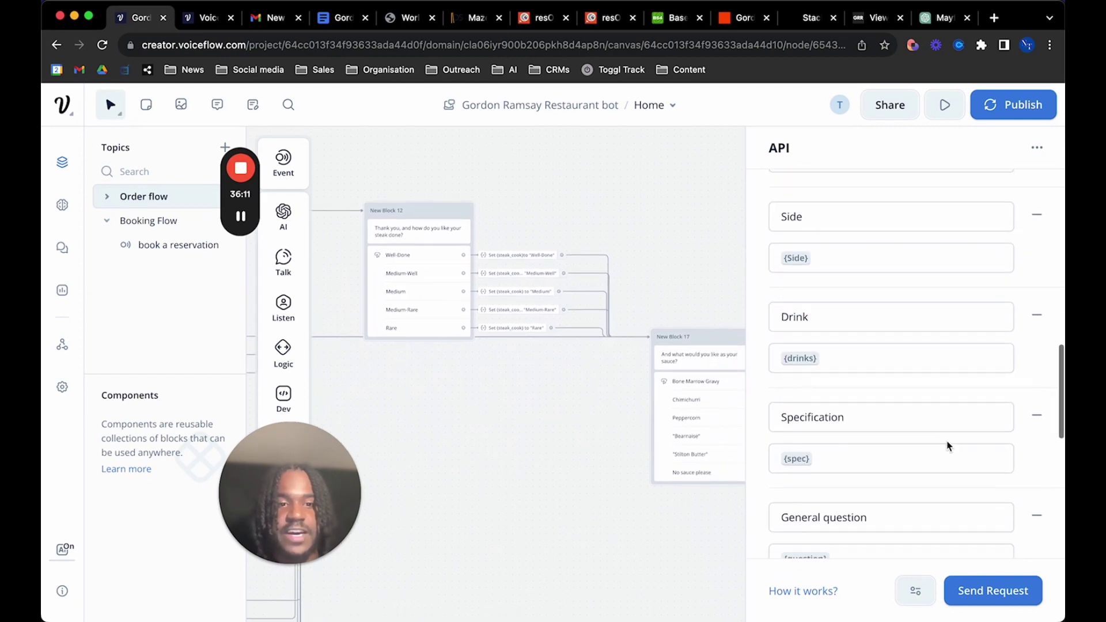
pyautogui.scroll(-5, 619, 496)
pyautogui.hscroll(5, 619, 495)
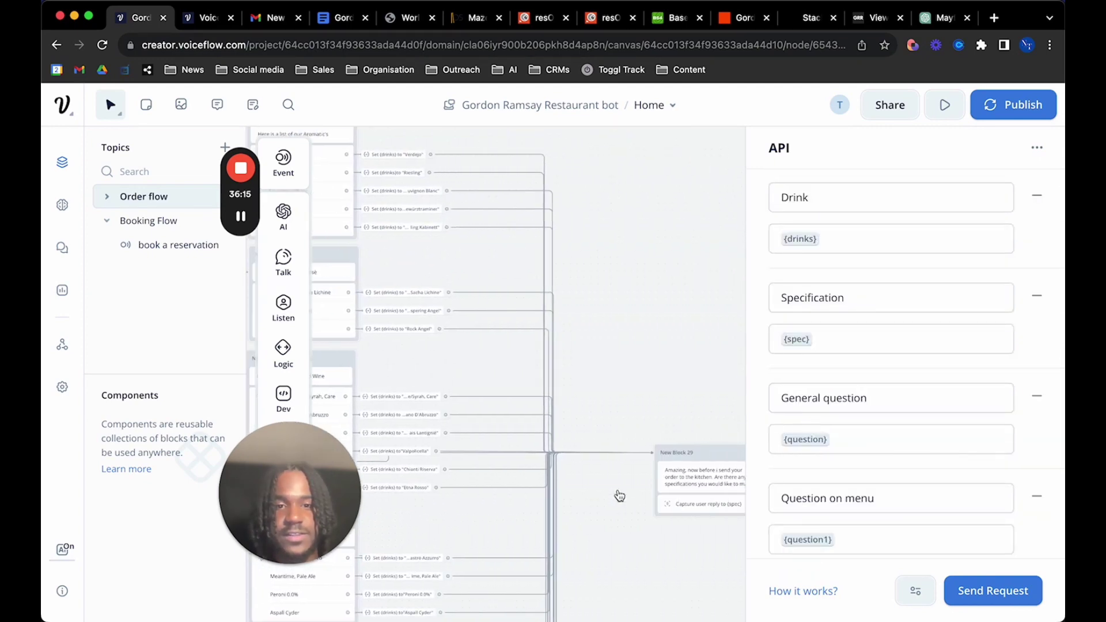
pyautogui.hscroll(3, 620, 496)
pyautogui.scroll(-1, 619, 495)
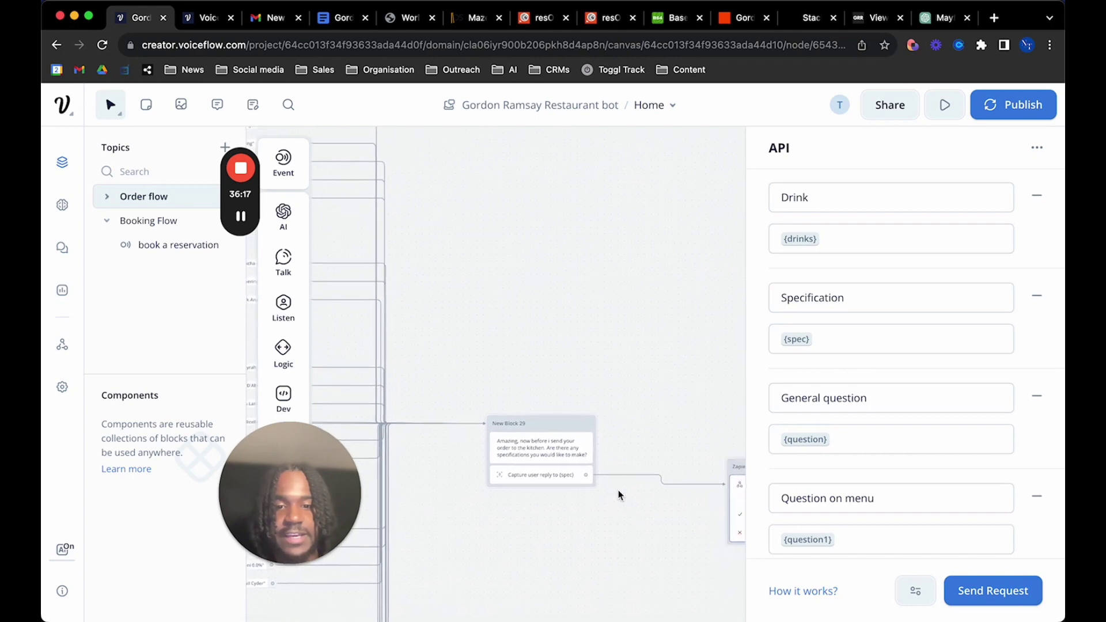
pyautogui.scroll(-1, 858, 402)
pyautogui.scroll(-2, 858, 402)
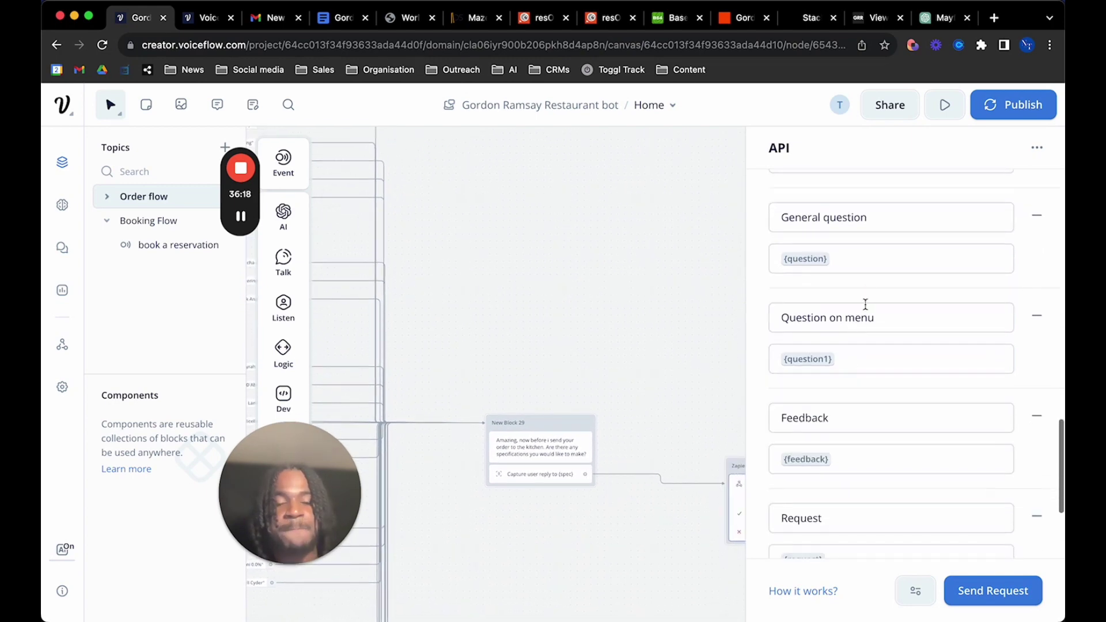
pyautogui.click(878, 221)
pyautogui.click(866, 257)
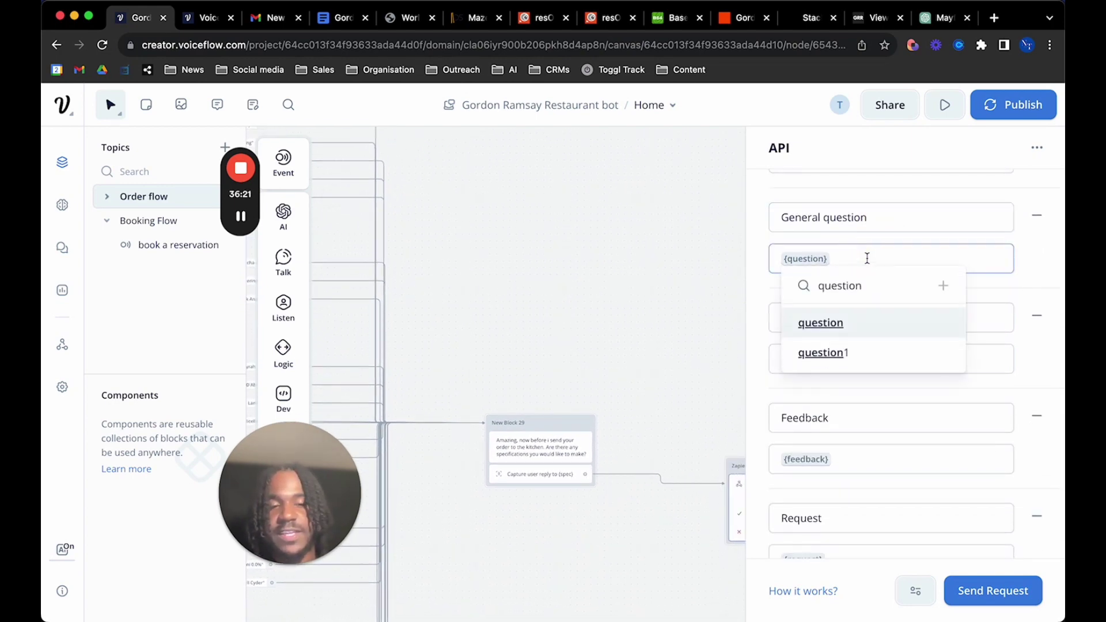
pyautogui.click(1046, 291)
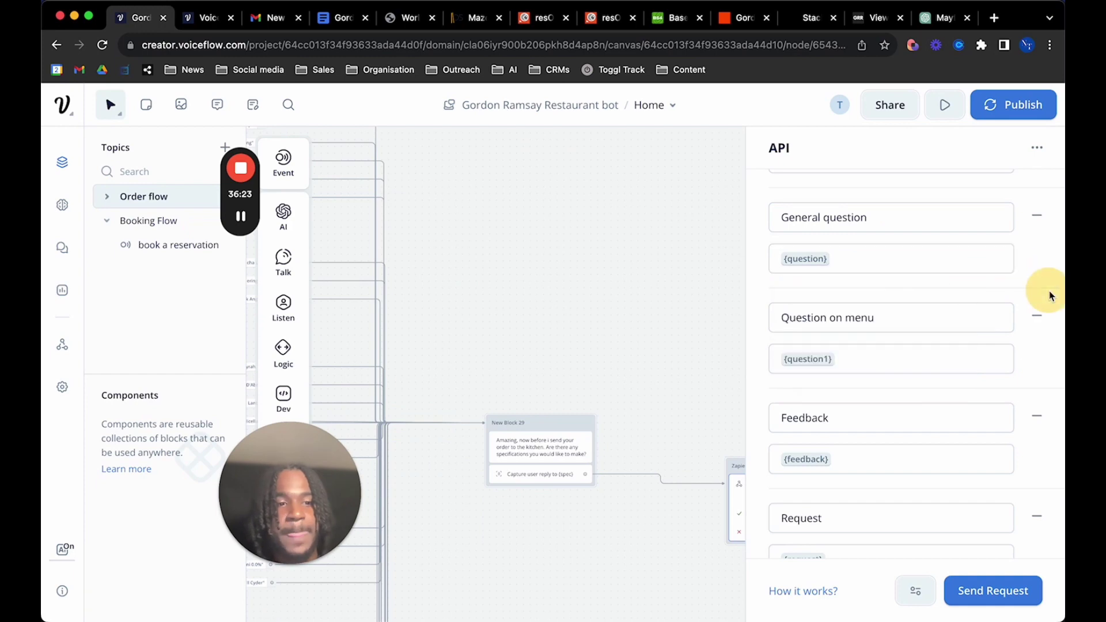
pyautogui.scroll(-1, 905, 363)
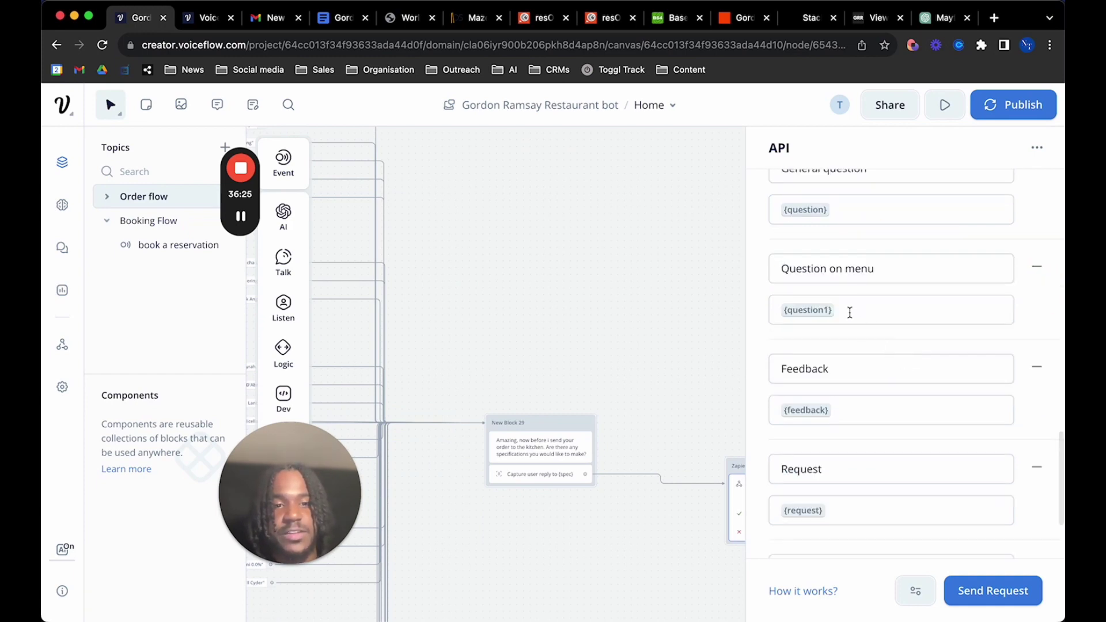
pyautogui.scroll(-3, 603, 465)
pyautogui.hscroll(-3, 604, 465)
pyautogui.scroll(-3, 604, 464)
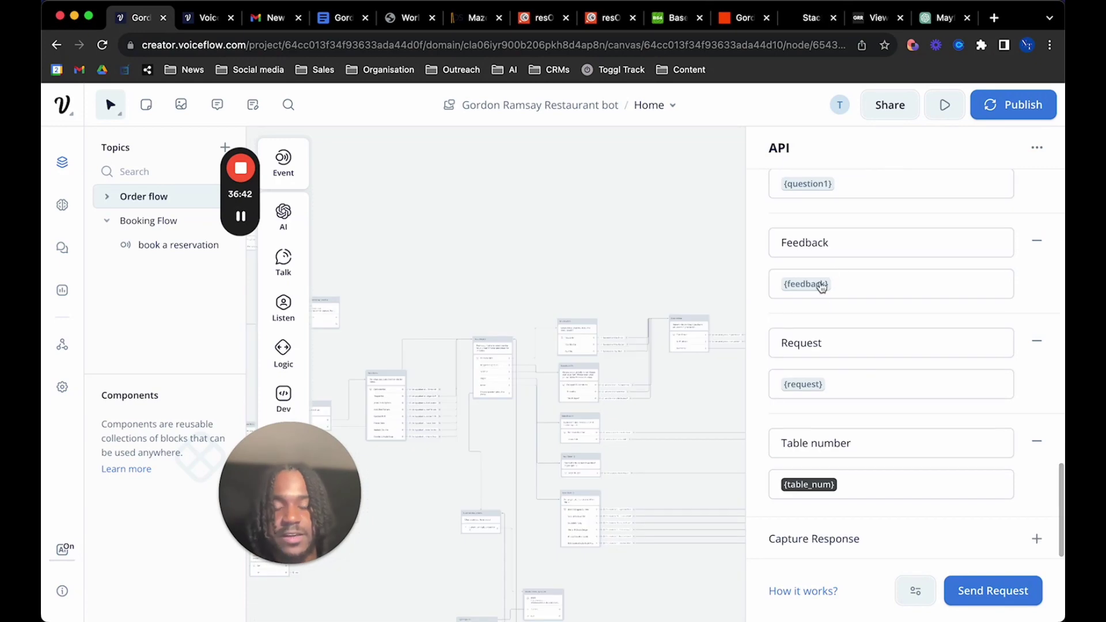
pyautogui.scroll(-5, 469, 514)
pyautogui.hscroll(-3, 469, 513)
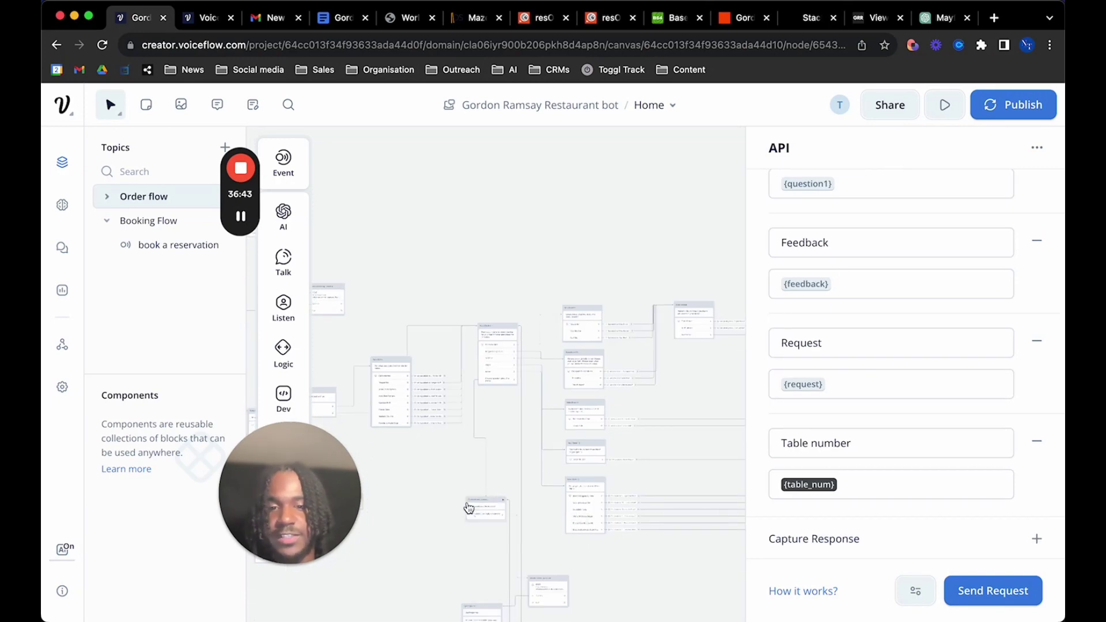
pyautogui.hscroll(2, 469, 508)
pyautogui.scroll(-1, 469, 508)
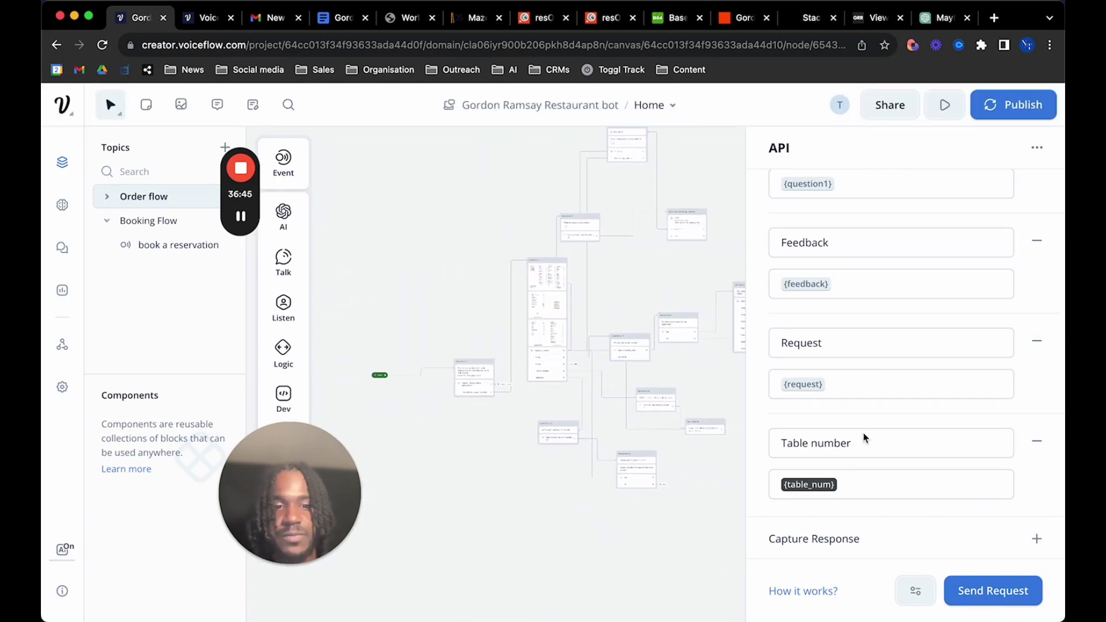
pyautogui.click(890, 495)
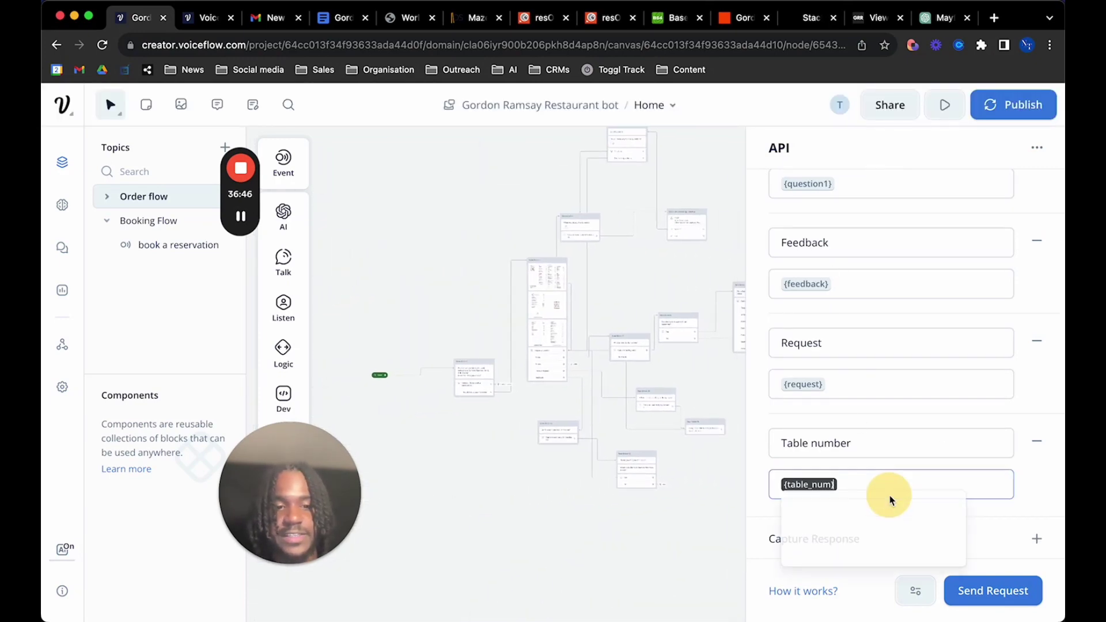
pyautogui.click(1018, 479)
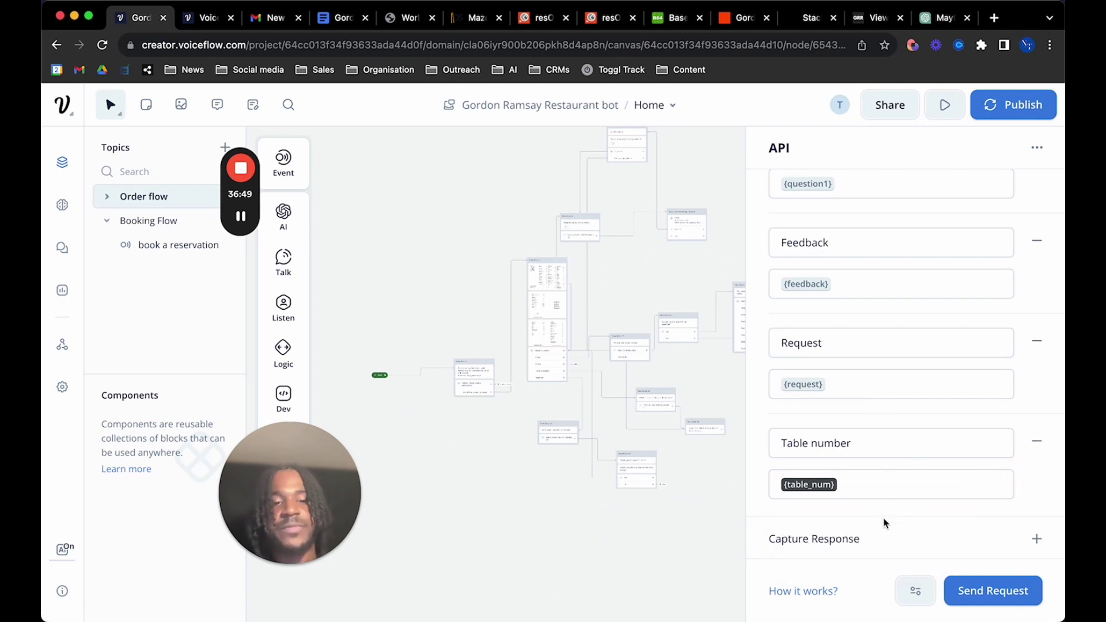
pyautogui.scroll(3, 827, 331)
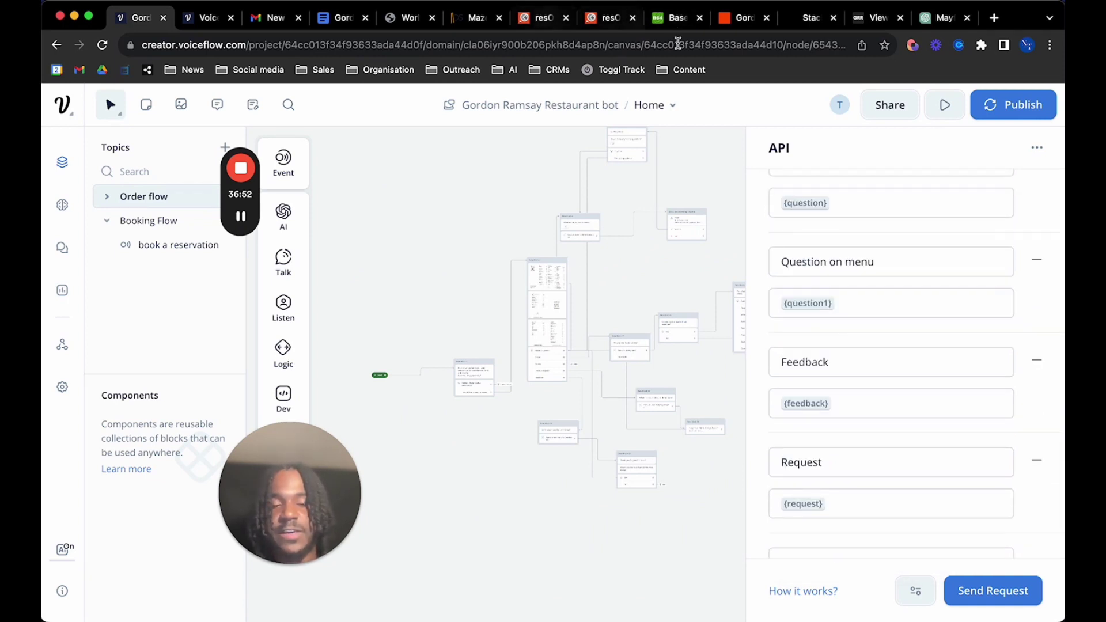
pyautogui.scroll(-3, 864, 455)
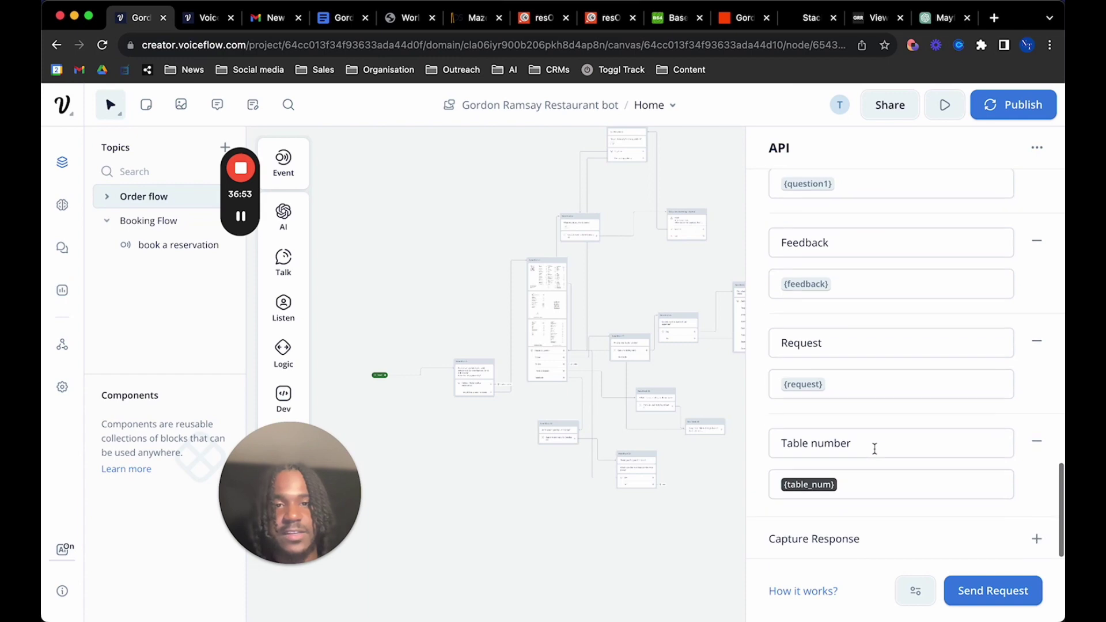
pyautogui.click(731, 24)
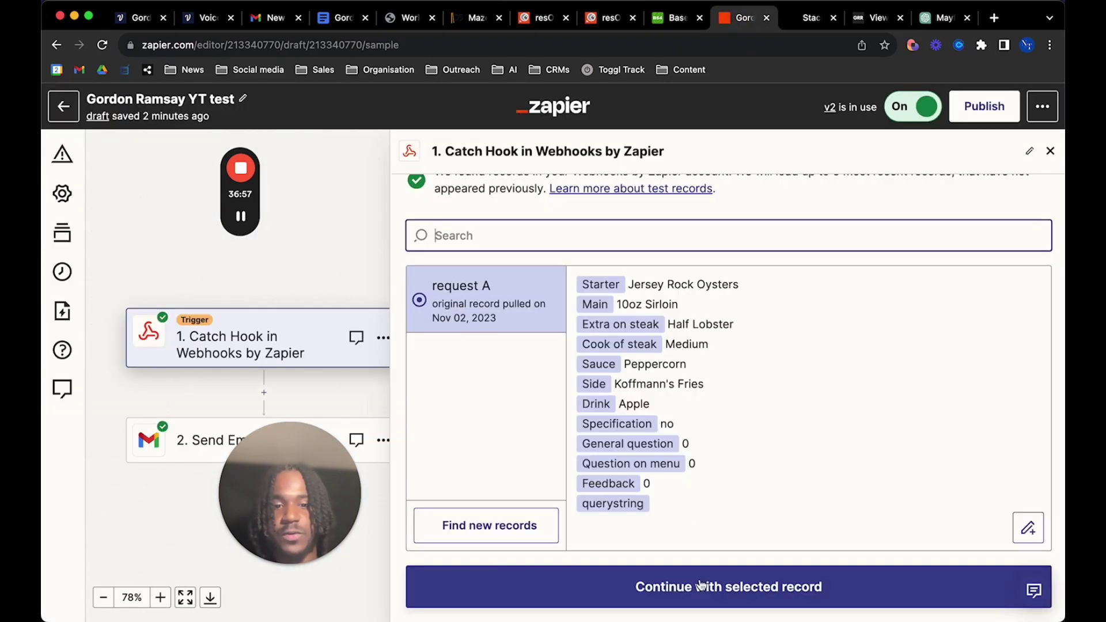
# Continue with the selected record through the Gmail account step, reaching request C with Table number 3
pyautogui.click(700, 585)
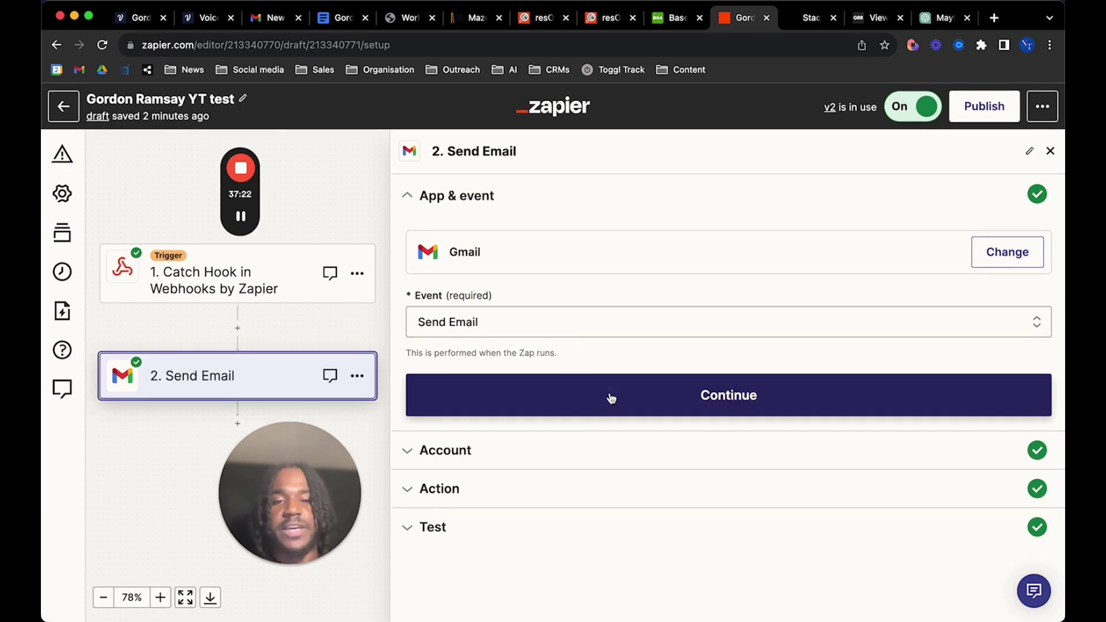
pyautogui.click(682, 413)
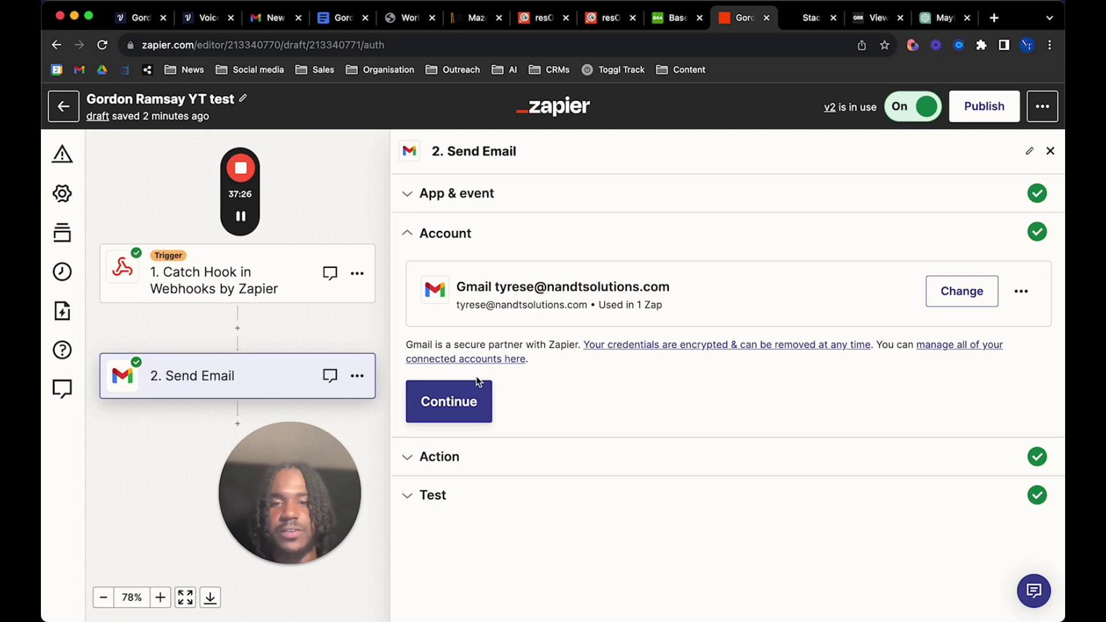
pyautogui.click(461, 401)
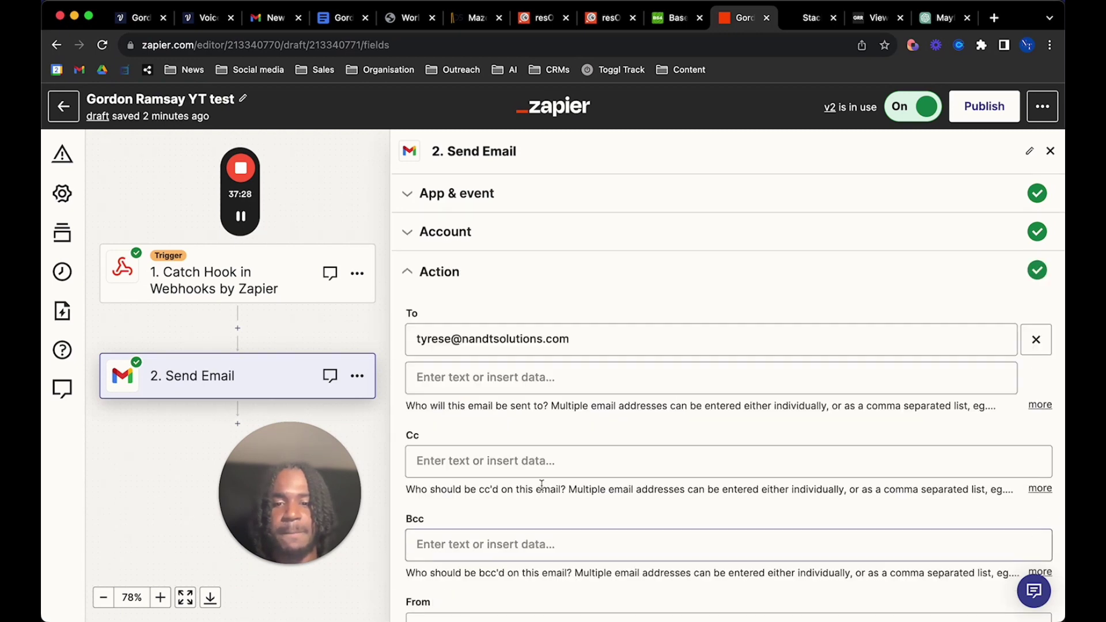
pyautogui.scroll(-10, 632, 339)
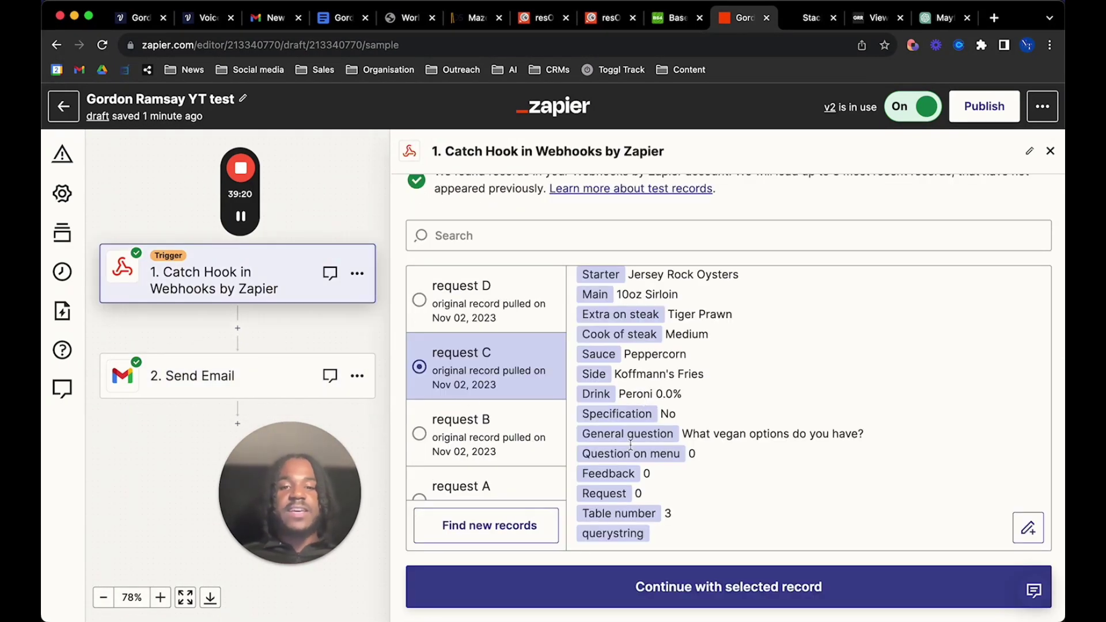
# Preview request D's values, then reselect request C and continue with it as test data
pyautogui.scroll(2, 667, 406)
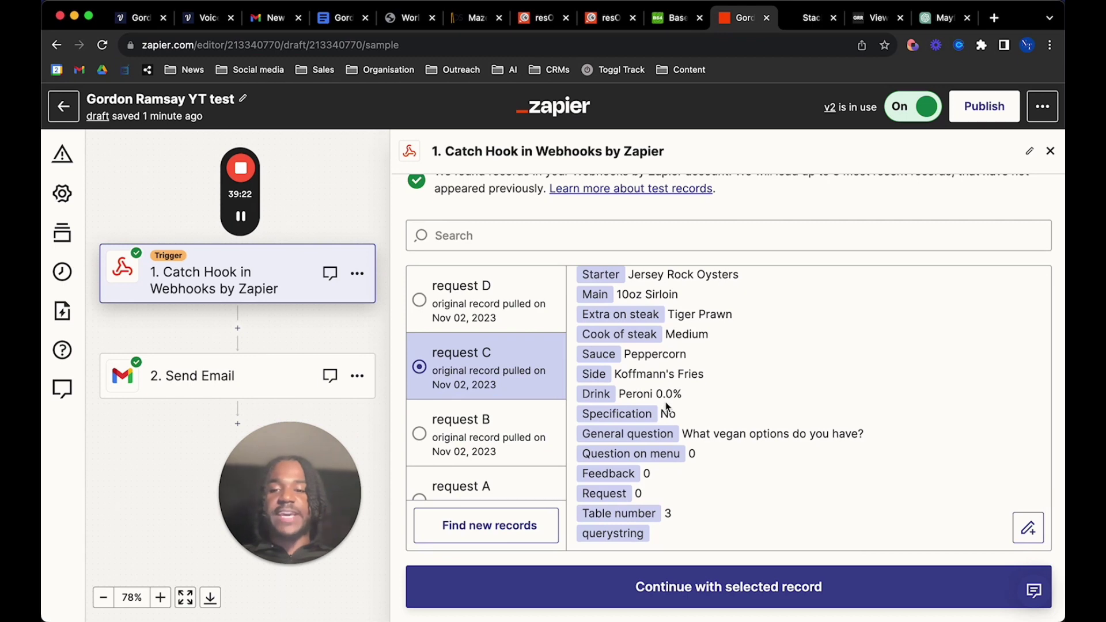
pyautogui.scroll(2, 667, 406)
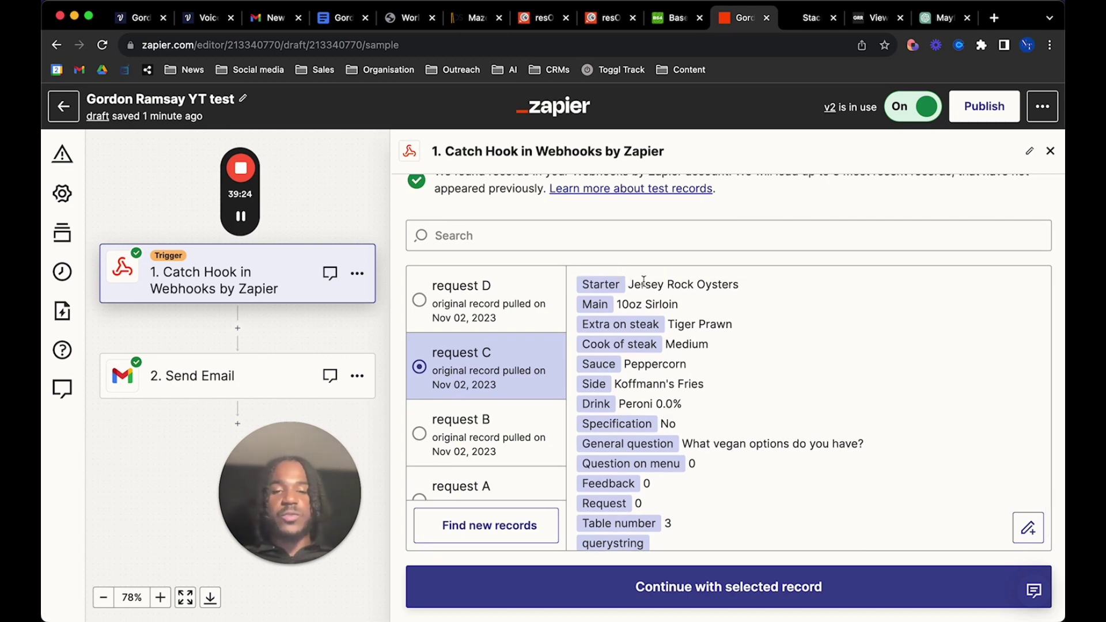
pyautogui.scroll(2, 636, 346)
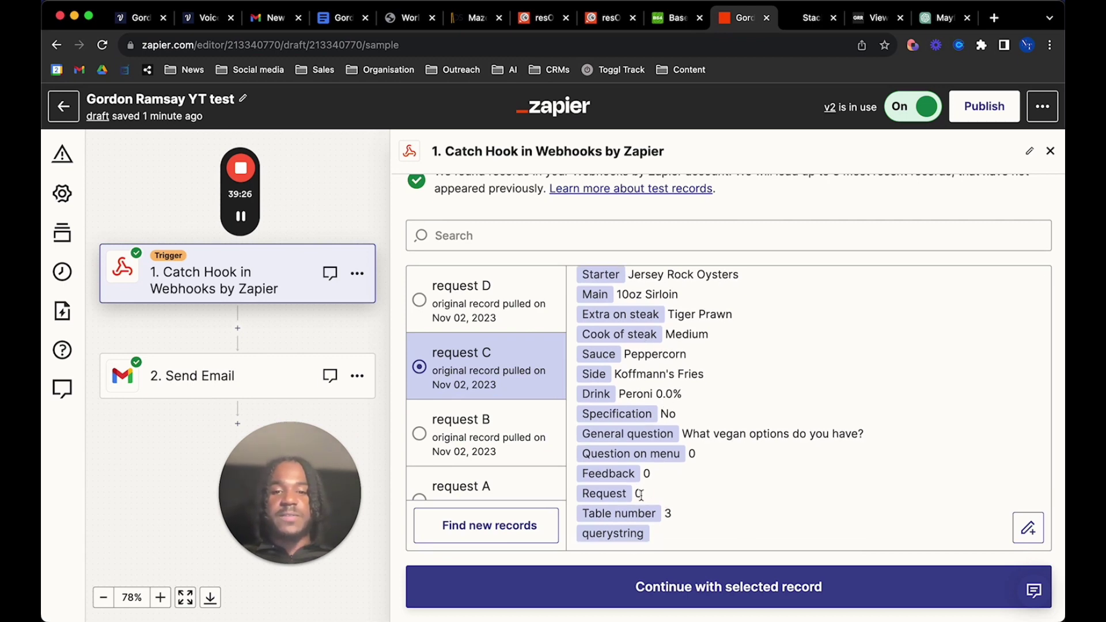
pyautogui.moveTo(641, 494); pyautogui.dragTo(681, 452)
pyautogui.click(686, 470)
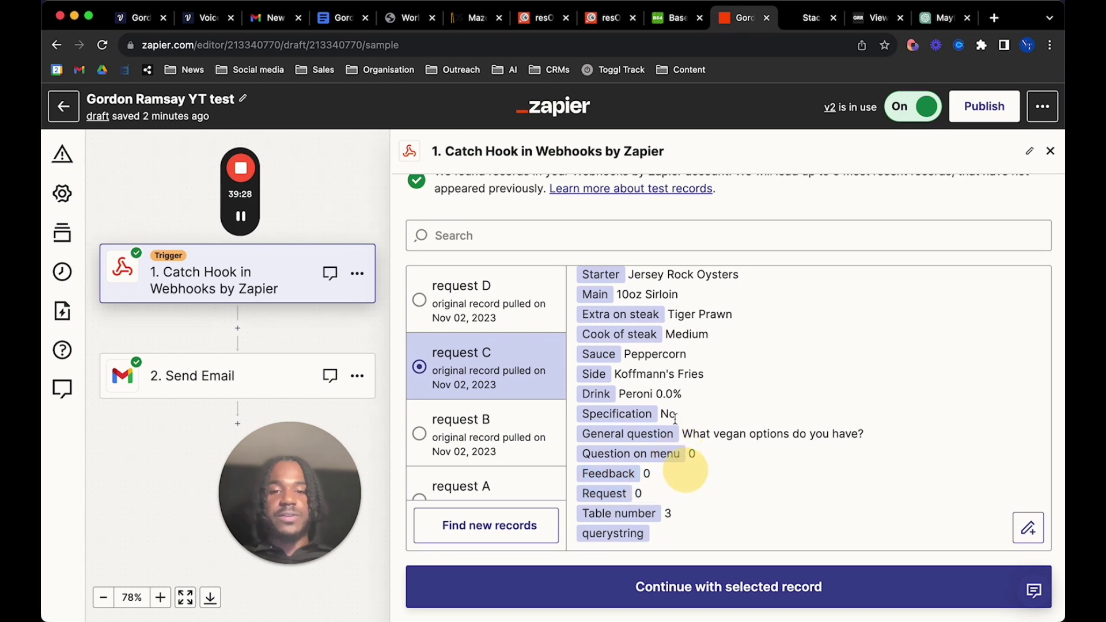
pyautogui.scroll(2, 635, 369)
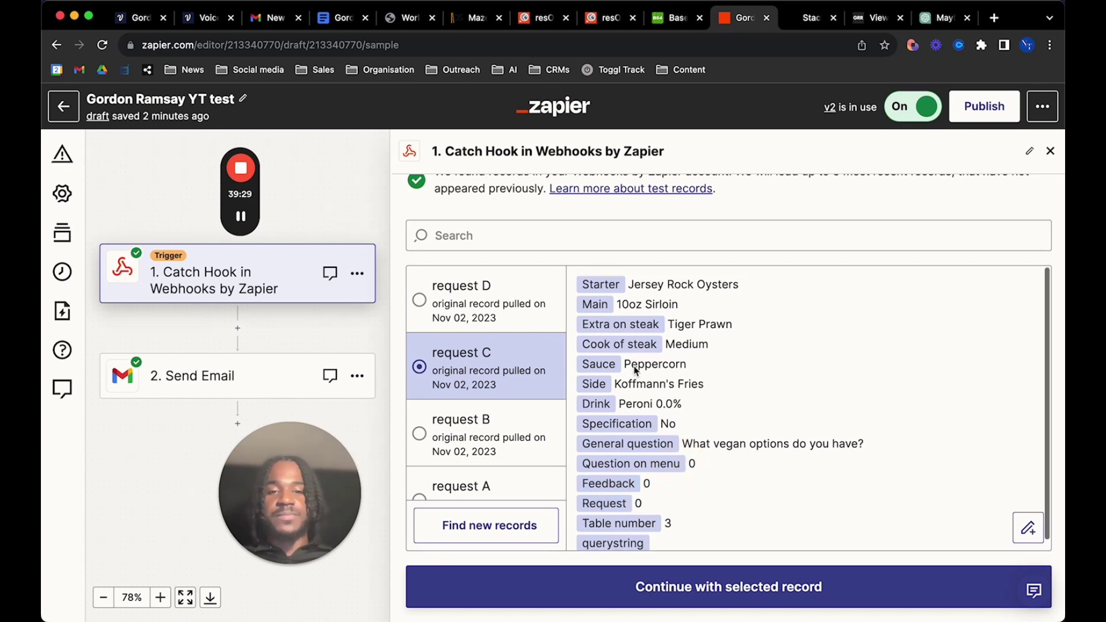
pyautogui.click(487, 290)
pyautogui.scroll(-1, 696, 419)
pyautogui.click(421, 376)
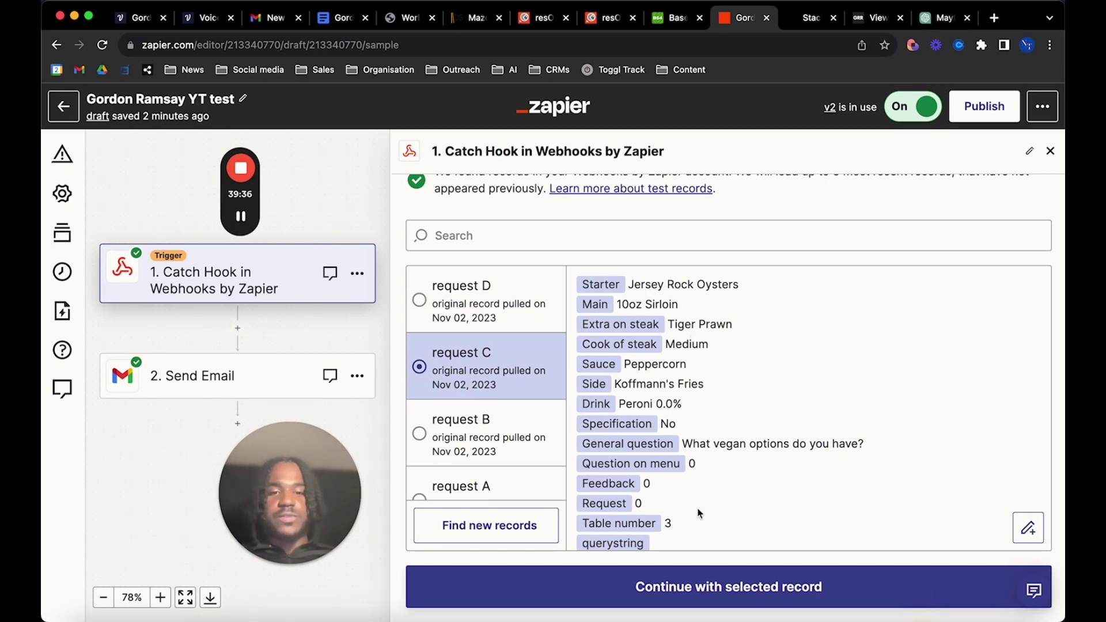
pyautogui.click(657, 595)
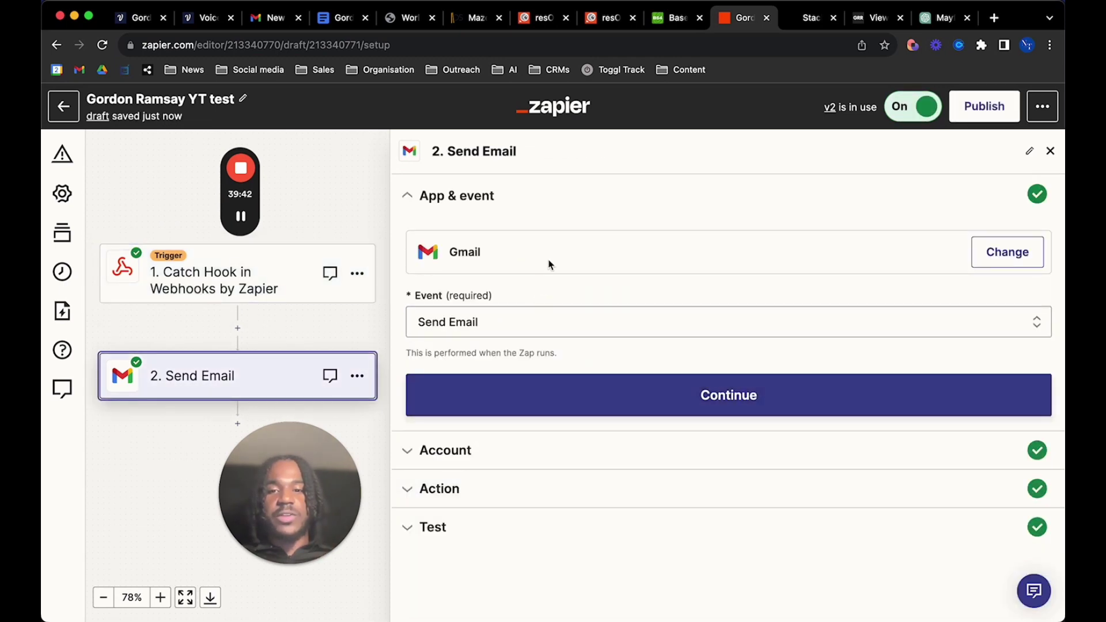
# Set the Gmail event to Send Email and confirm the connected account
pyautogui.click(611, 320)
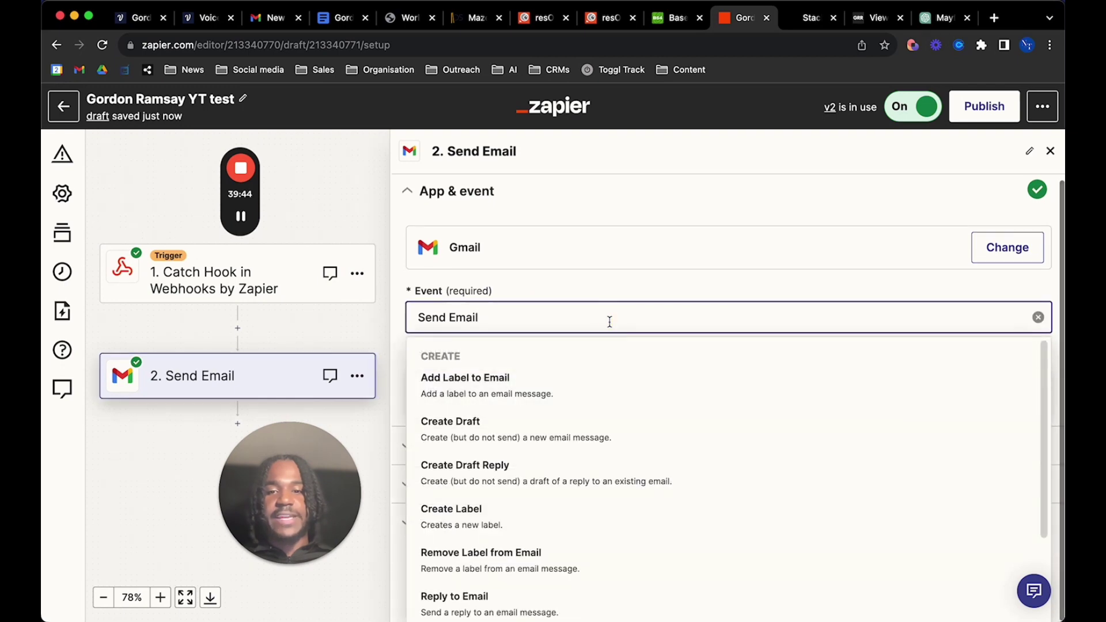
pyautogui.scroll(-3, 594, 546)
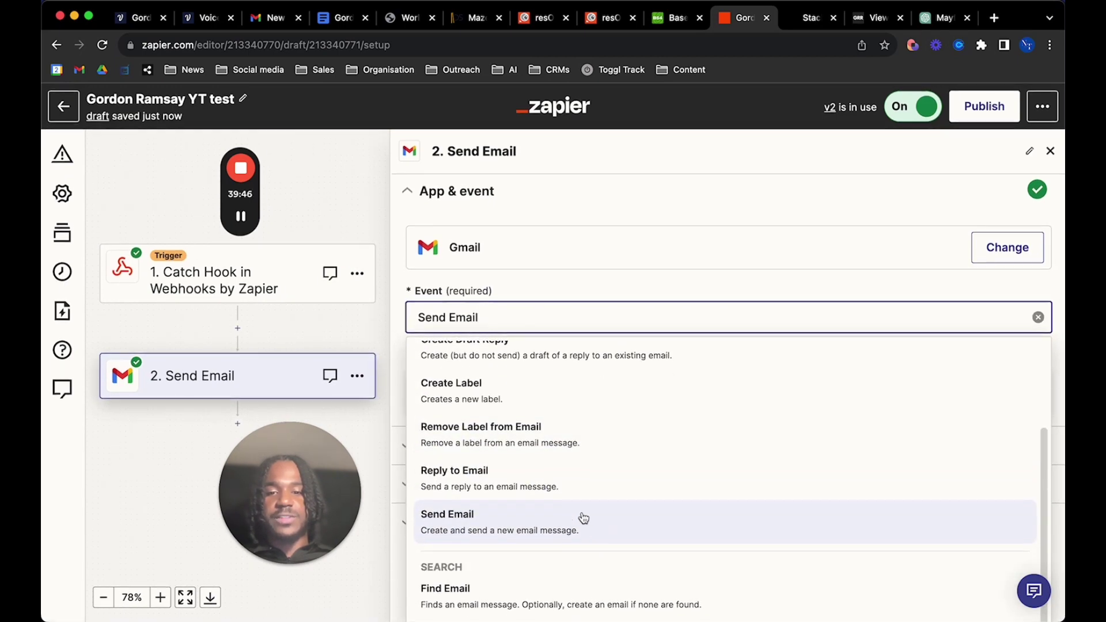
pyautogui.click(586, 518)
pyautogui.click(625, 397)
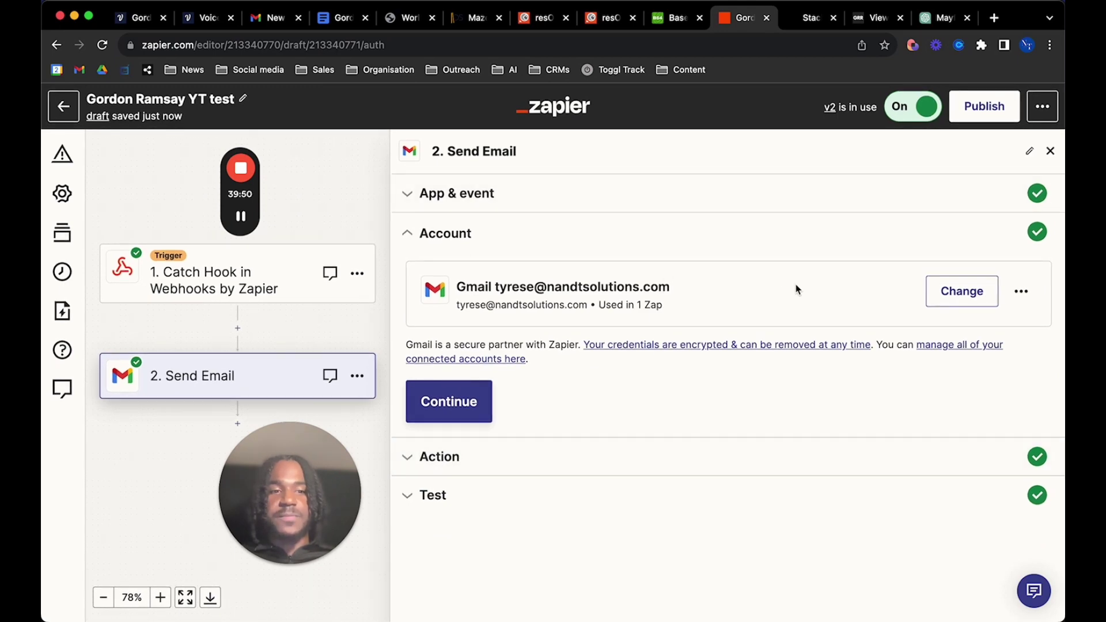
pyautogui.click(447, 408)
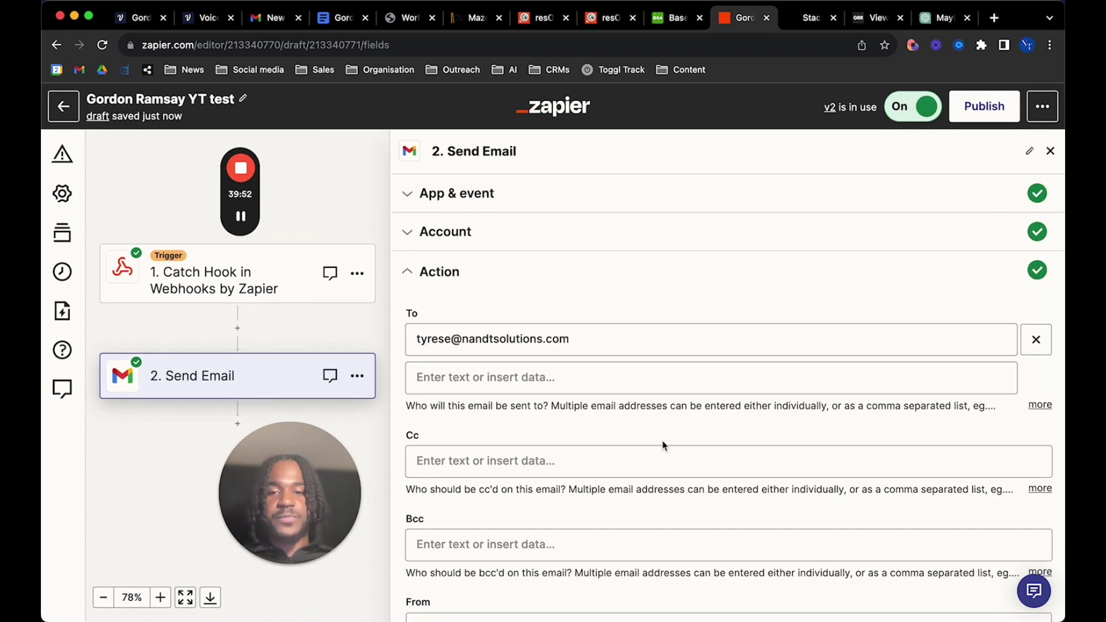
# Review the recipient field, the subject 'New order received.' and the order body
pyautogui.scroll(-3, 593, 321)
pyautogui.scroll(2, 593, 309)
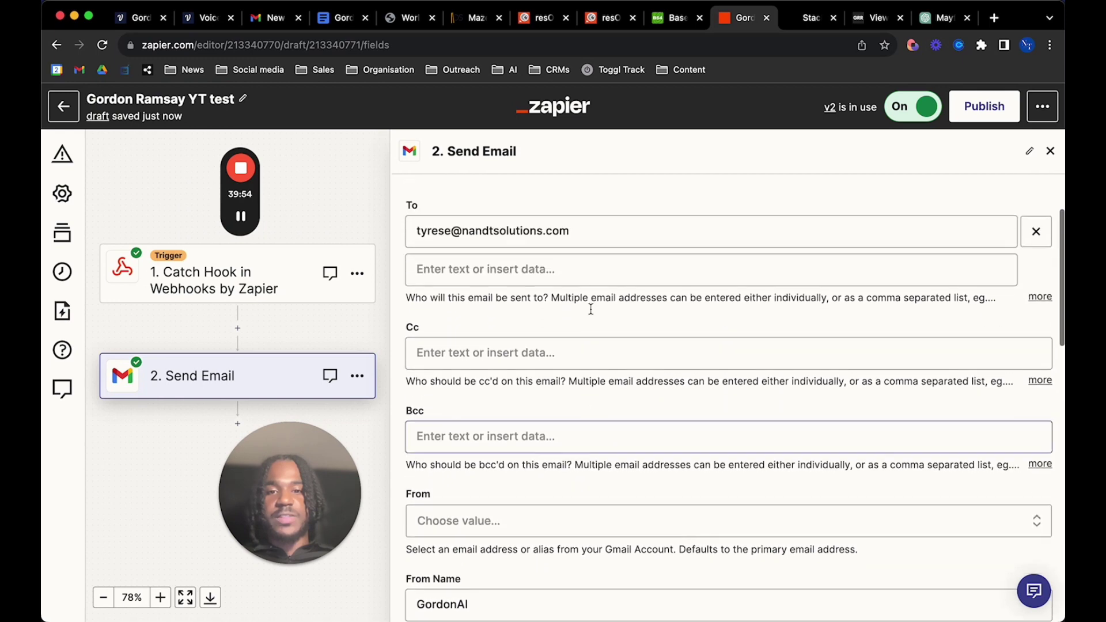
pyautogui.click(594, 229)
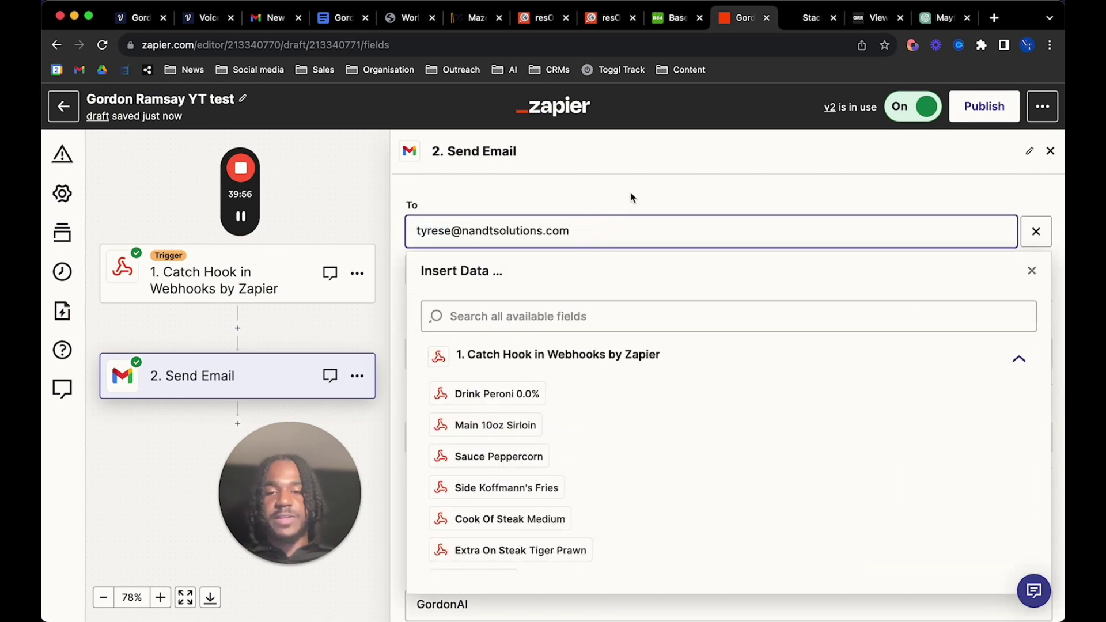
pyautogui.click(631, 195)
pyautogui.scroll(-3, 608, 293)
pyautogui.scroll(-2, 608, 294)
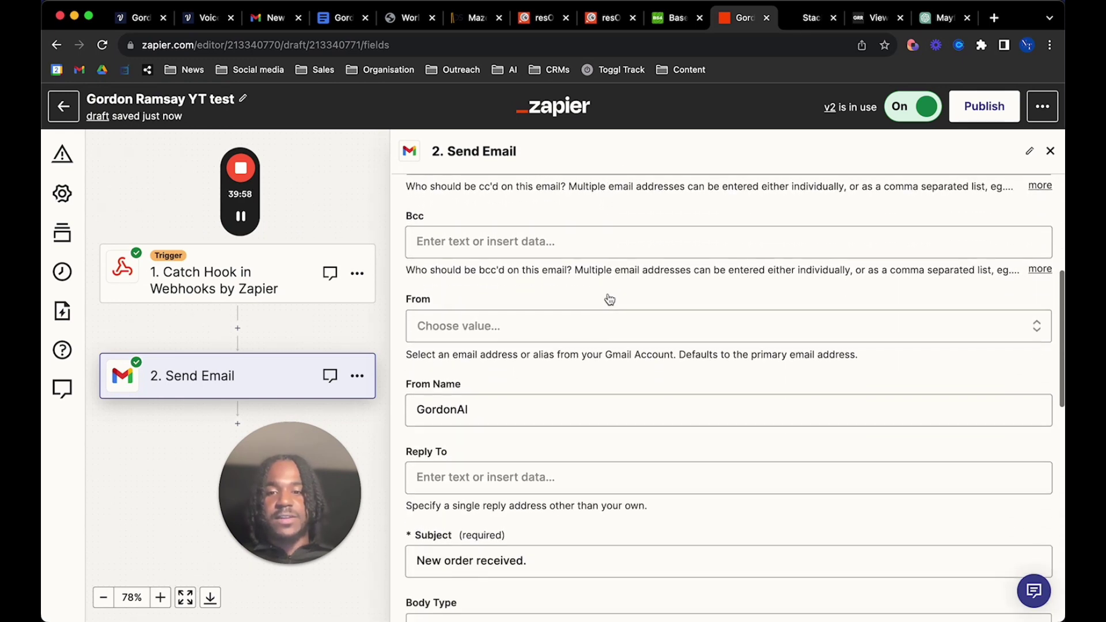
pyautogui.scroll(-3, 488, 407)
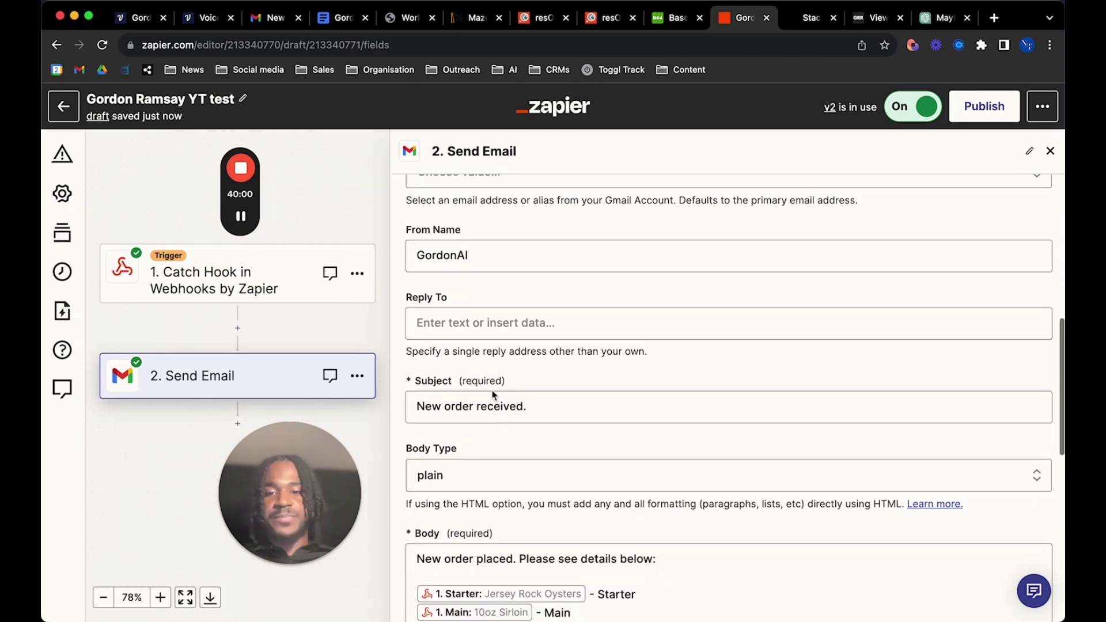
pyautogui.click(529, 387)
pyautogui.click(582, 349)
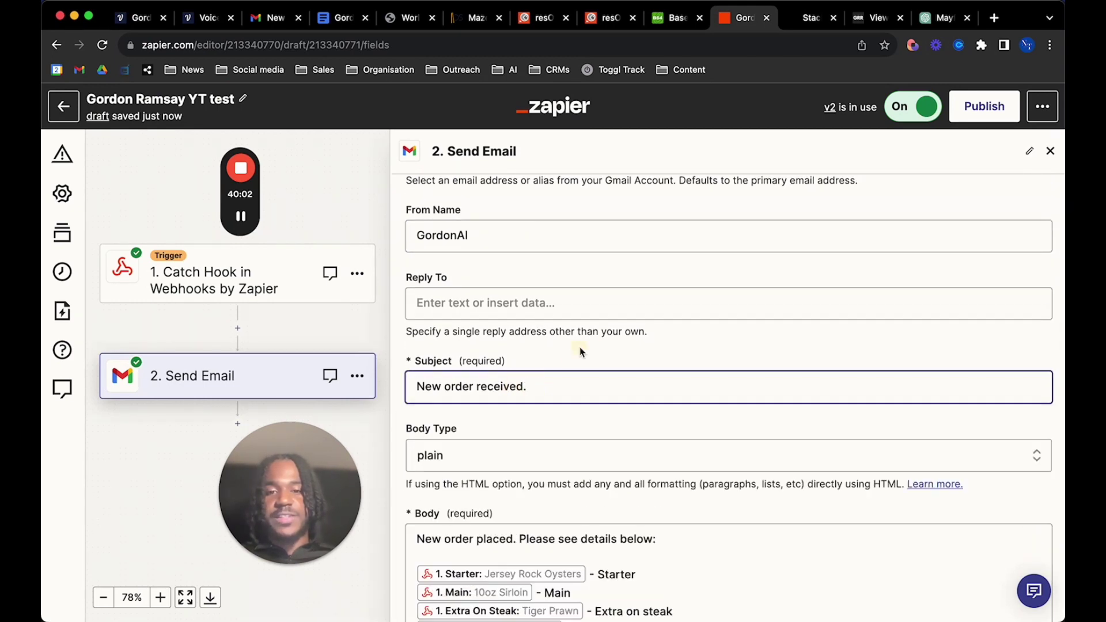
pyautogui.scroll(-3, 521, 391)
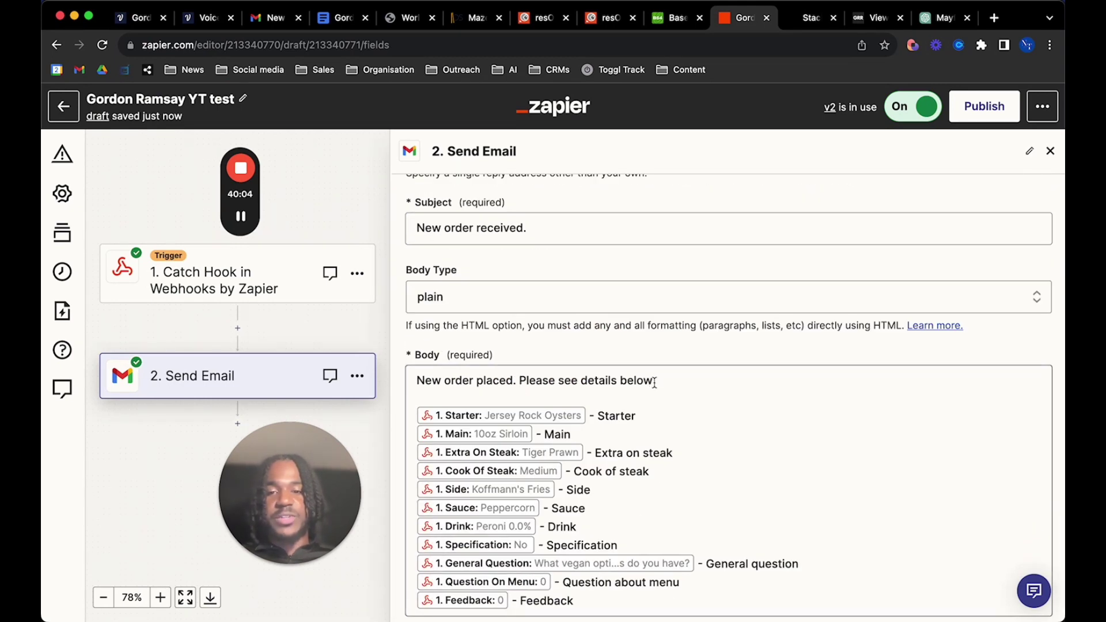
# Put the webhook's Table Number as the email body's first line, labelled 'Table Number'
pyautogui.scroll(-3, 654, 382)
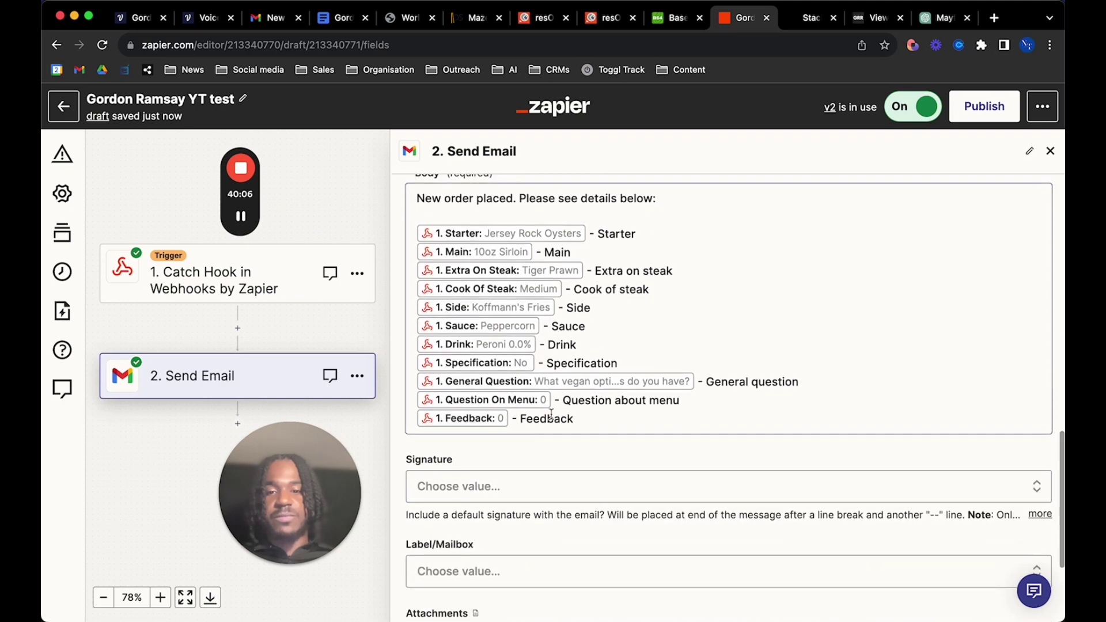
pyautogui.scroll(1, 551, 414)
pyautogui.click(591, 275)
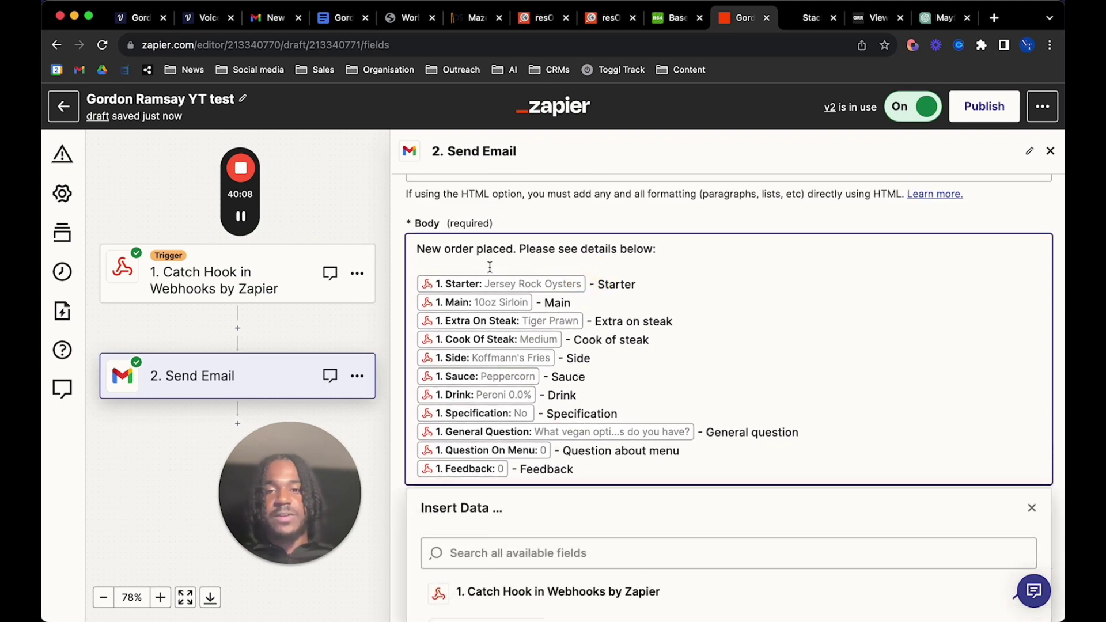
pyautogui.scroll(-10, 481, 440)
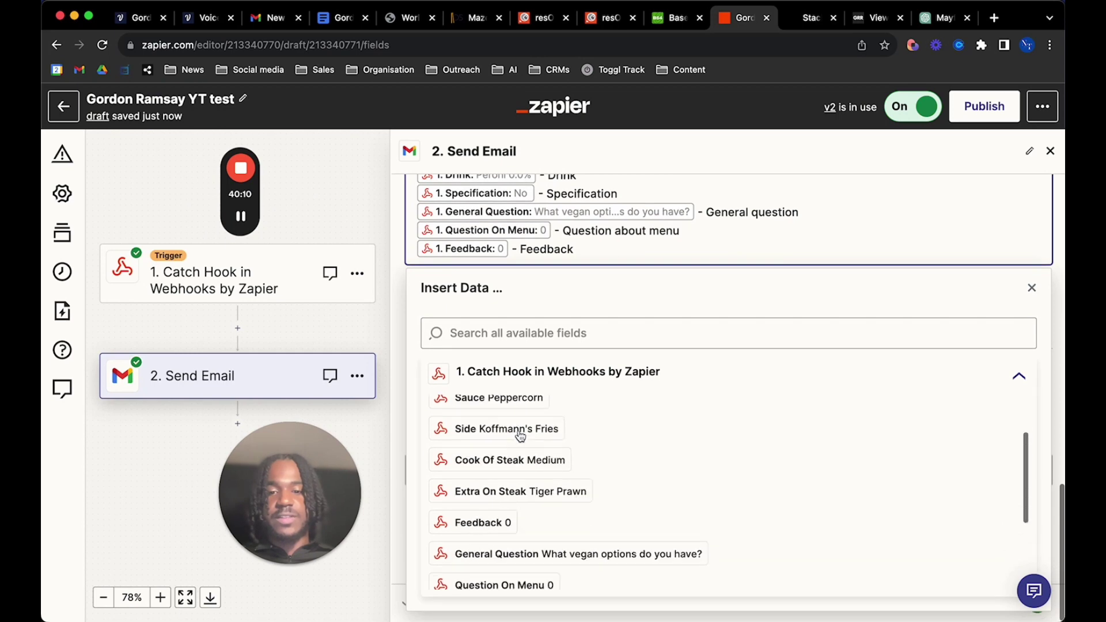
pyautogui.click(509, 574)
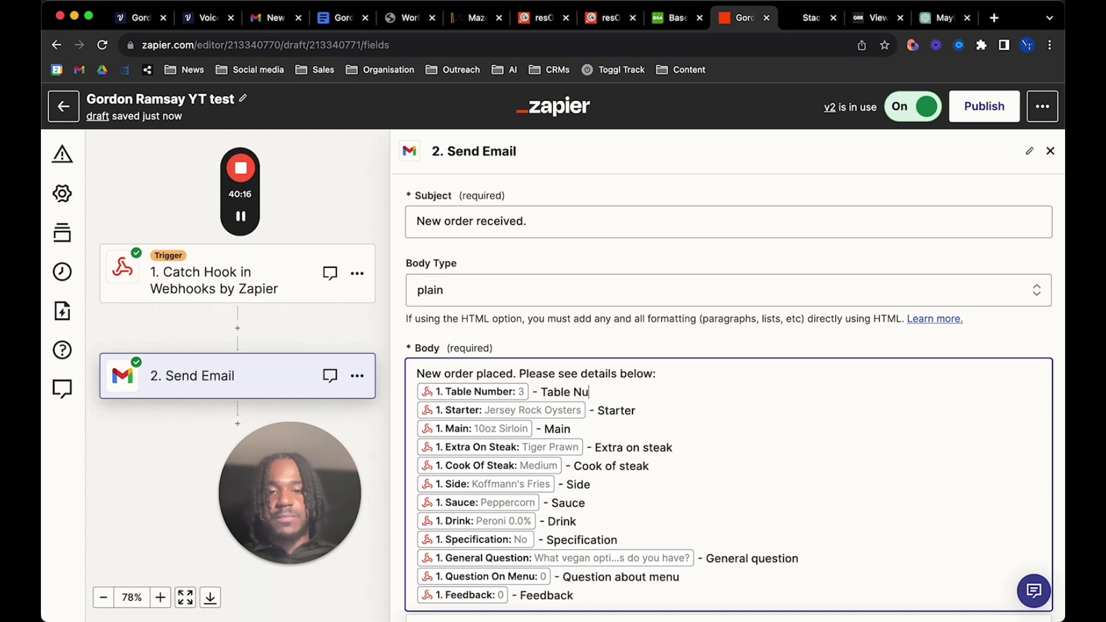
pyautogui.click(573, 415)
pyautogui.scroll(-10, 562, 415)
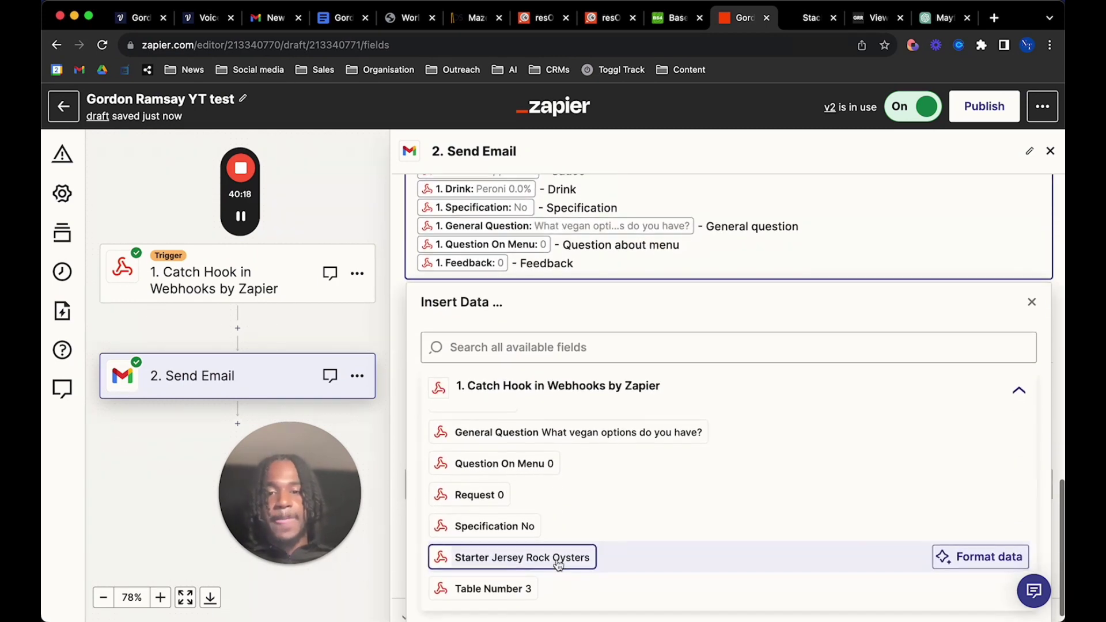
pyautogui.scroll(5, 569, 306)
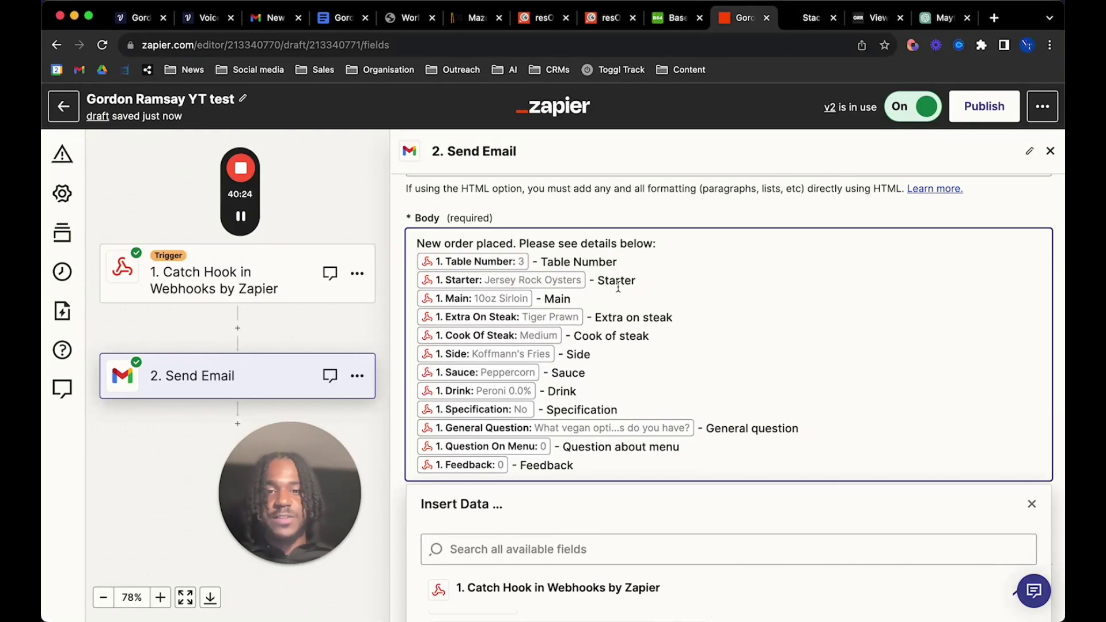
pyautogui.scroll(-5, 646, 417)
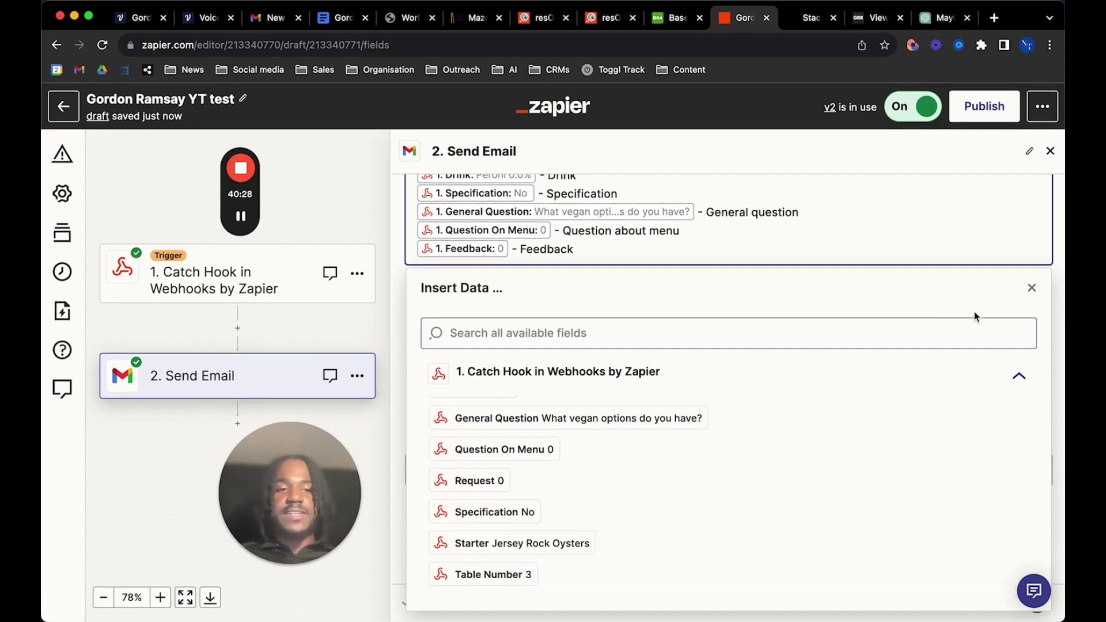
pyautogui.click(1032, 288)
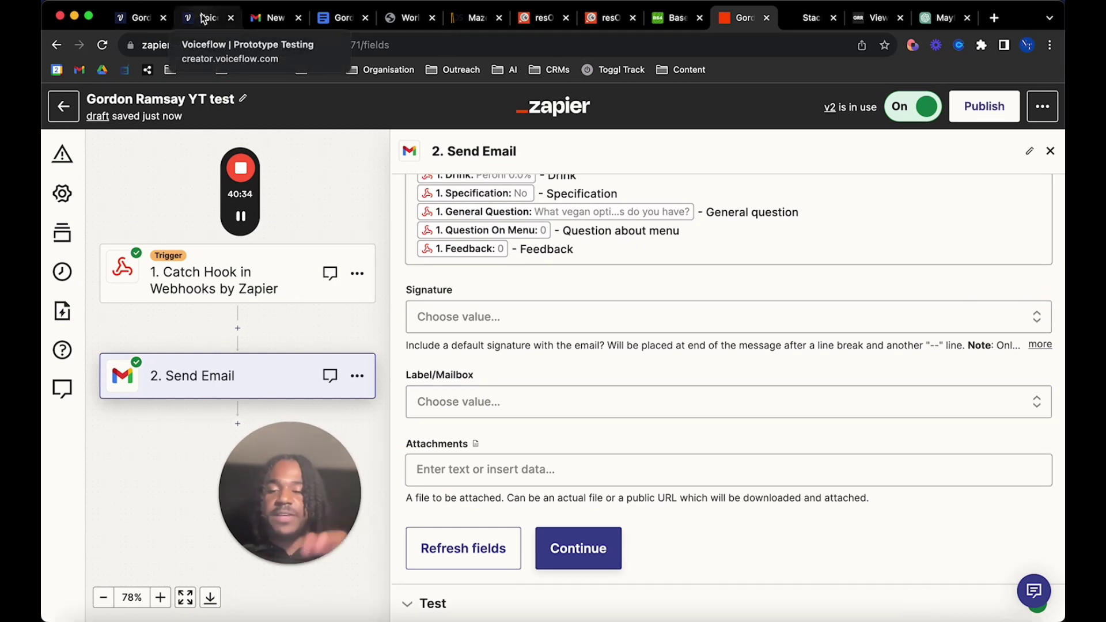
pyautogui.click(134, 19)
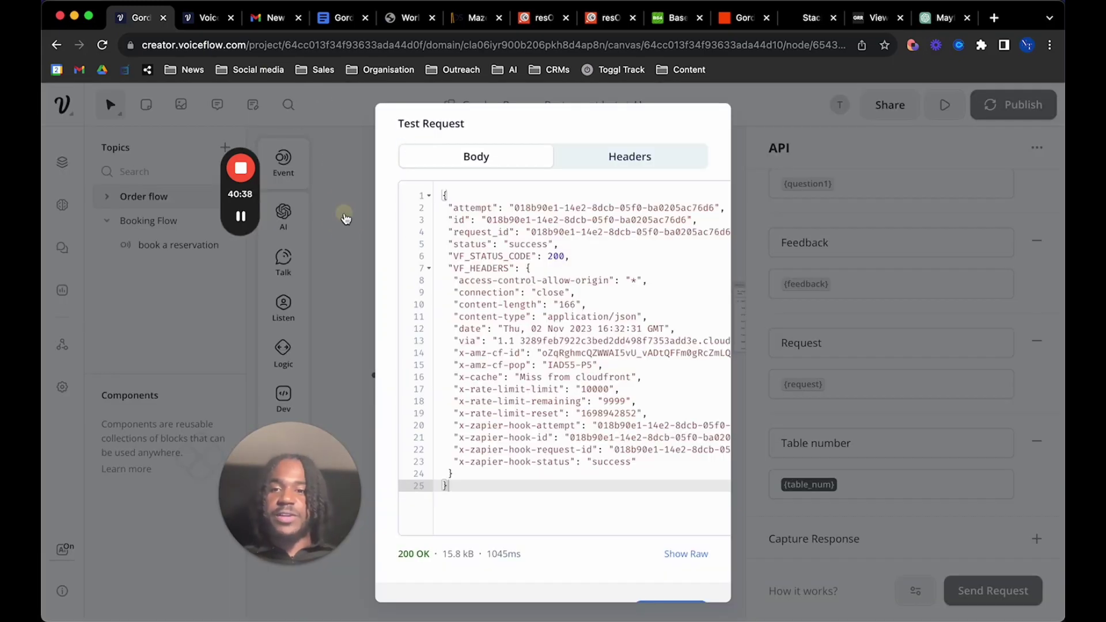
pyautogui.click(346, 219)
pyautogui.scroll(-5, 501, 326)
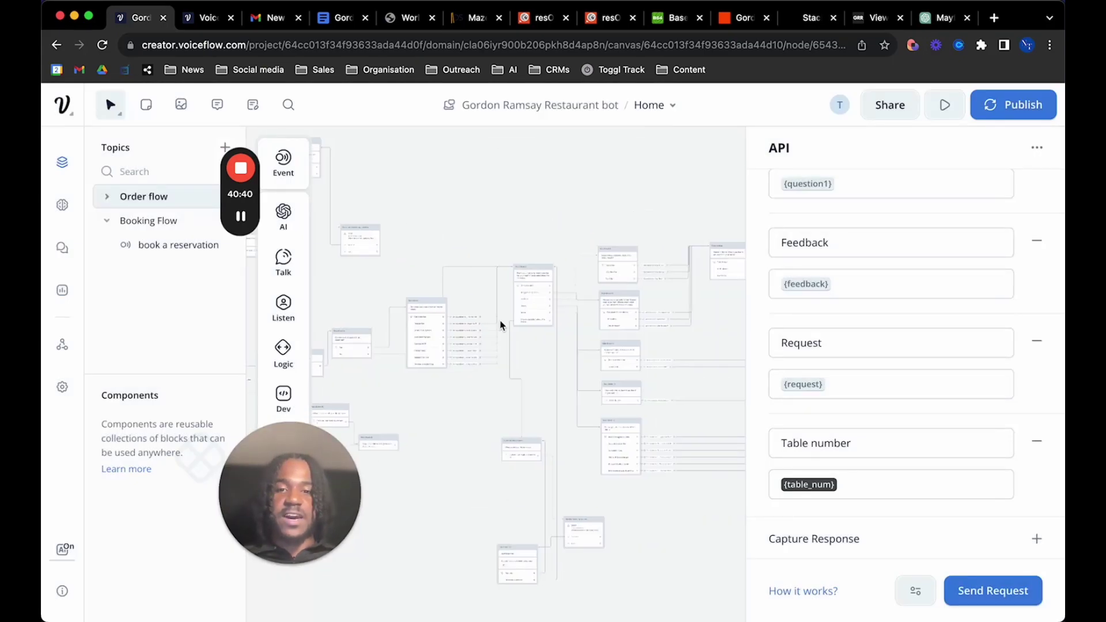
pyautogui.hscroll(5, 459, 295)
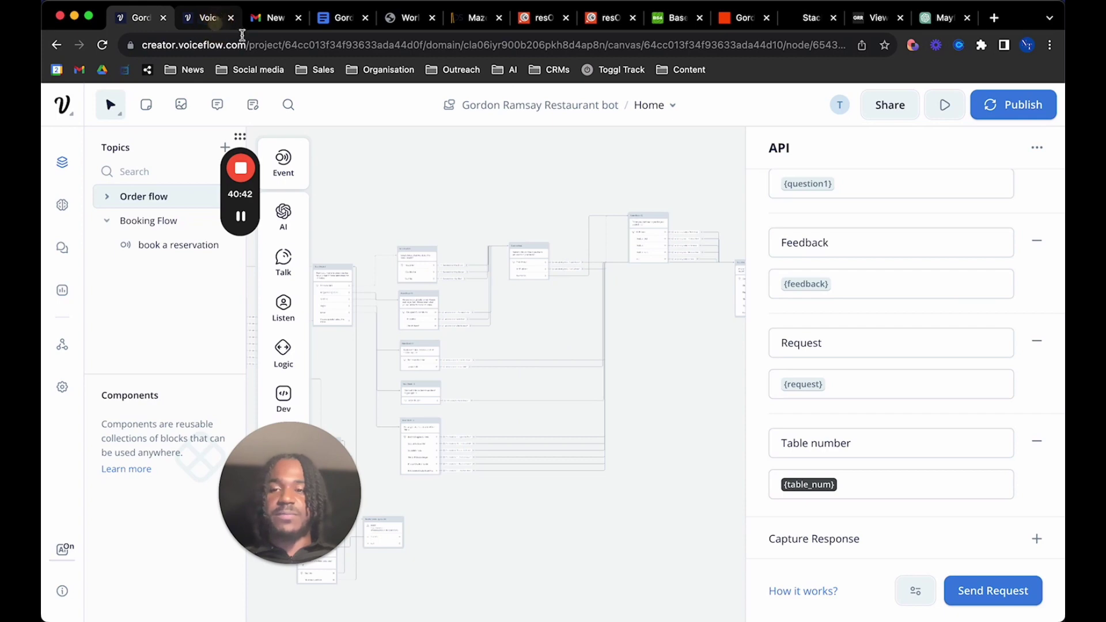
pyautogui.click(214, 21)
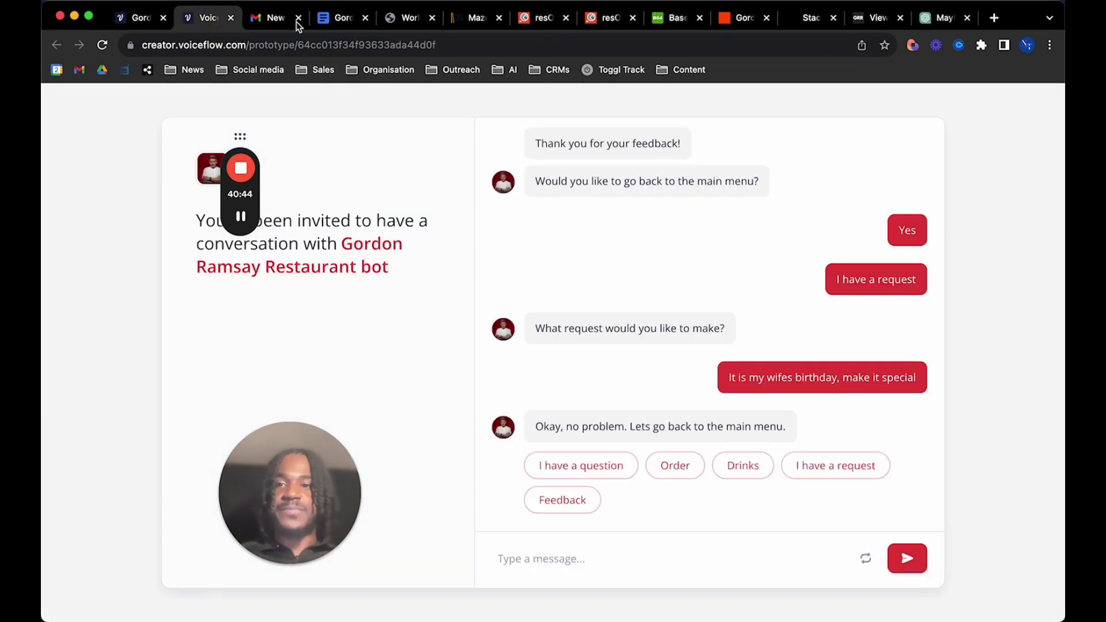
pyautogui.click(741, 19)
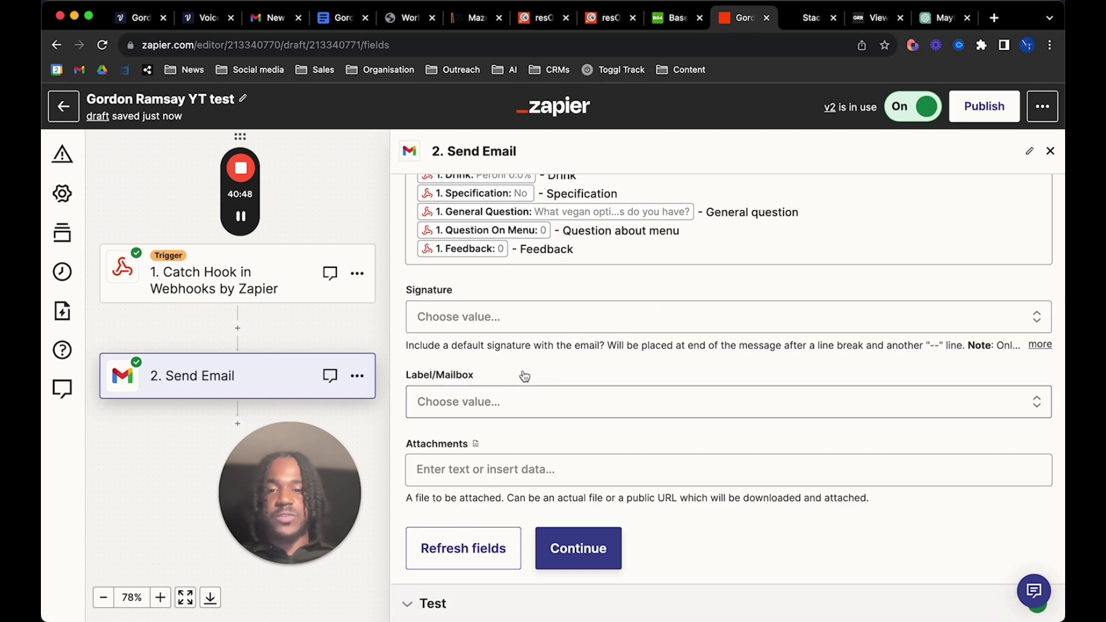
pyautogui.scroll(-1, 594, 456)
# In Gmail, open the newest 'New order received.' email and select its order lines
pyautogui.click(275, 19)
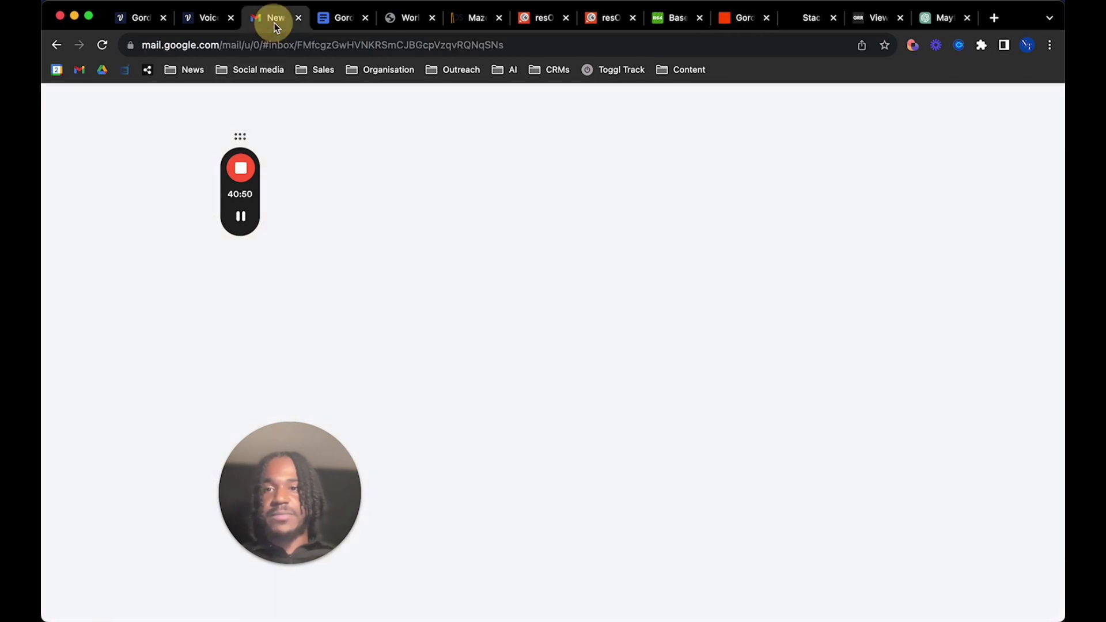
pyautogui.click(151, 194)
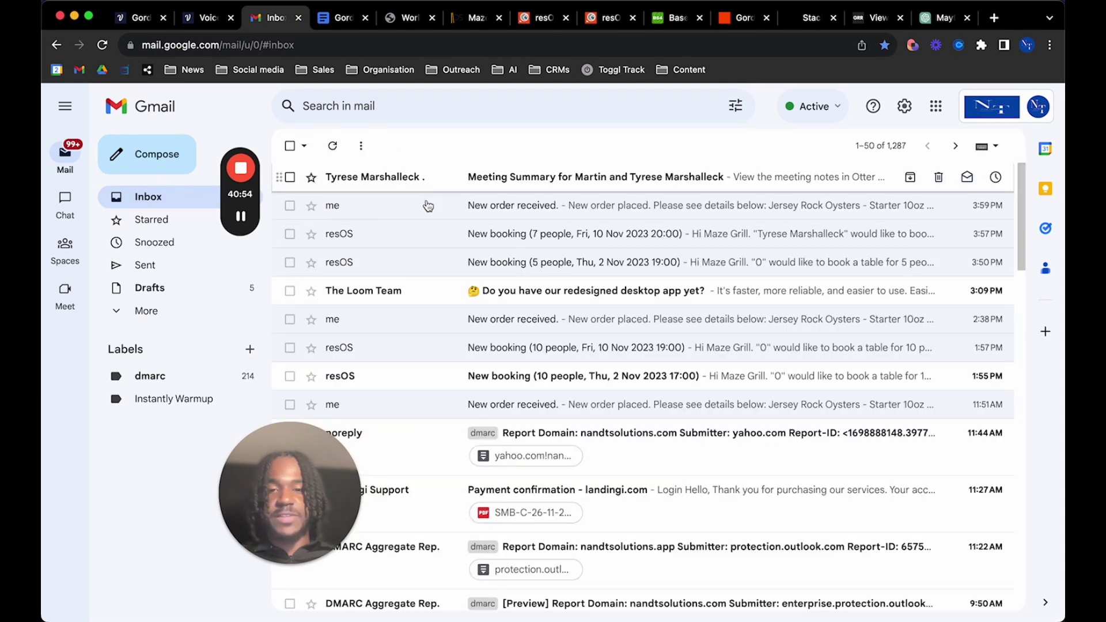
pyautogui.click(424, 207)
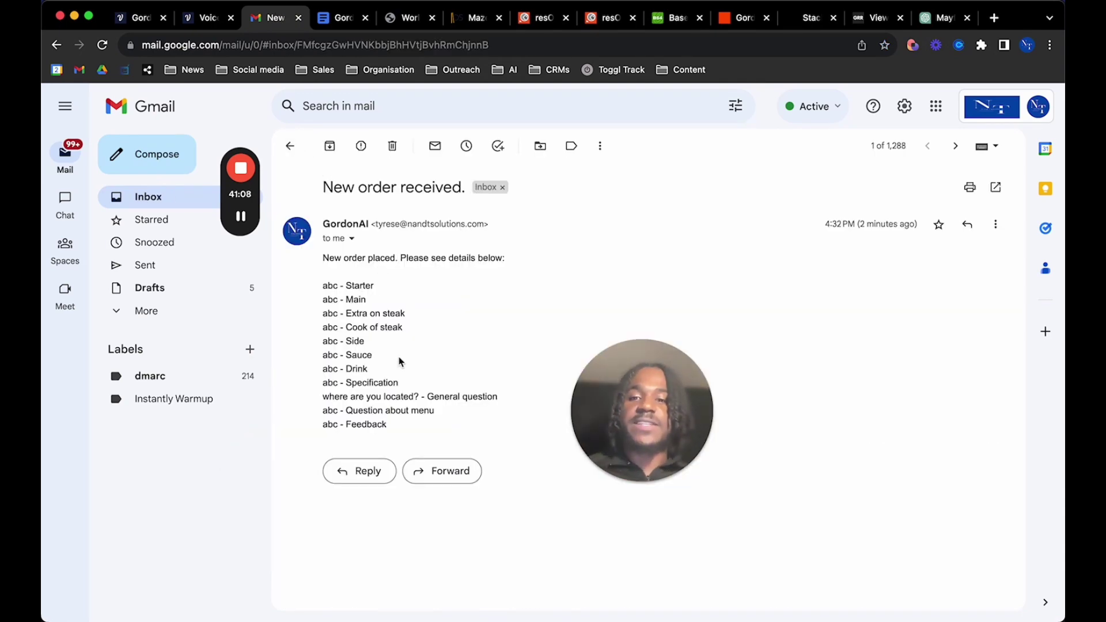
pyautogui.moveTo(388, 425); pyautogui.dragTo(297, 265)
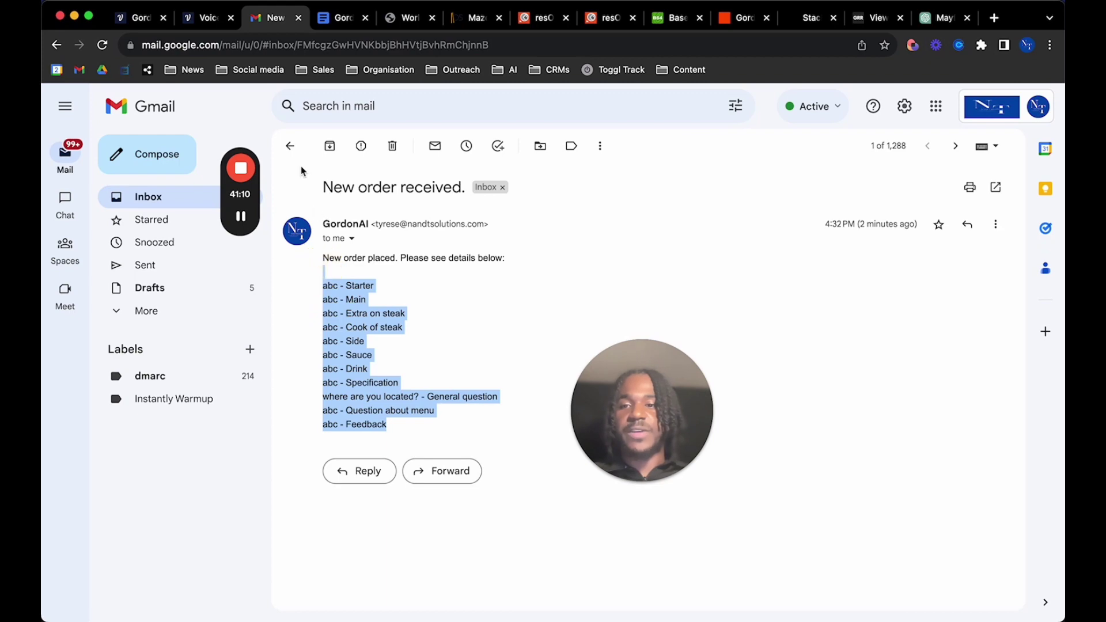
# Review the ordered items in the 3:59 PM order email, then return to Zapier
pyautogui.click(292, 150)
pyautogui.click(490, 232)
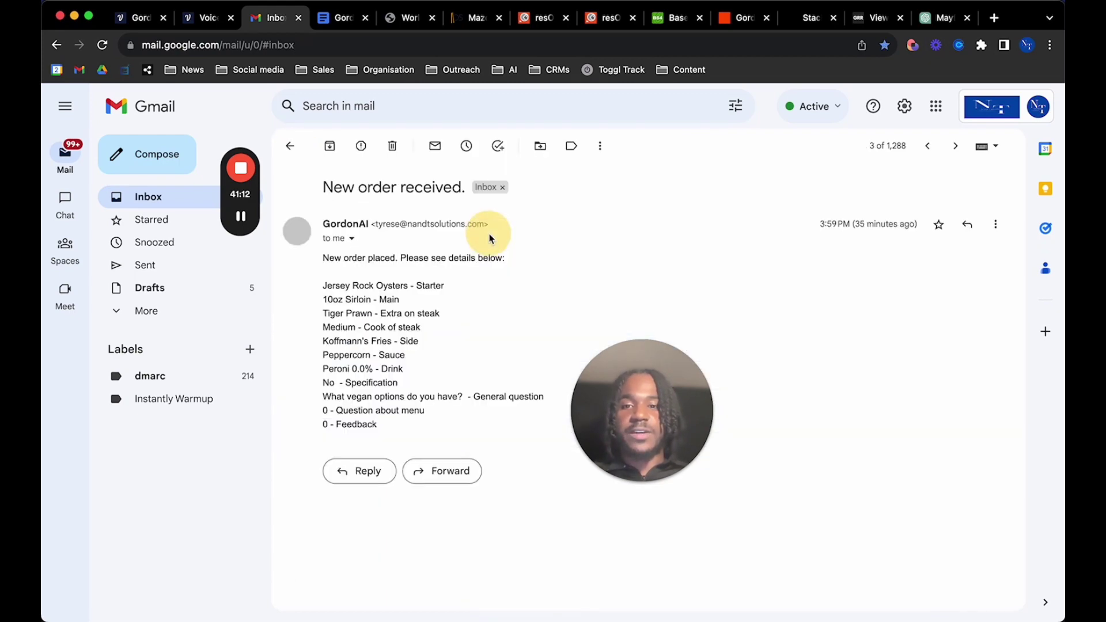
pyautogui.moveTo(409, 439); pyautogui.dragTo(325, 296)
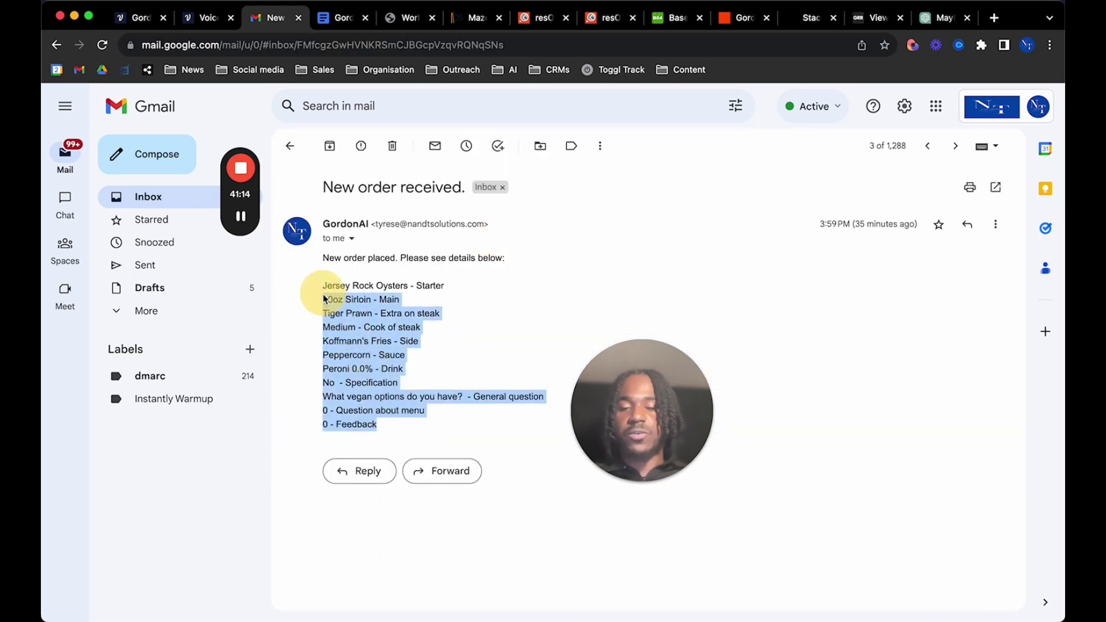
pyautogui.click(399, 414)
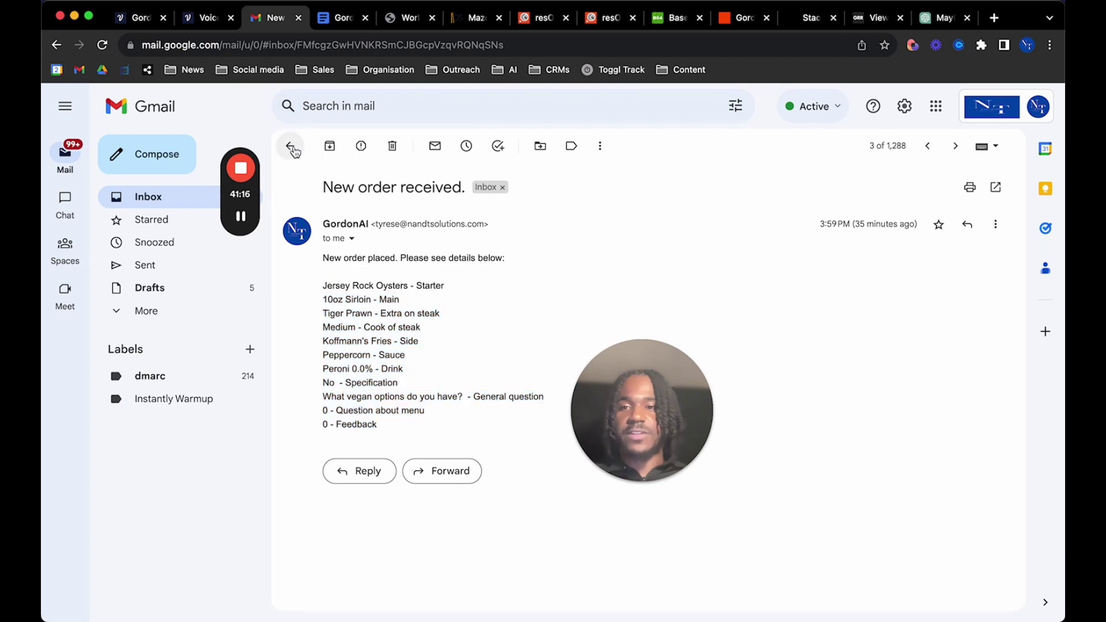
pyautogui.click(292, 147)
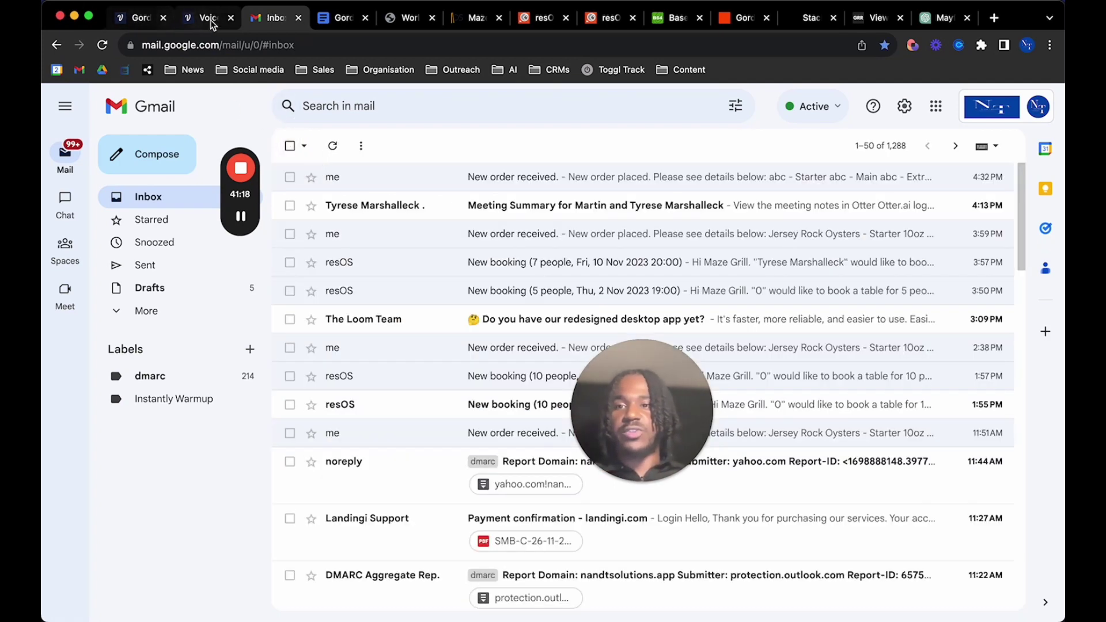
pyautogui.click(738, 18)
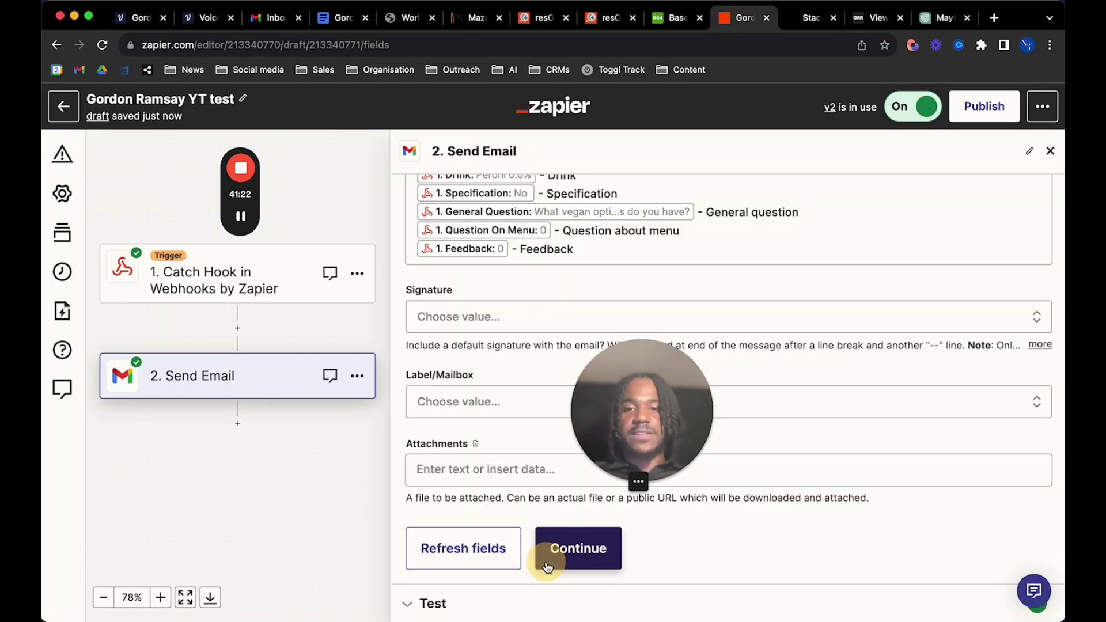
# Finish the Send Email step and publish the Zap as version 'v3'
pyautogui.click(547, 567)
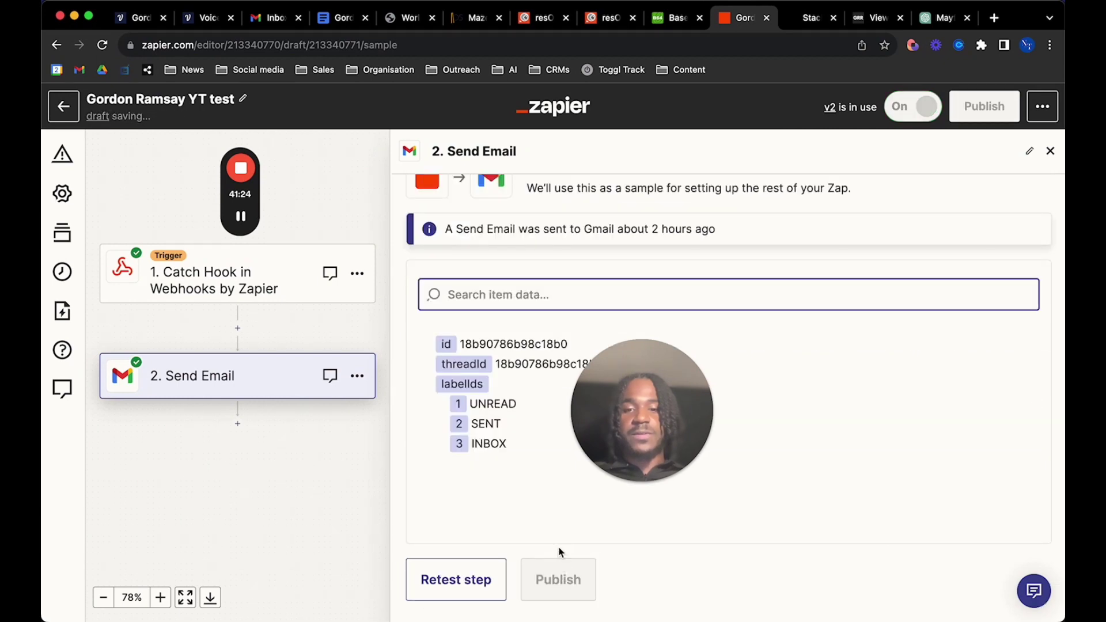
pyautogui.click(557, 591)
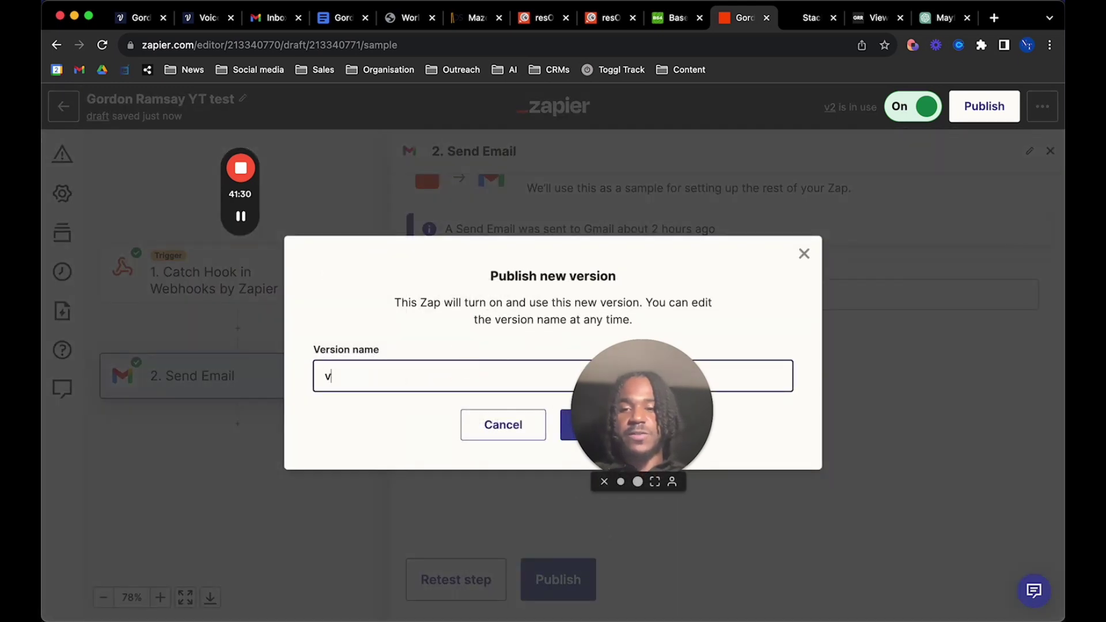
pyautogui.write('2')
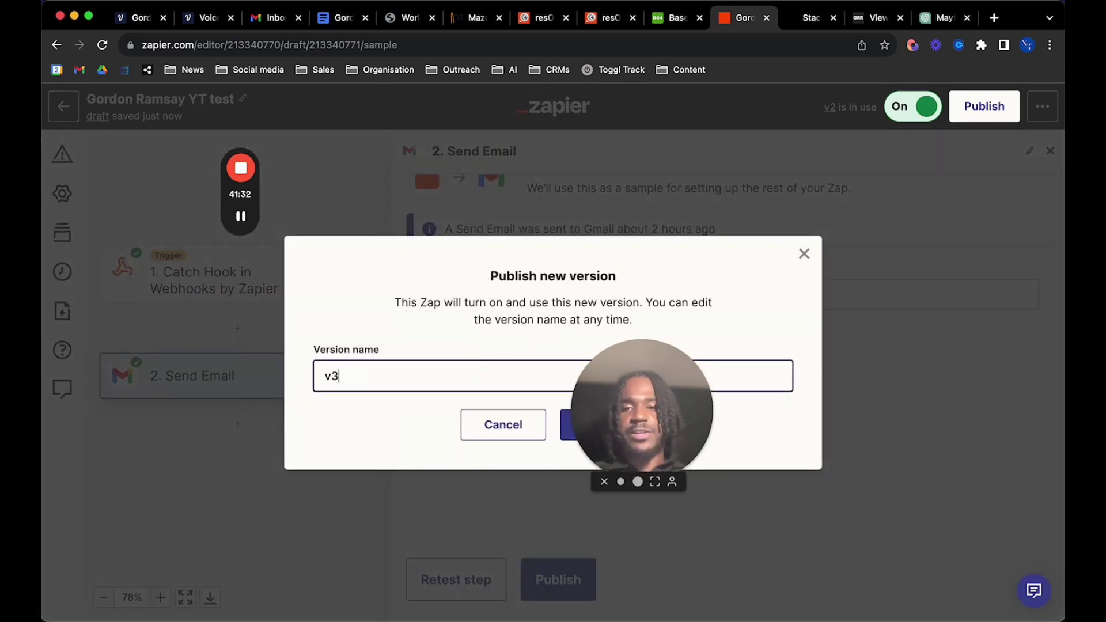
pyautogui.click(566, 426)
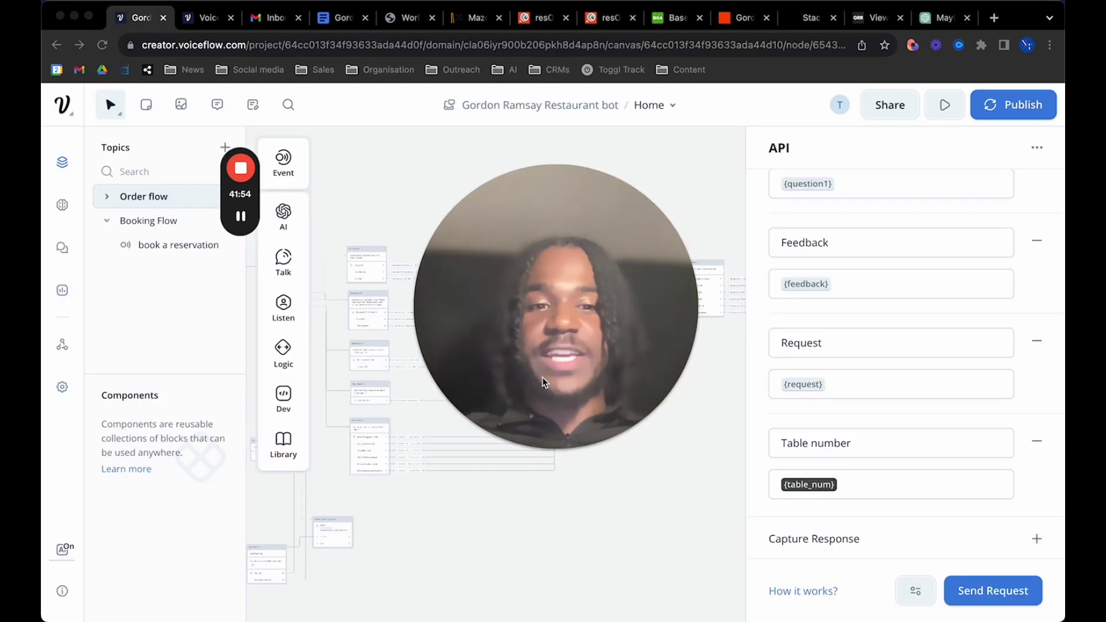
# Close the API block panel, show the Booking Flow topic canvas, and bring up resOS API credentials
pyautogui.click(532, 548)
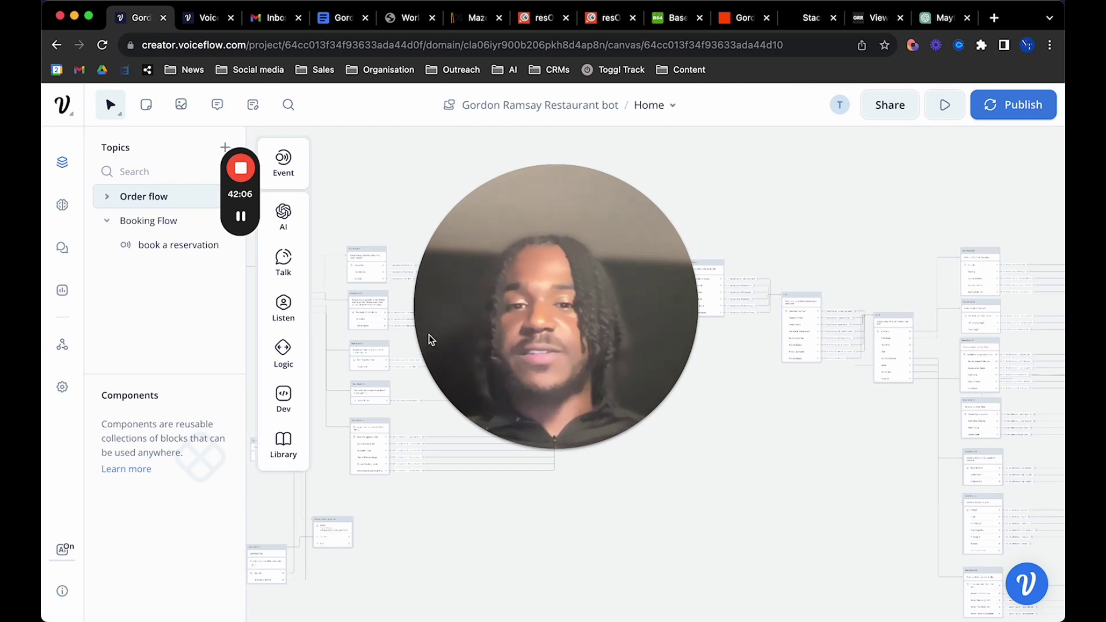
pyautogui.moveTo(674, 285); pyautogui.dragTo(634, 497)
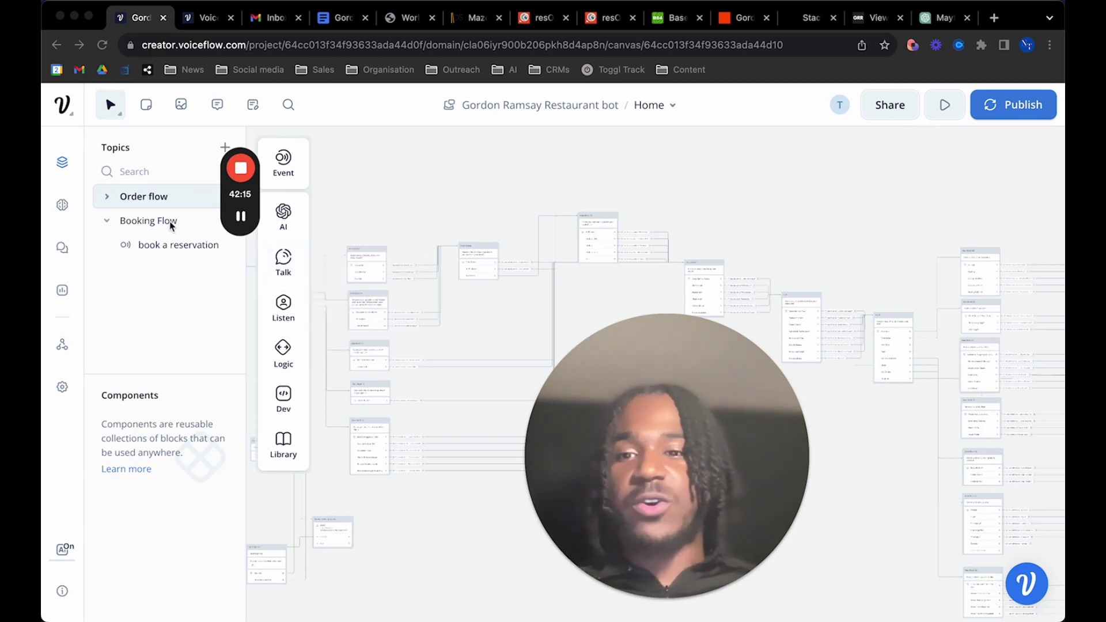
pyautogui.click(151, 222)
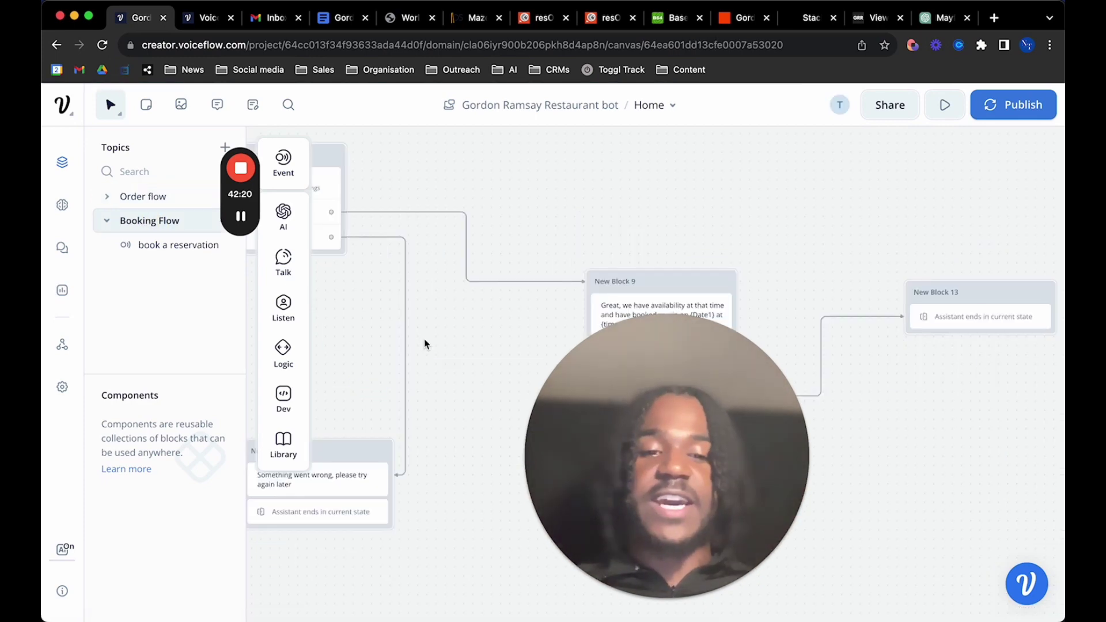
pyautogui.moveTo(688, 449); pyautogui.dragTo(870, 451)
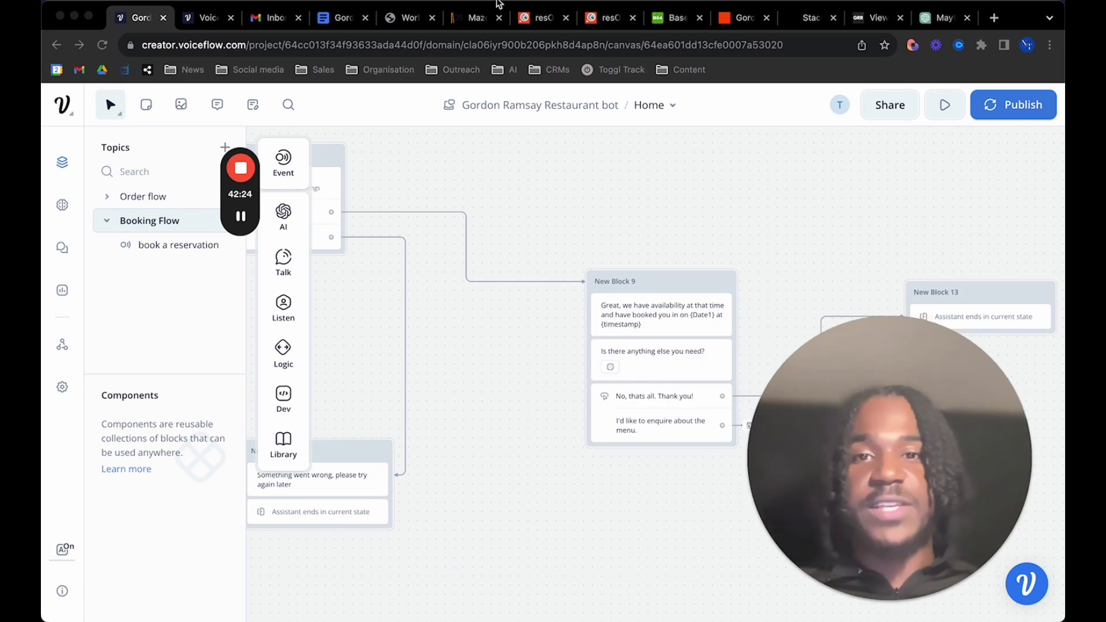
pyautogui.click(462, 18)
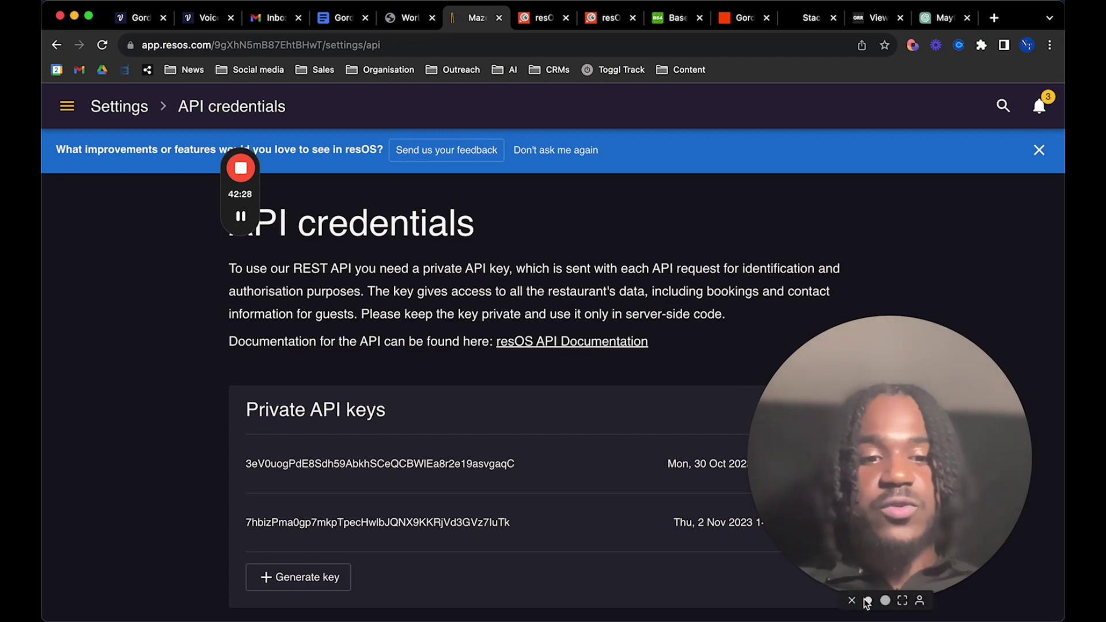
# Follow the Gmail 'New booking' email's app.resos.com link to the 7-person 10 Nov 2023 booking
pyautogui.click(866, 601)
pyautogui.press('super+3')
pyautogui.scroll(-1, 483, 362)
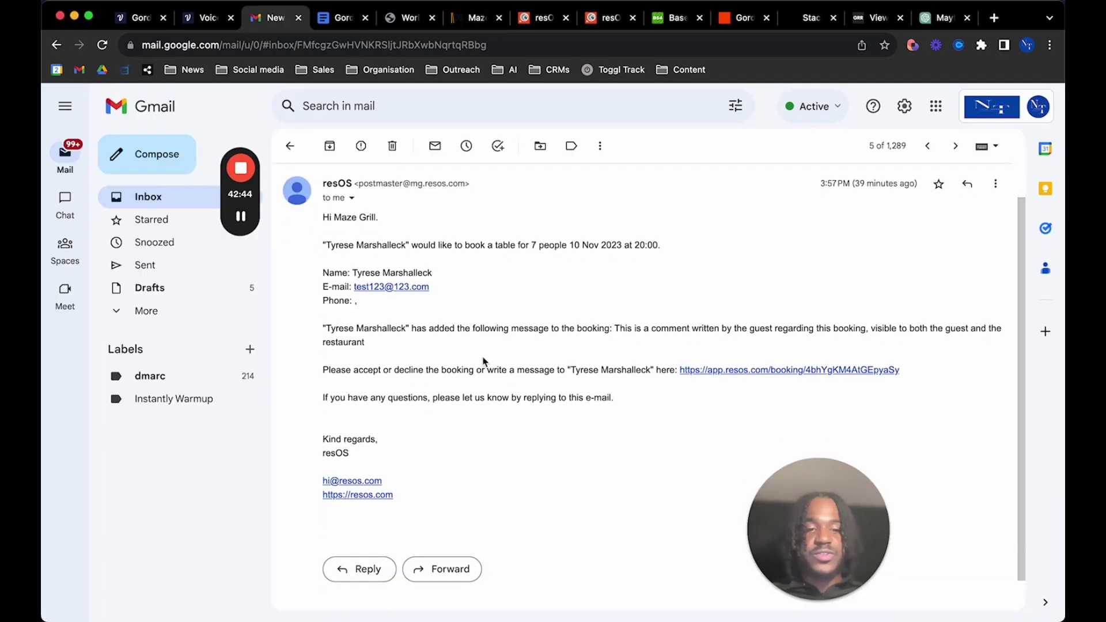
pyautogui.scroll(1, 483, 361)
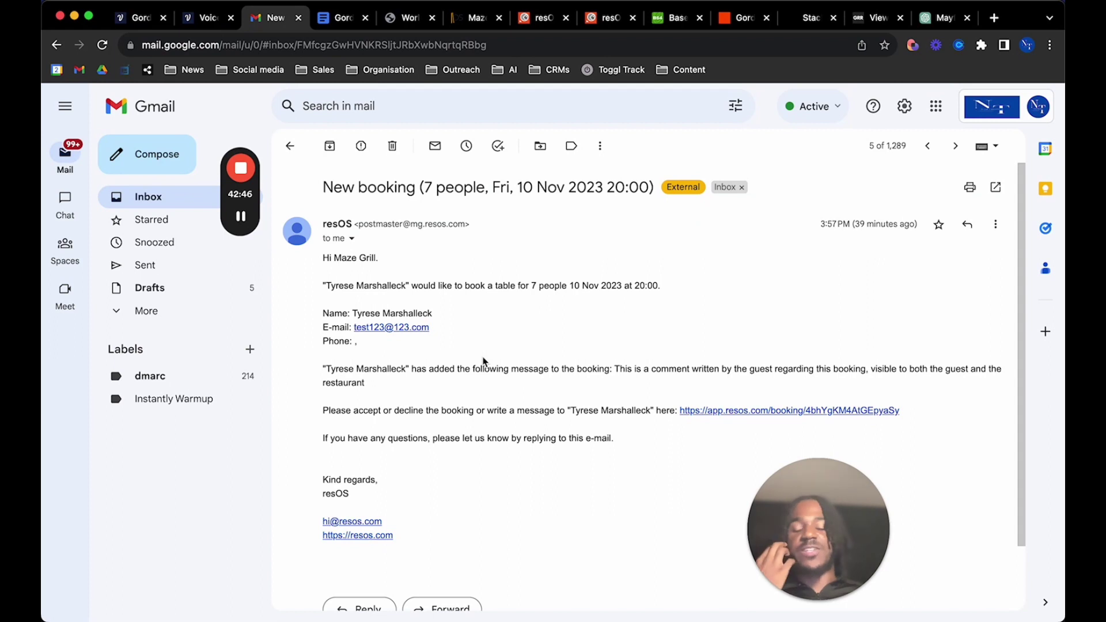
pyautogui.click(760, 411)
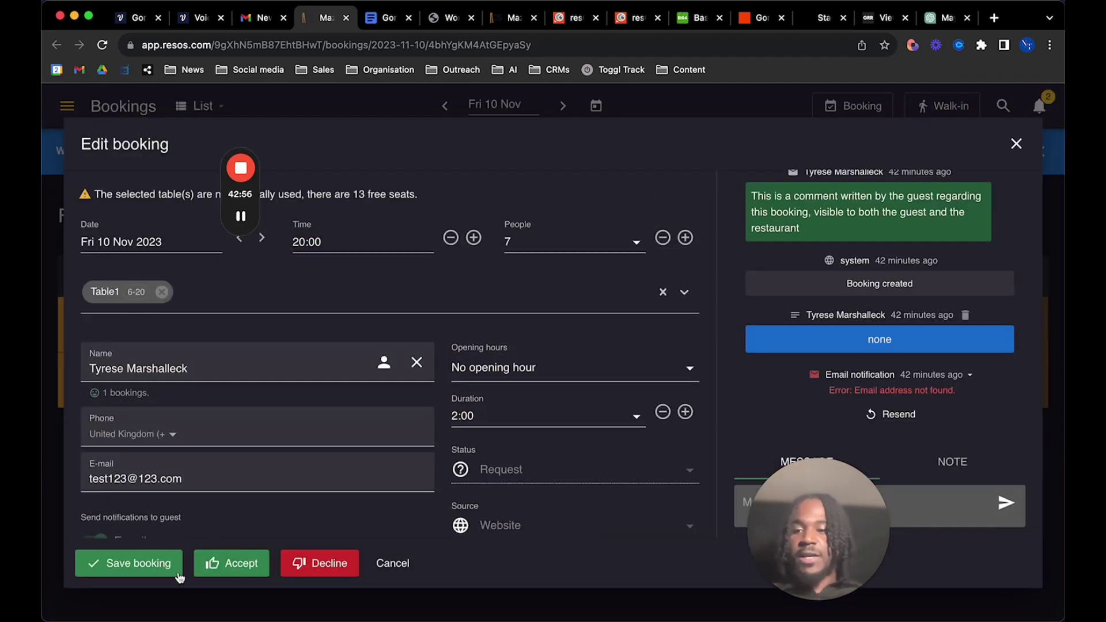
# Check the table dropdown without adding Table3, keeping the booking on Table1 (6-20), then return to Voiceflow
pyautogui.click(115, 295)
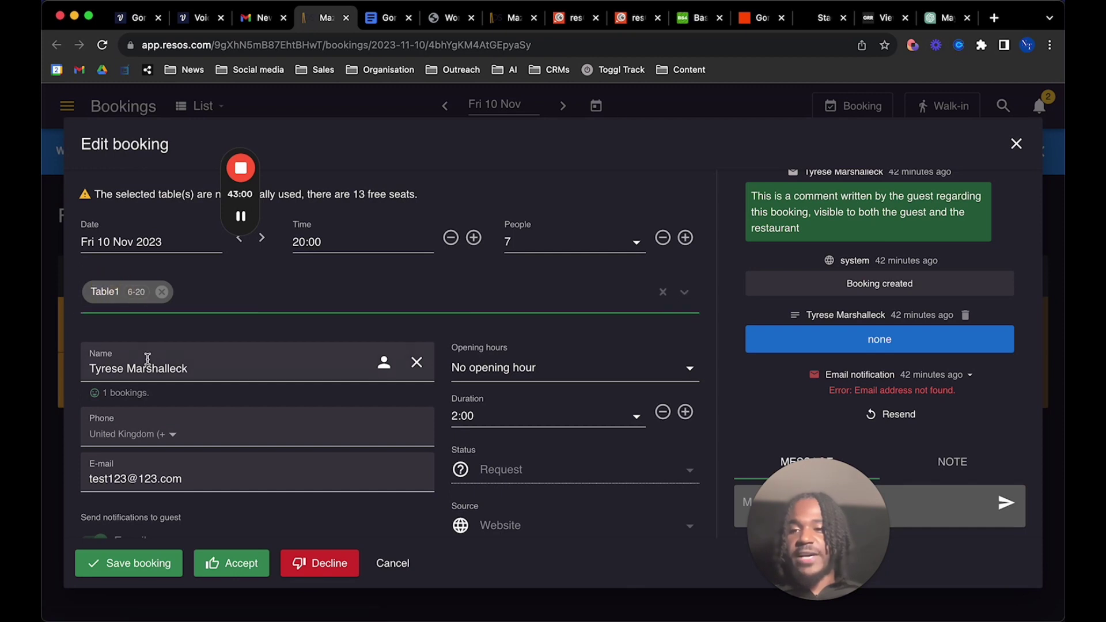
pyautogui.click(139, 295)
pyautogui.click(138, 294)
pyautogui.click(139, 294)
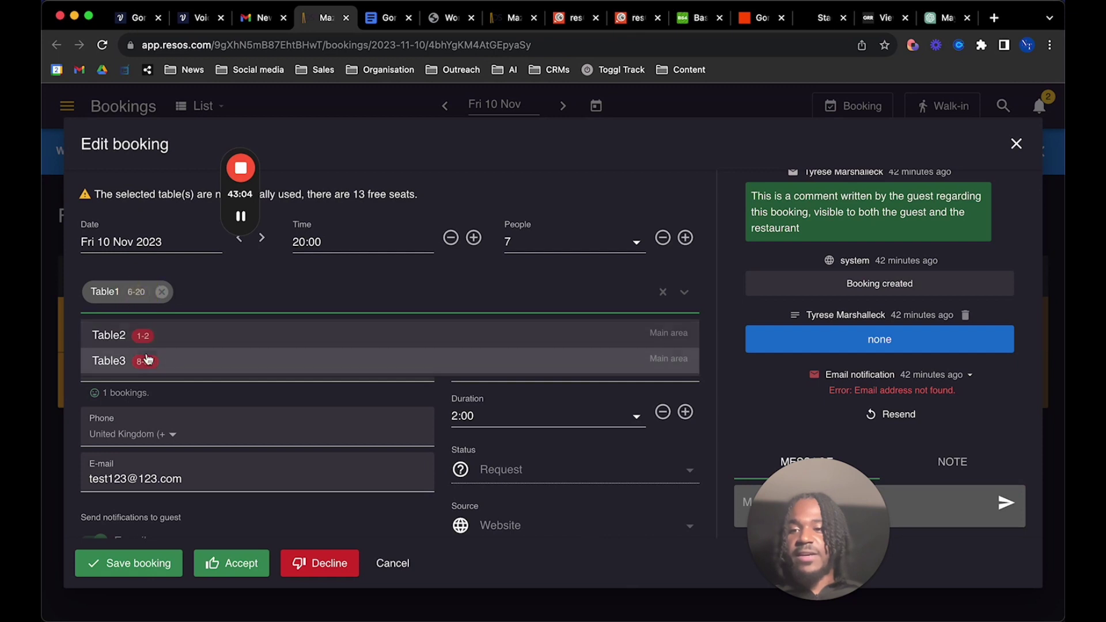
pyautogui.click(223, 301)
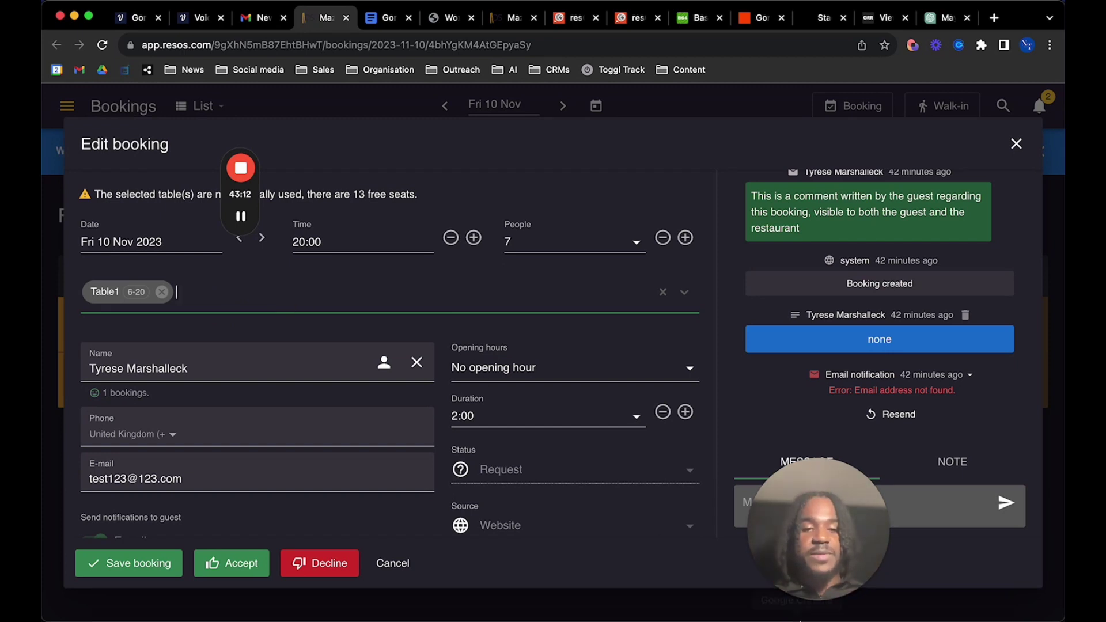
pyautogui.click(142, 18)
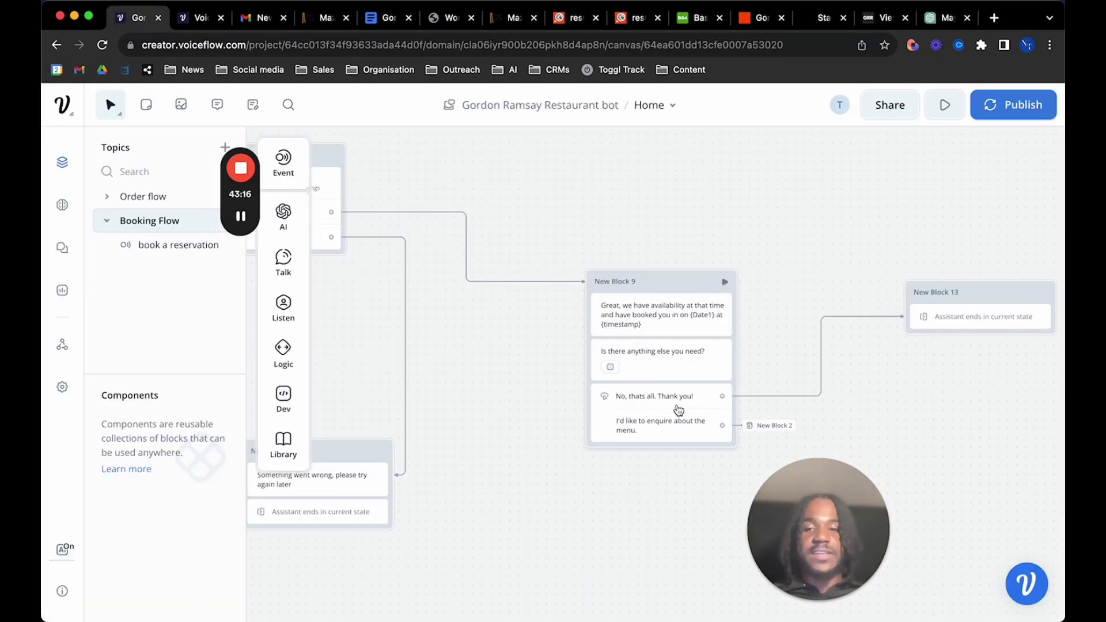